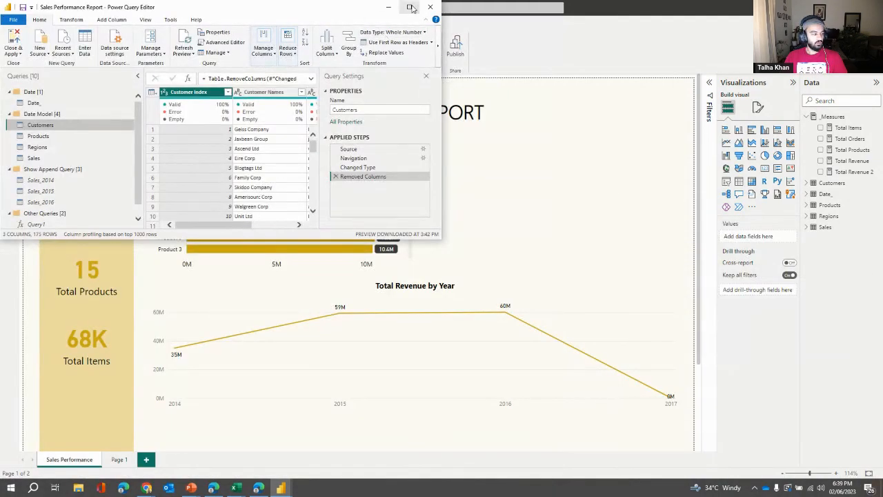
Step: Maximize the Power Query Editor, open the Sales query and view the data types available for the OrderNumber column
click(409, 7)
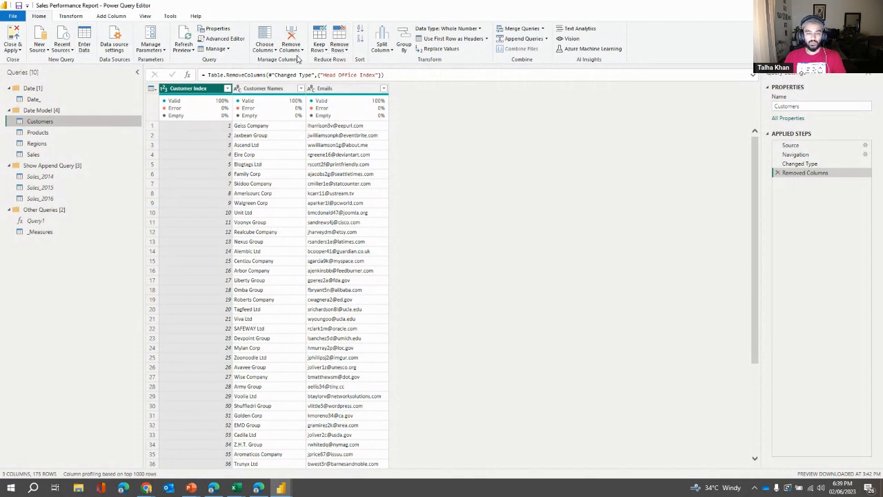
click(33, 155)
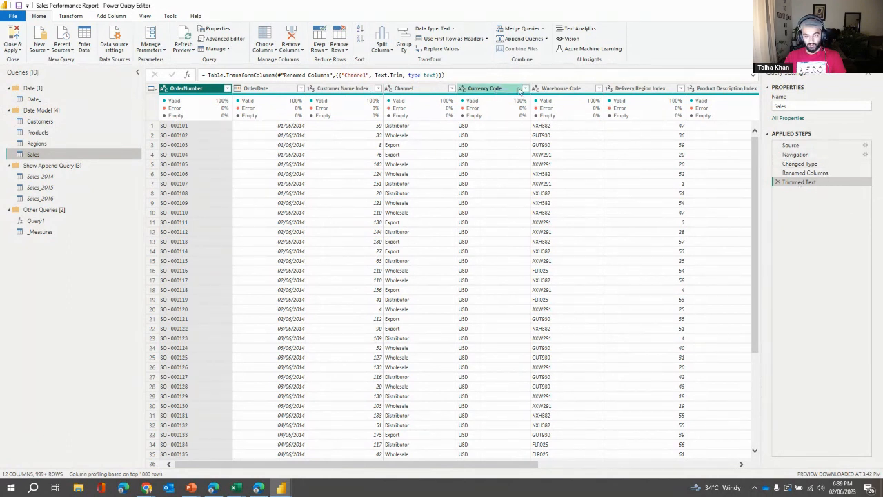
click(165, 90)
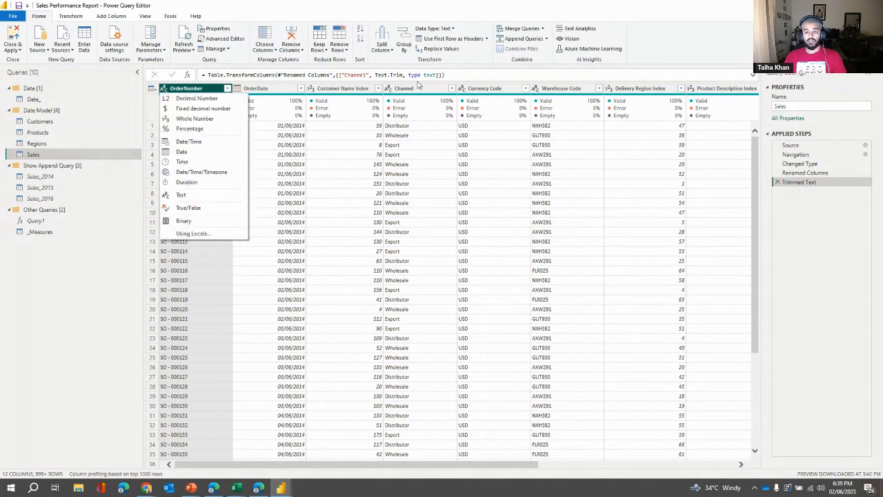
Step: Examine the formula of the Sales query's Trimmed Text step, including its Channel and Text.Trim arguments
click(456, 76)
drag(385, 75, 194, 82)
click(380, 74)
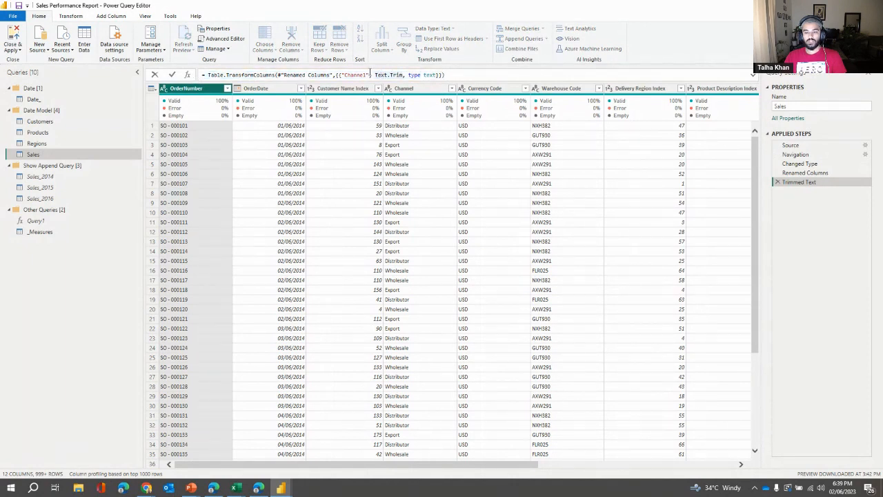
double_click(365, 75)
click(437, 167)
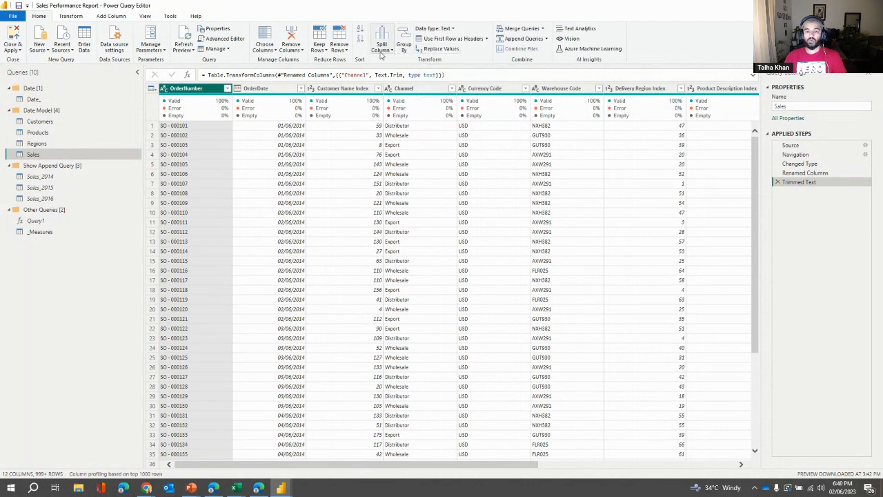
Step: Select the Channel column and review its column-splitting and text-formatting options without applying any
click(414, 88)
click(389, 52)
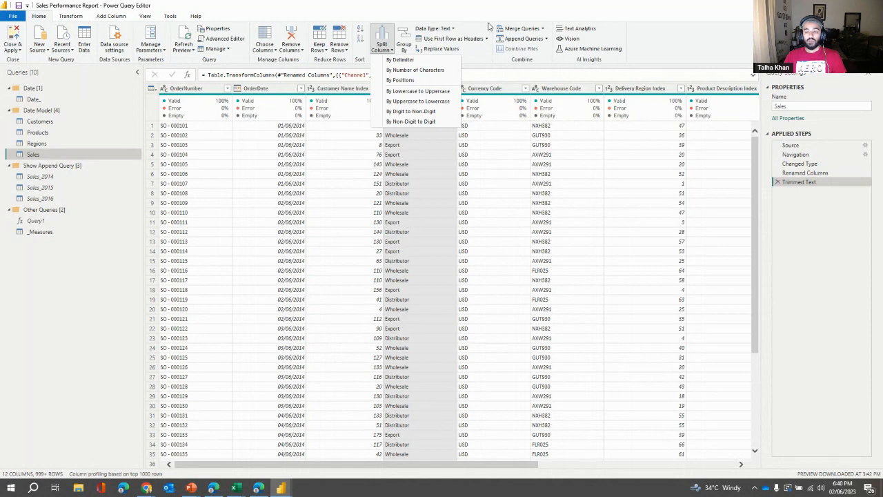
click(531, 14)
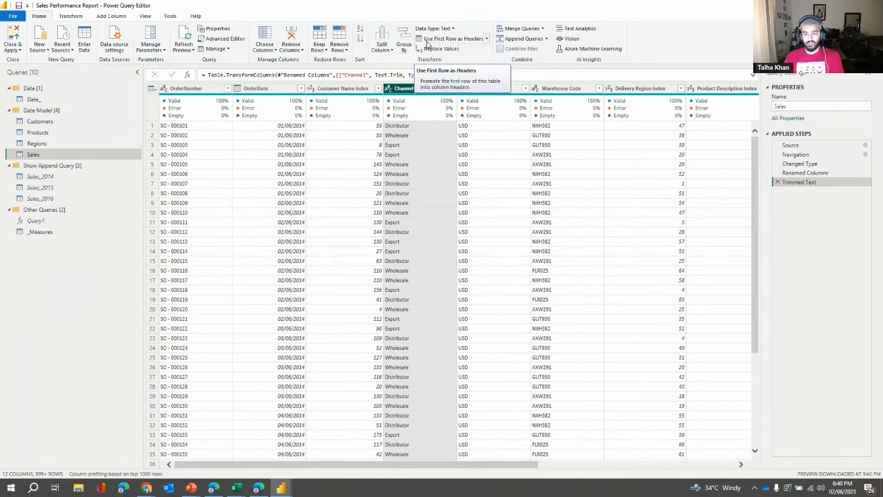
click(72, 17)
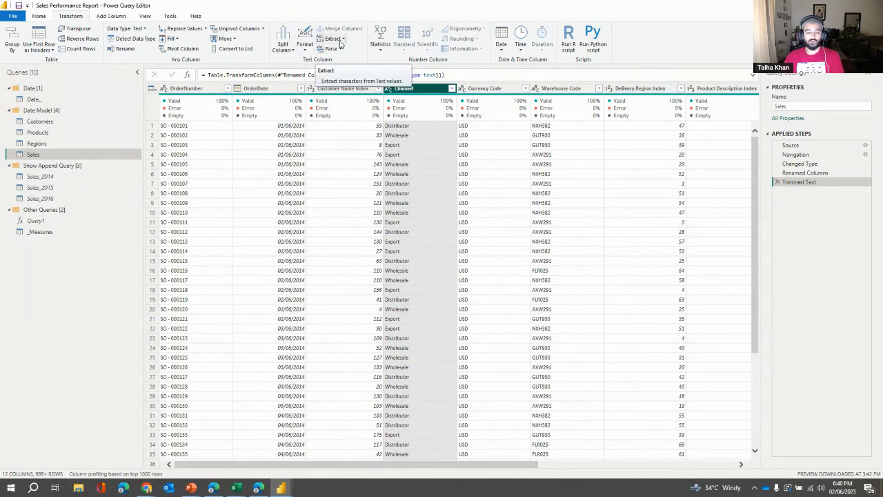
click(305, 43)
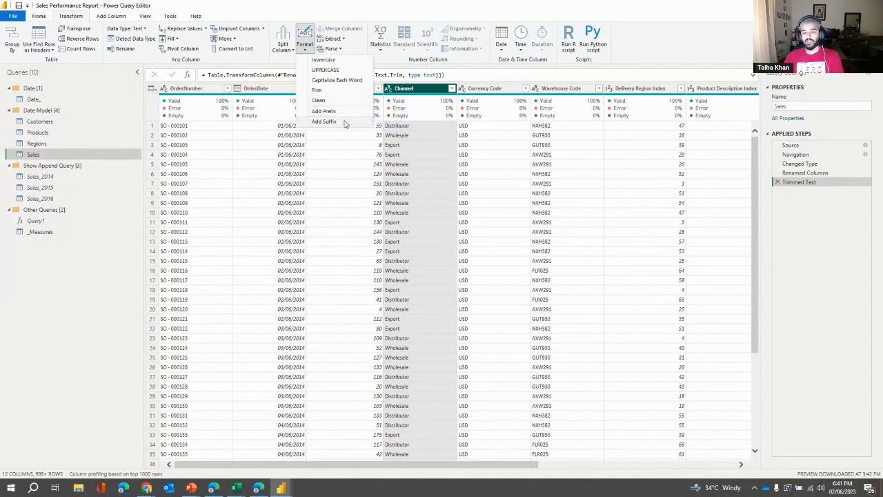
click(345, 13)
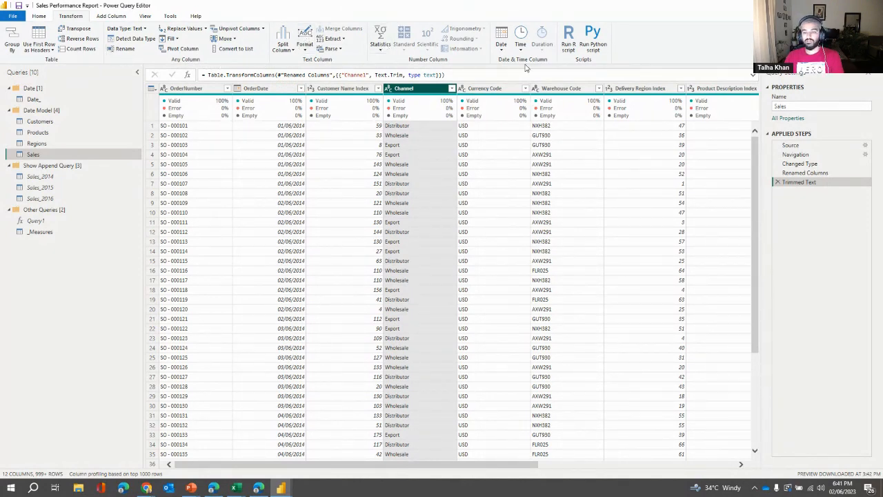
Step: Start a conditional column in the Sales query and name it Test
click(109, 17)
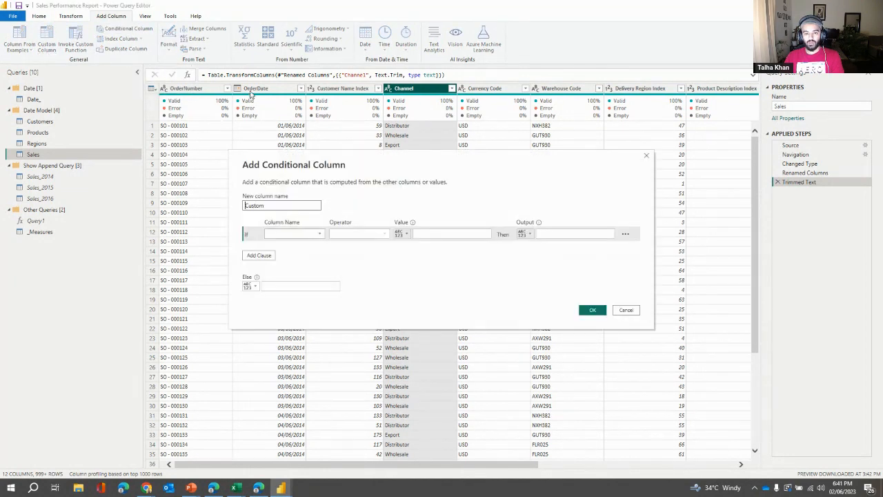
double_click(293, 207)
text(Te)
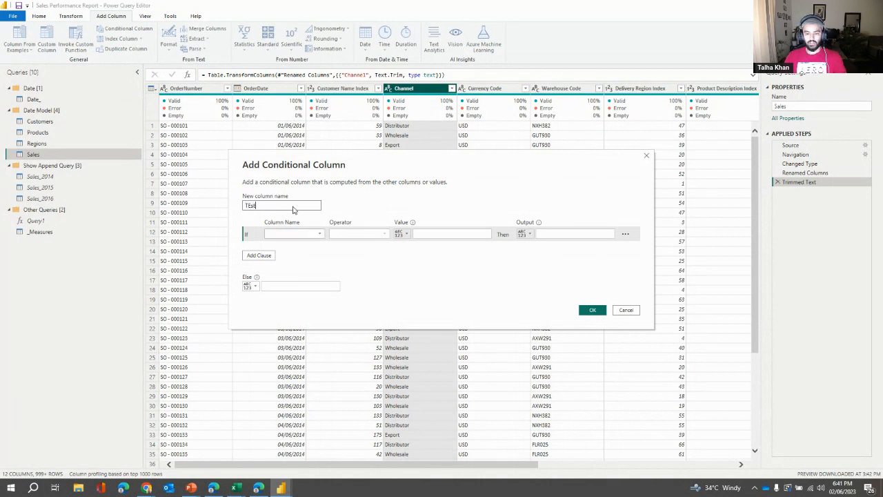
double_click(266, 207)
click(266, 208)
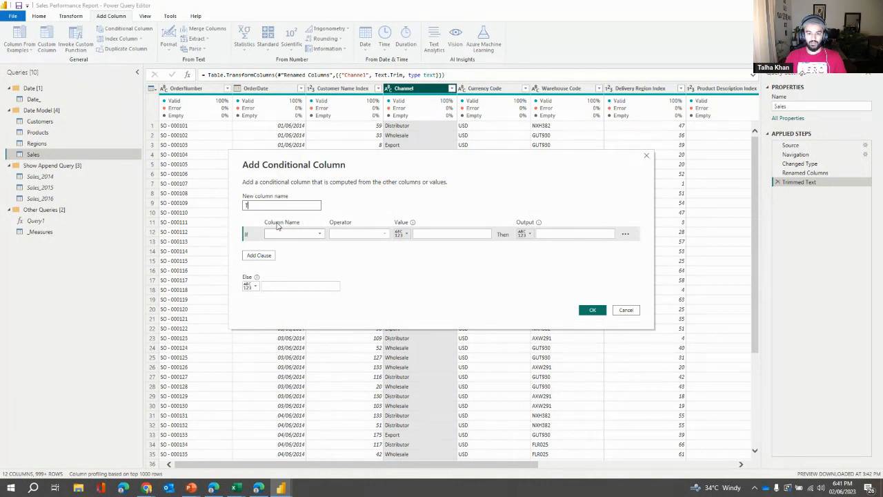
Step: Define the conditional column's rule as Order Quantity is greater than 10
click(285, 234)
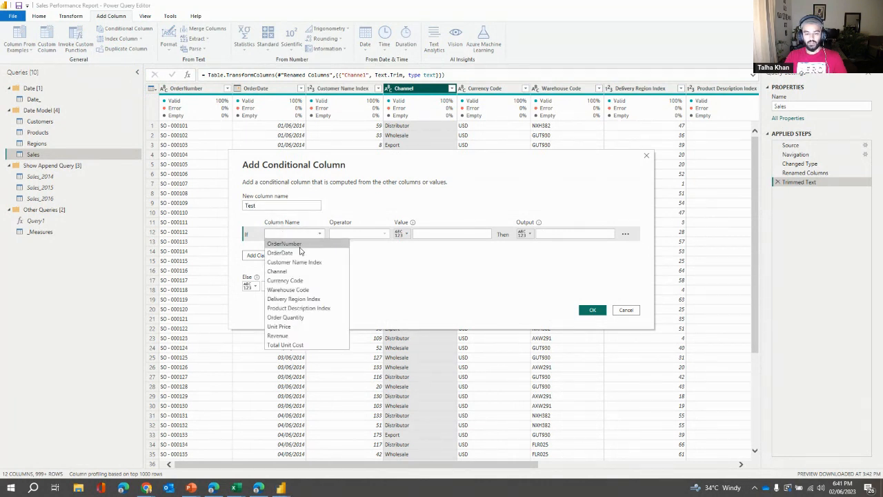
click(304, 316)
click(376, 234)
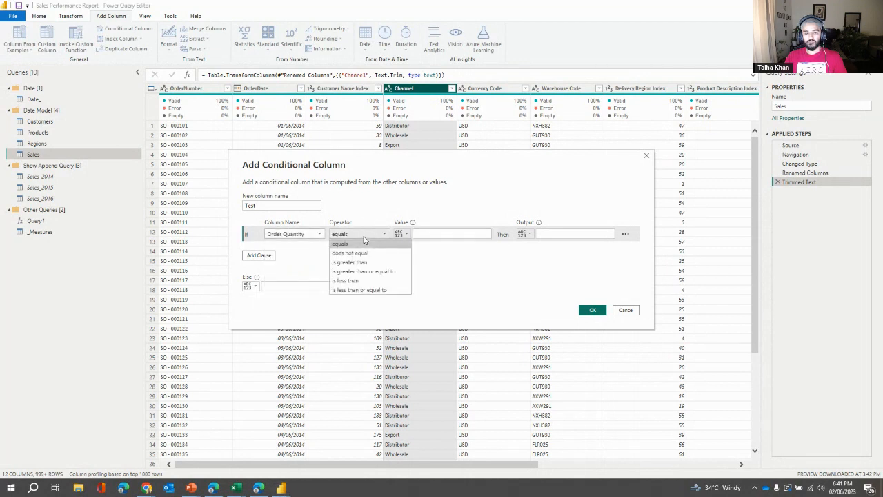
click(363, 262)
click(445, 233)
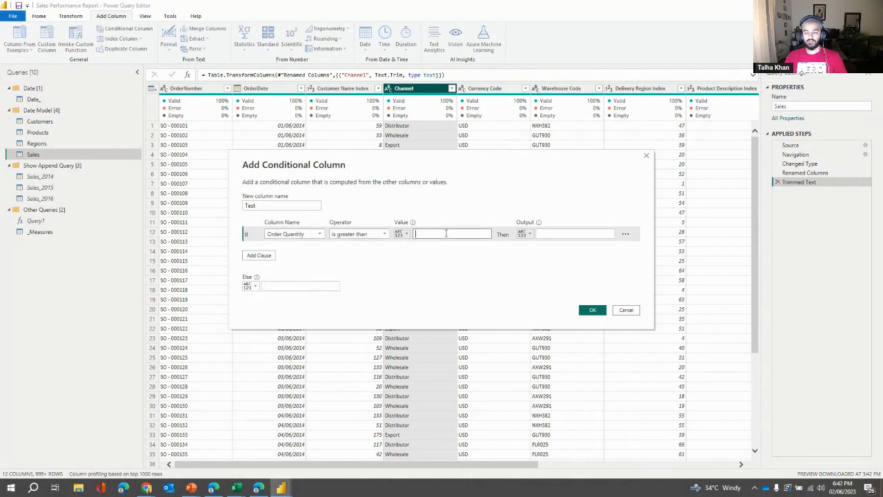
Step: Set the rule's output to "Wow so many orders" in quotation marks and the else value to Meh - lol, and create the column
click(577, 234)
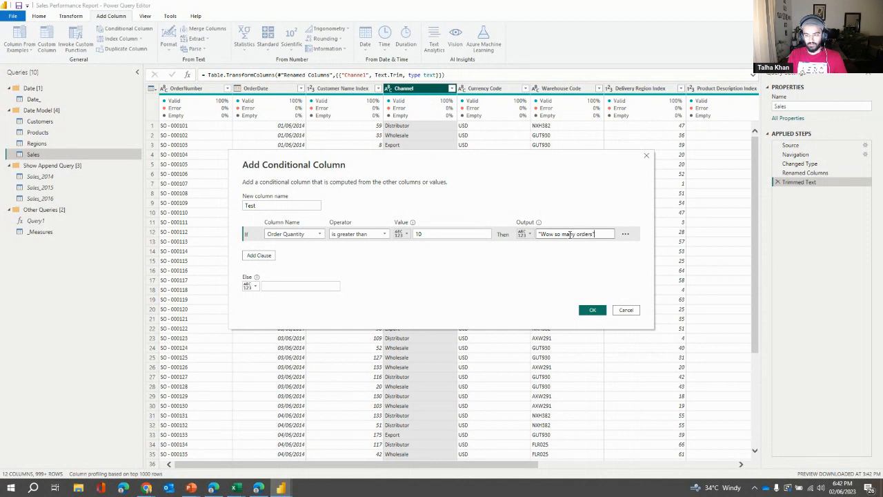
click(283, 286)
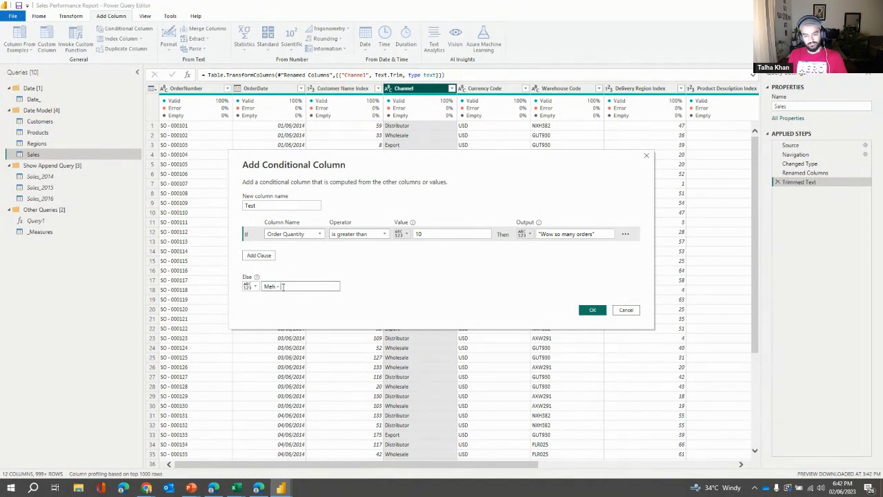
text(Meh - 😐)
click(588, 311)
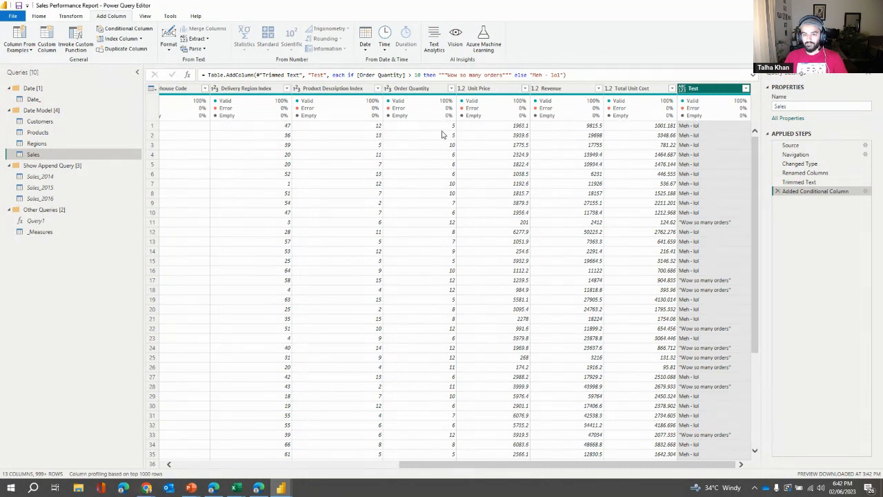
Step: Examine the generated Table.AddColumn formula, focusing on the Order Quantity condition, the 10 threshold and the else part
click(414, 74)
key(ctrl+a)
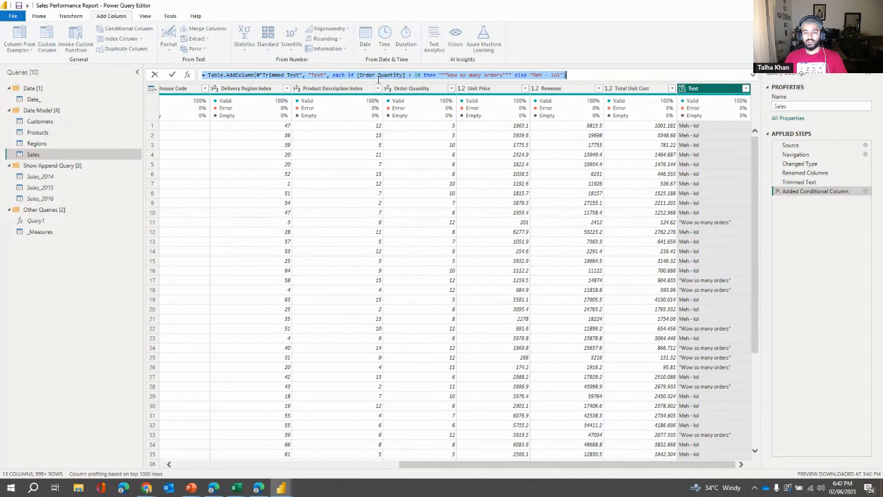
click(389, 76)
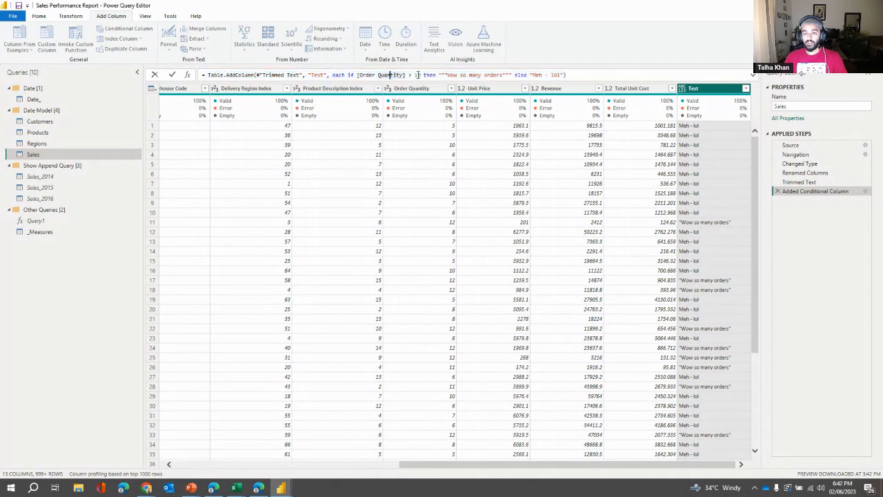
drag(409, 75, 415, 75)
click(533, 76)
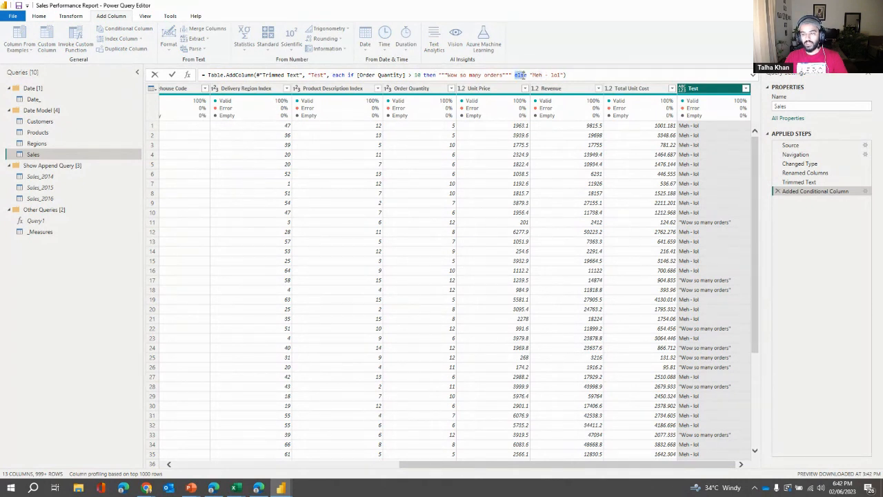
drag(407, 75, 418, 76)
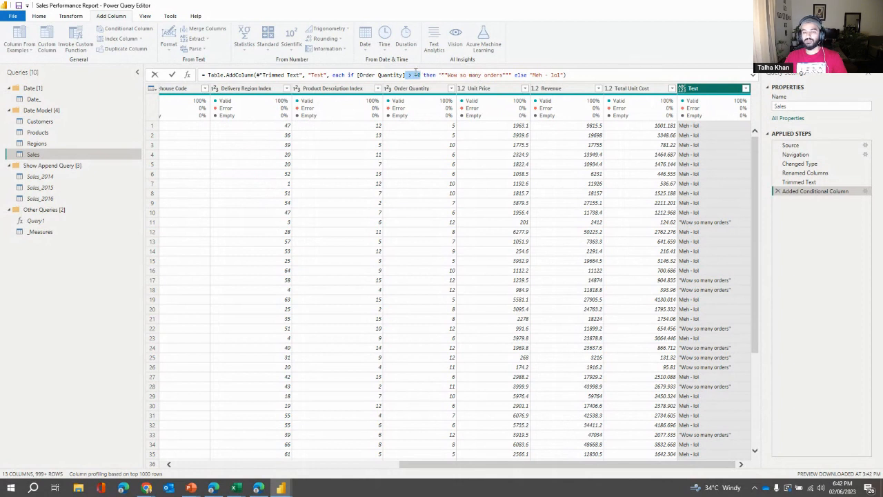
click(565, 75)
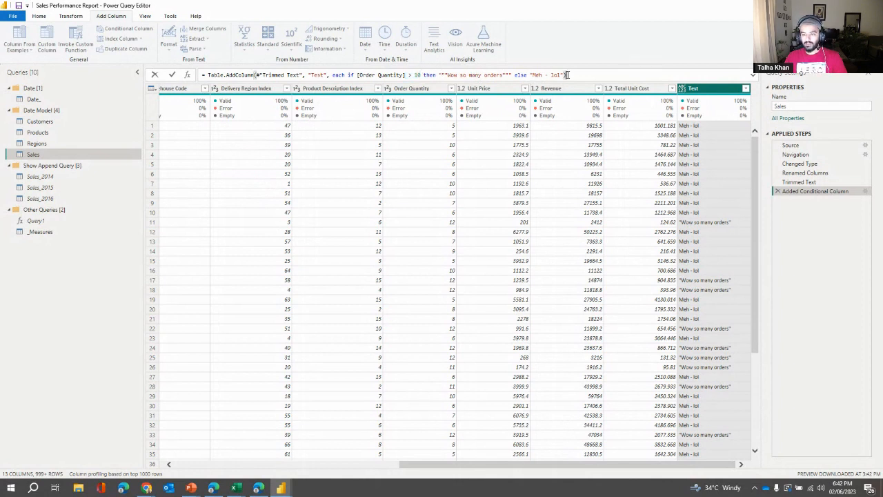
Step: View the complete list of distinct values in the Test column without filtering it
click(745, 90)
click(745, 89)
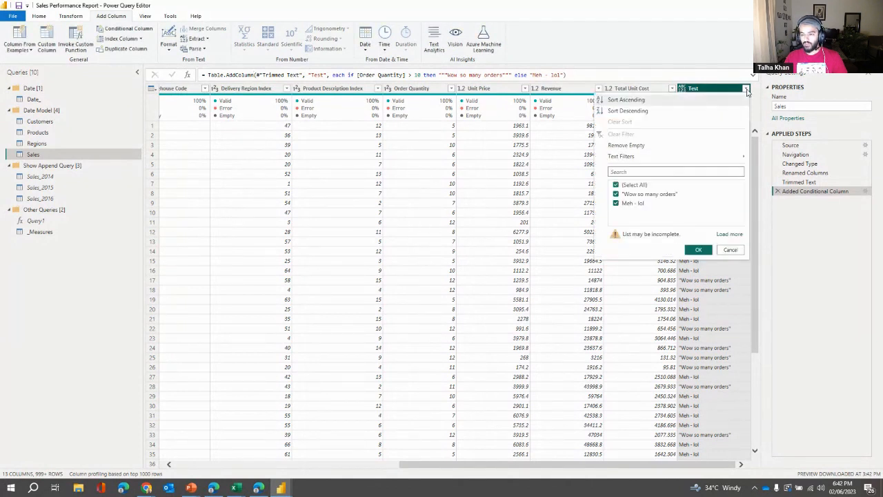
click(727, 234)
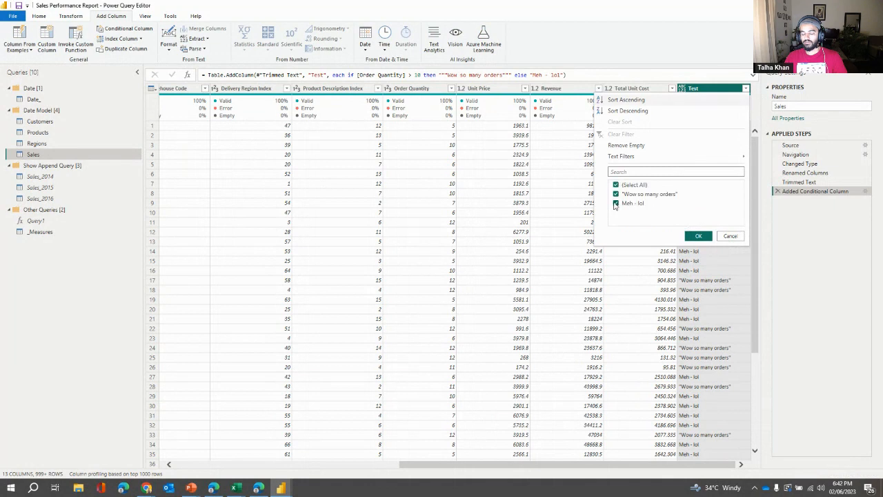
click(725, 239)
Step: Delete the Added Conditional Column step from the Sales query
mouse_move(693, 100)
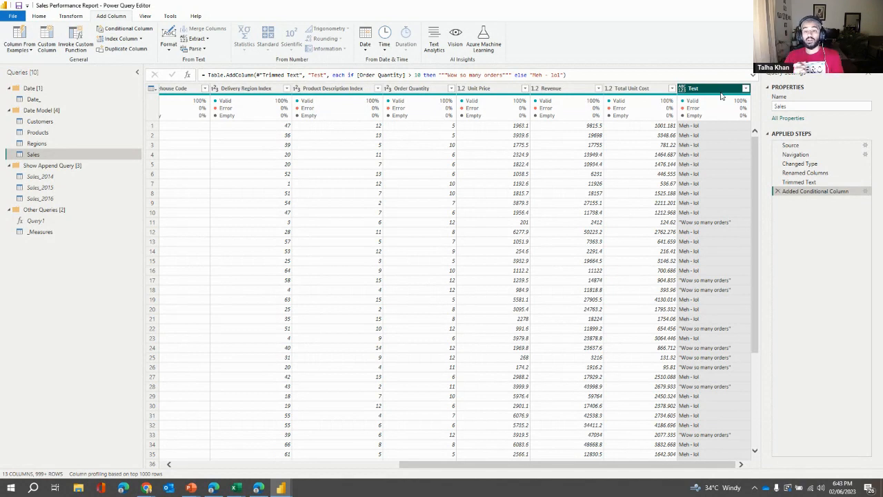
click(777, 192)
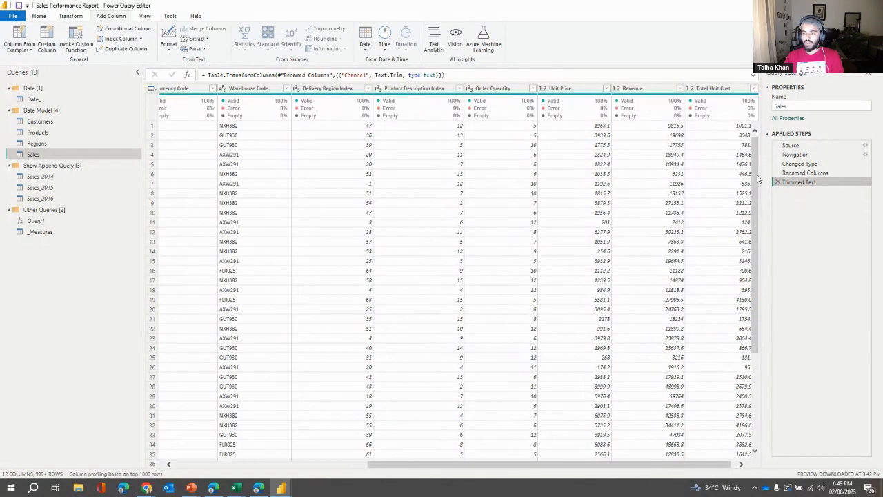
drag(659, 469, 355, 454)
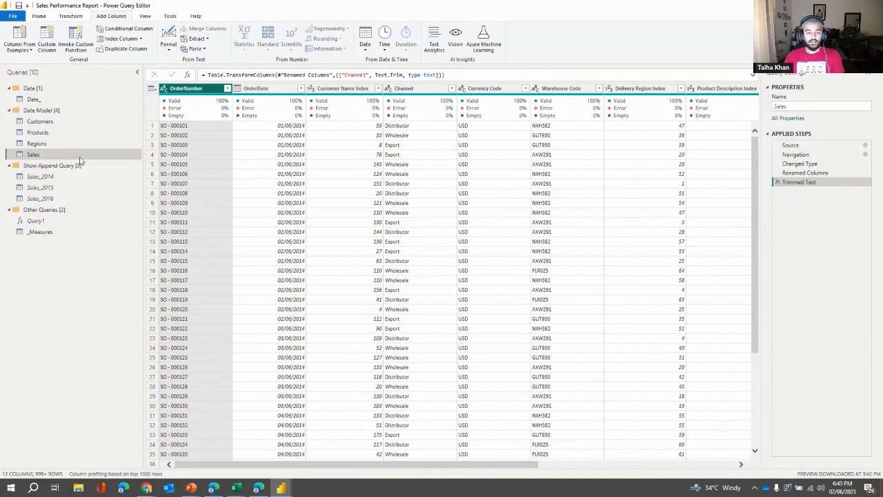
Step: Look through the Sales_2014, Sales_2015 and Sales_2016 queries in the Show Append Query group
click(41, 166)
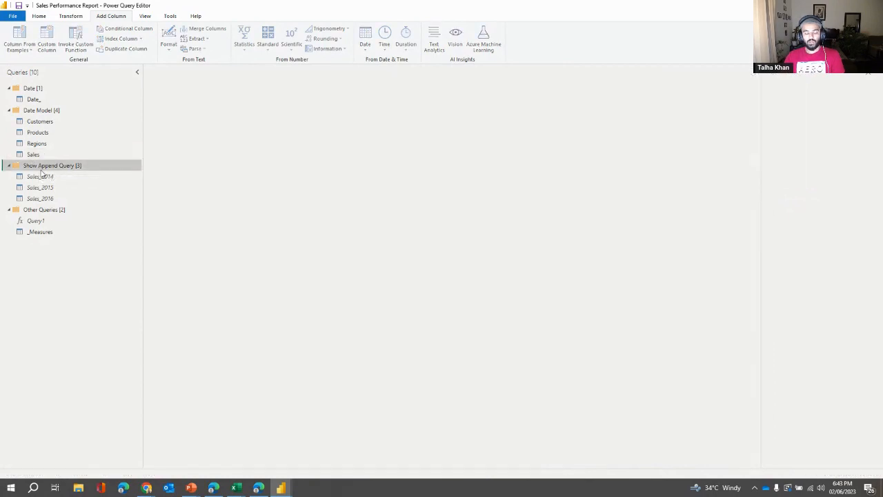
click(40, 176)
click(40, 187)
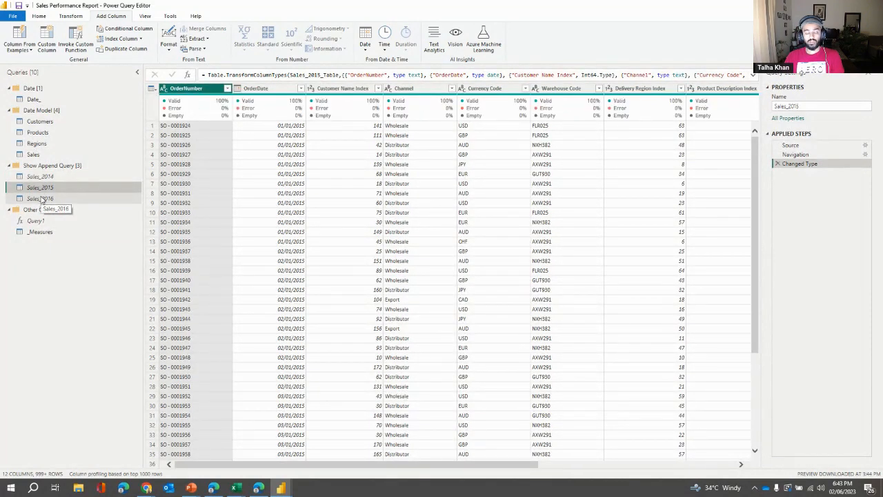
click(40, 198)
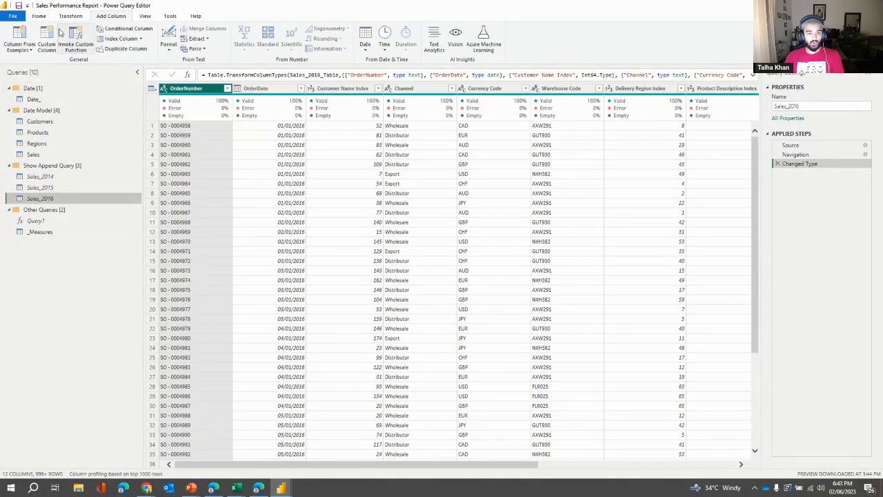
Step: View the most common data source types for a new query without choosing one
click(40, 16)
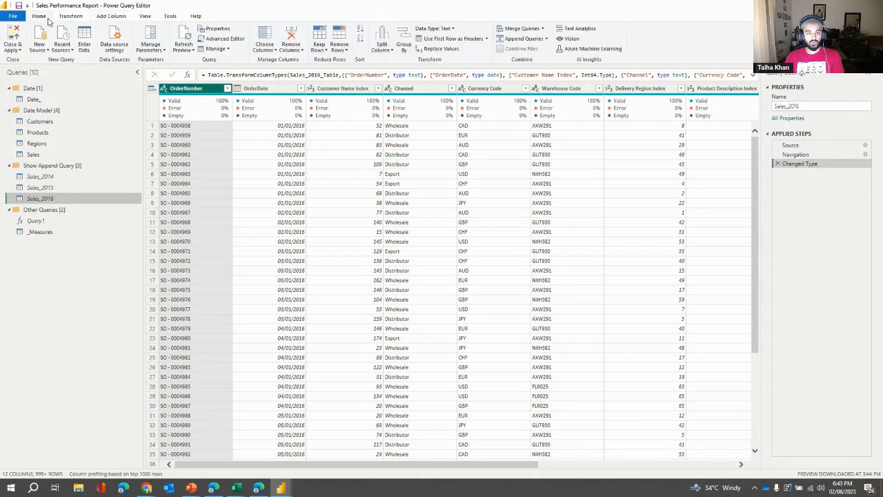
click(42, 50)
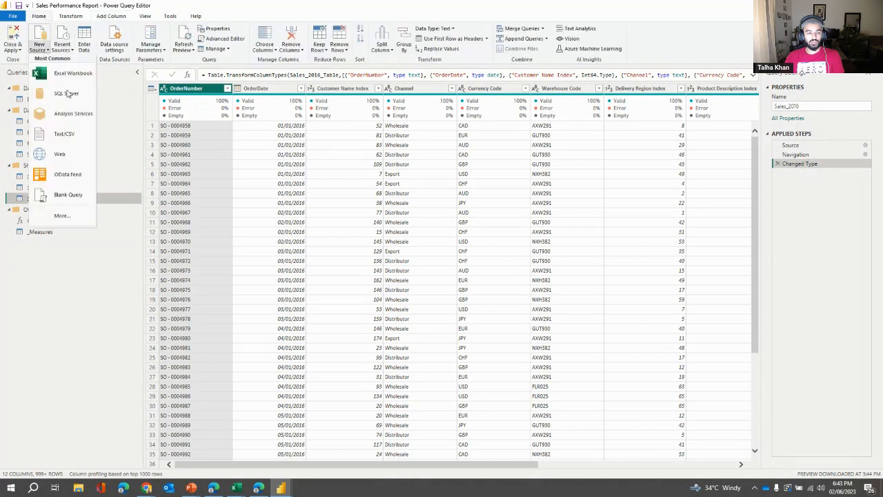
click(96, 290)
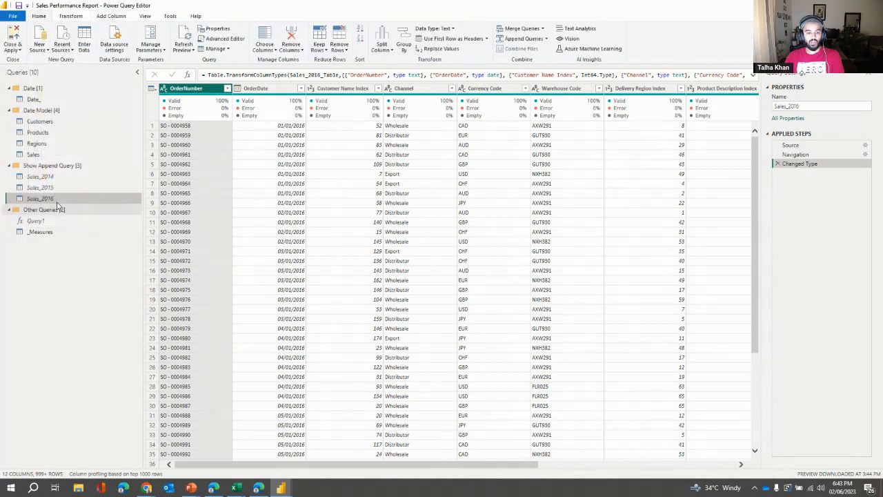
Step: Compare the columns and order dates of the Sales_2014, Sales_2015 and Sales_2016 queries
click(44, 177)
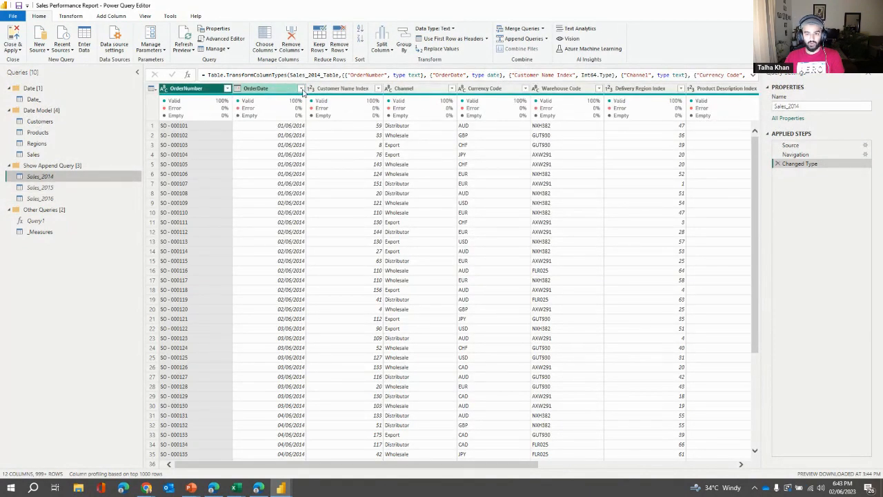
click(61, 189)
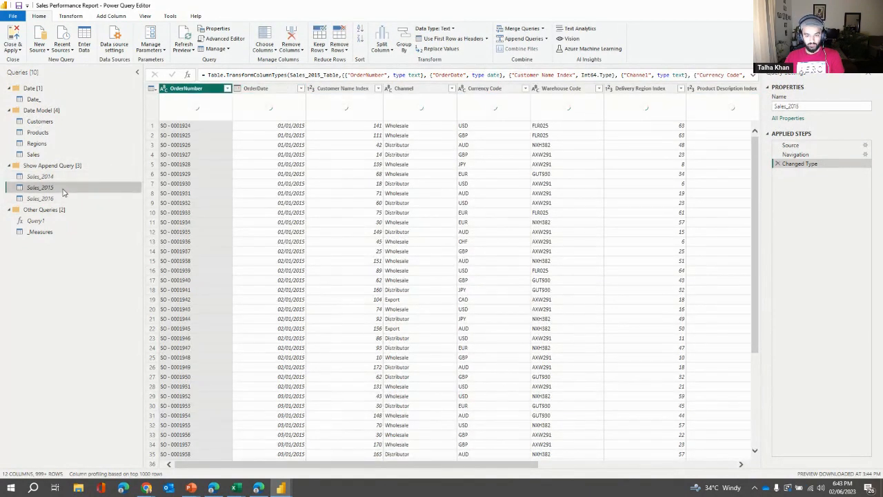
click(43, 198)
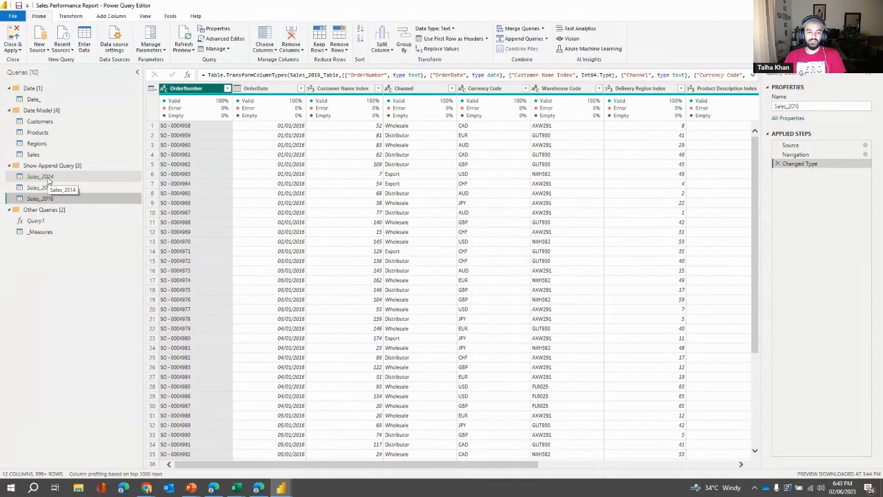
click(48, 177)
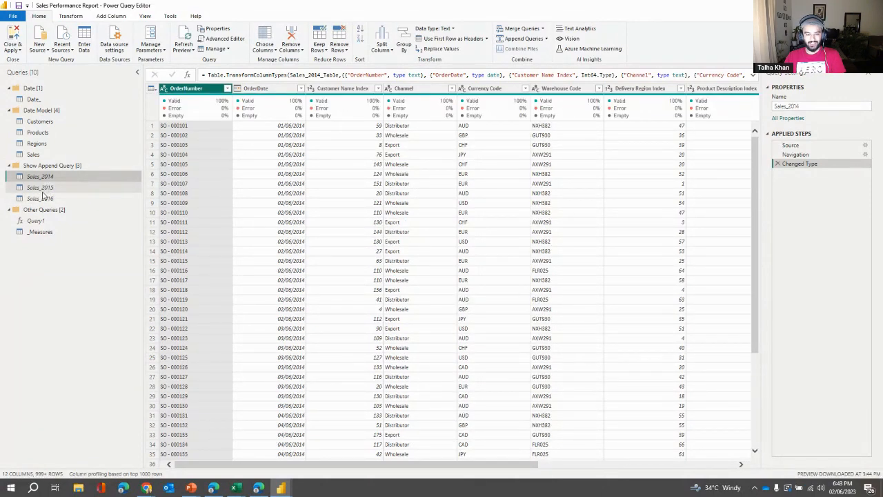
click(42, 193)
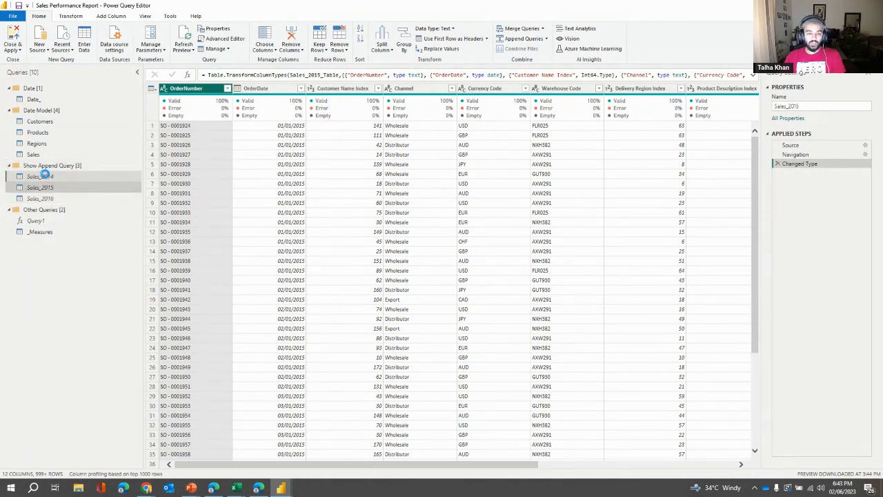
click(39, 176)
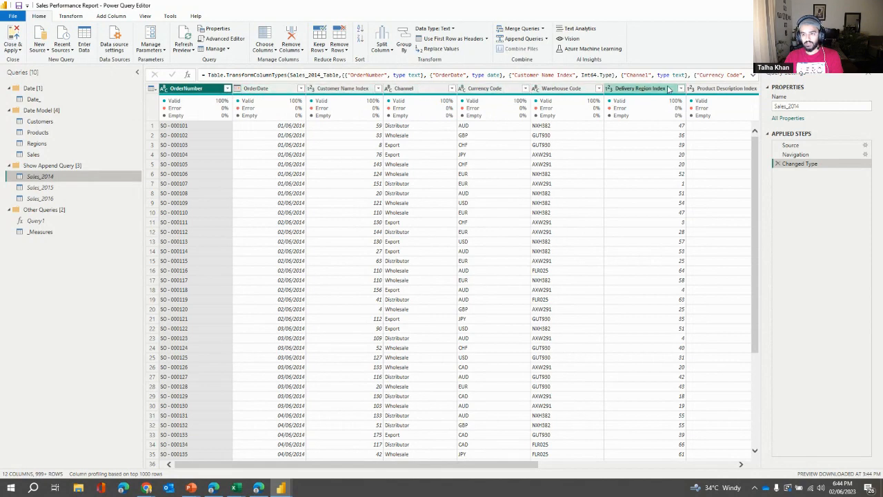
click(39, 187)
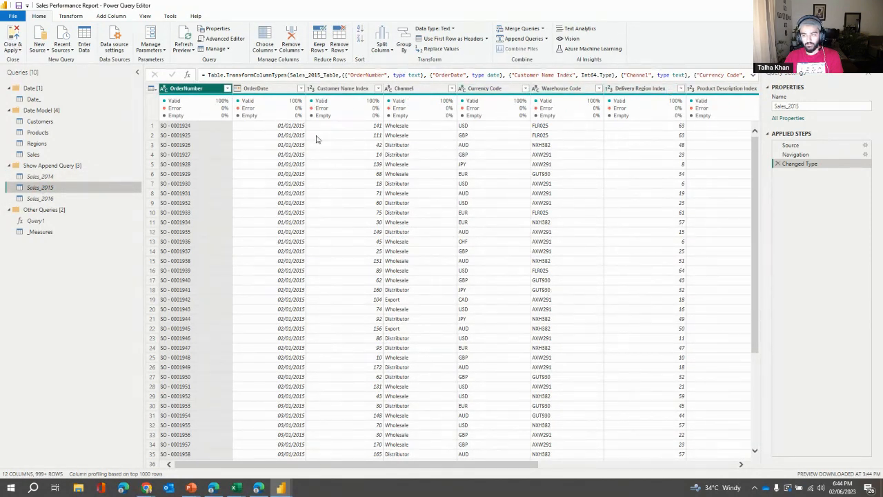
click(49, 199)
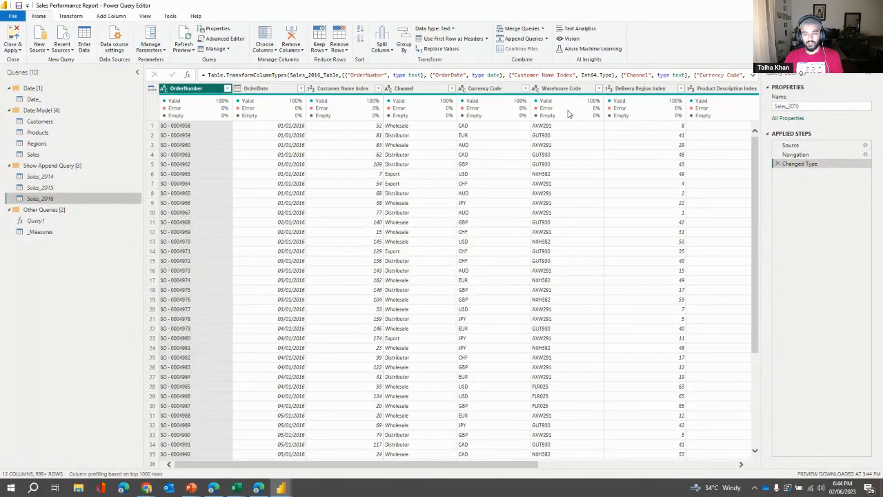
drag(514, 469, 396, 468)
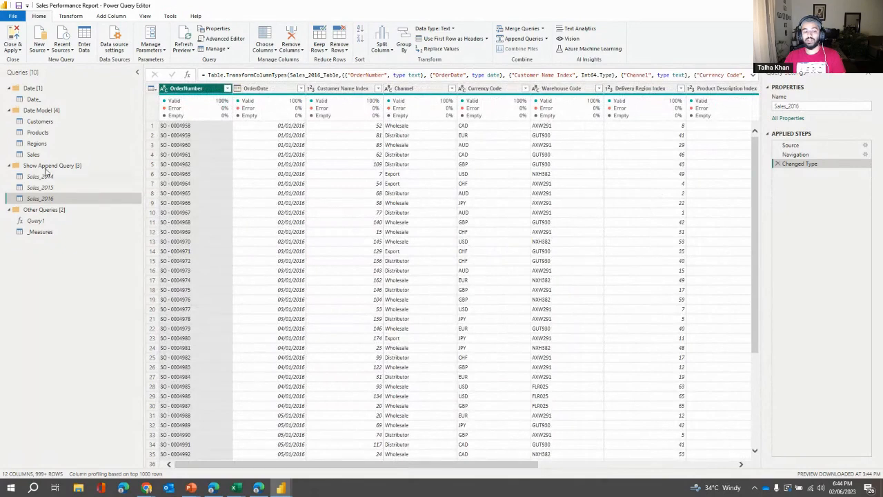
Step: Append the Sales_2015 and Sales_2016 tables to the Sales_2014 query using the three or more tables option
click(43, 176)
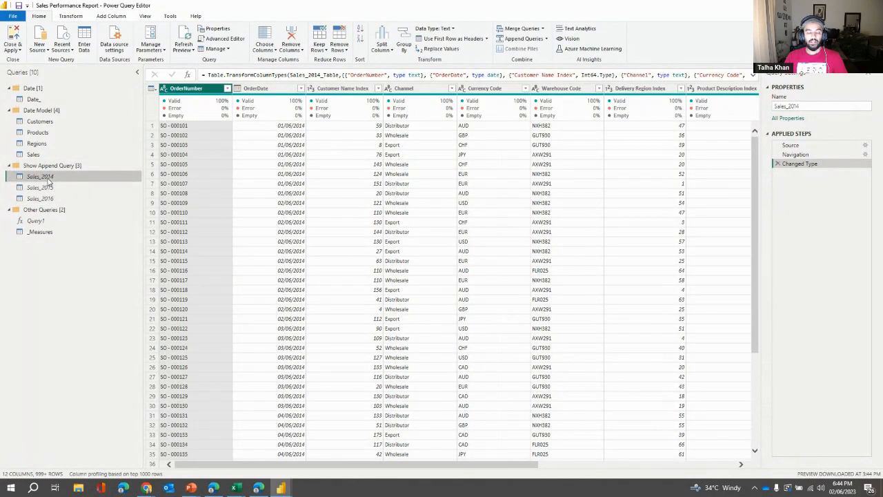
click(521, 38)
click(374, 228)
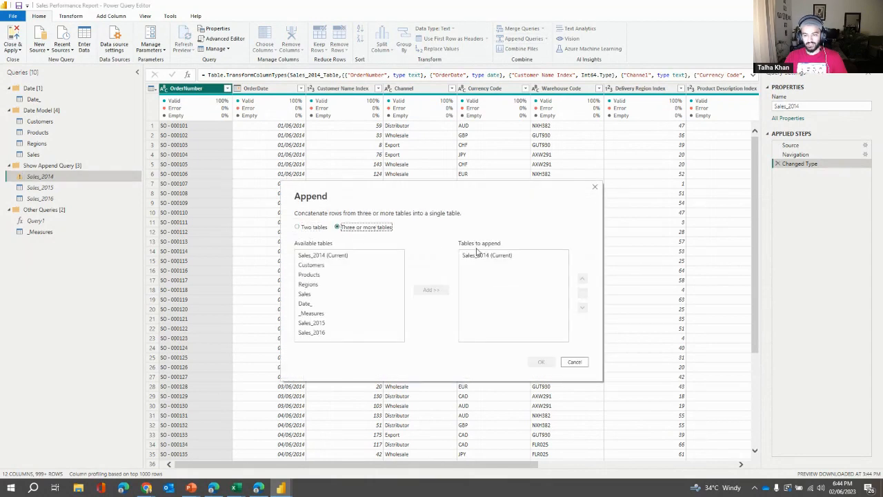
click(328, 322)
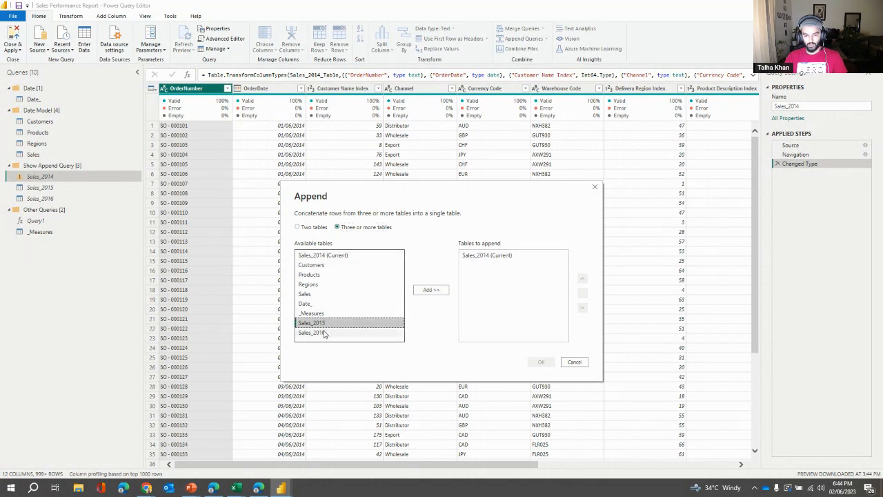
ctrl+click(323, 333)
click(430, 289)
click(542, 362)
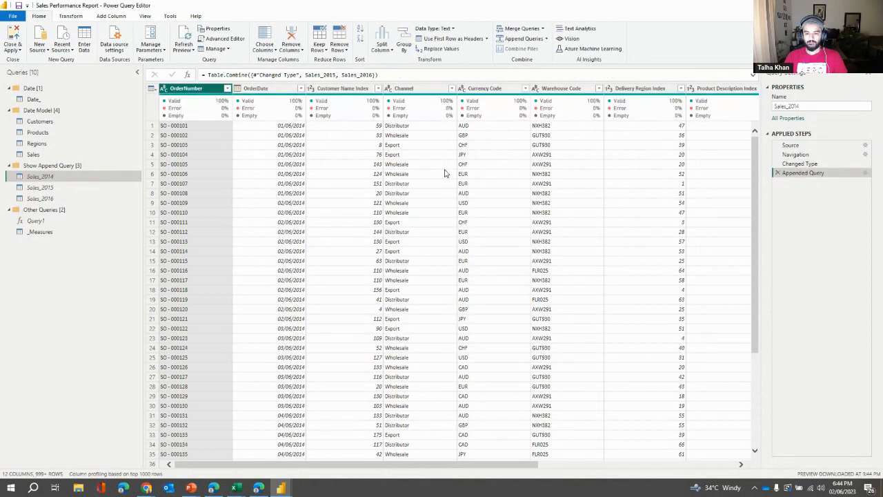
Step: Check the full list of OrderDate values and all columns of the appended Sales_2014 query without filtering it
click(300, 88)
drag(295, 206, 296, 316)
click(283, 349)
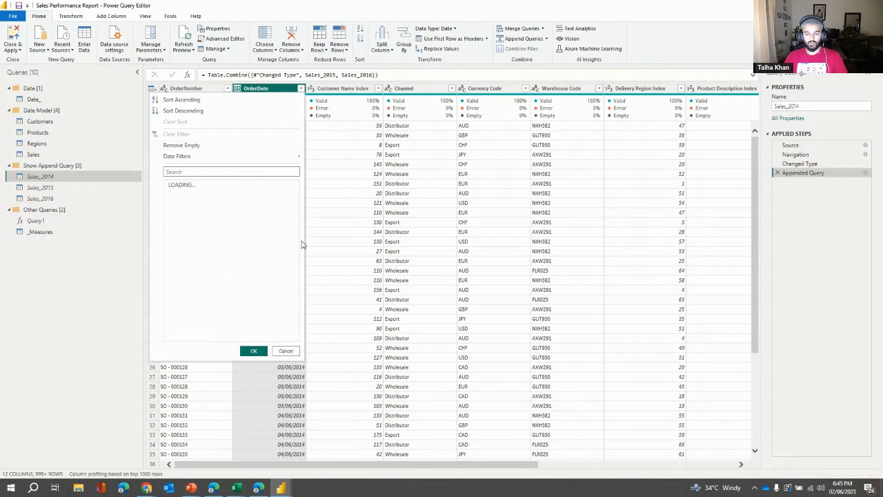
drag(297, 205, 298, 261)
click(285, 351)
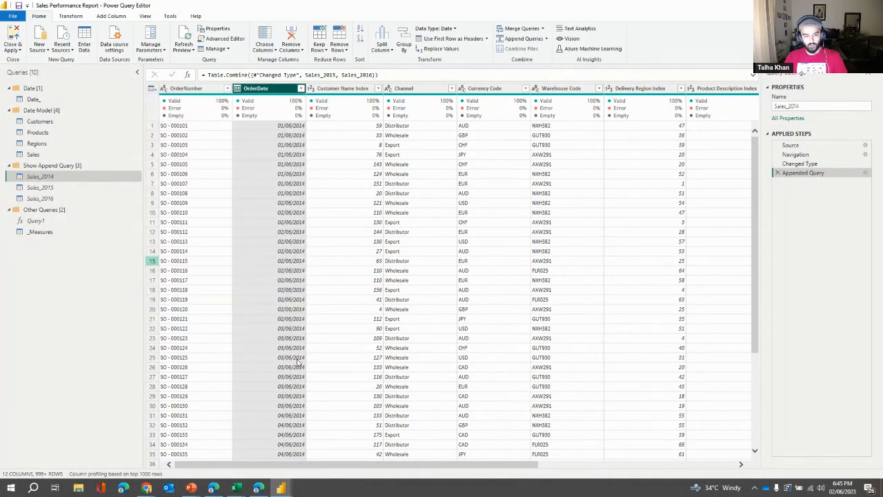
drag(359, 465, 660, 457)
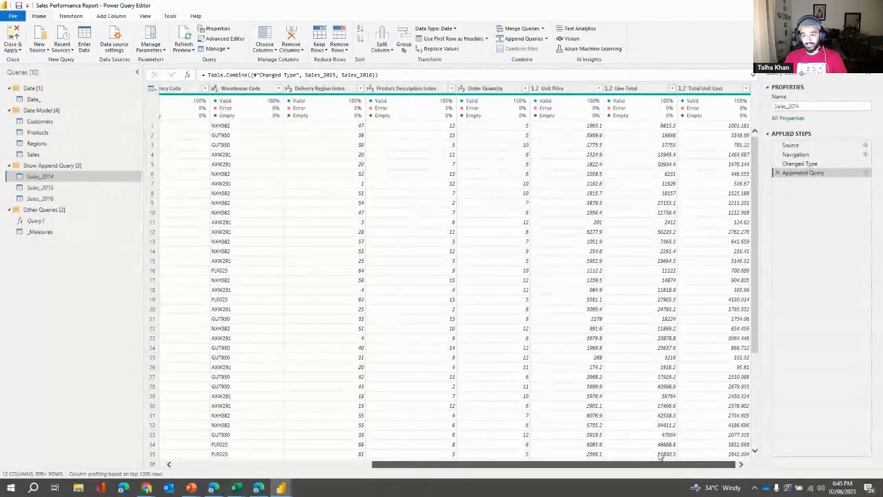
drag(524, 463, 339, 455)
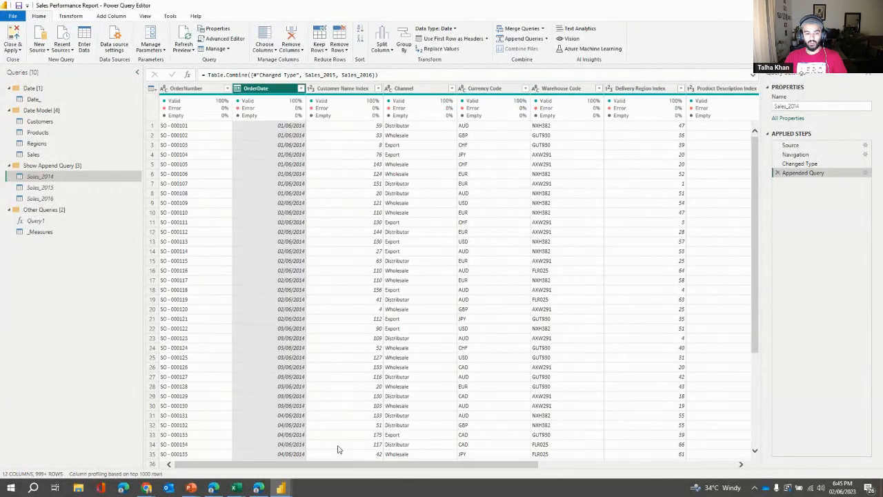
Step: Rename the Channel column in the Sales_2015 query to Channel2
click(51, 188)
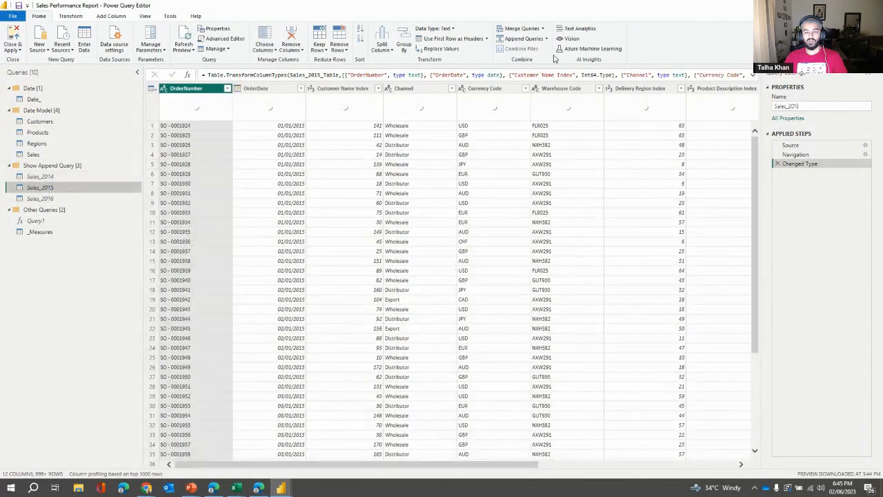
click(414, 89)
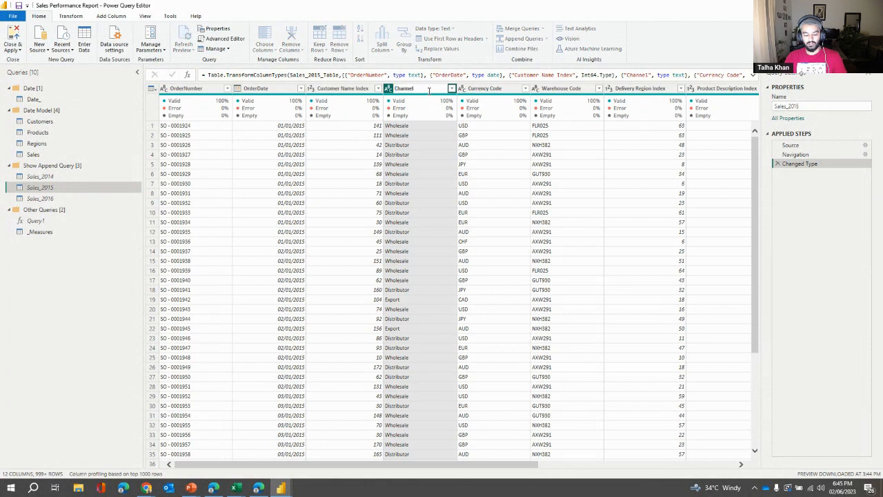
text(2)
key(Return)
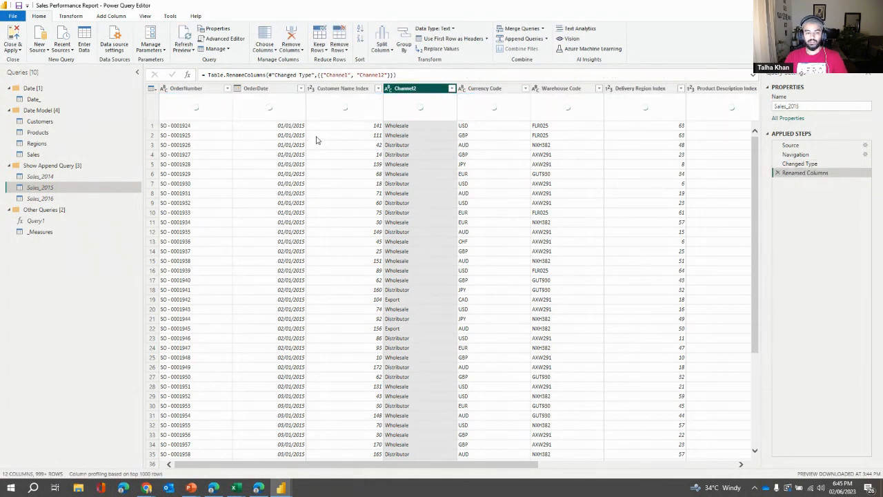
Step: Inspect the Channel2 column and its filter values in the appended Sales_2014 query without filtering it
click(36, 177)
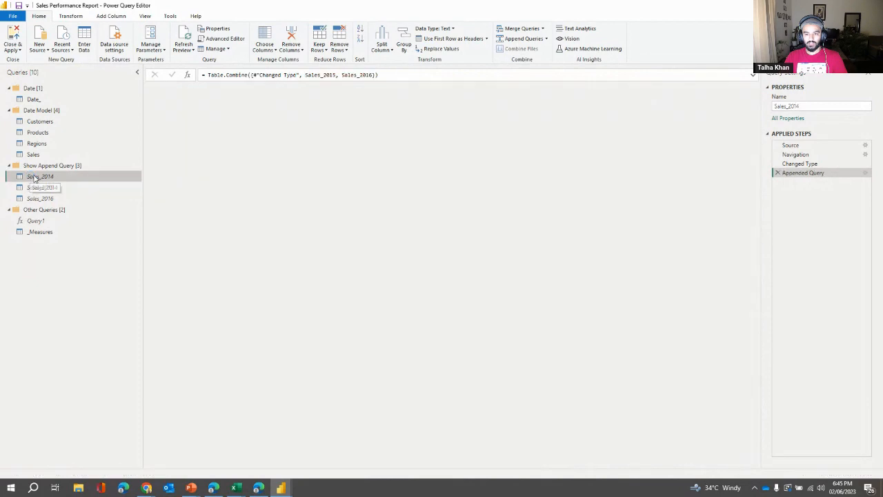
drag(448, 468, 756, 466)
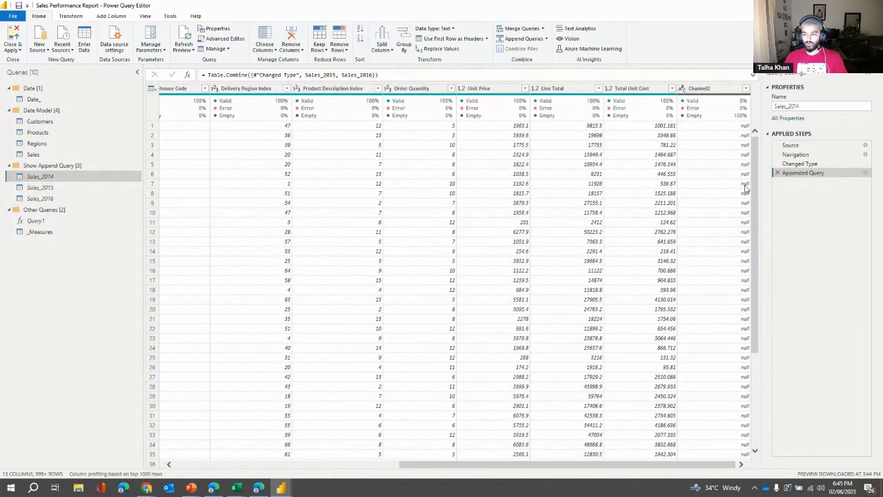
click(745, 88)
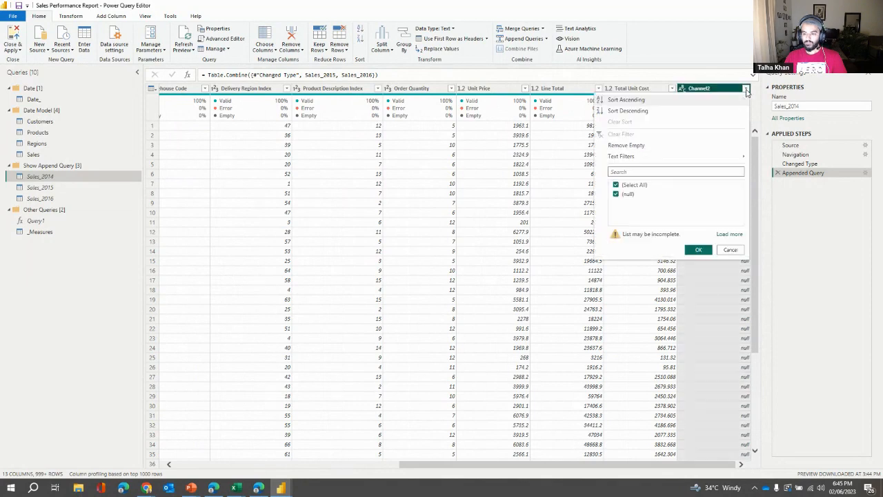
click(730, 250)
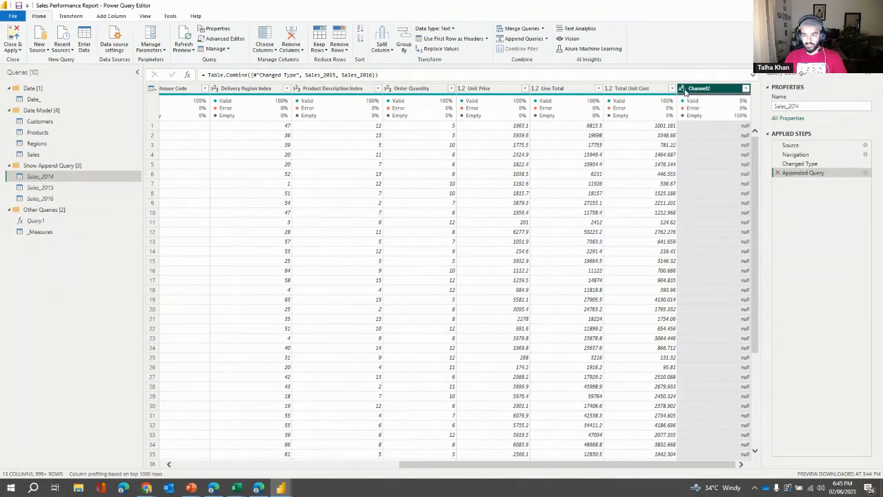
Step: Filter the Channel column of the appended Sales_2014 query to show only null values
click(58, 200)
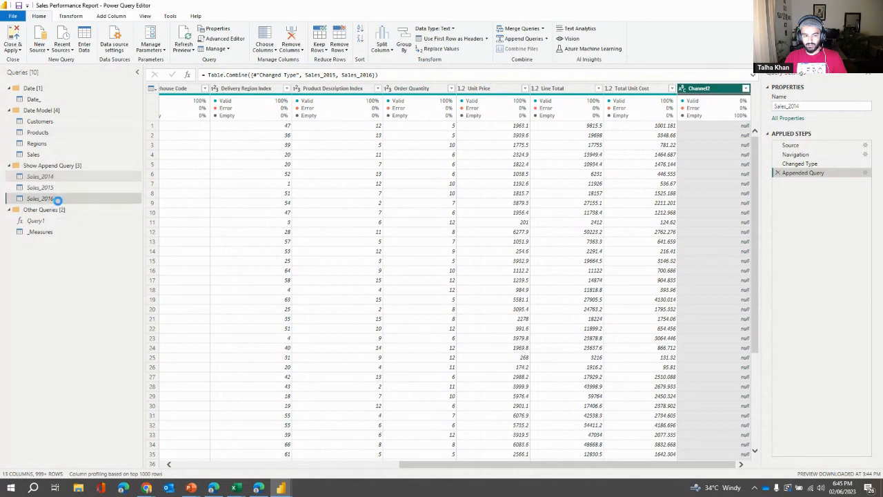
click(52, 178)
click(52, 188)
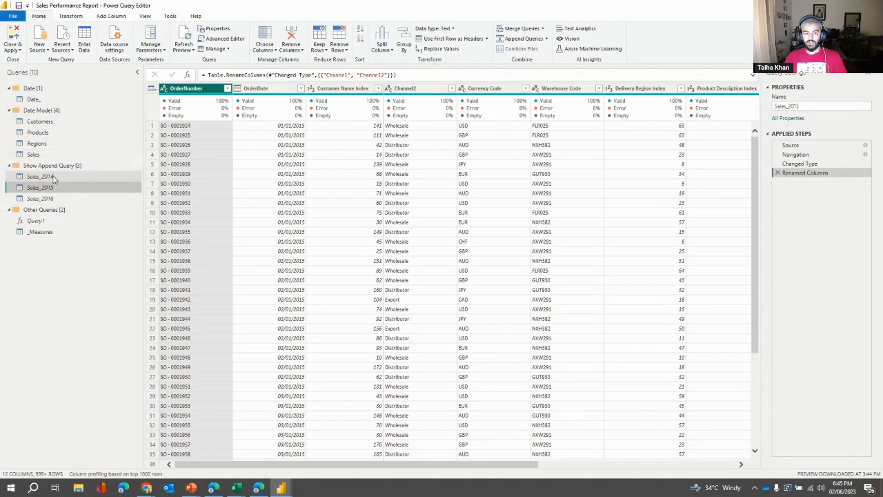
click(452, 88)
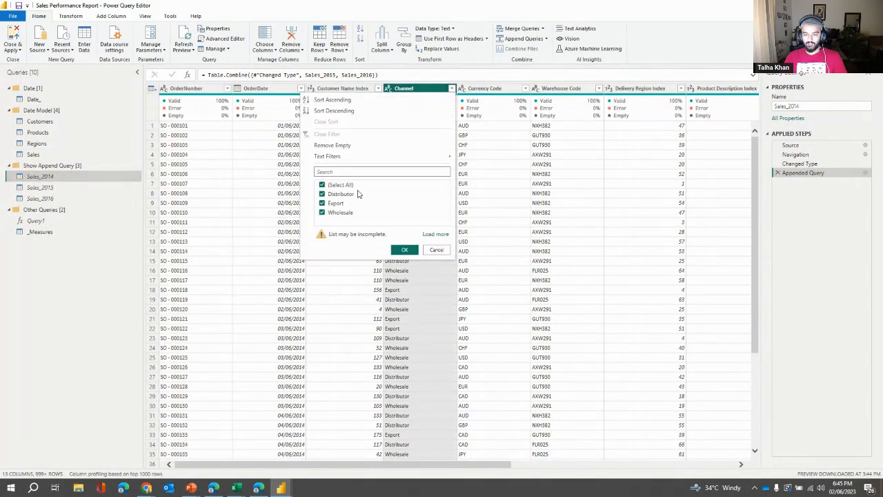
click(422, 235)
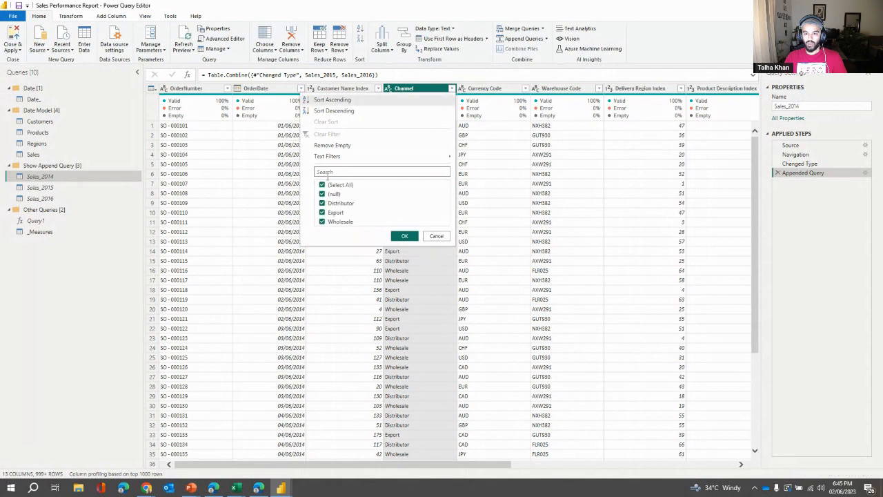
click(337, 185)
click(334, 196)
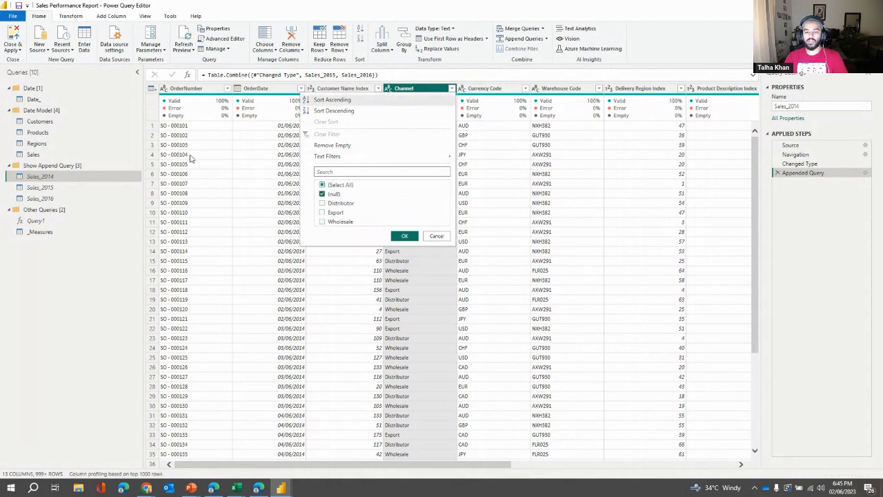
click(405, 237)
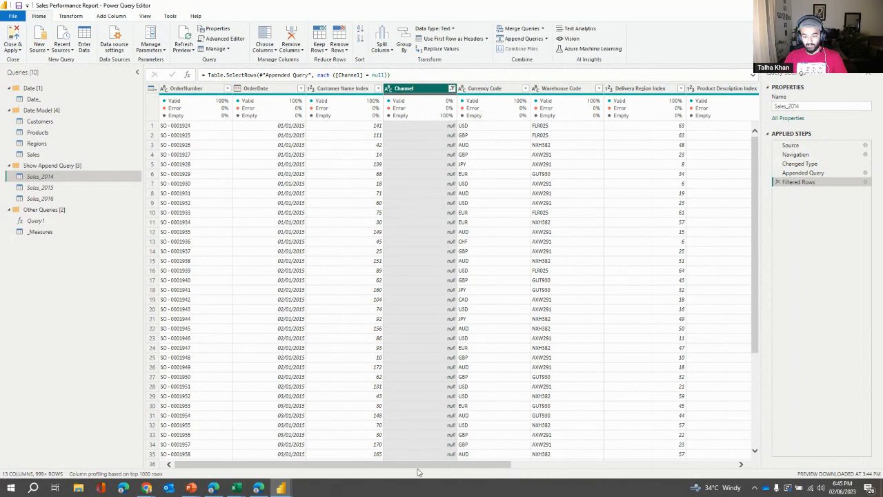
Step: Check the Channel2 values of the filtered rows and delete the Filtered Rows step from Sales_2014
drag(418, 465, 747, 475)
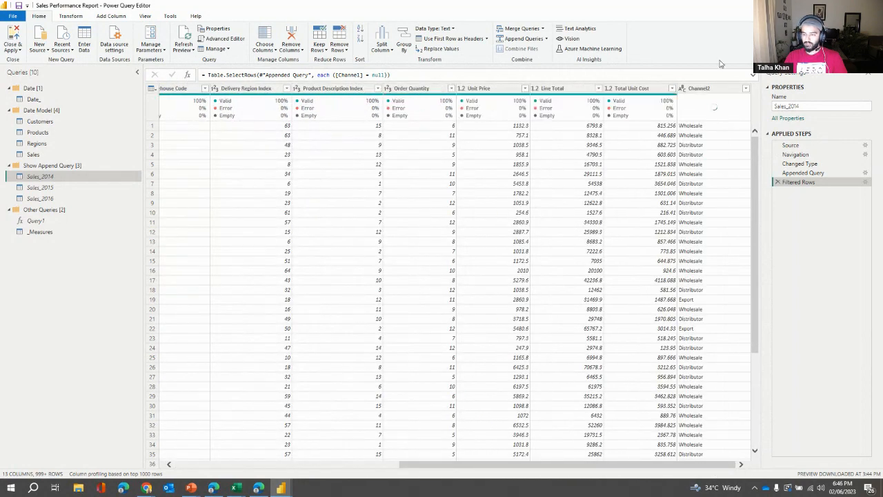
click(777, 182)
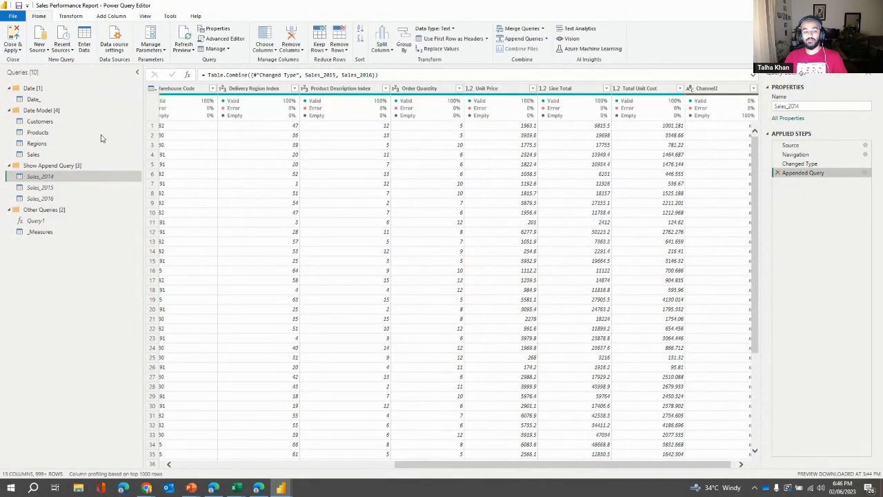
Step: Rename the Channel2 column in the Sales_2015 query back to Channel and recheck the columns of the appended Sales_2014 query
click(73, 198)
click(71, 191)
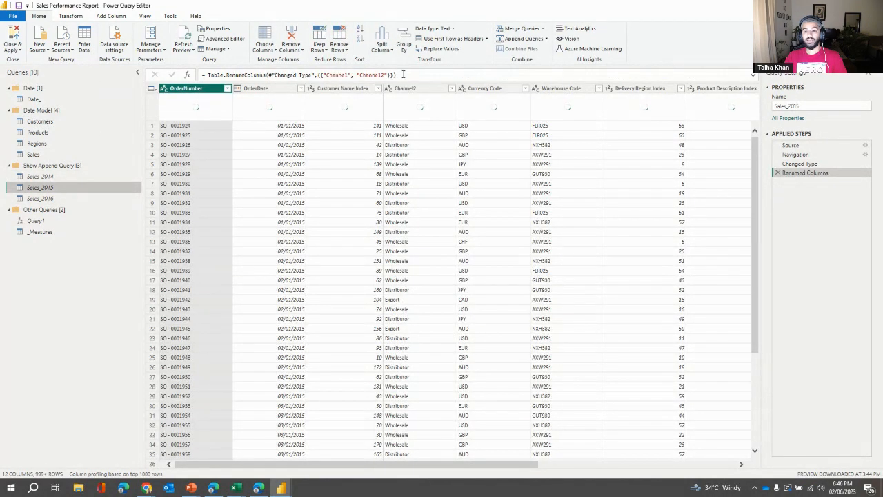
click(429, 92)
double_click(430, 92)
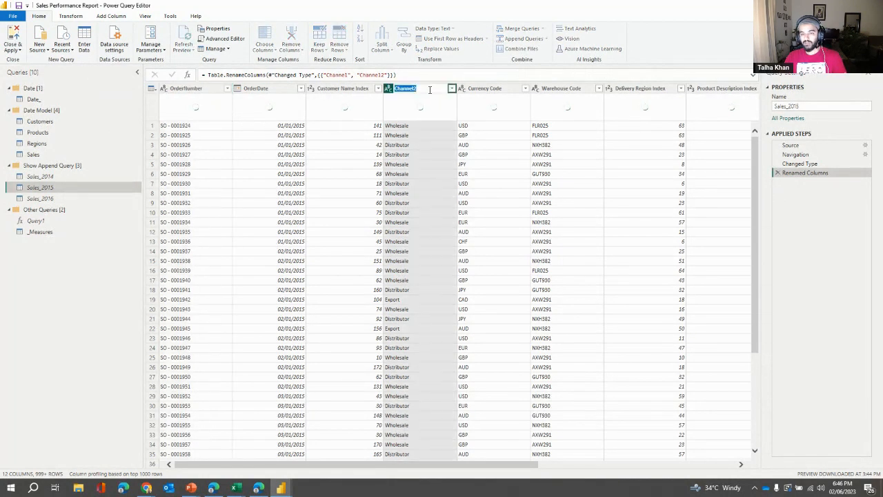
click(430, 89)
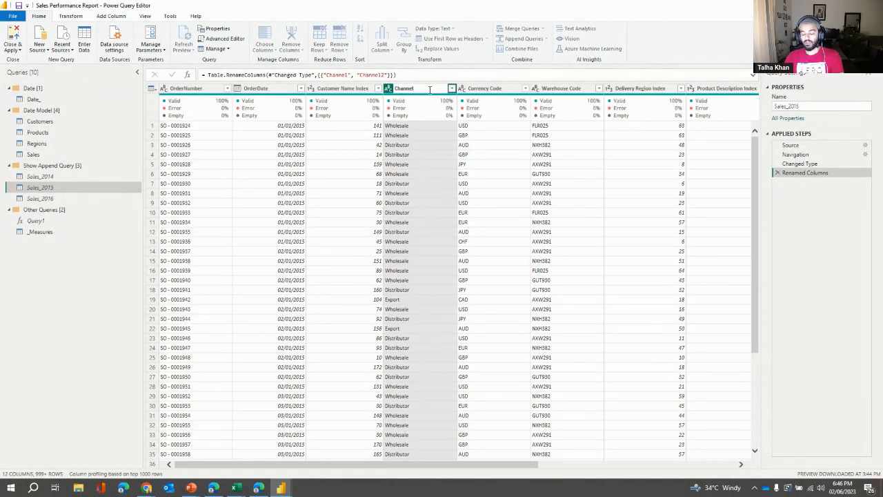
key(Return)
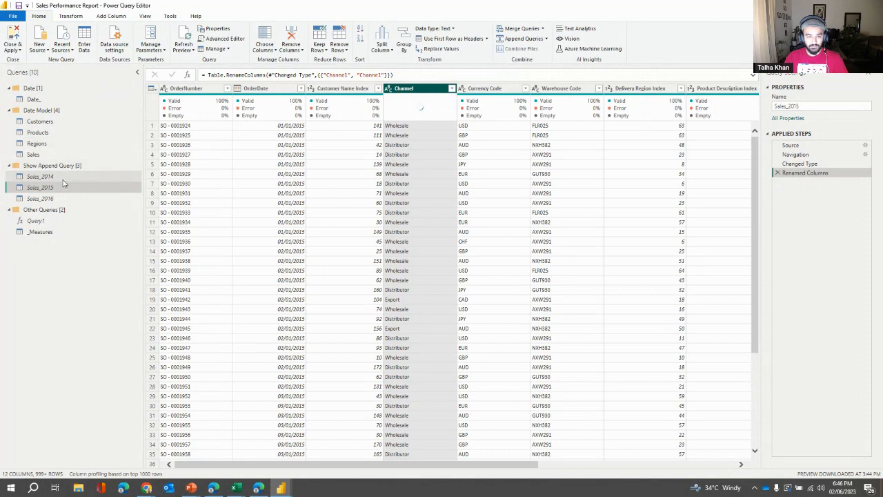
click(62, 179)
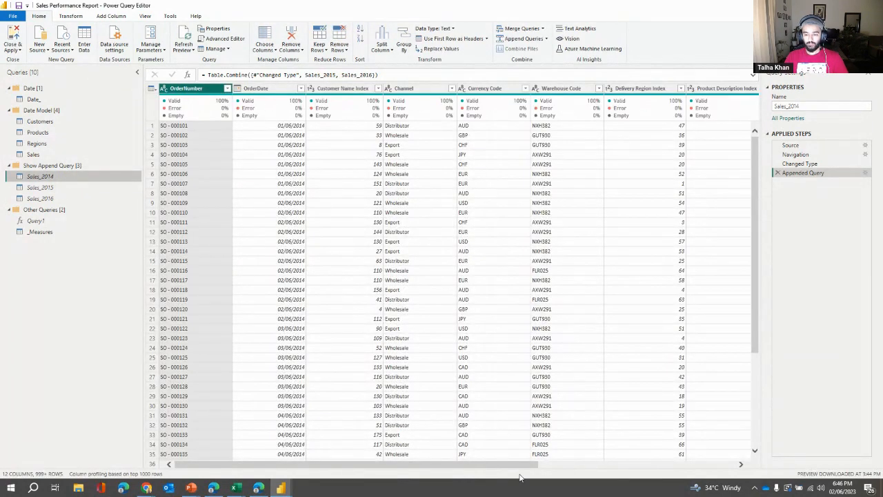
drag(516, 466, 393, 466)
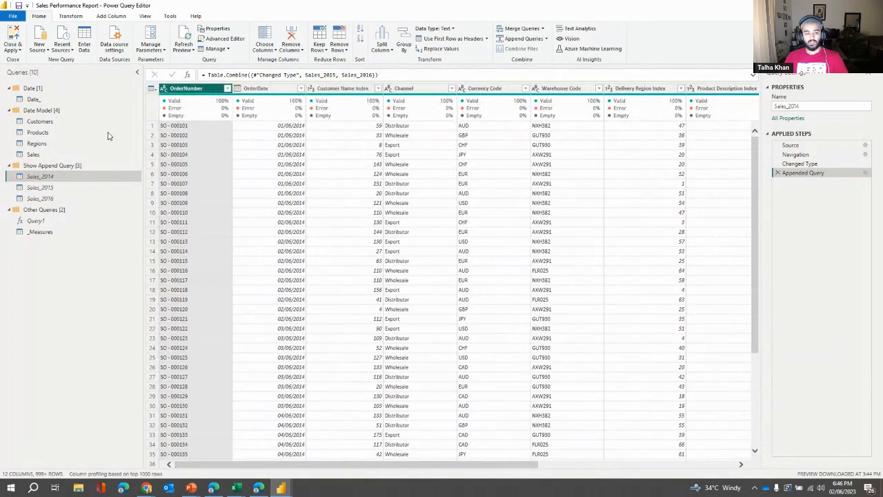
Step: Enable load for the appended Sales_2014 query and rename it Sales_overall
right_click(60, 176)
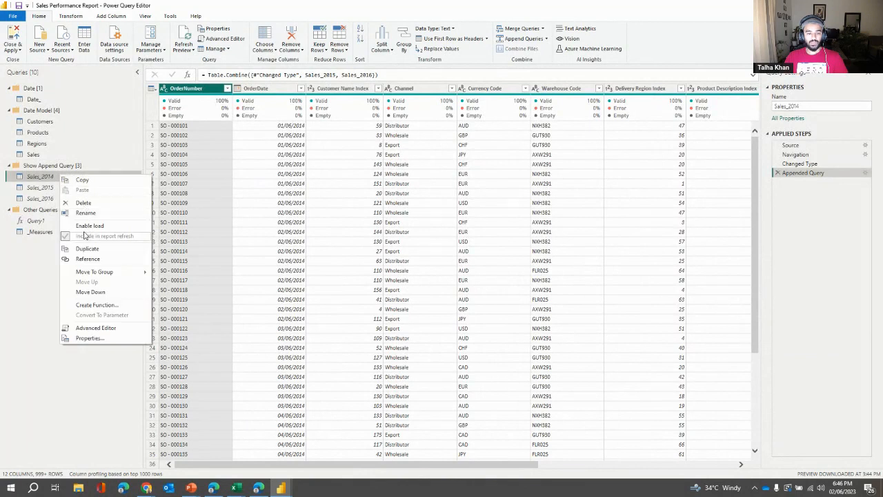
click(84, 226)
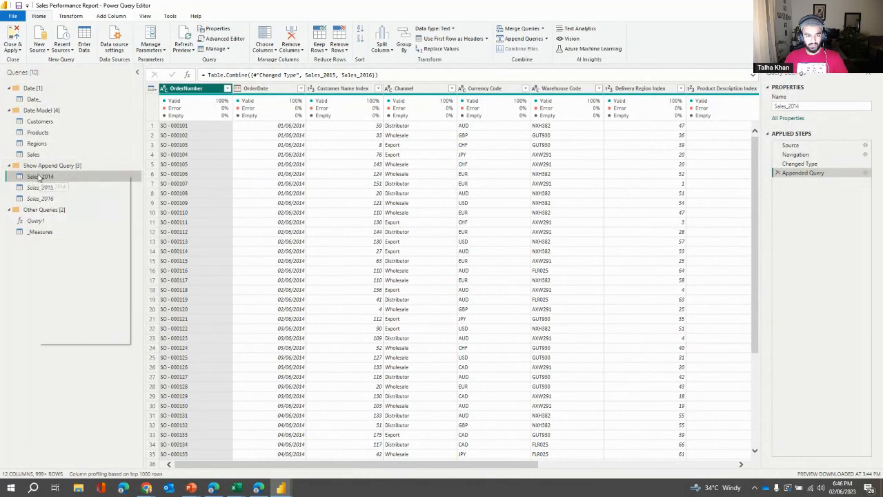
right_click(39, 178)
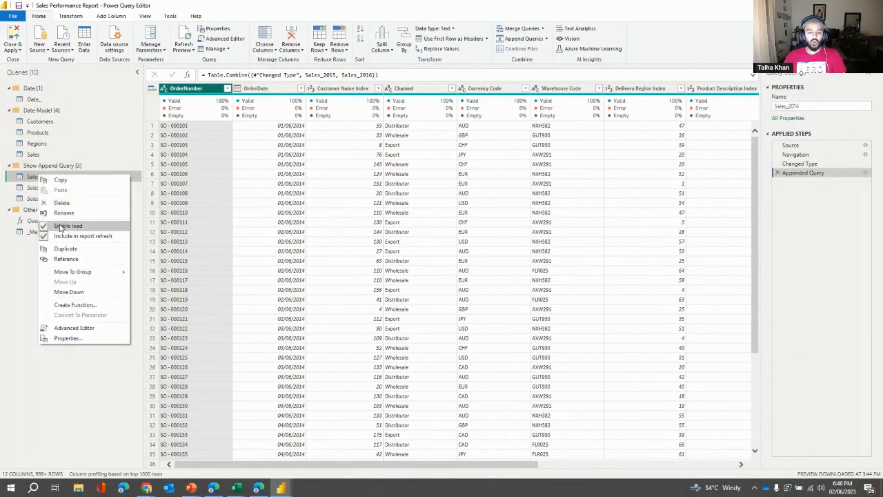
click(60, 226)
drag(43, 177, 62, 177)
key(BackSpace)
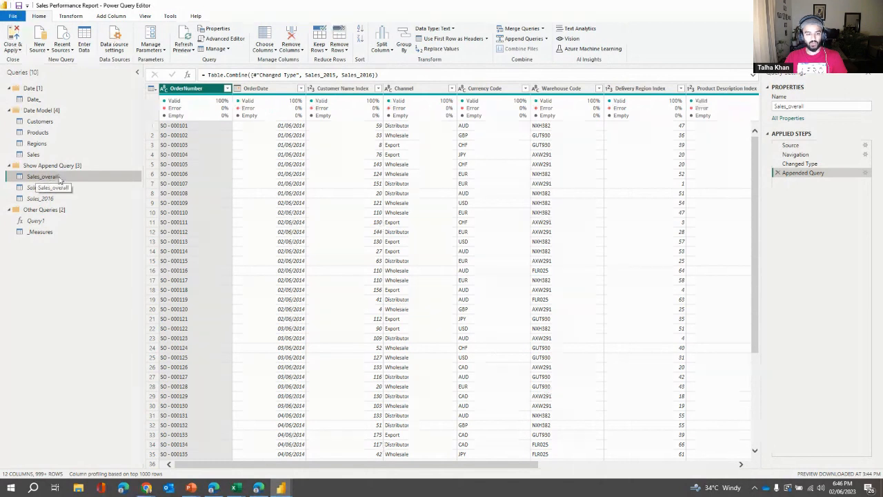
Step: Check the load setting of Sales_2015, keep it as is, and close the query editor while applying the changes to the report
right_click(47, 187)
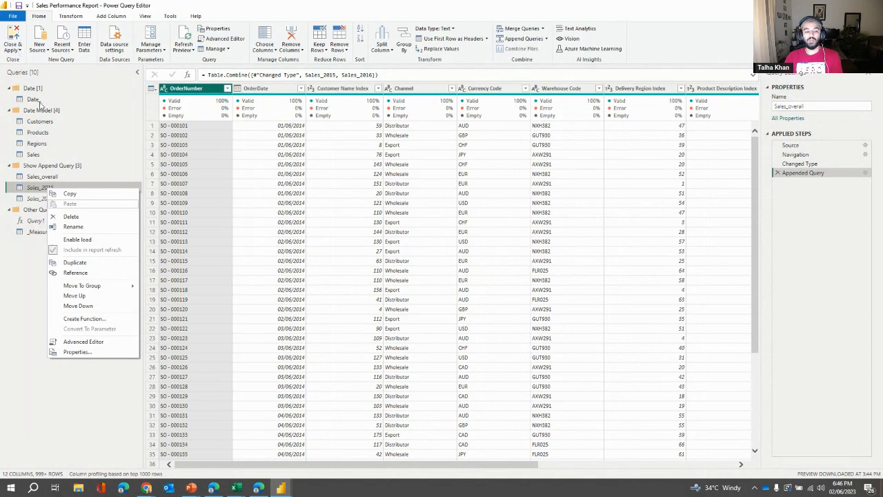
click(27, 180)
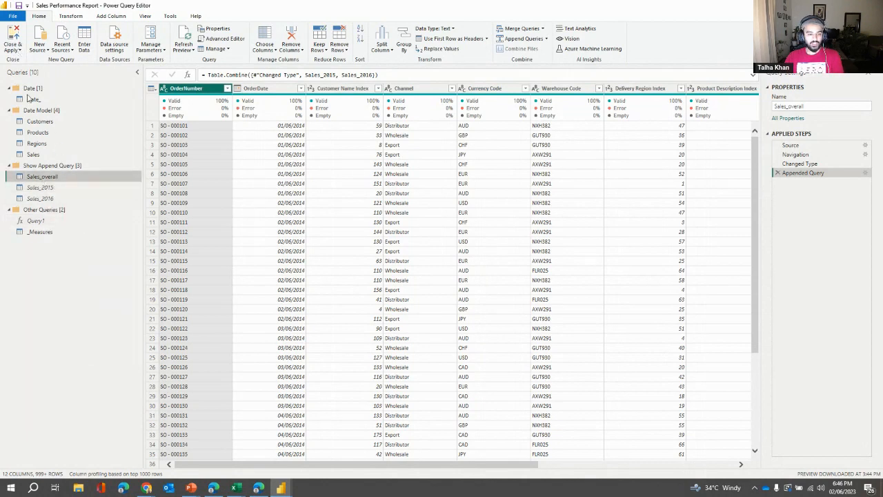
click(12, 49)
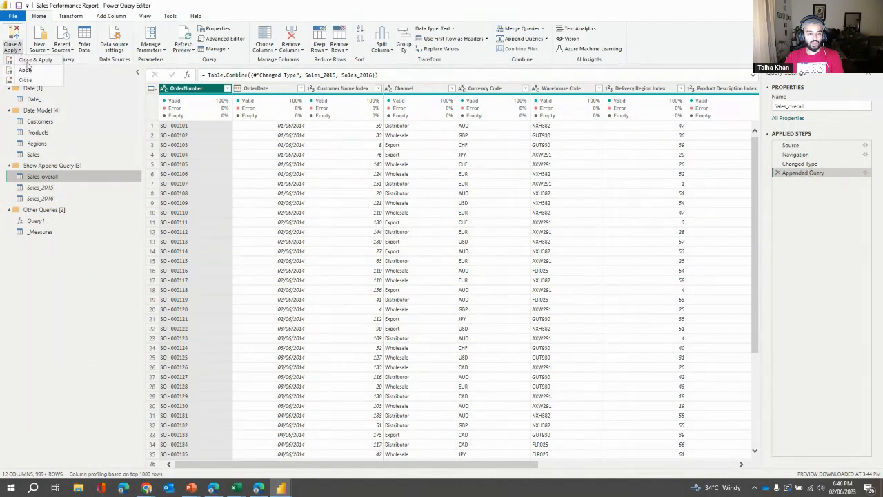
click(33, 60)
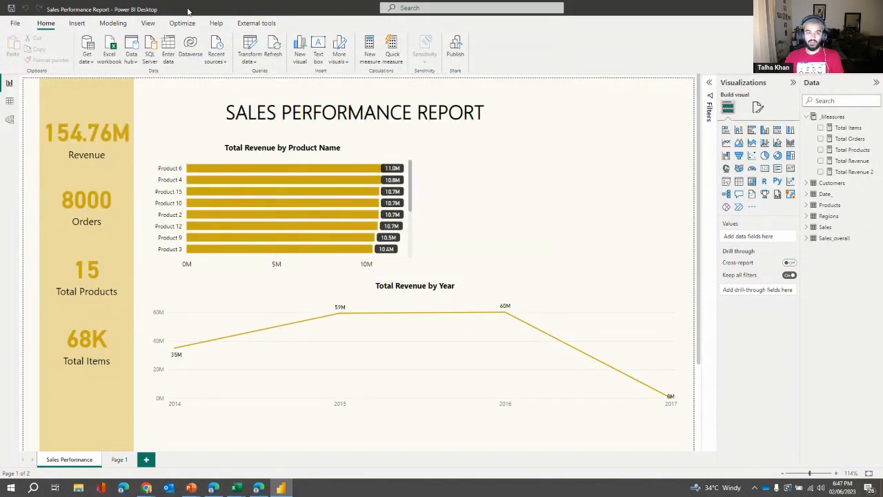
Step: Reopen the query editor, disable load for Sales_overall, and collapse the Show Append Query group
click(248, 47)
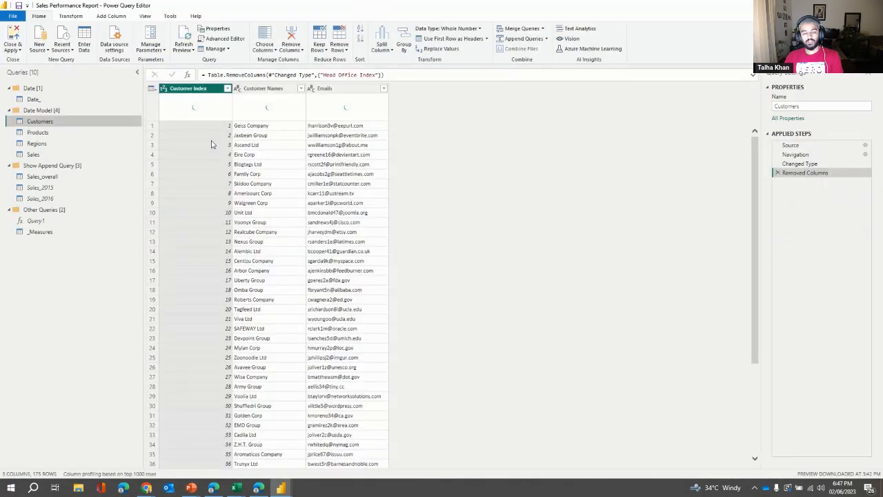
click(42, 177)
right_click(43, 177)
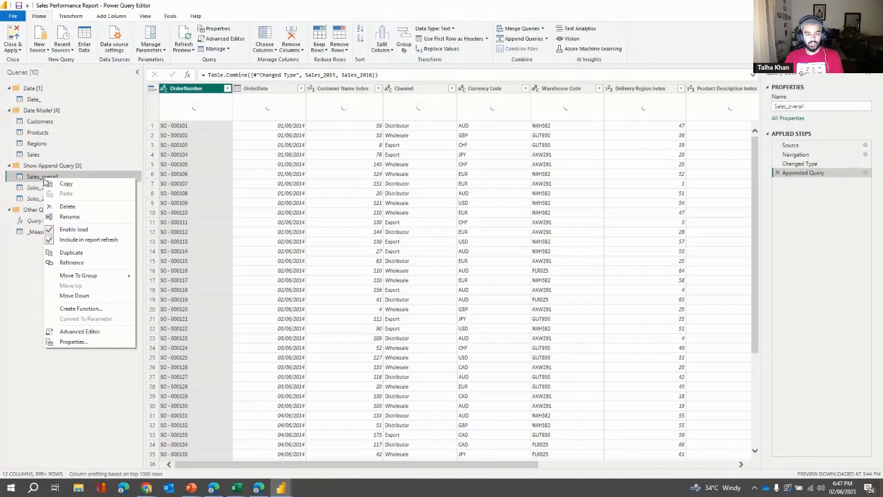
click(74, 229)
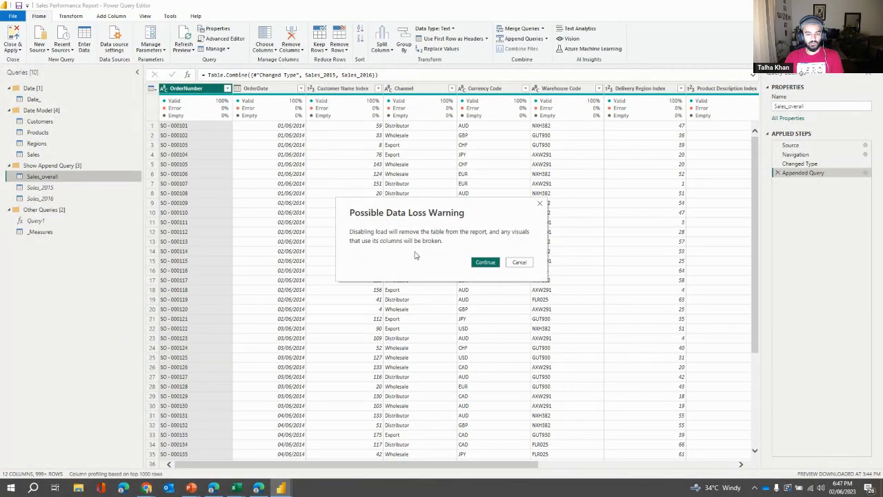
click(490, 266)
click(9, 166)
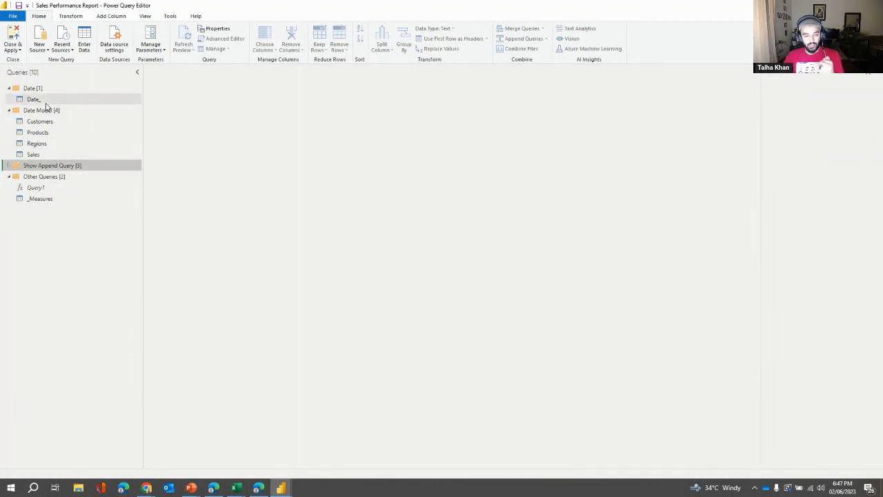
Step: Look through the Customers, Regions and Sales queries and inspect the Delivery Region Index column in Sales
click(47, 120)
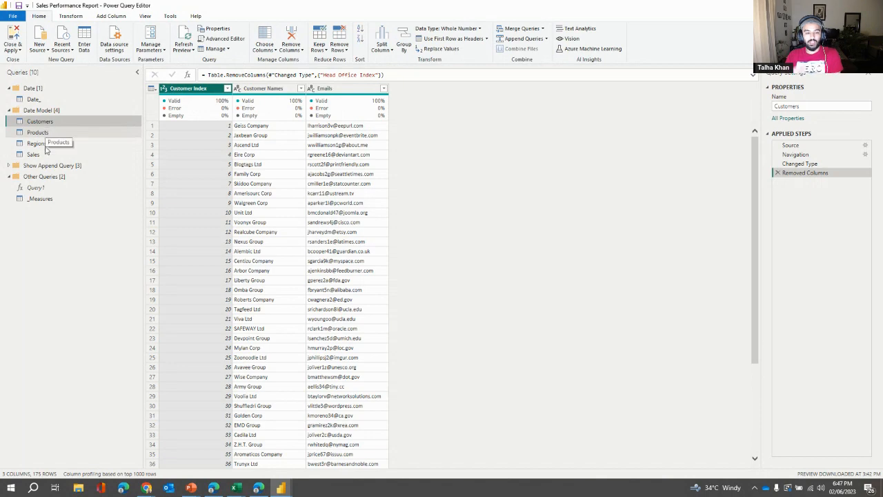
click(36, 154)
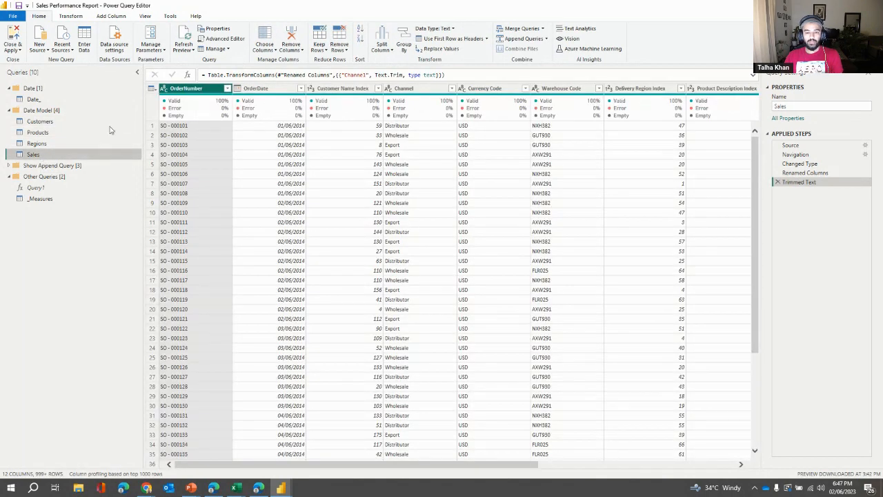
click(62, 143)
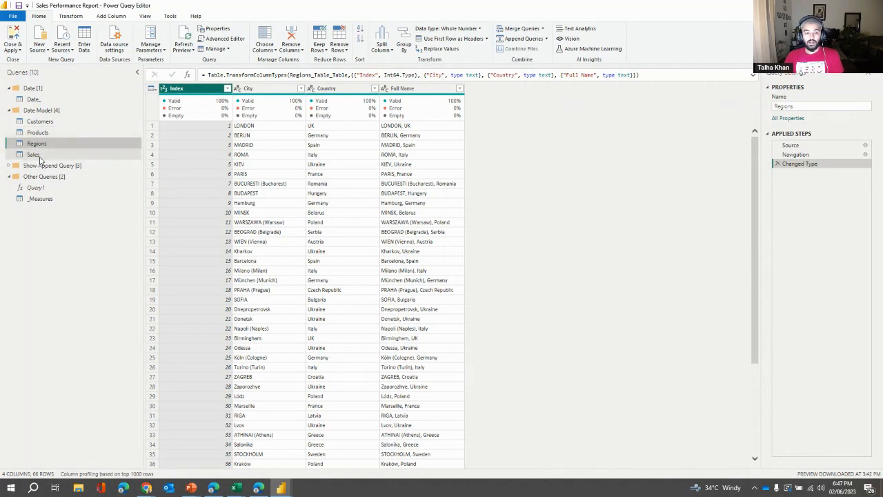
click(39, 155)
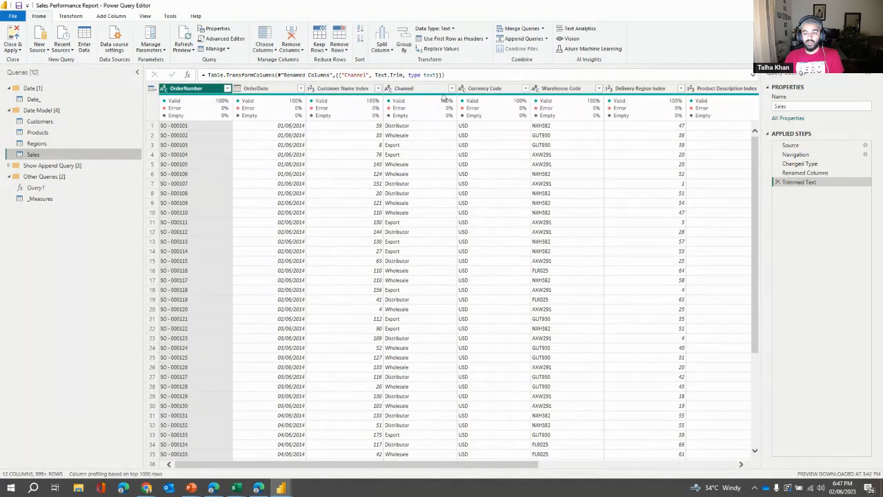
click(653, 88)
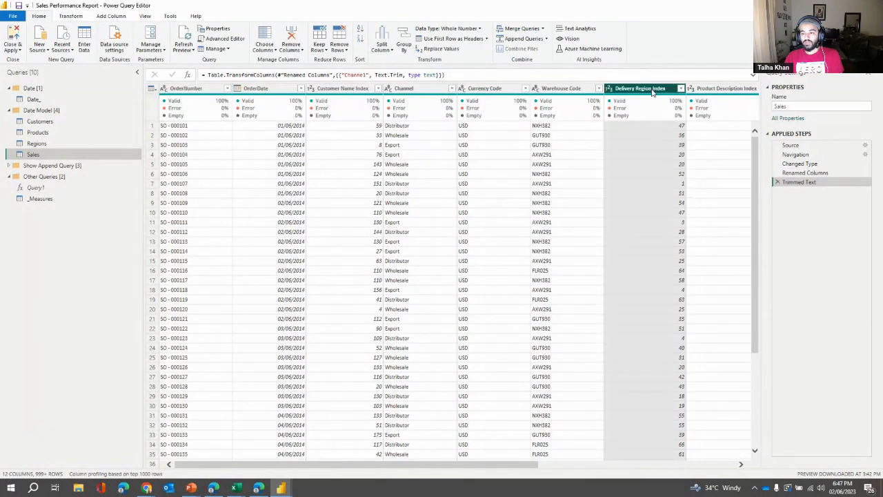
click(666, 185)
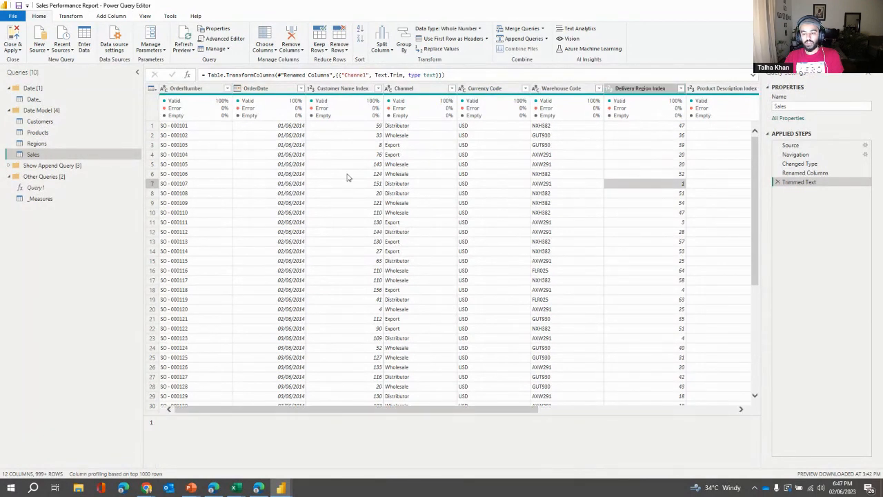
Step: Examine the Index, City, Country and Full Name values of the first row in Regions as the match for the Sales region index
click(35, 144)
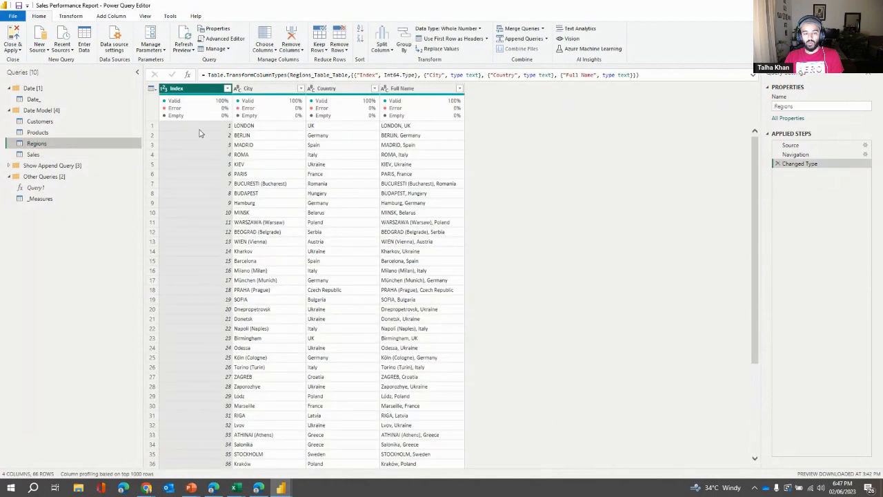
click(153, 126)
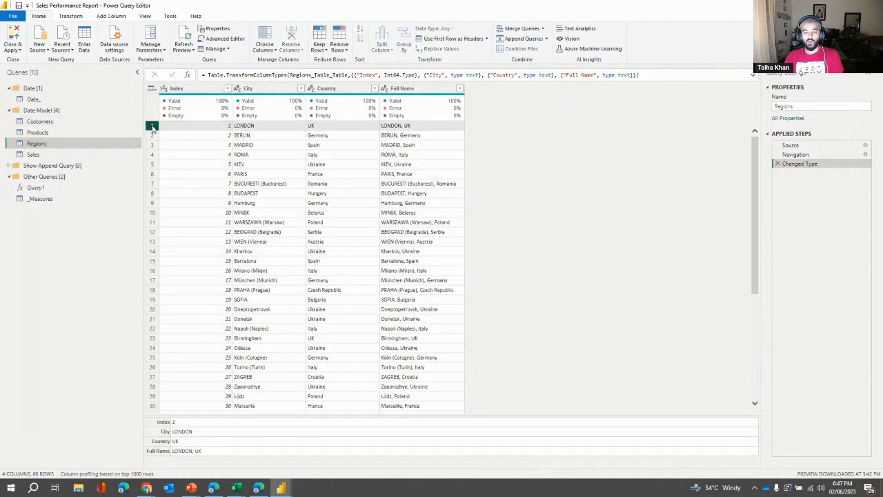
click(237, 128)
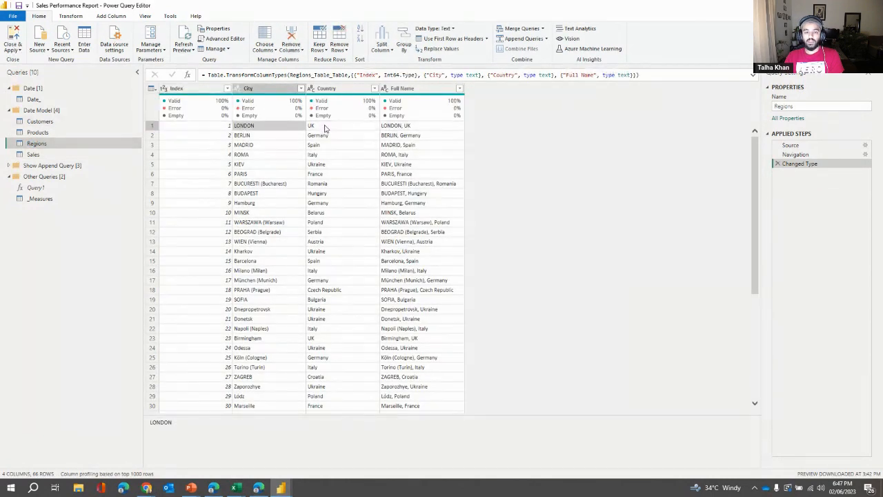
click(325, 127)
click(410, 129)
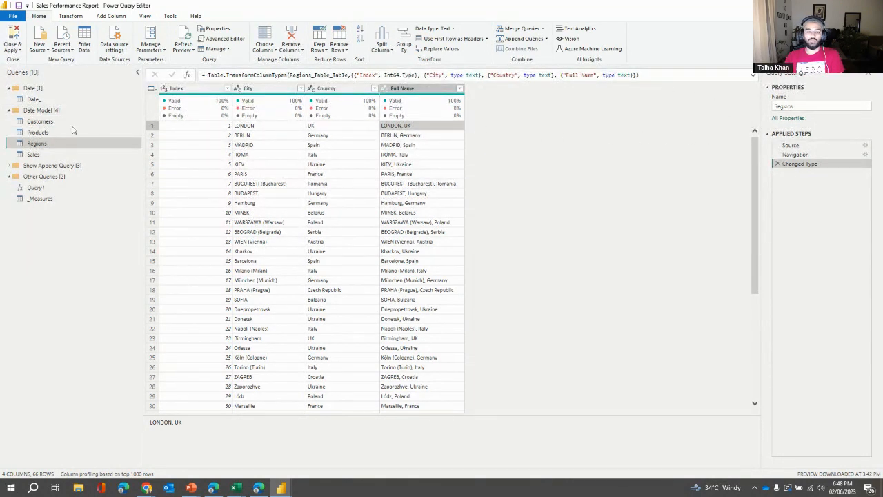
click(194, 88)
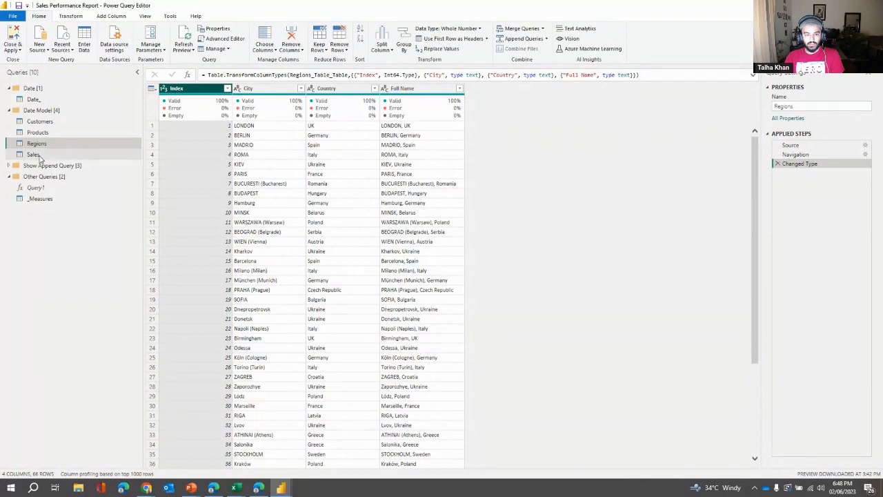
click(40, 155)
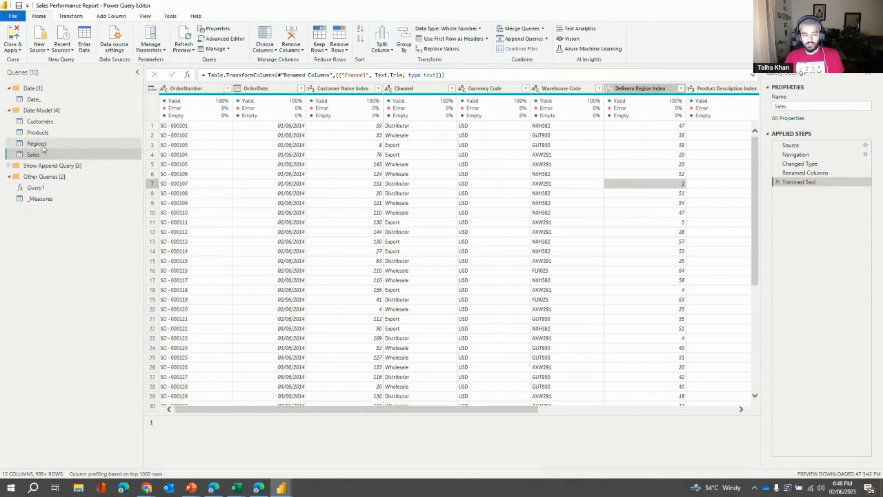
click(41, 145)
click(210, 127)
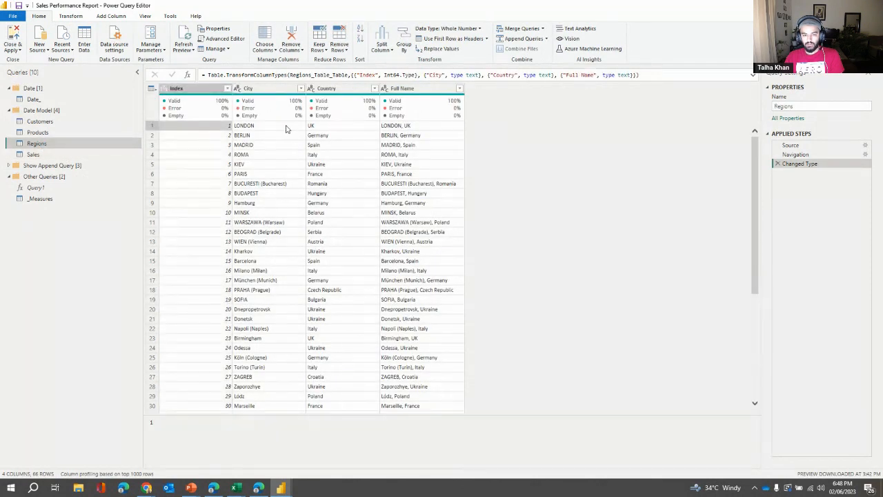
click(151, 127)
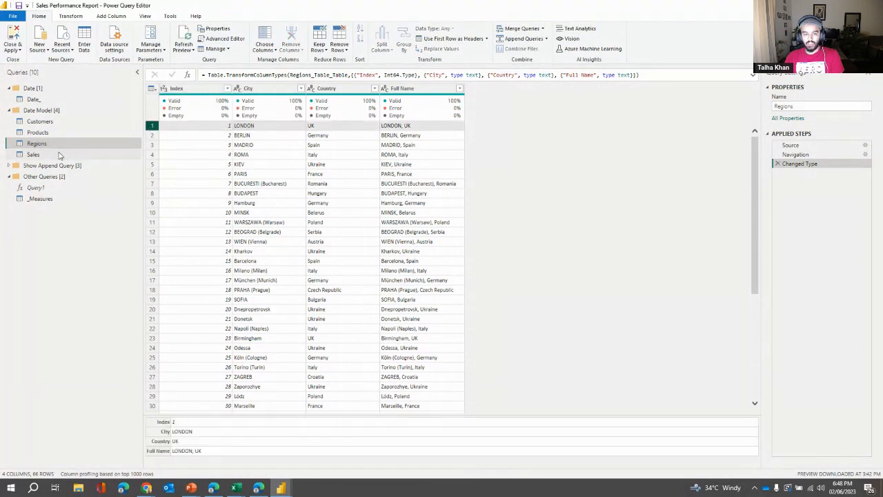
Step: Compare the Index column of the Products query with the Product Description Index column in Sales
click(47, 132)
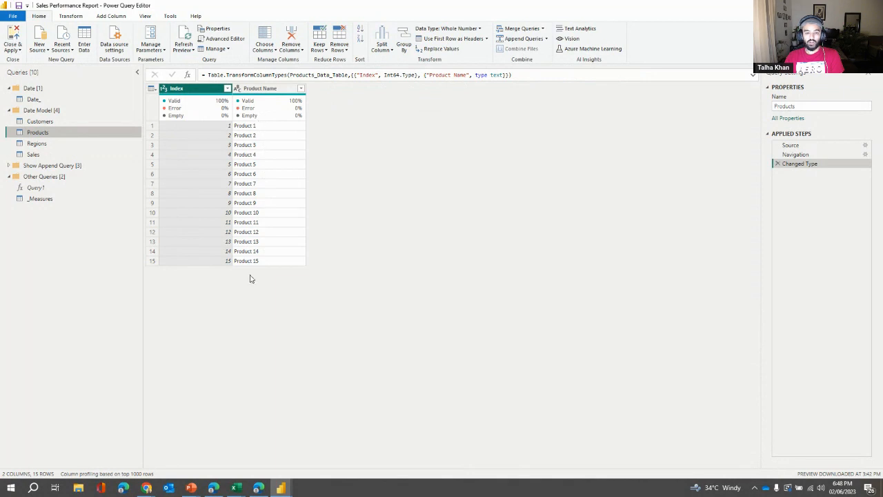
click(44, 155)
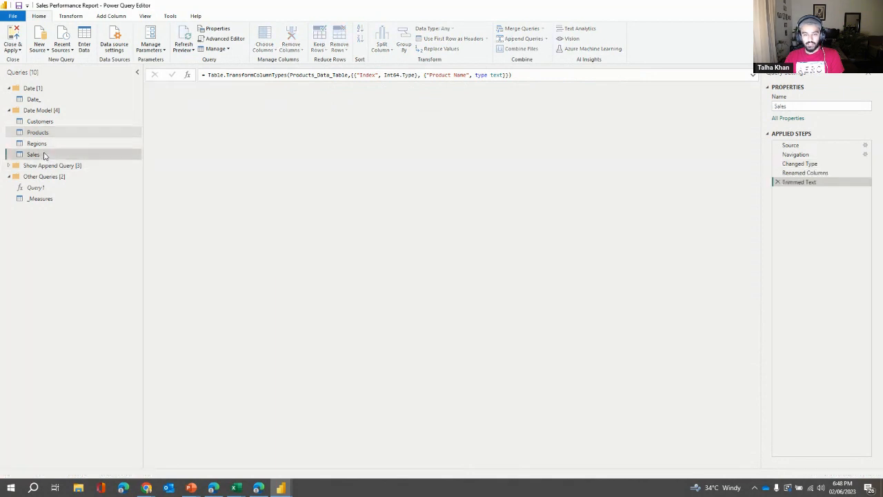
click(718, 88)
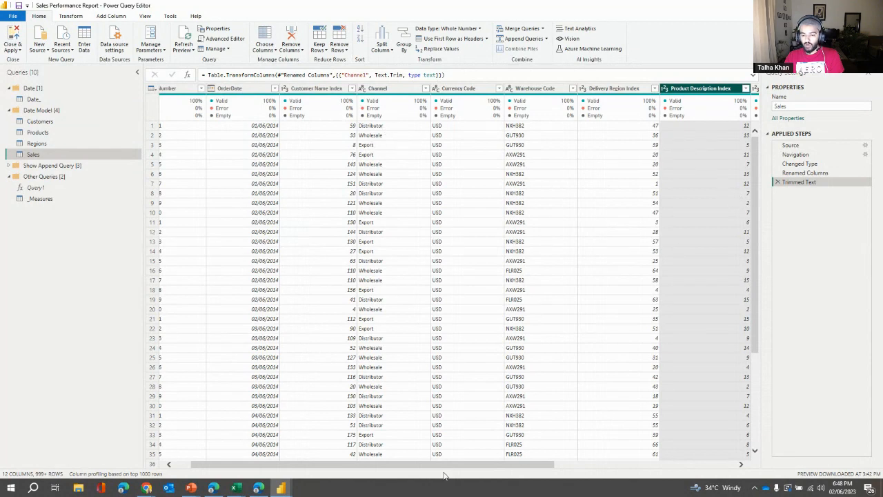
Step: Look up the first Sales row's Product Description Index, 12, in the Products query to find the matching Product Name
drag(444, 464, 582, 466)
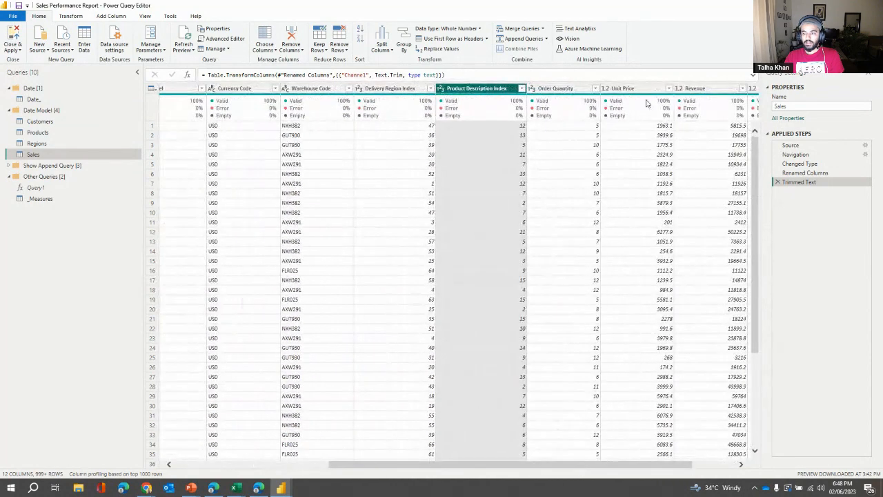
click(474, 127)
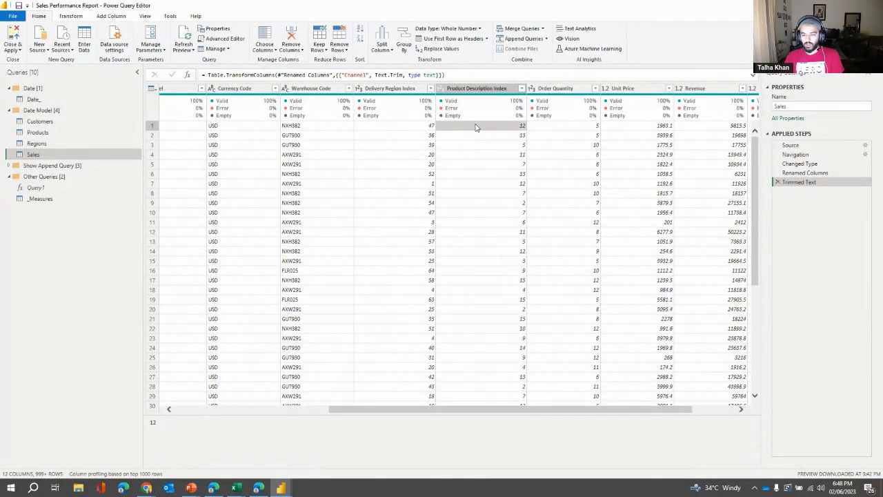
click(43, 132)
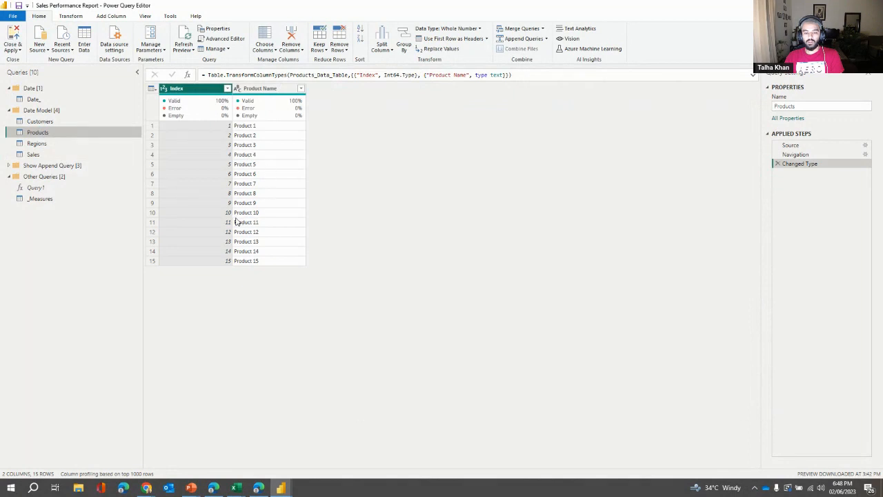
click(150, 232)
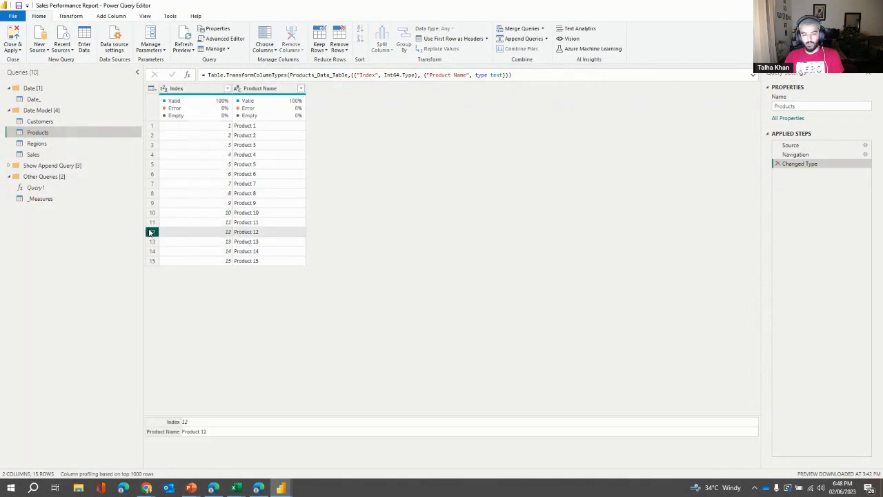
click(249, 233)
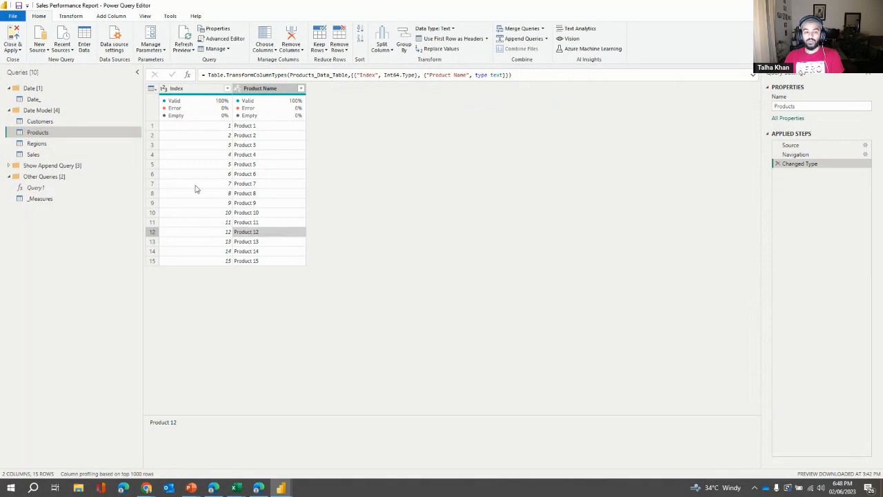
Step: Look through the Customers, Products and Regions lookup queries and the Sales query
click(60, 121)
click(62, 134)
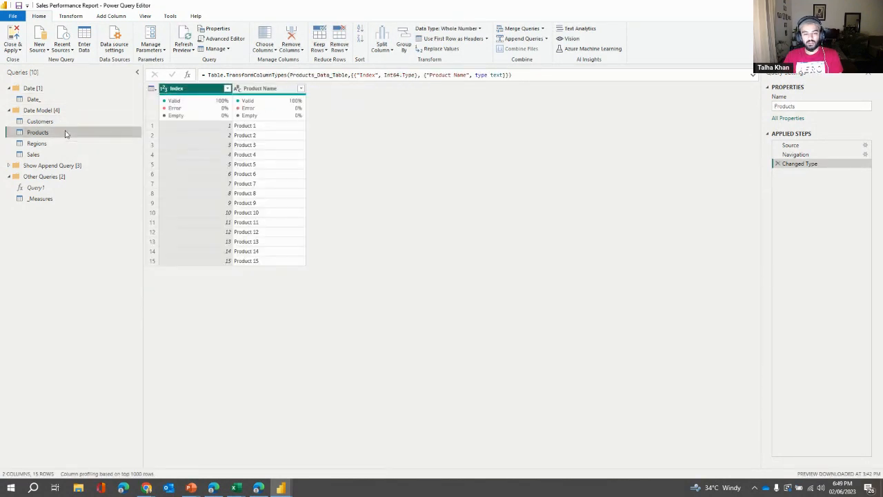
click(61, 143)
click(39, 157)
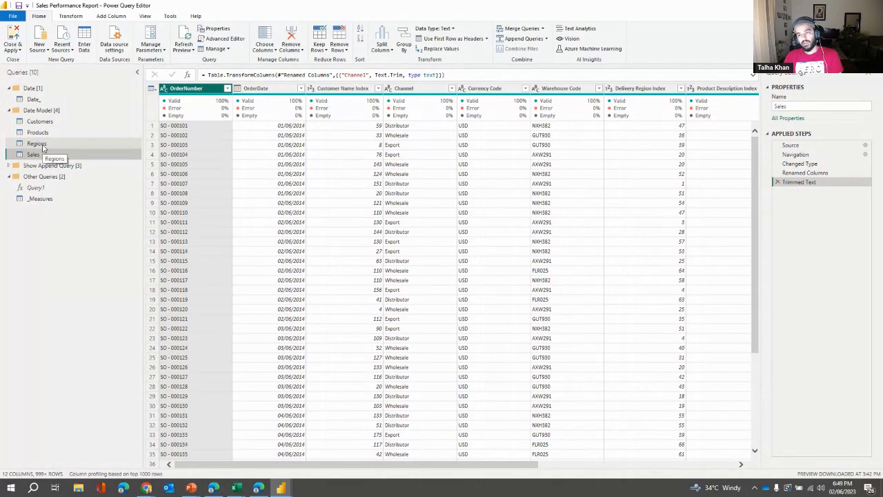
click(44, 145)
click(45, 133)
click(46, 123)
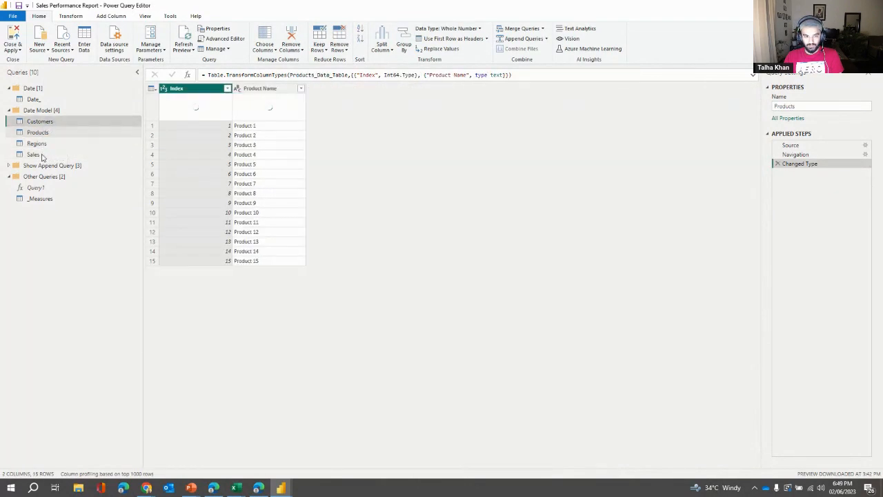
Step: Merge Customers into the Sales query with a Left Outer join, matching Customer Name Index to Customer Index
click(40, 155)
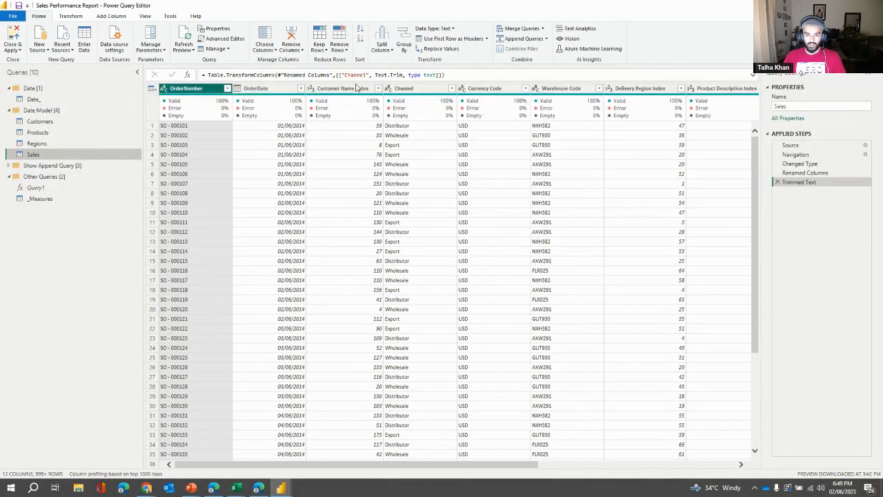
click(356, 88)
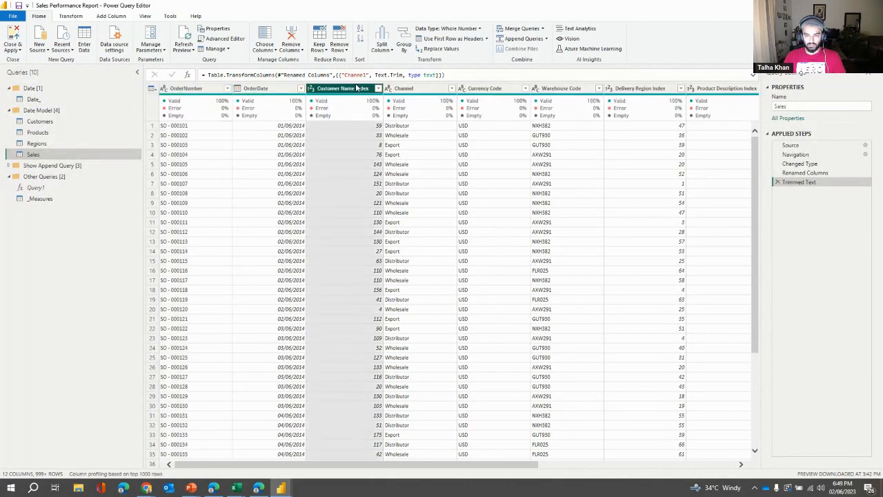
click(510, 33)
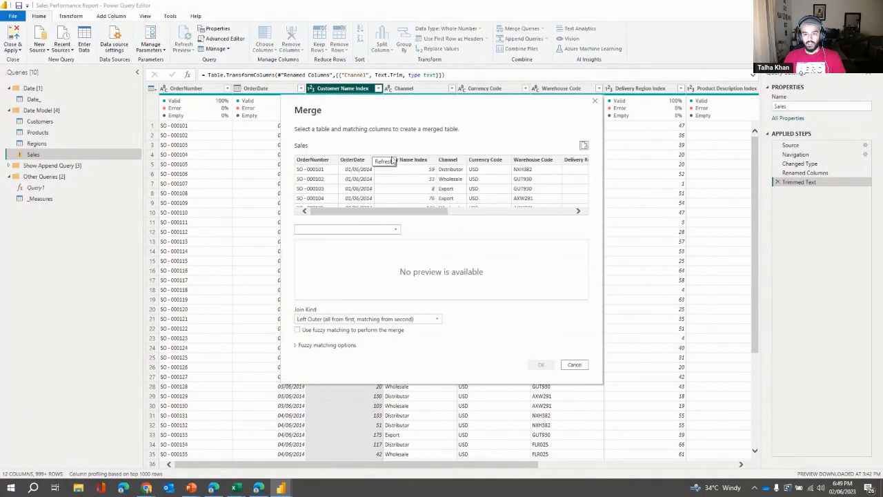
drag(425, 214, 405, 216)
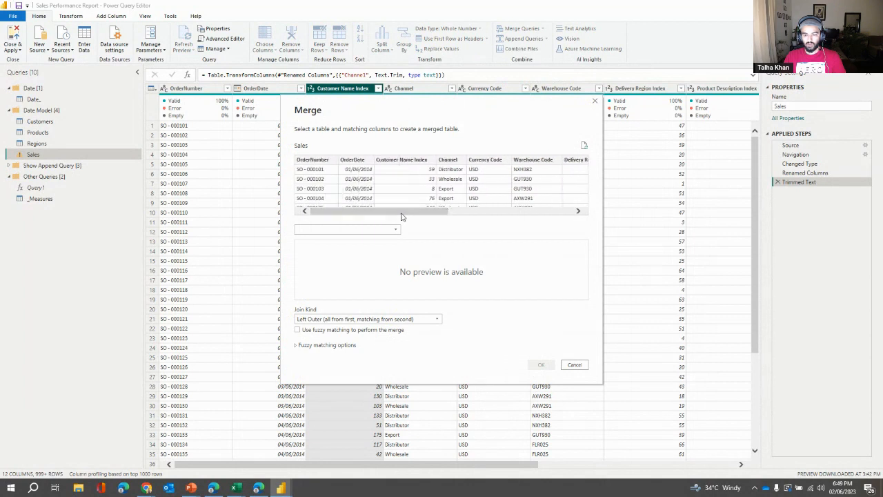
click(409, 160)
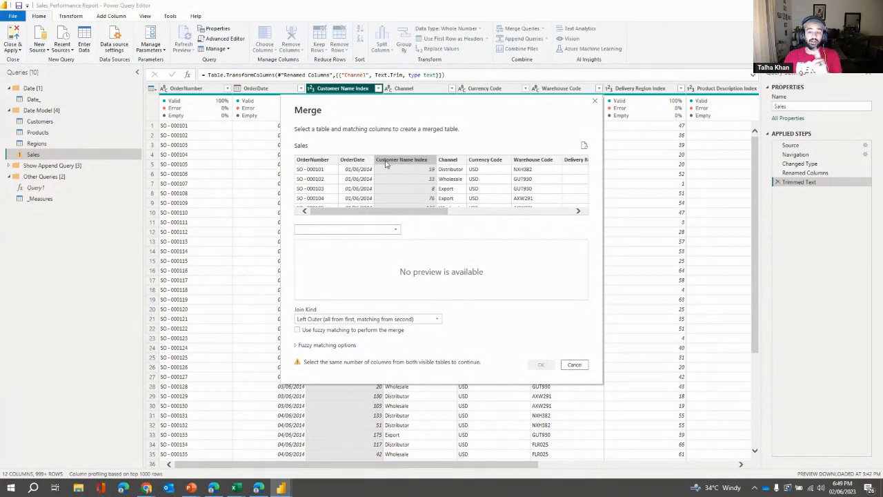
click(363, 233)
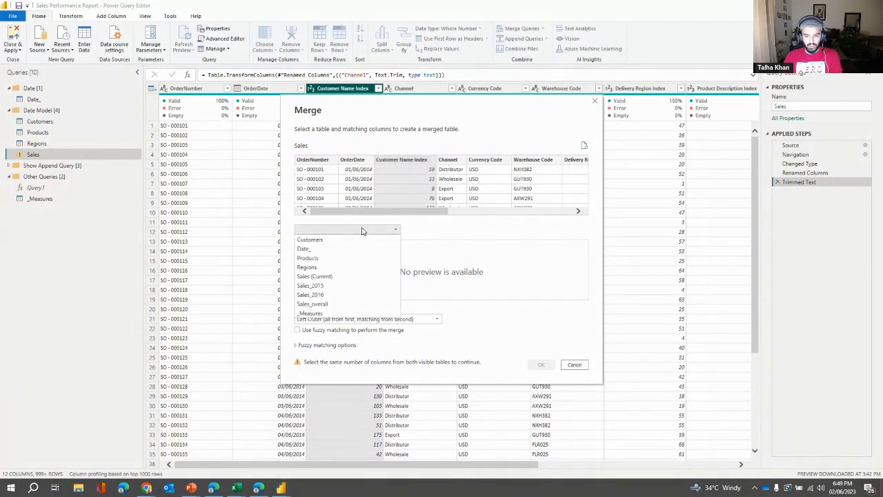
click(314, 240)
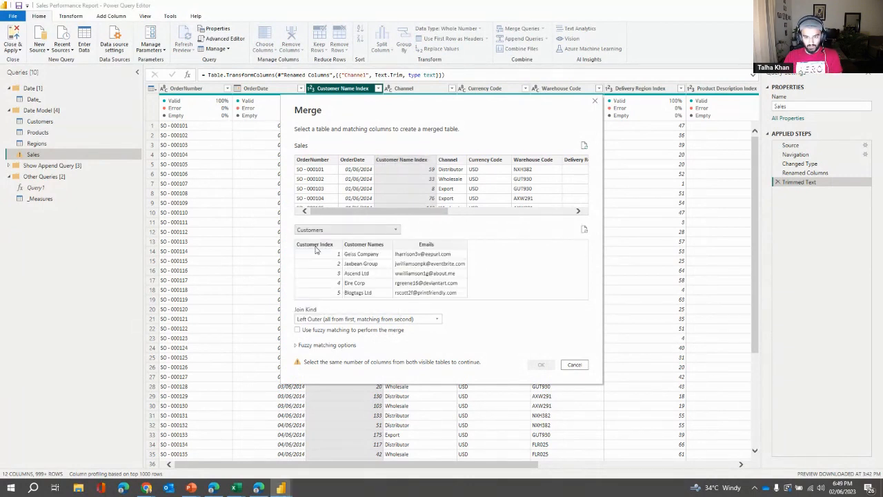
click(313, 245)
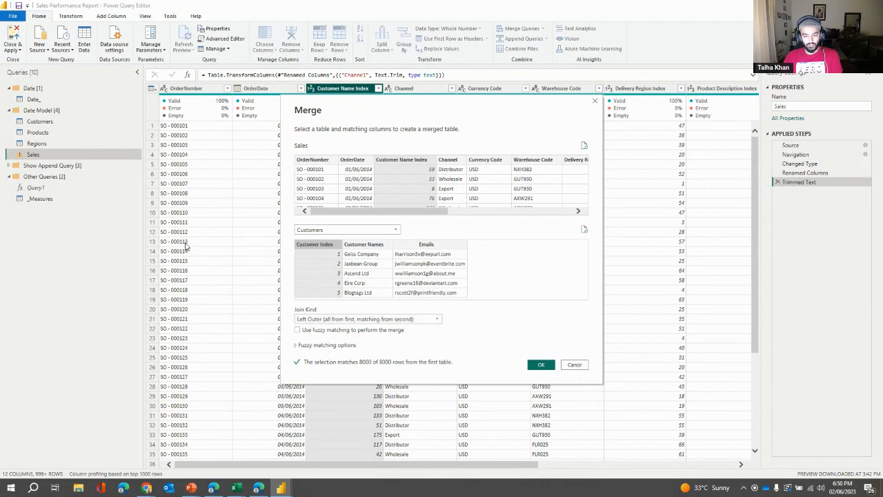
click(540, 364)
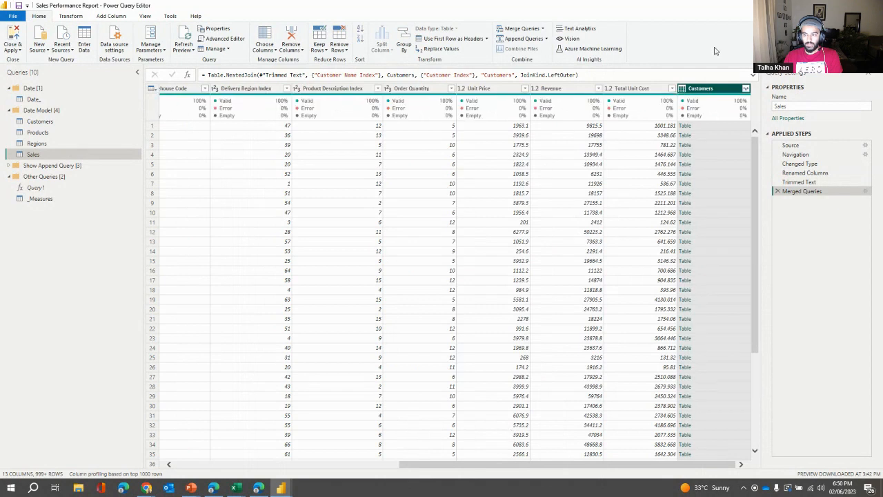
Step: Expand the merged Customers column to only Customer Names and Emails, keeping the original column name as prefix
click(746, 89)
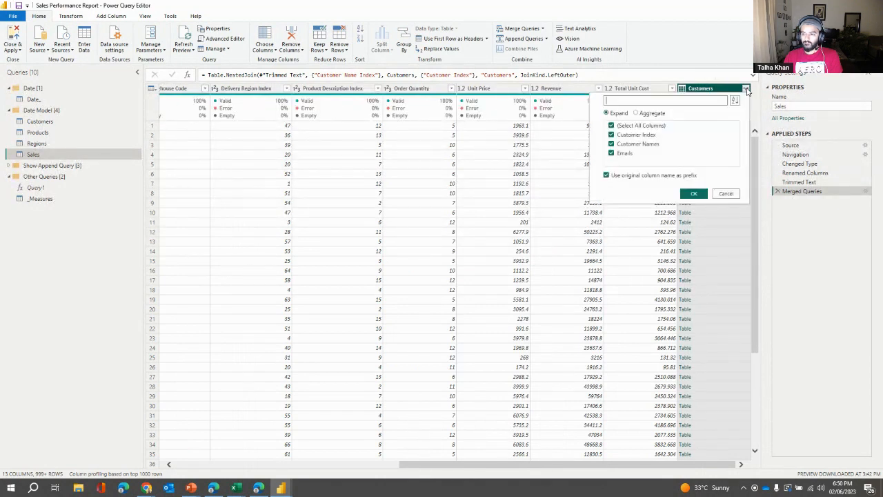
click(611, 134)
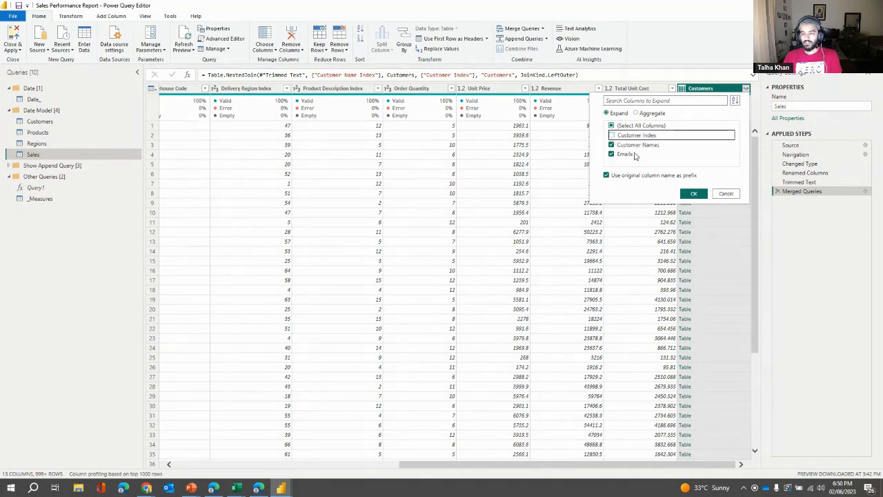
click(693, 193)
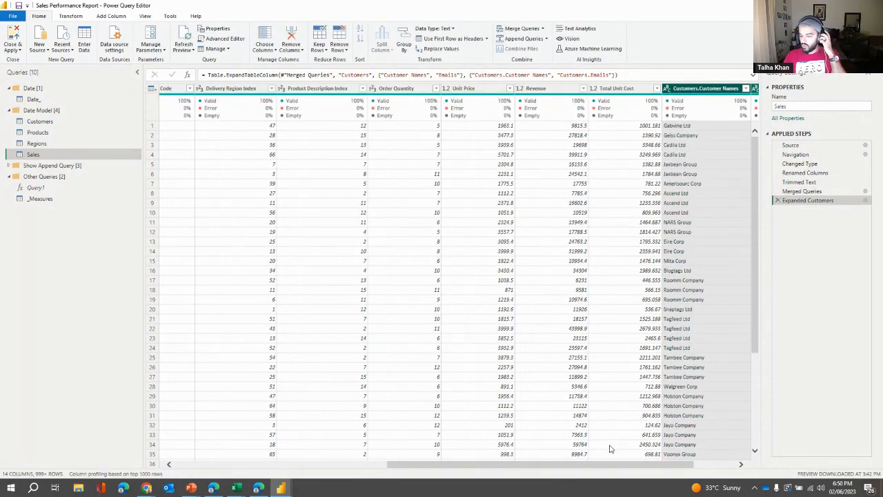
Step: Compare the first Sales row's expanded customer name and email with its Customer Name Index
drag(610, 466, 676, 469)
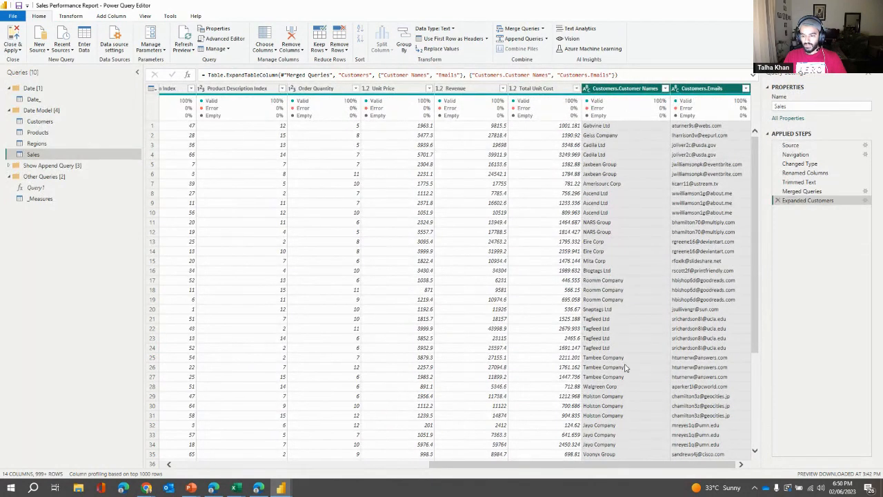
click(609, 124)
drag(568, 414, 345, 416)
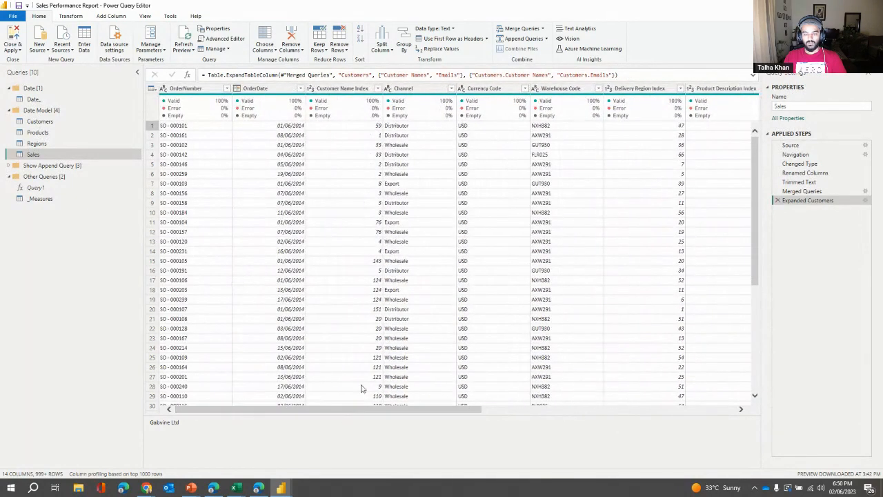
click(372, 127)
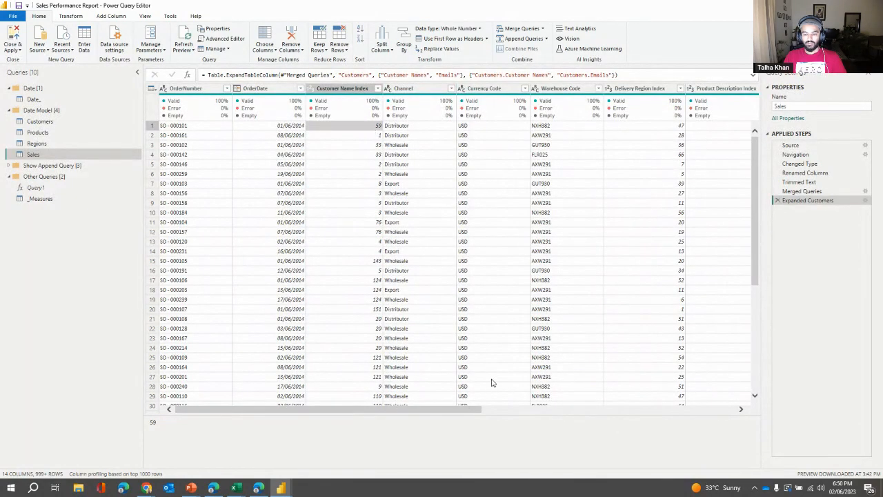
Step: Check the second Sales row's Customer Name Index and expanded customer name against the matching entry in the Customers query
drag(469, 412, 528, 410)
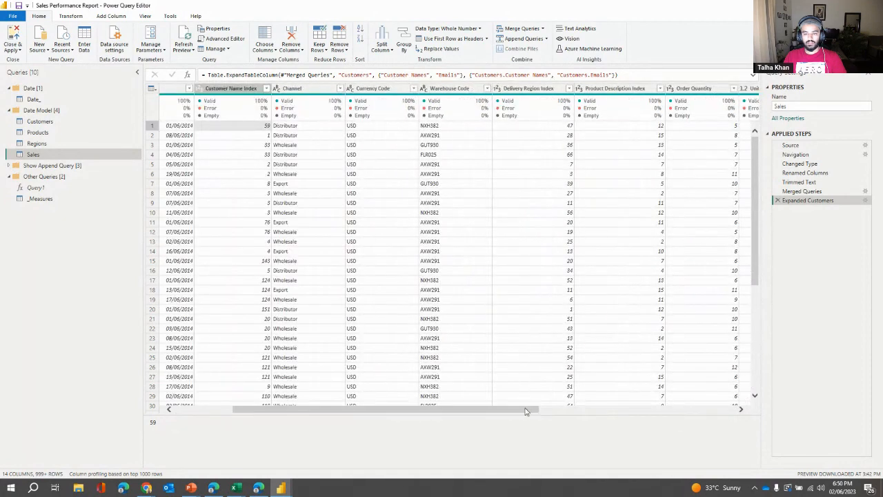
click(244, 135)
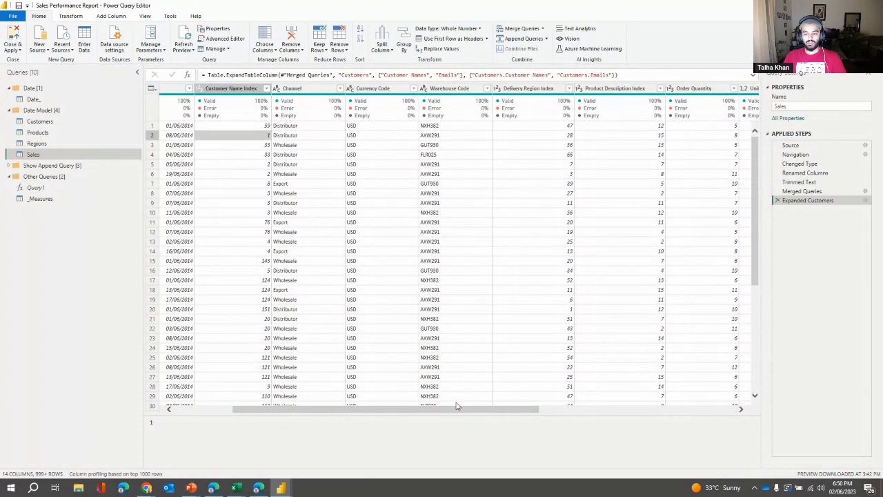
drag(456, 409, 653, 409)
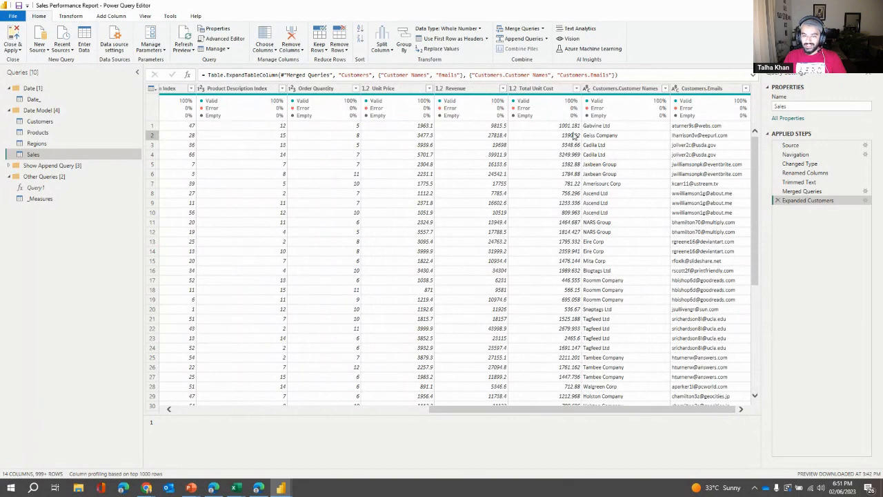
click(39, 121)
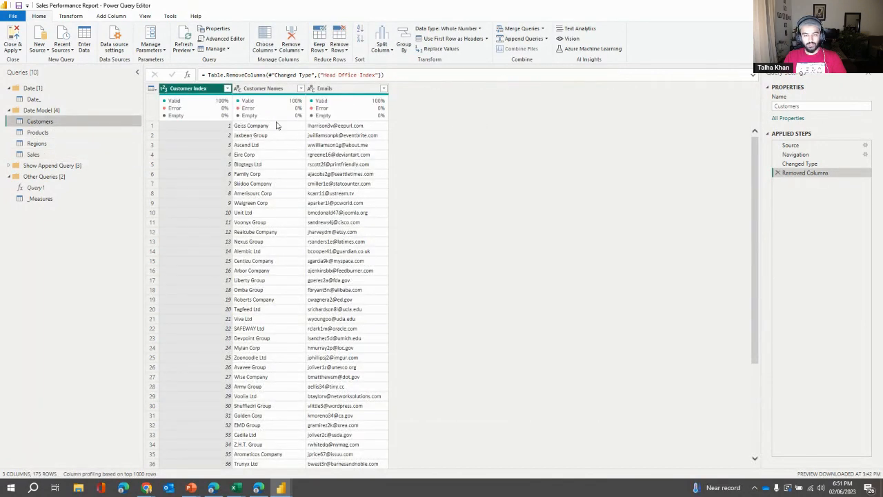
click(38, 154)
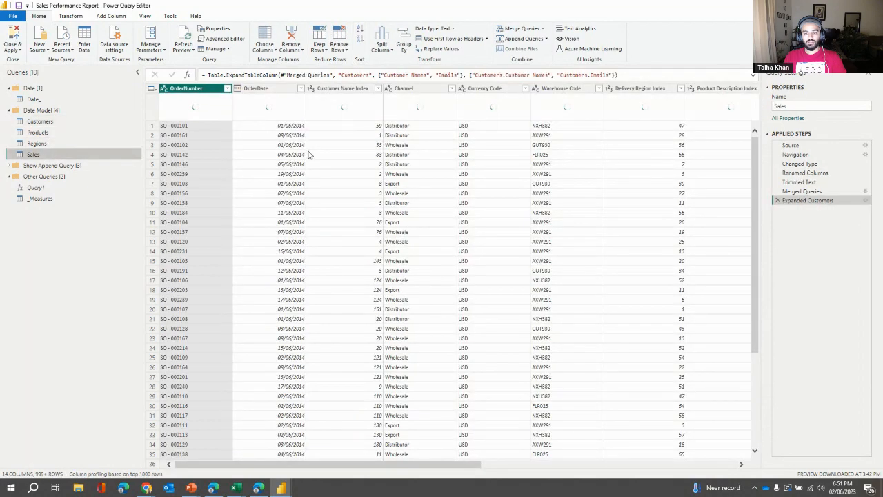
drag(330, 469, 666, 469)
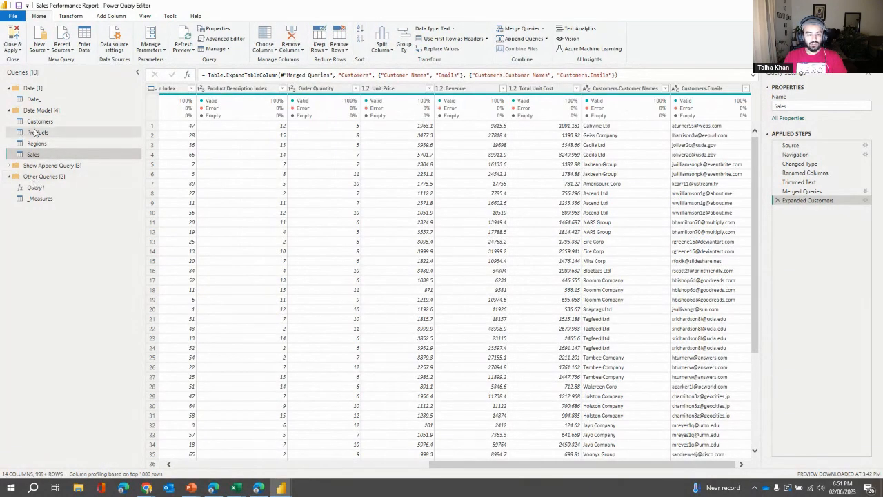
Step: Disable load for the Customers query and accept removing its table from the report
click(39, 122)
right_click(38, 124)
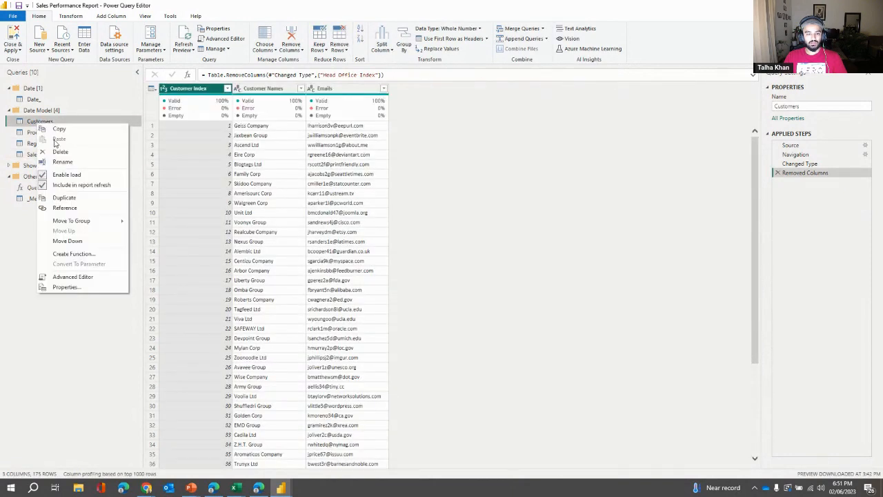
click(79, 175)
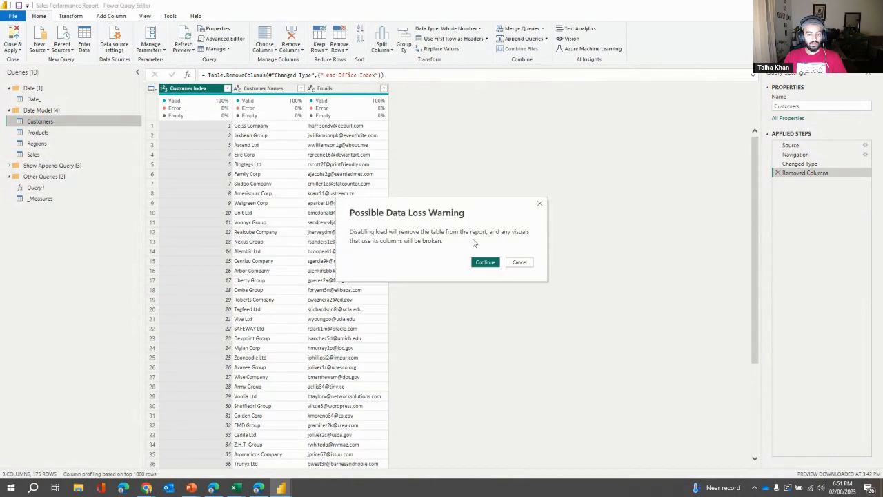
click(493, 267)
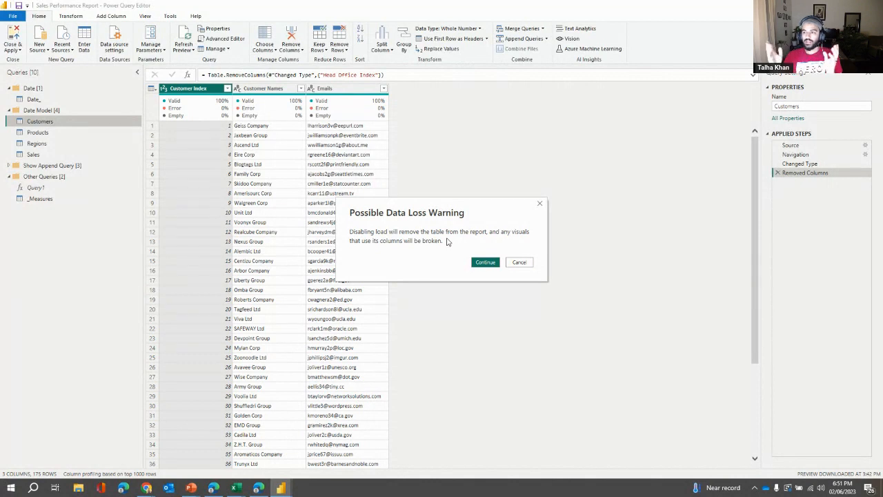
click(485, 262)
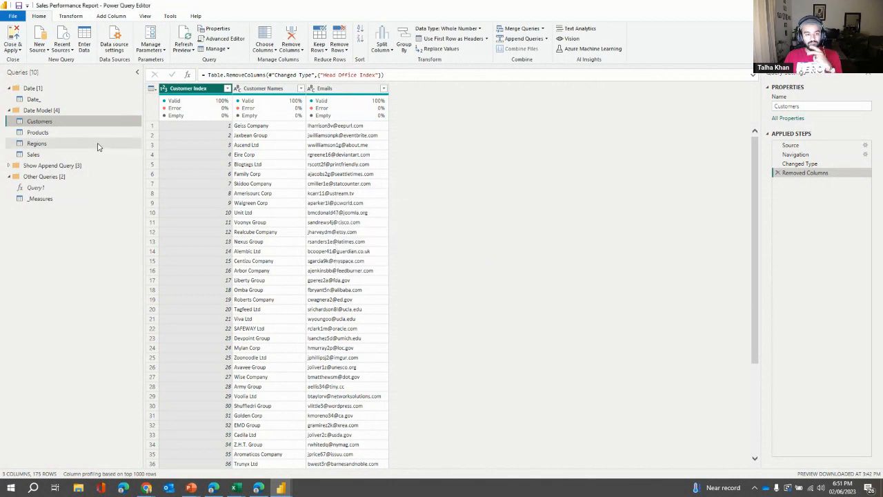
Step: Merge the Regions query into Sales with a left outer join, matching Delivery Region Index to Index
click(51, 143)
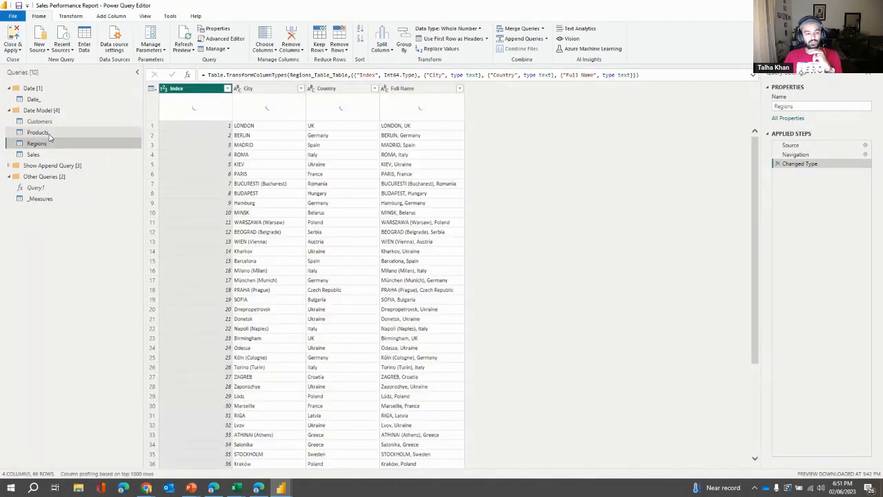
click(41, 132)
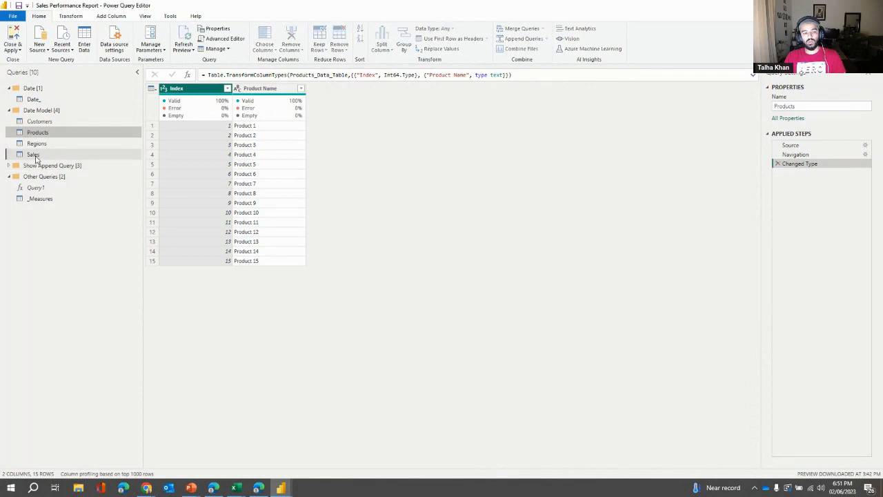
click(33, 154)
click(523, 28)
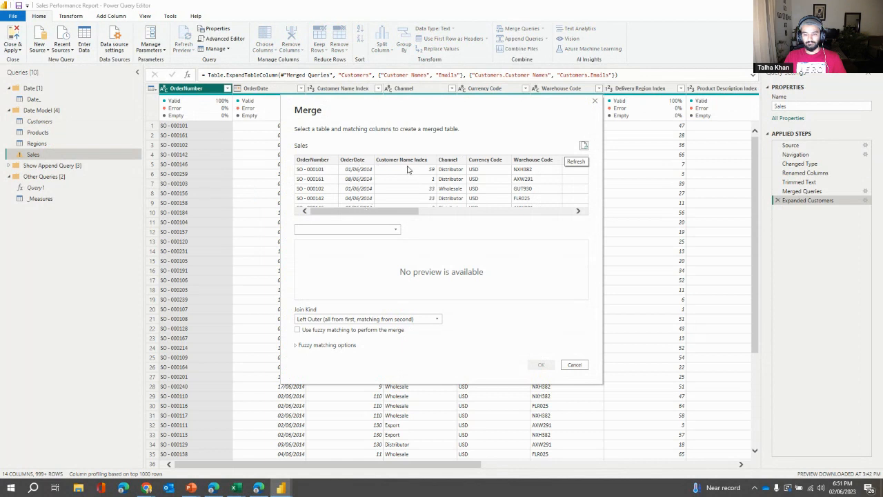
drag(365, 211, 417, 211)
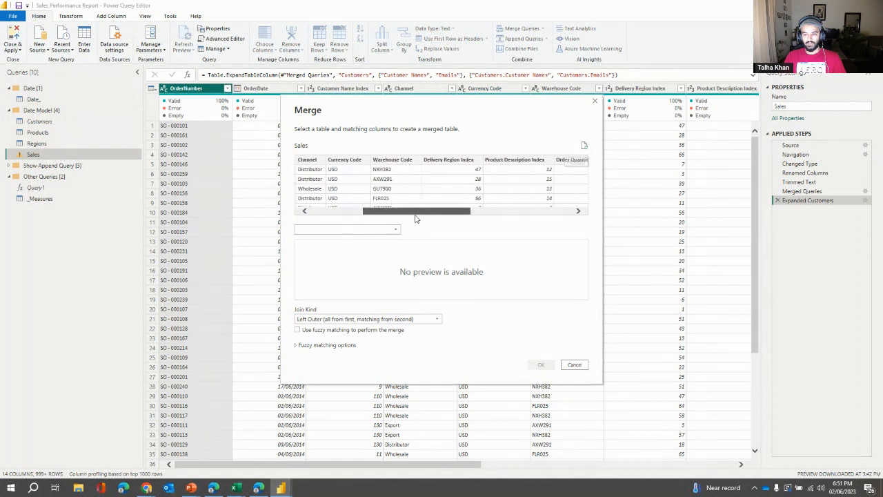
click(441, 160)
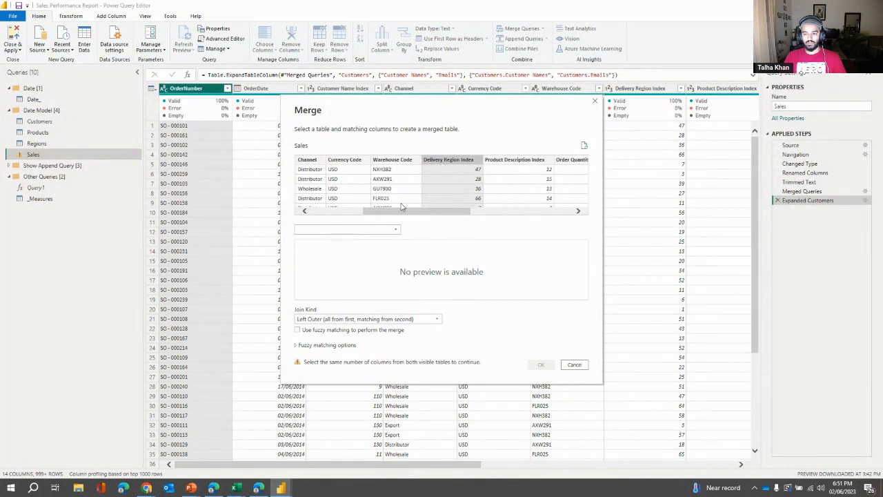
click(390, 228)
click(350, 267)
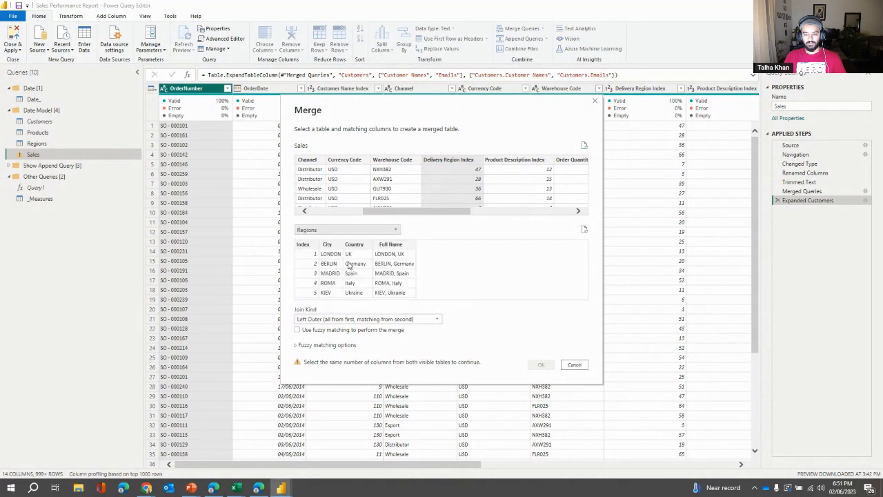
click(310, 245)
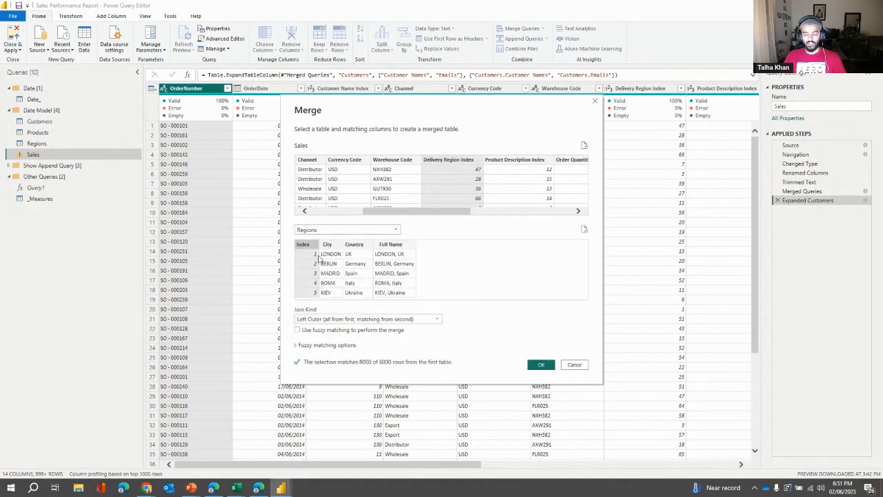
click(540, 364)
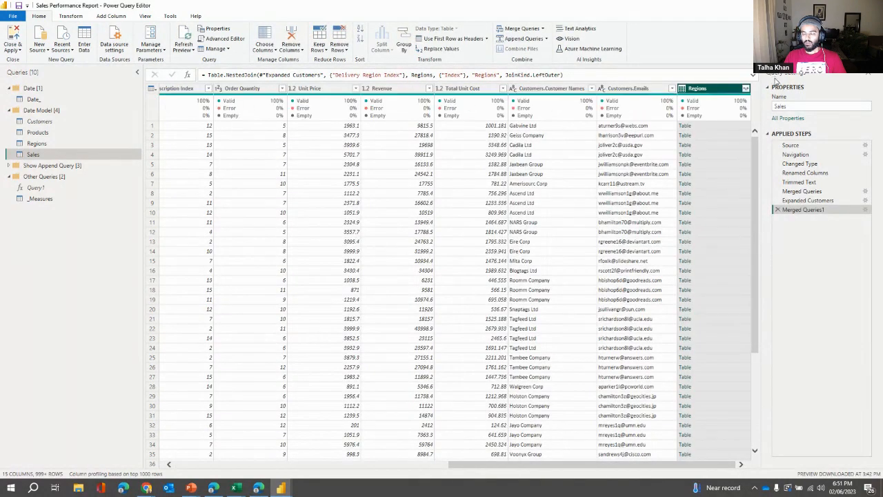
Step: Expand the merged Regions column to City, Country and Full Name without Index, keeping the original column name as prefix
click(745, 89)
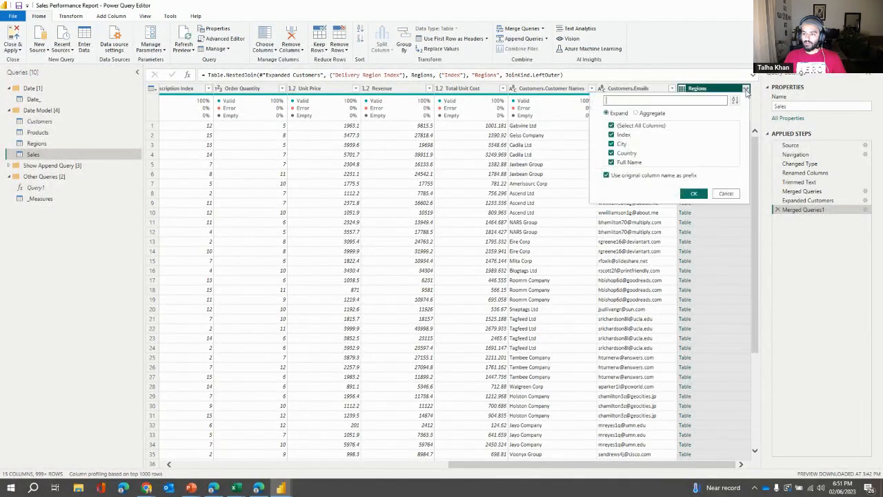
click(611, 135)
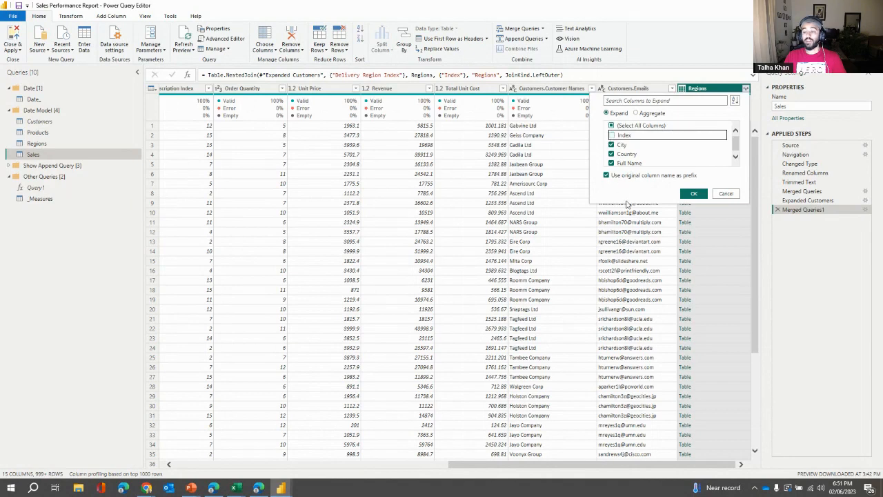
click(693, 193)
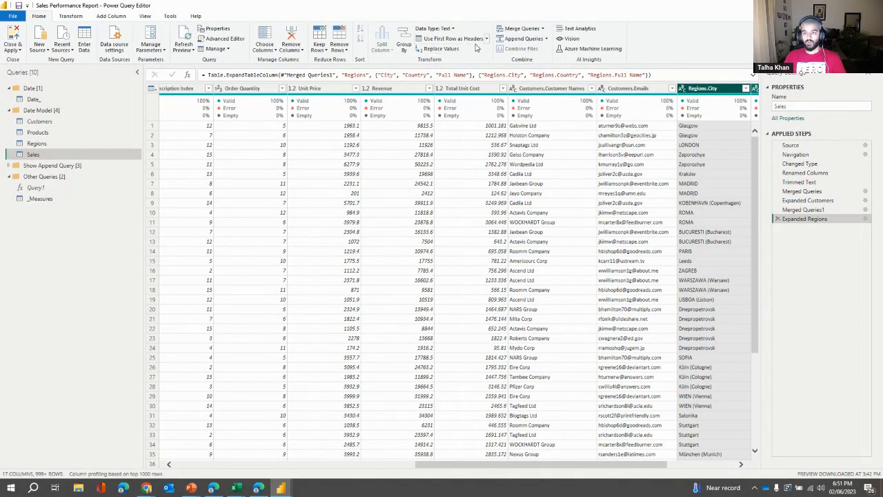
Step: Merge the Products query into Sales with a left outer join, matching Product Description Index to Index
click(513, 30)
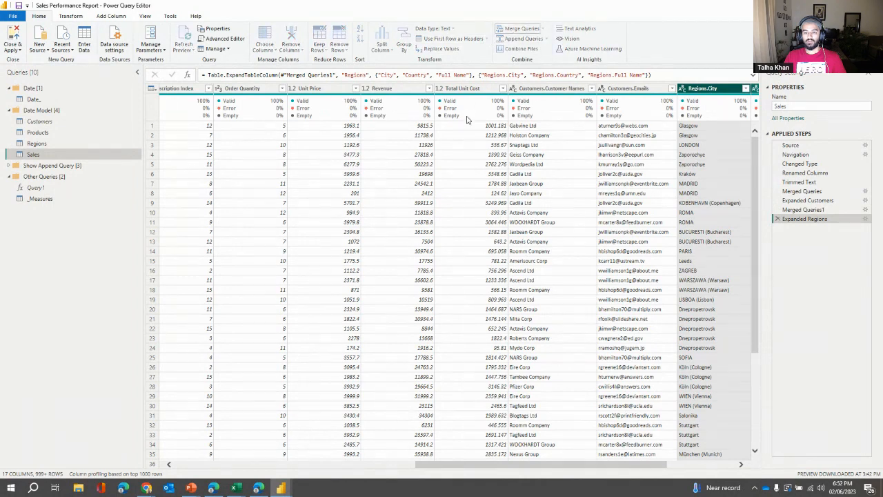
drag(384, 214, 445, 214)
click(467, 158)
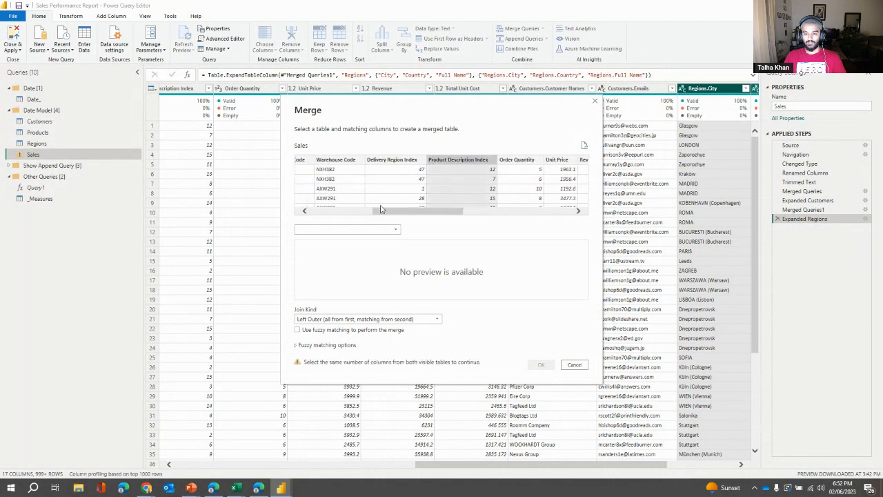
click(371, 228)
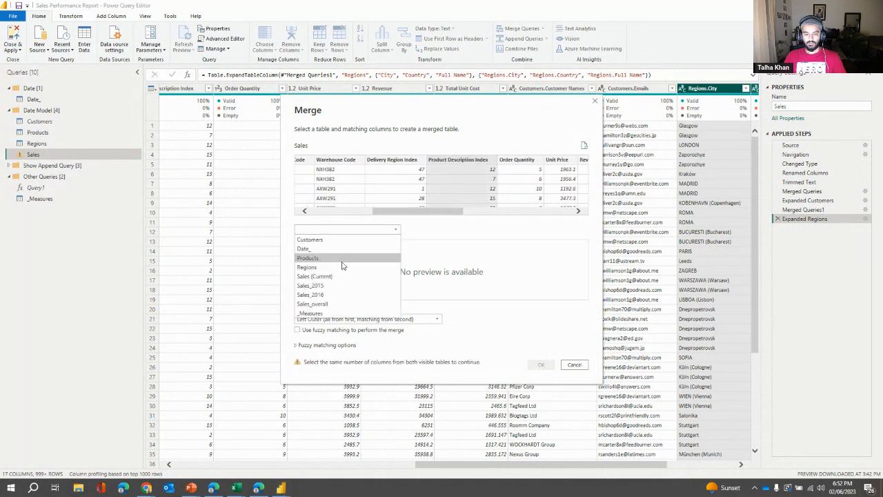
click(347, 259)
click(302, 245)
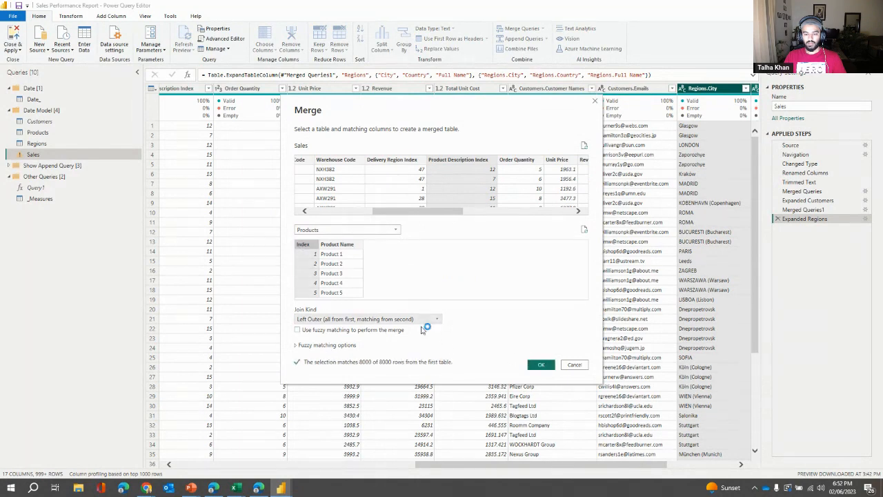
click(540, 365)
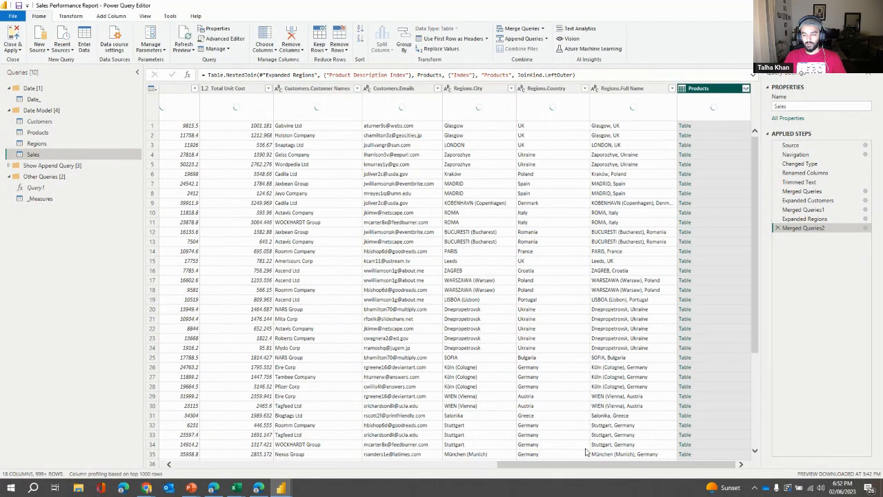
Step: Expand the merged Products column to only Product Name, keeping the original column name as prefix
click(746, 89)
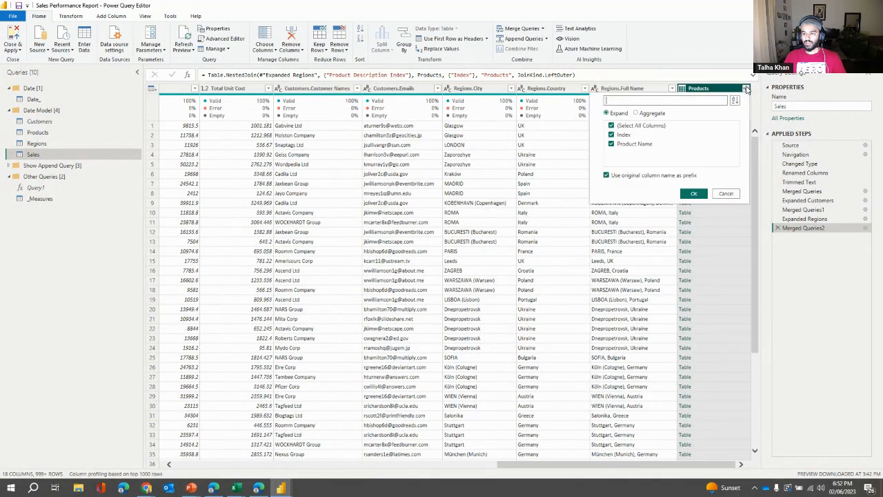
click(610, 136)
click(694, 193)
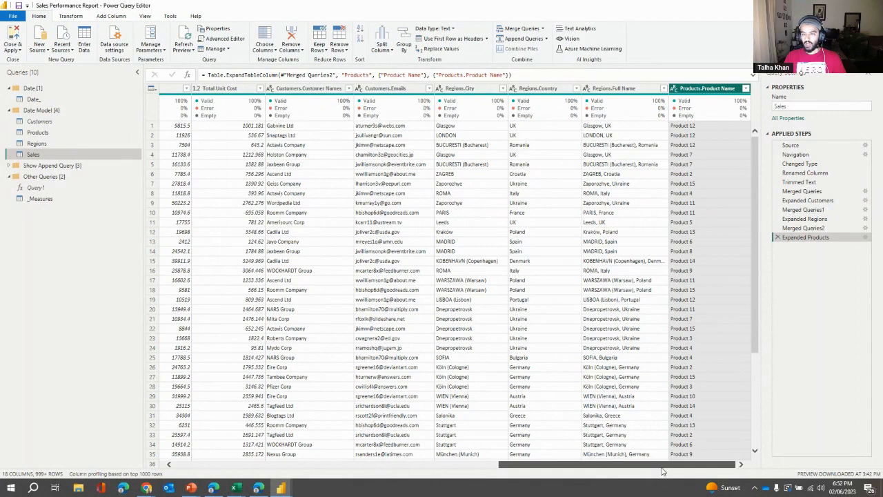
Step: Disable load for the Products query and accept removing its table from the report
click(47, 135)
right_click(47, 133)
click(88, 188)
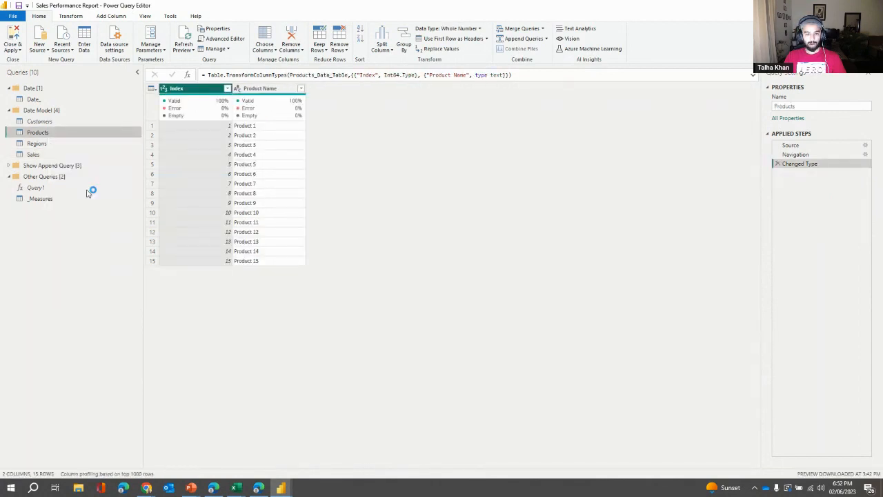
click(484, 263)
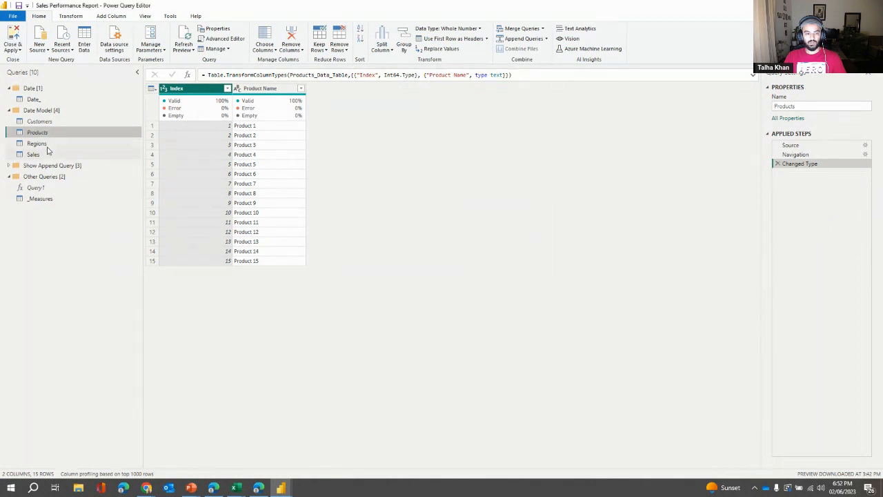
Step: Disable load for the Regions query, accept removing its table from the report, and check its load setting
right_click(42, 144)
click(100, 198)
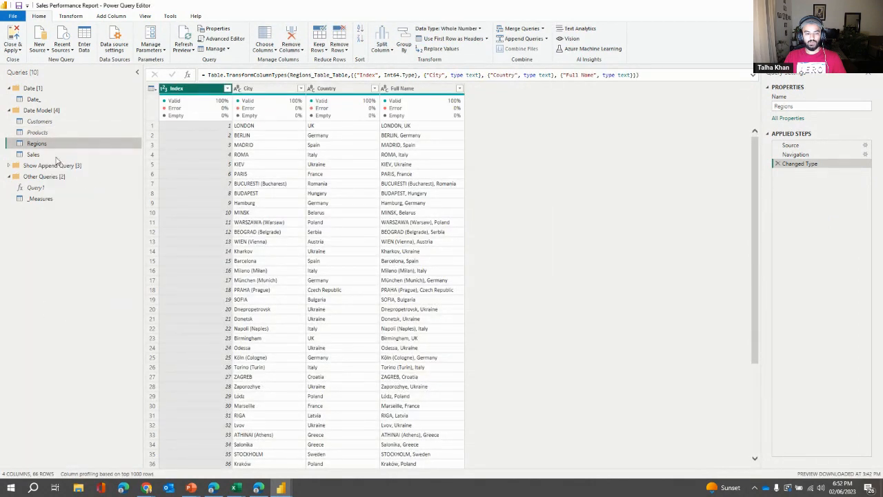
click(485, 263)
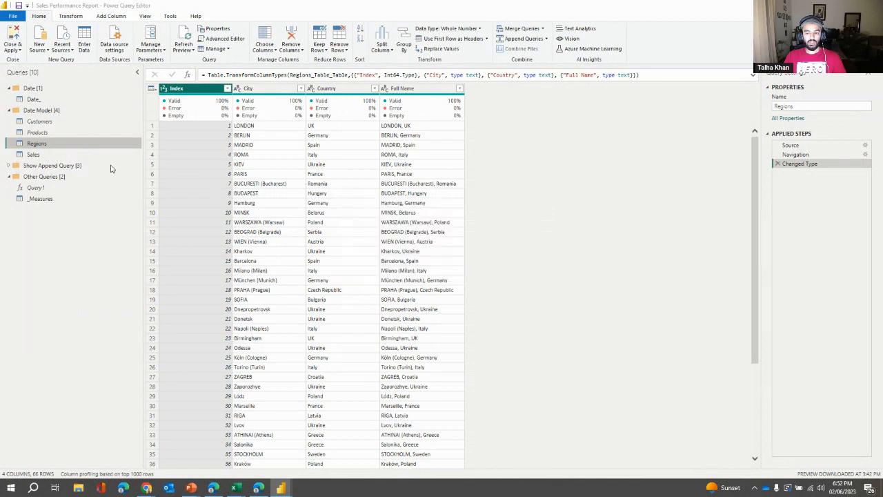
right_click(35, 144)
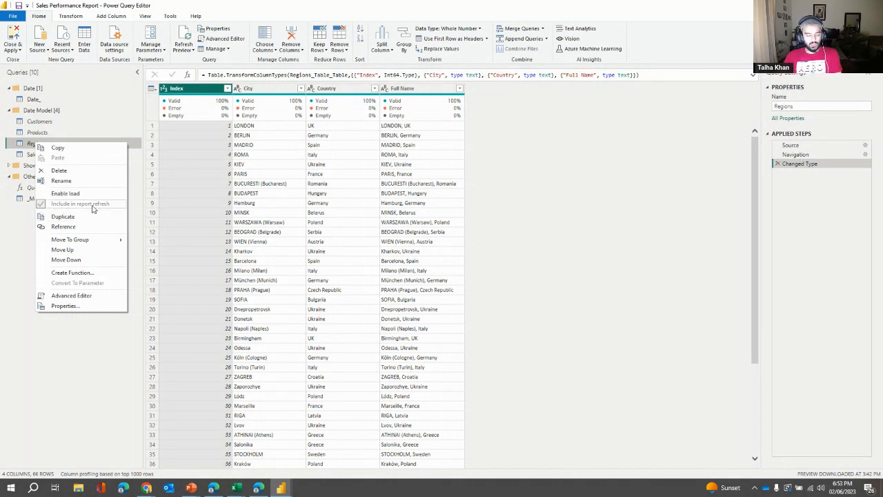
click(12, 239)
Step: In the Sales query, rename the Customers.Customer Names column as Customer Names
click(33, 154)
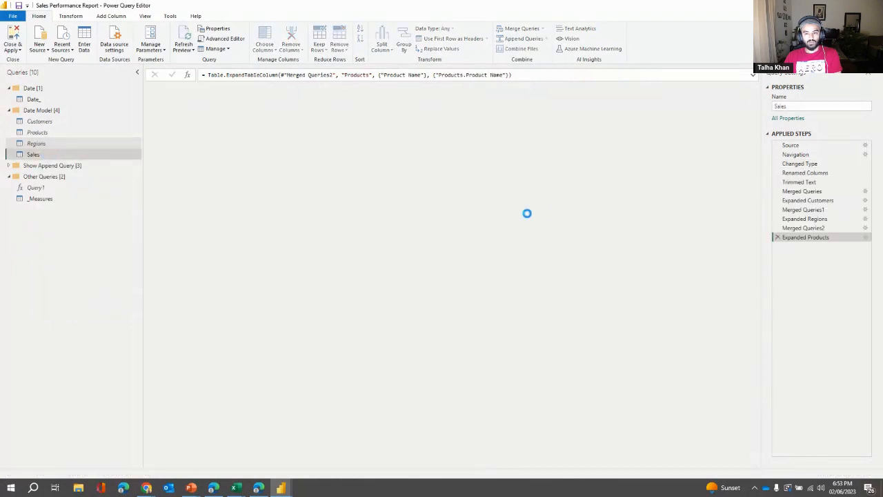
drag(371, 464, 749, 469)
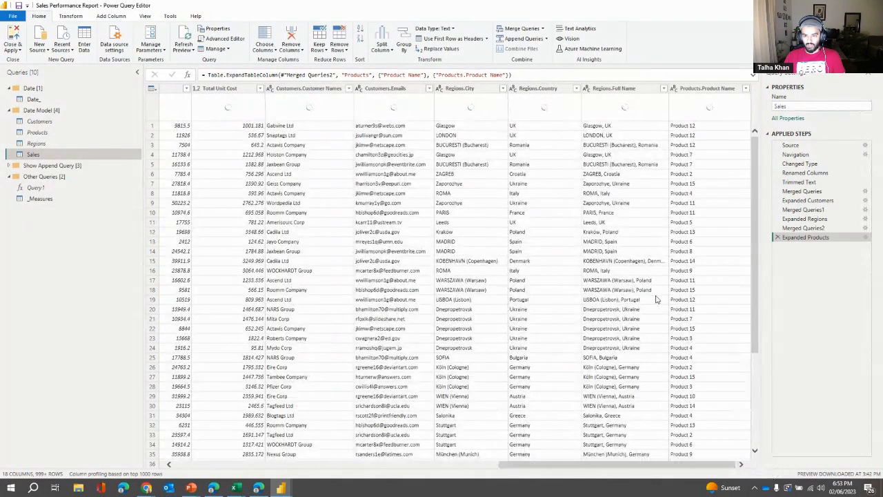
click(298, 88)
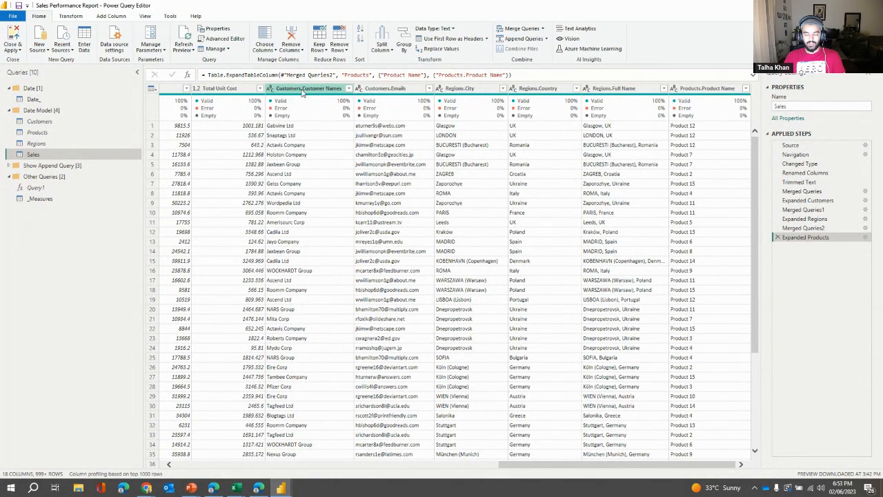
click(297, 91)
double_click(296, 90)
click(298, 88)
double_click(297, 88)
key(BackSpace)
key(Return)
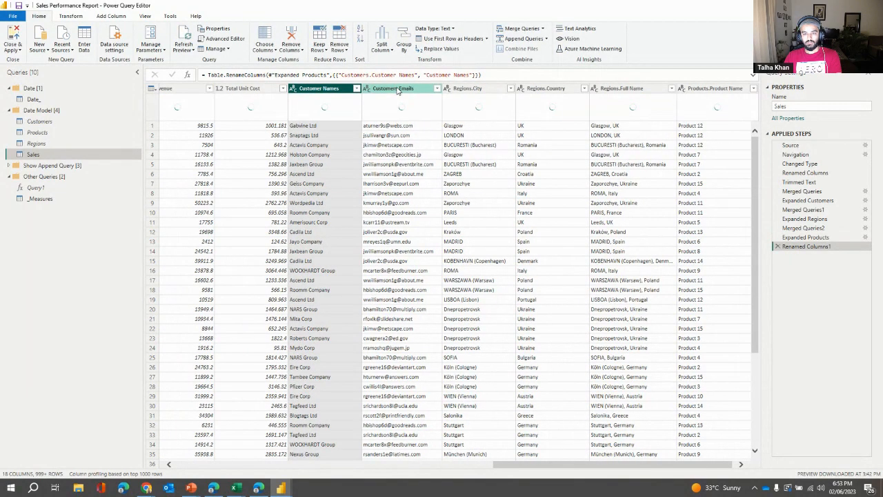
Step: Rename the Customers.Emails column as Emails
click(397, 90)
double_click(392, 88)
key(Return)
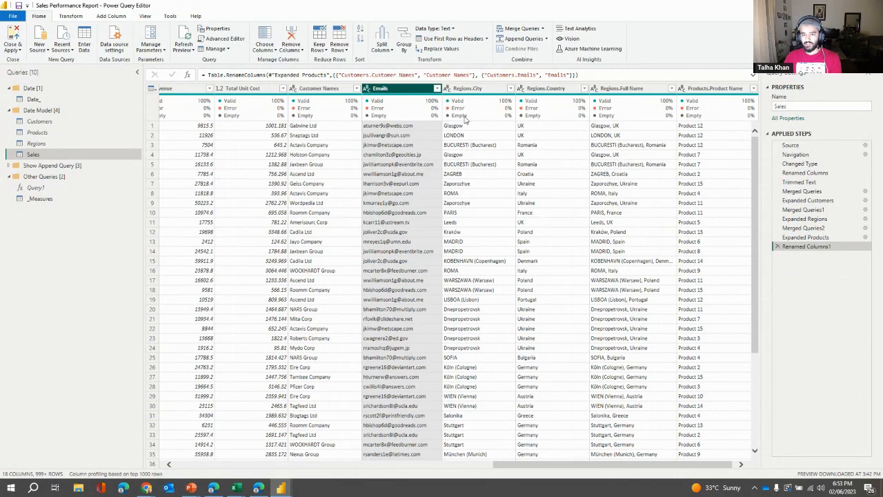
Step: Rename the Regions.City column as City and the Regions.Country column as Country
double_click(465, 88)
text(City)
key(Return)
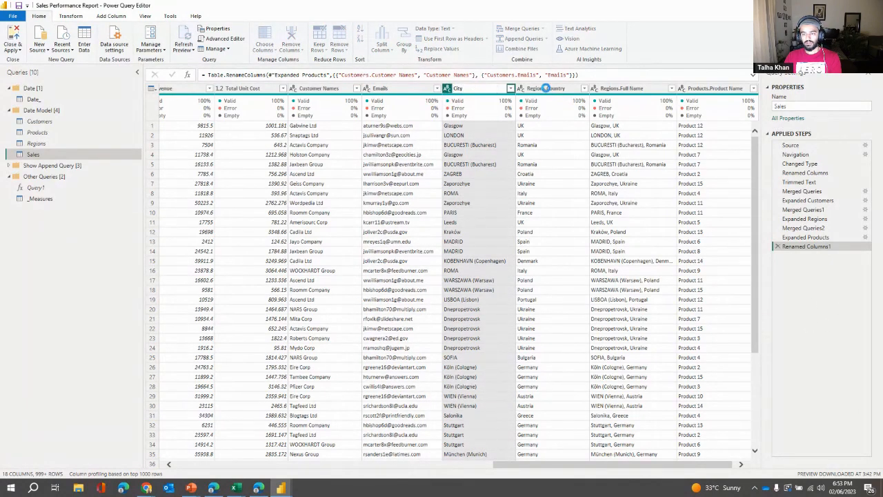
double_click(546, 88)
text(Country)
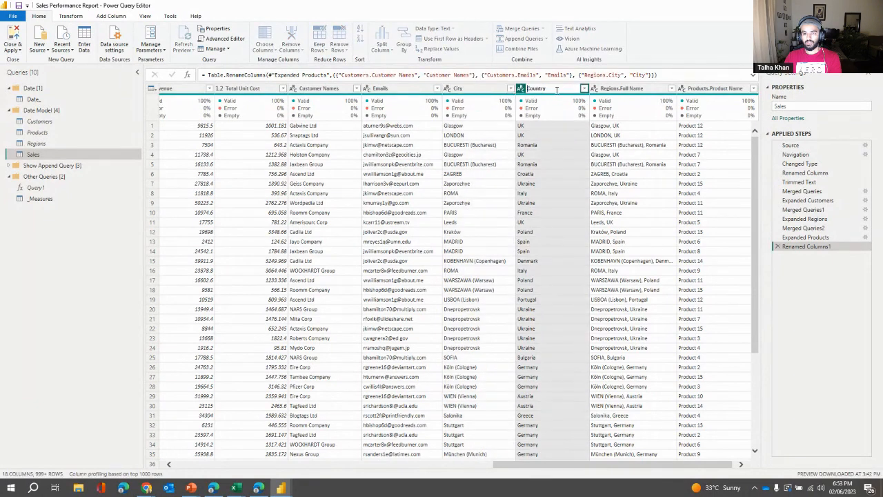
key(Return)
Step: Rename the Regions.Full Name column as Regions Name
double_click(612, 88)
double_click(609, 88)
click(627, 89)
key(BackSpace)
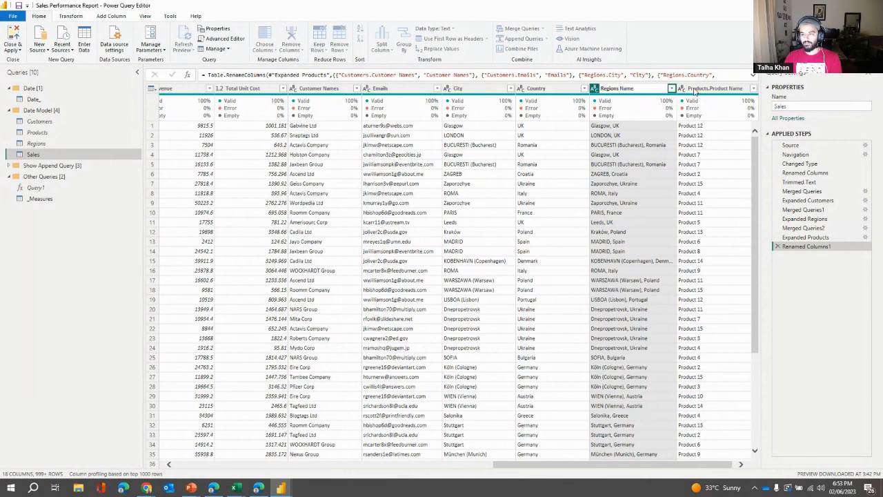
key(Return)
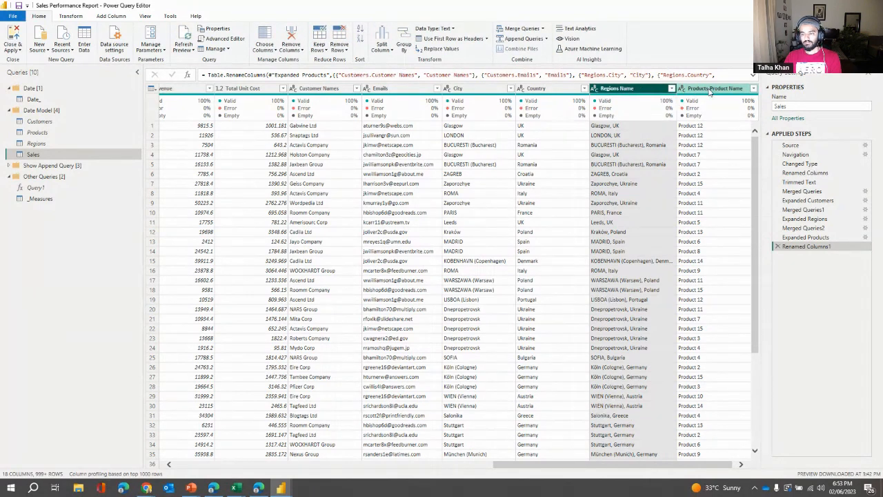
Step: Rename the Products.Product Name column as Product Name
double_click(710, 92)
click(698, 89)
double_click(698, 89)
key(BackSpace)
key(Return)
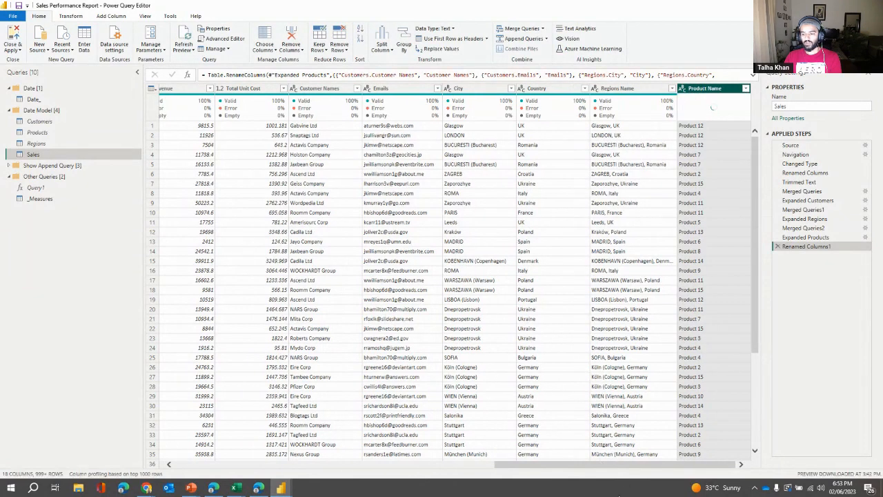
Step: Review the Sales query's first columns, close the query editor and apply all changes to the report
drag(628, 464, 162, 459)
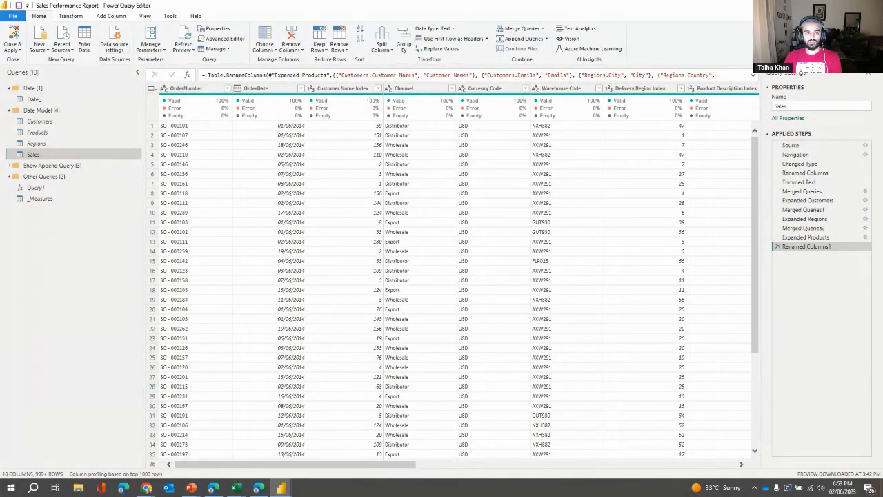
click(12, 45)
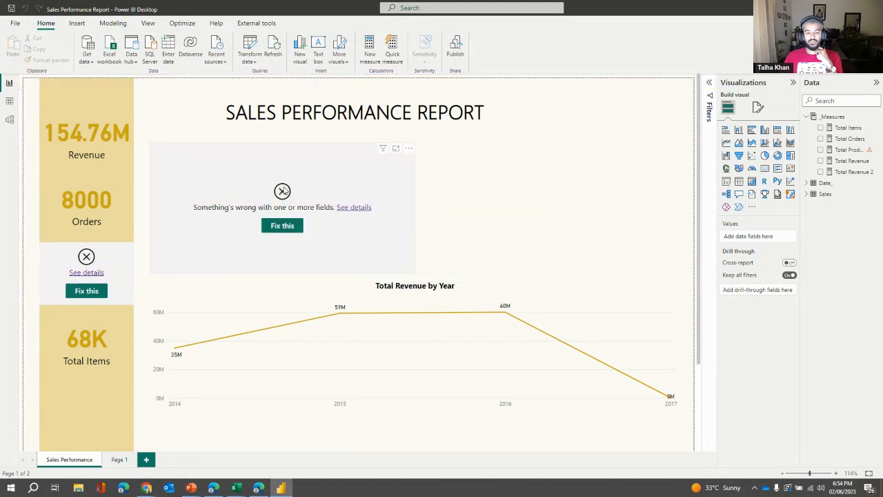
Step: Replace the broken Y-axis field of the revenue bar chart with Product Name from the Sales table
click(308, 179)
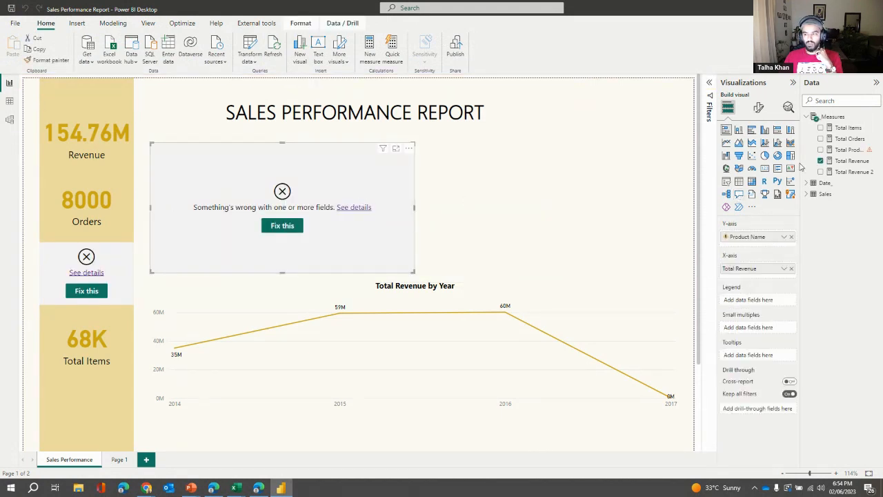
click(805, 193)
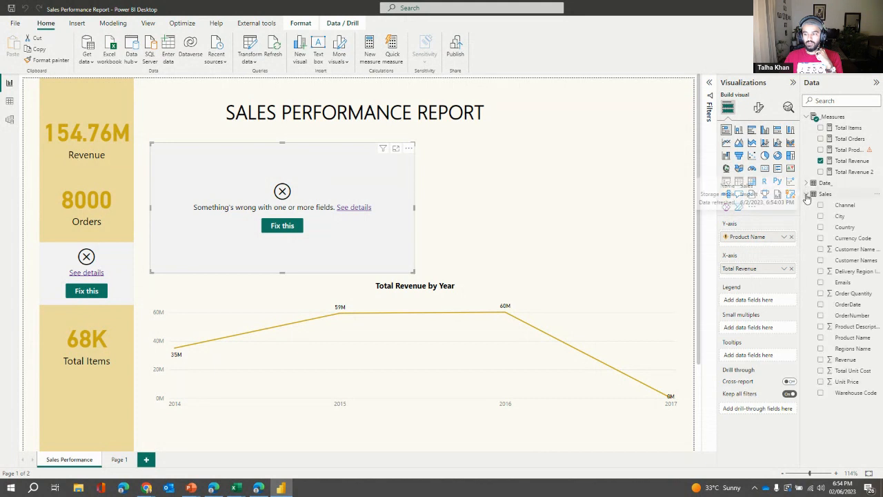
click(792, 236)
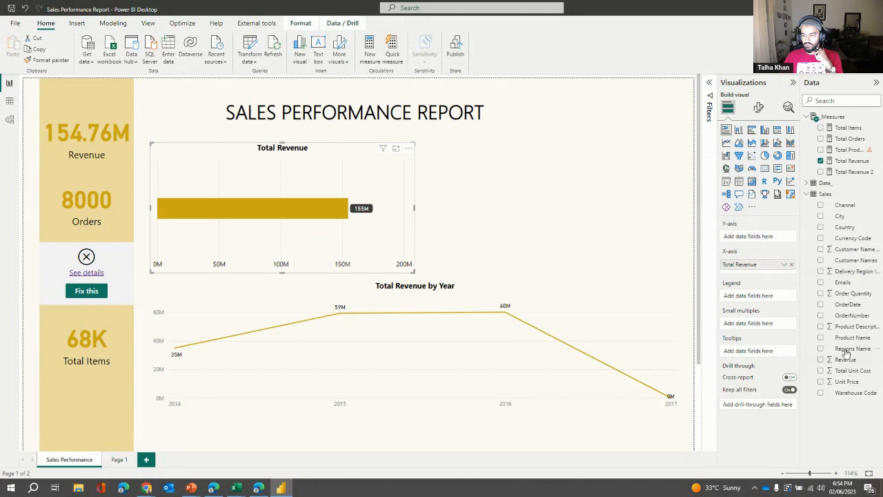
drag(847, 338, 759, 238)
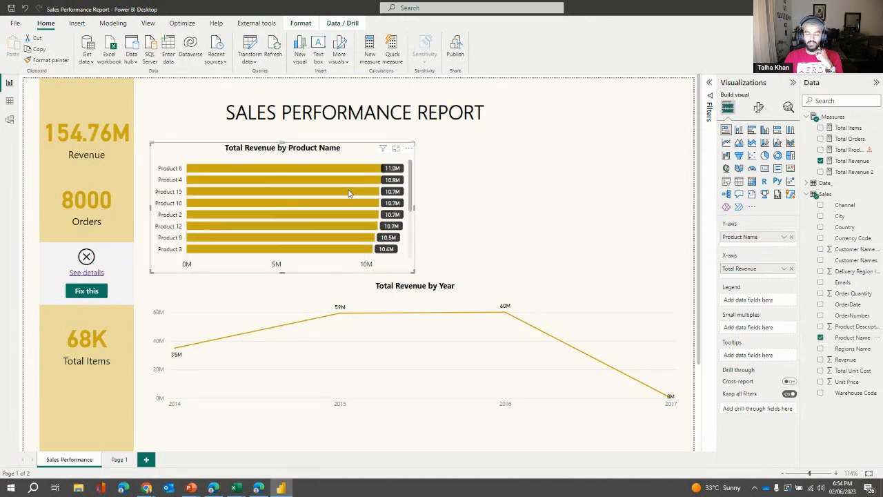
Step: Change the Total Products measure's formula to COUNT(Sales[Product Description Index])
click(112, 281)
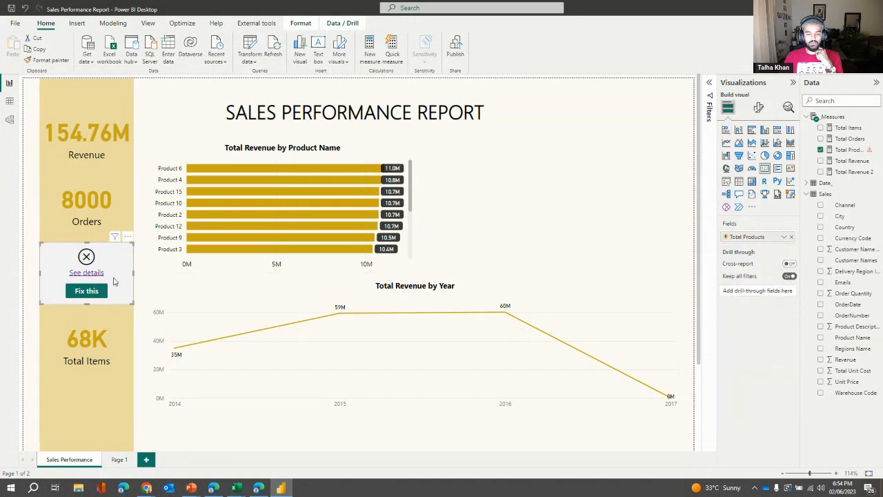
click(848, 150)
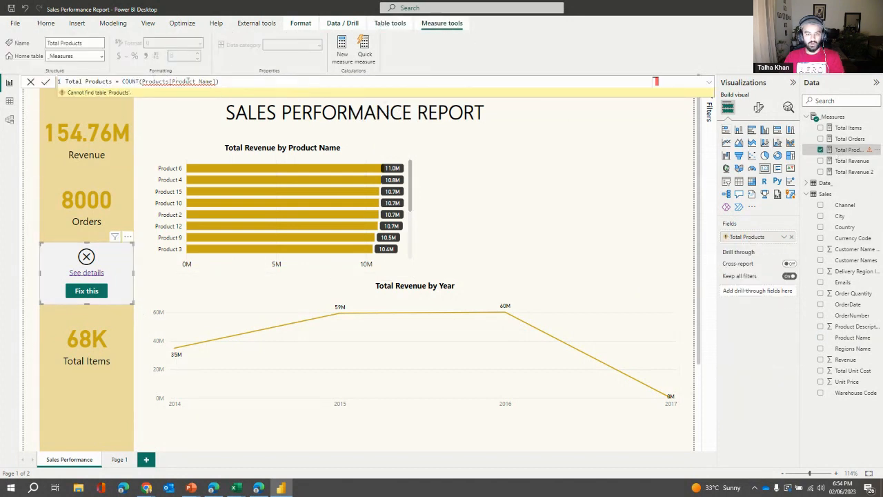
drag(170, 81, 142, 82)
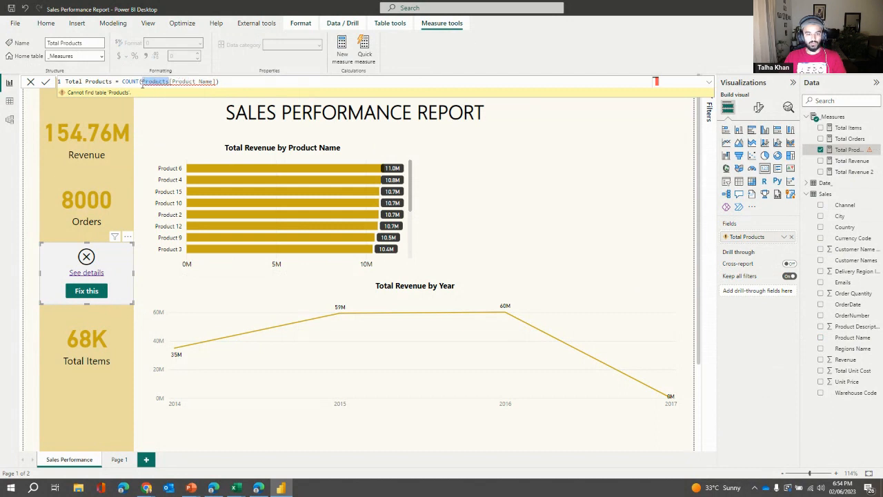
text(sa)
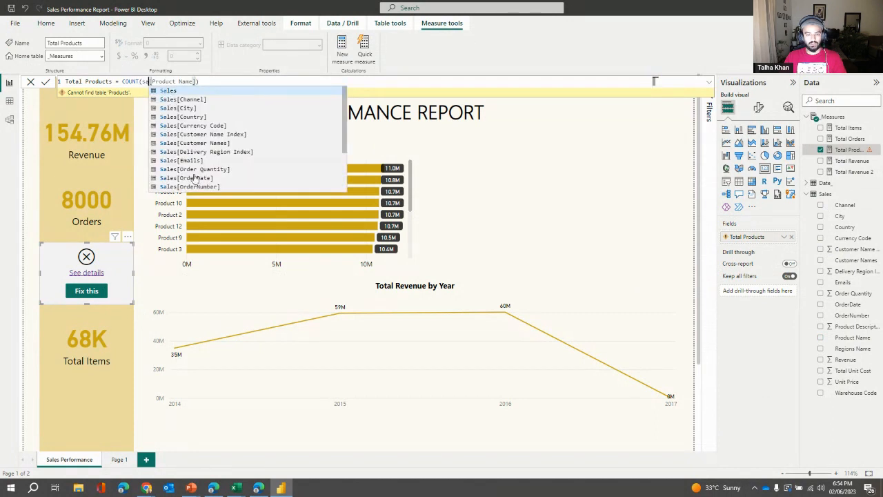
scroll(198, 172, down, 2)
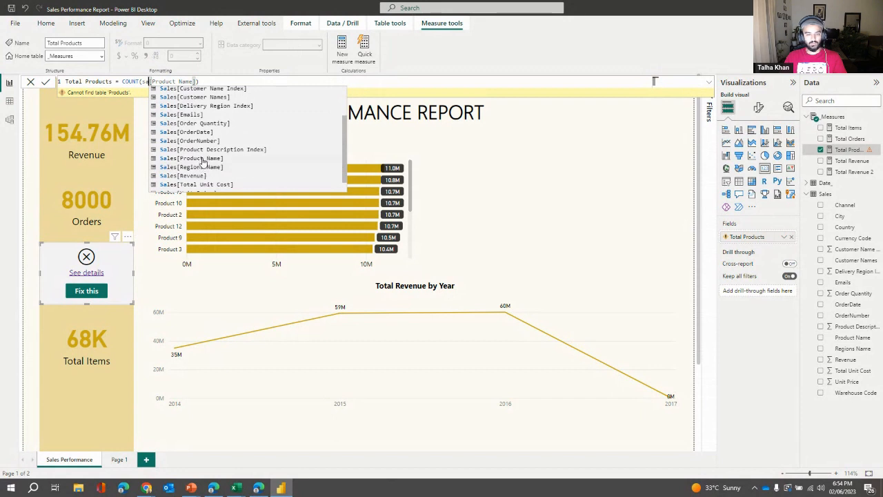
click(204, 149)
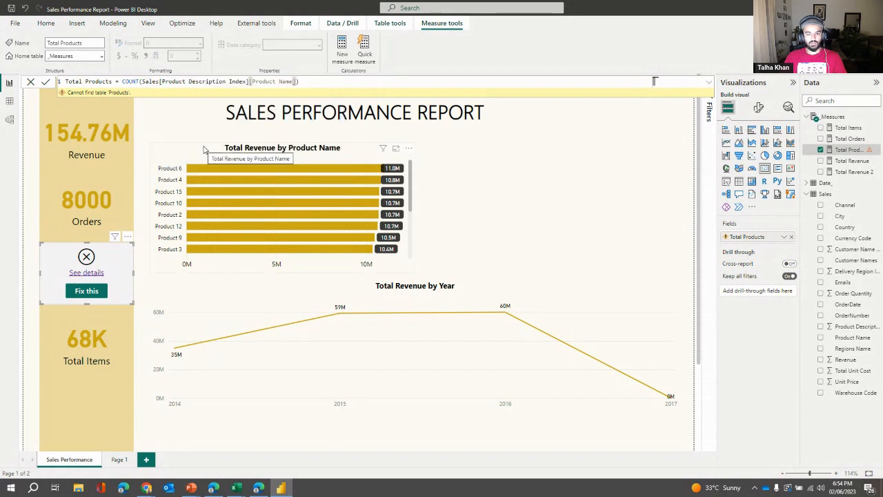
key(shift+Right)
key(shift+Right)
key(shift+Right)
key(shift+Right)
key(shift+Right)
key(shift+Right)
key(shift+Right)
key(shift+Right)
key(shift+Right)
key(shift+Right)
key(shift+Right)
key(shift+Right)
key(shift+Right)
key(shift+Right)
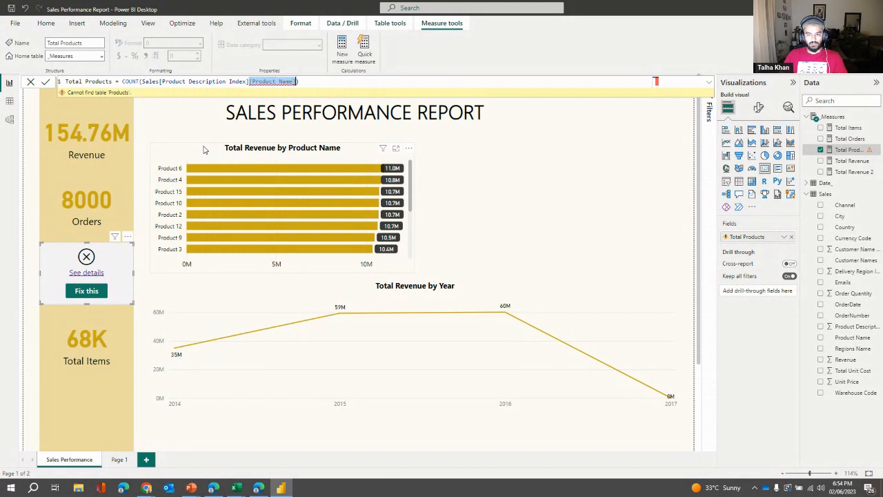
key(Delete)
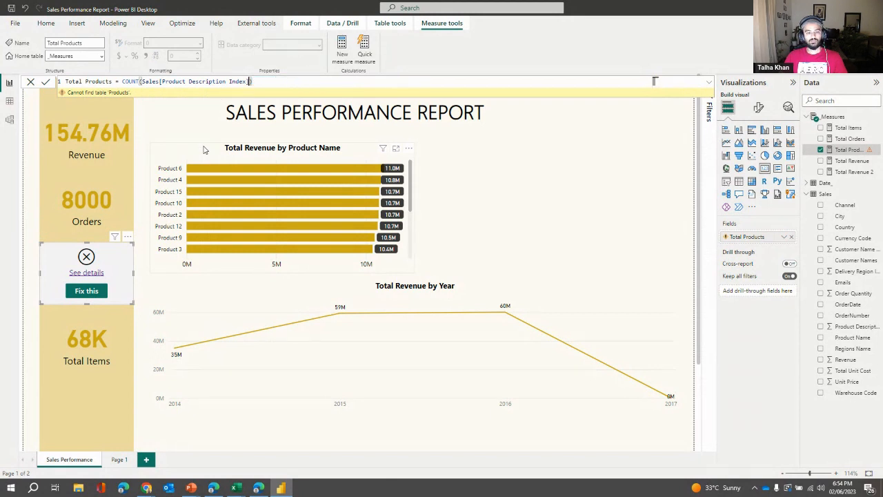
key(Left)
key(ctrl+shift+Left)
key(ctrl+shift+Left)
key(Return)
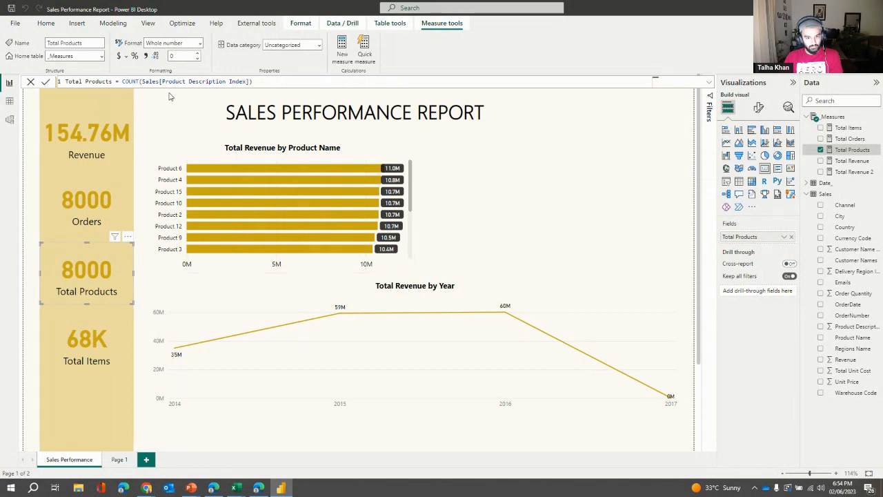
Step: Change the Total Products measure to use DISTINCTCOUNT on Sales[Product Description Index] instead of COUNT
drag(123, 81, 306, 81)
click(122, 82)
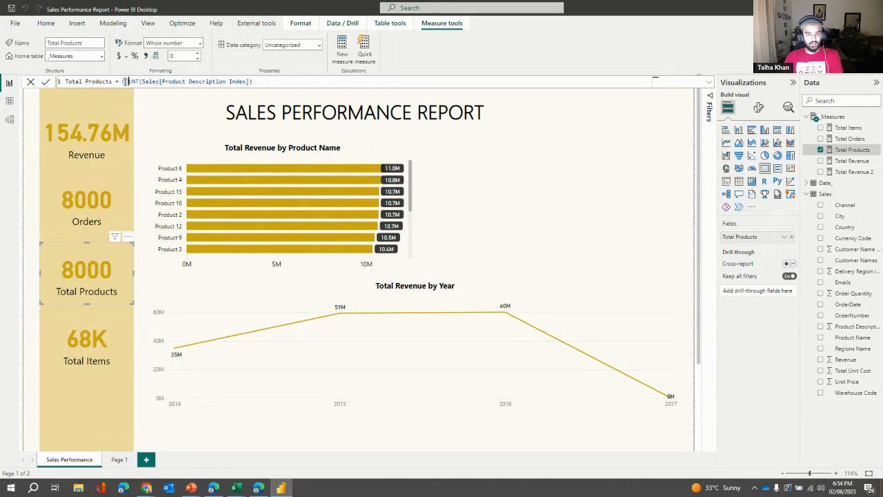
text(D)
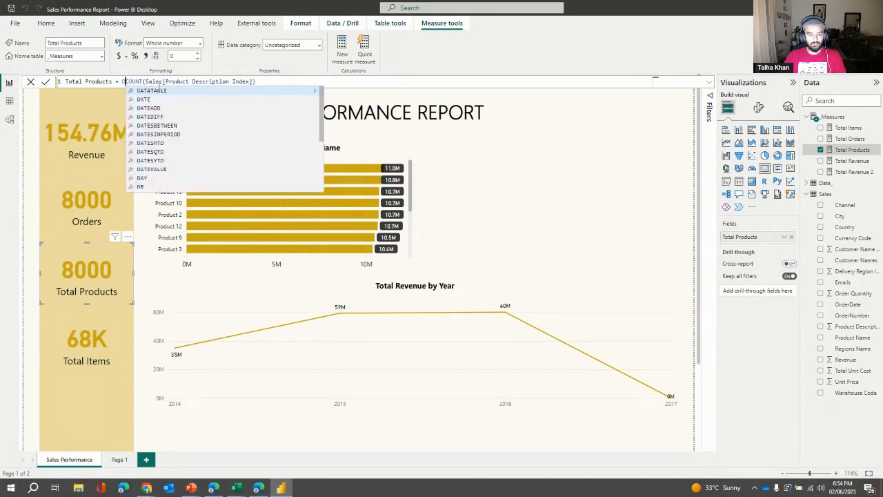
text(IS)
key(Down)
key(Down)
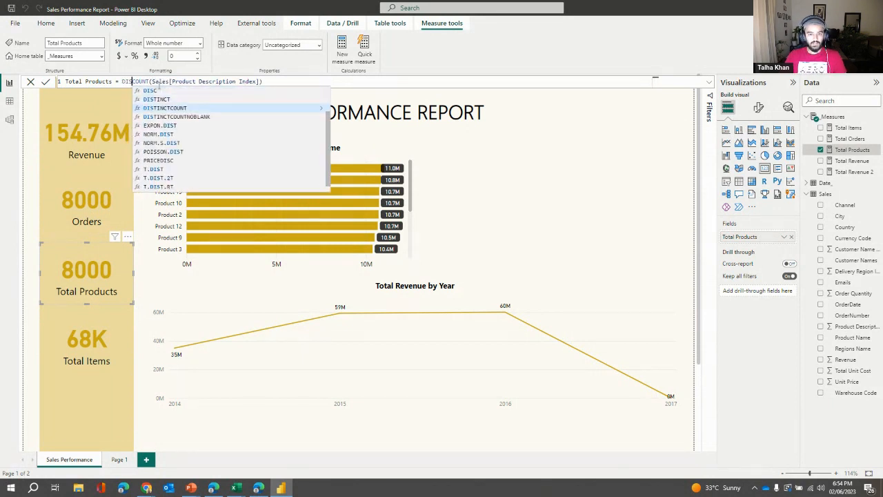
key(Tab)
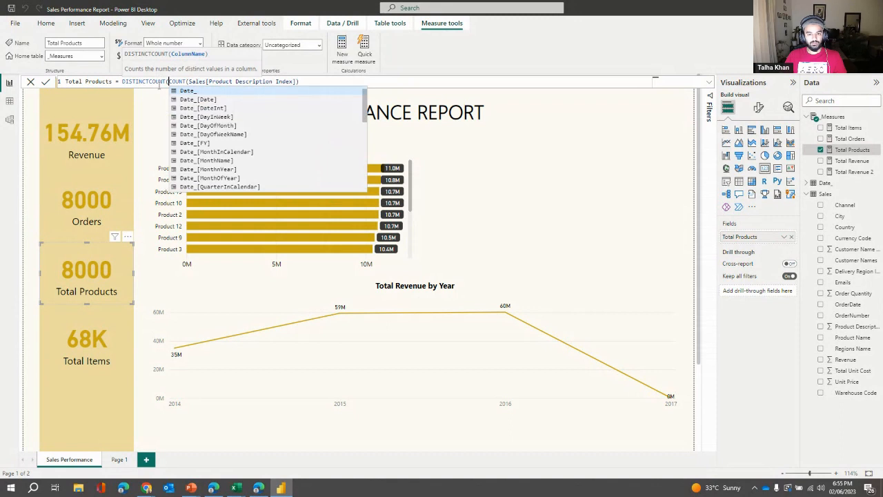
key(Escape)
key(BackSpace)
key(BackSpace)
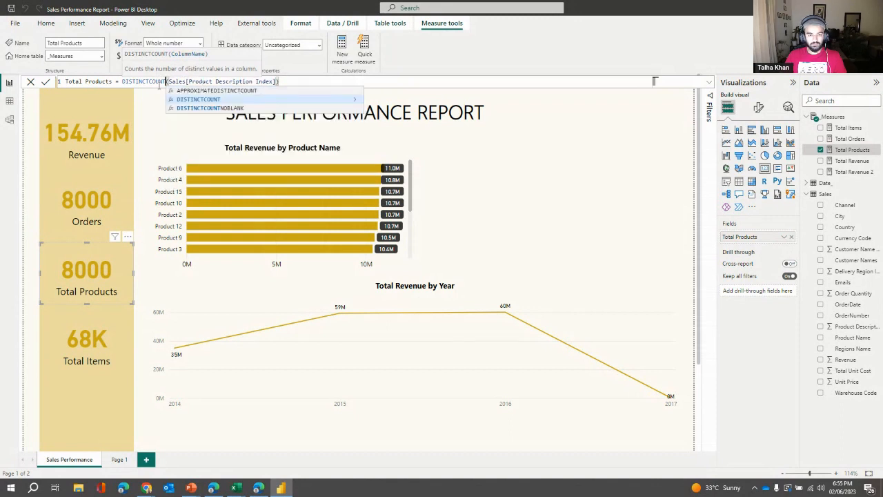
key(Escape)
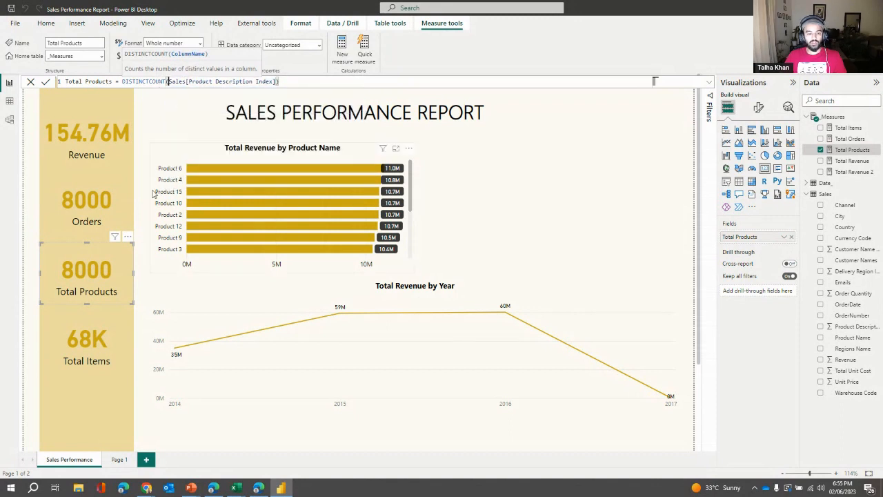
key(Return)
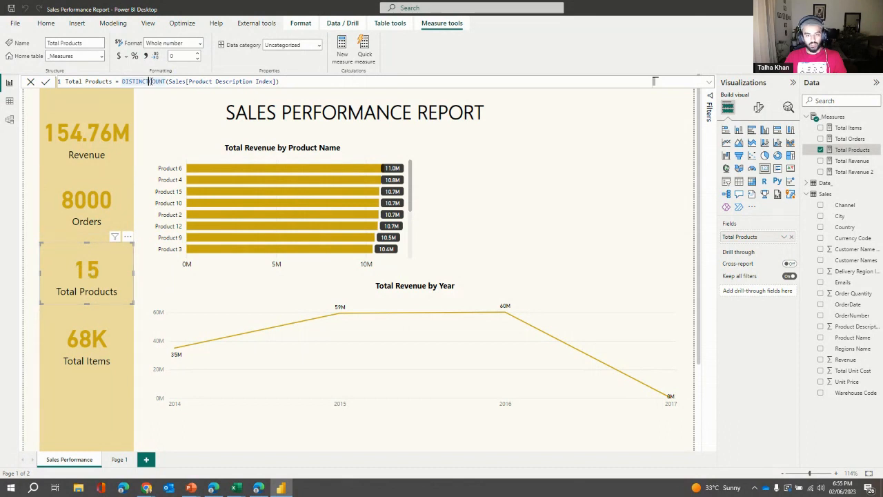
drag(147, 82, 123, 82)
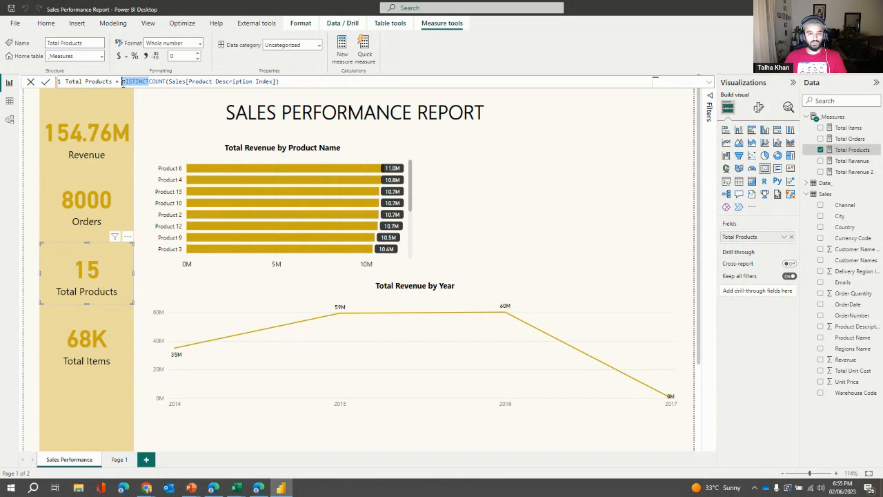
click(101, 212)
click(90, 290)
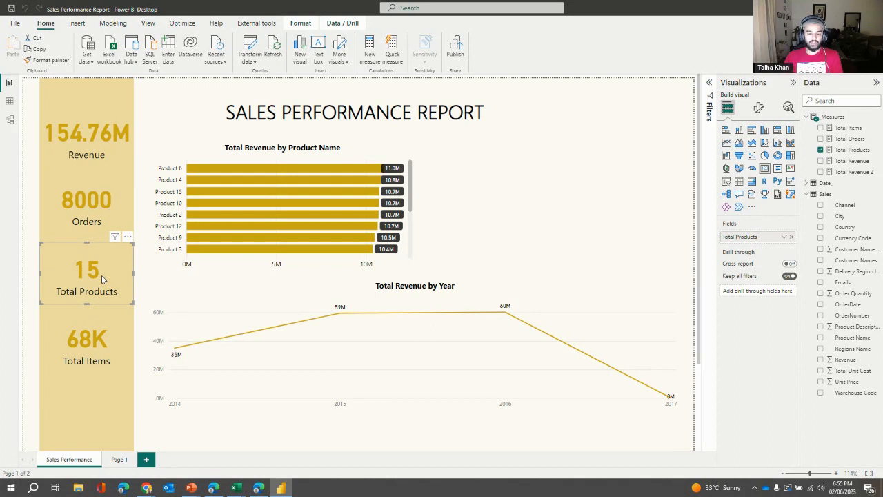
click(568, 223)
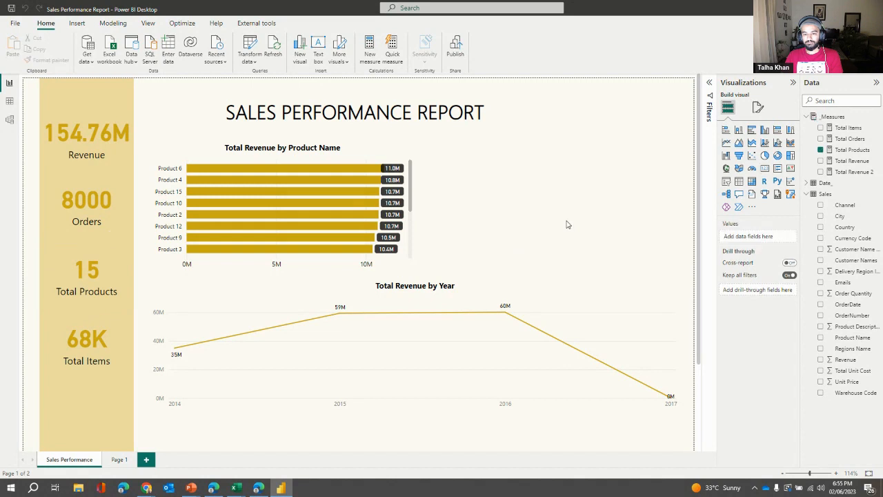
Step: Review the formulas of the Total Items, Total Orders, Total Products, Total Revenue and Total Revenue 2 measures
click(847, 127)
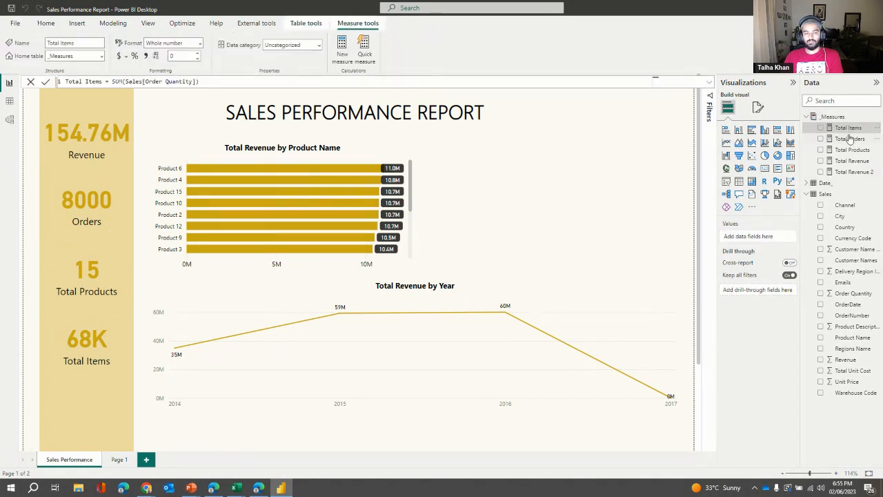
click(849, 139)
click(852, 150)
click(851, 161)
click(853, 172)
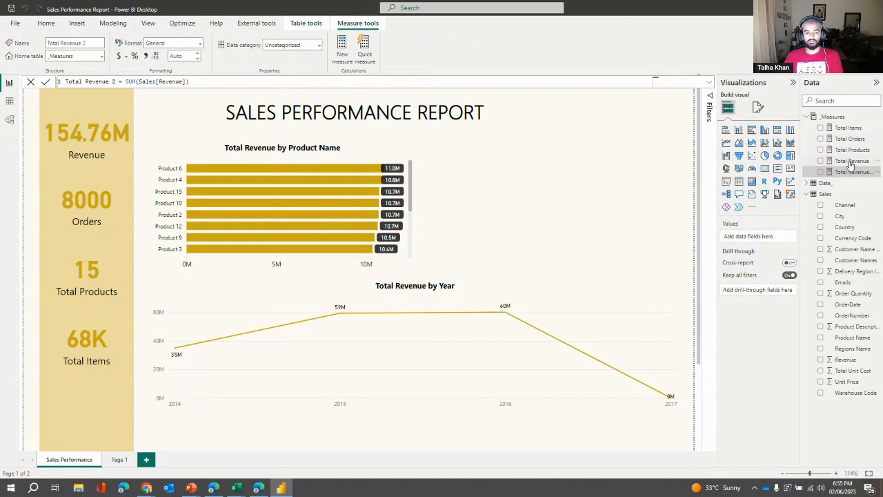
click(849, 165)
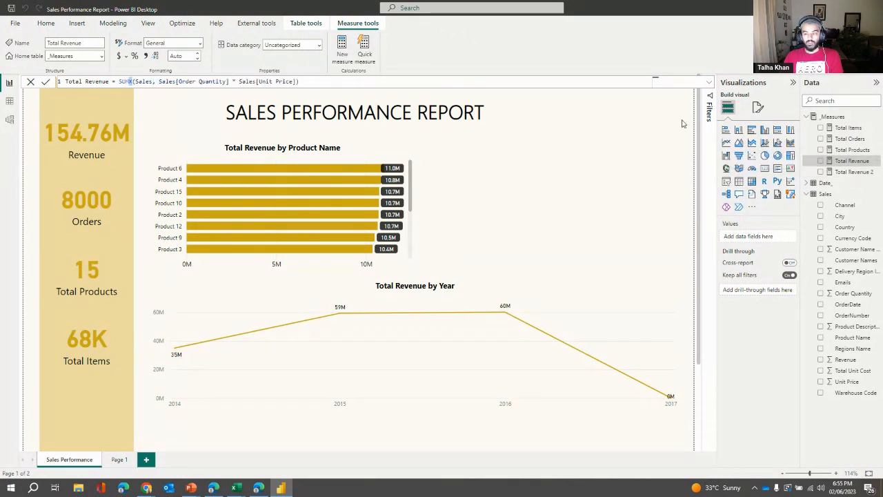
click(852, 172)
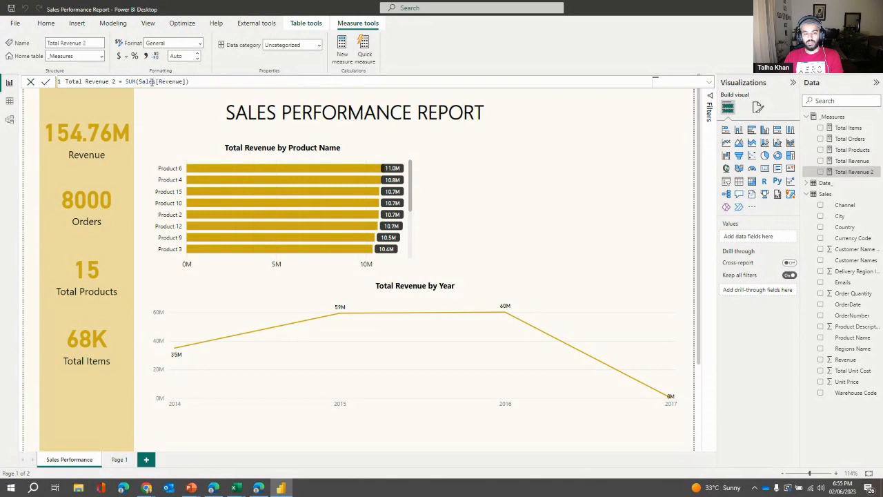
text(M)
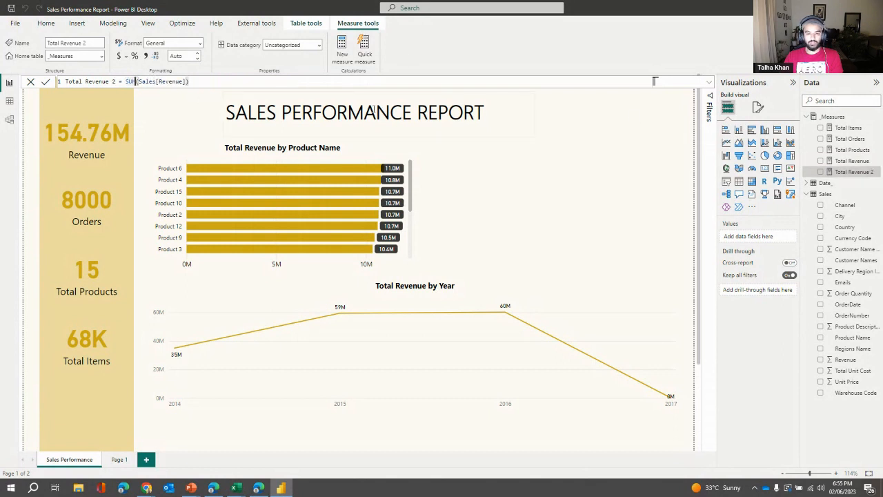
Step: Create a new measure named Sales in the _Measures table and begin its formula with the CALCULATE function
click(833, 116)
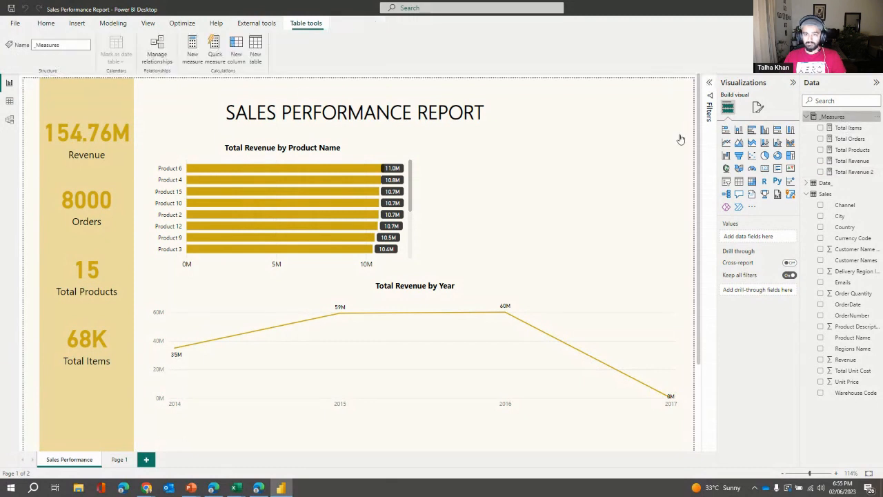
click(193, 46)
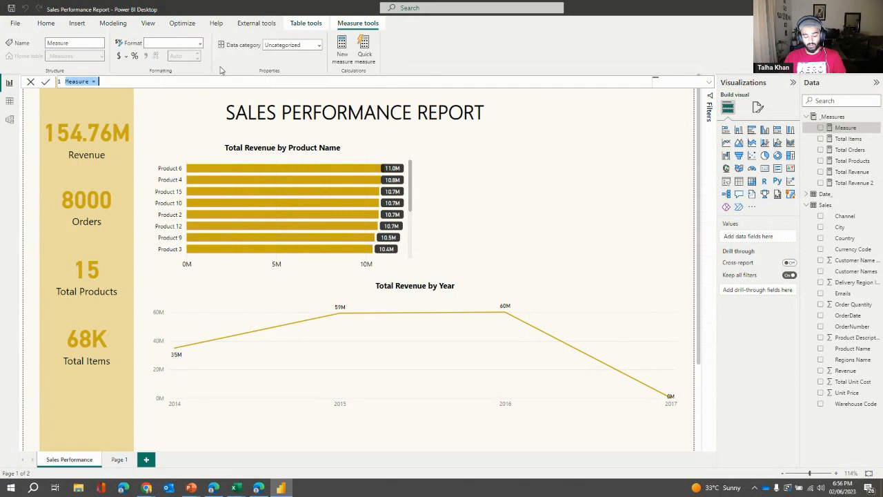
text(Sales = CA)
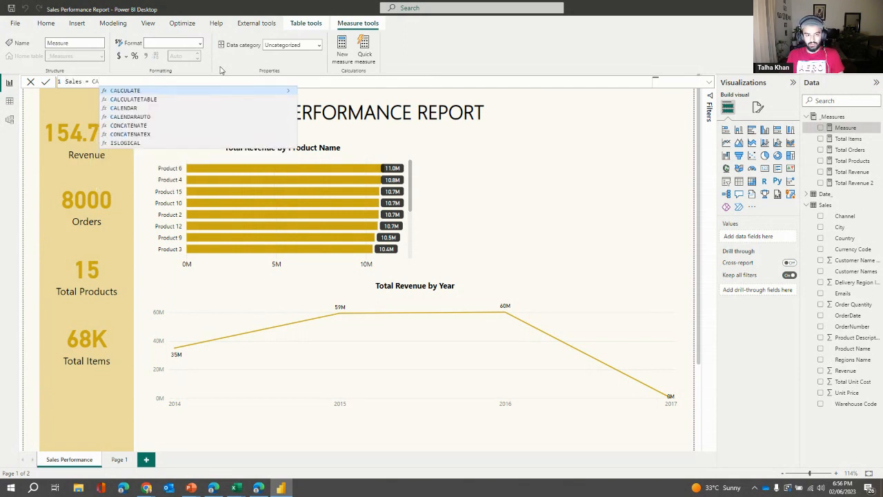
key(Tab)
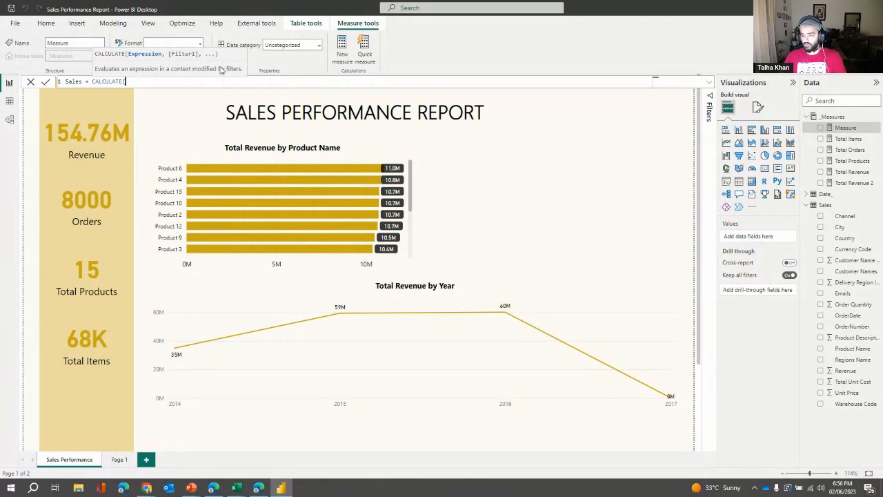
text(reve)
key(Up)
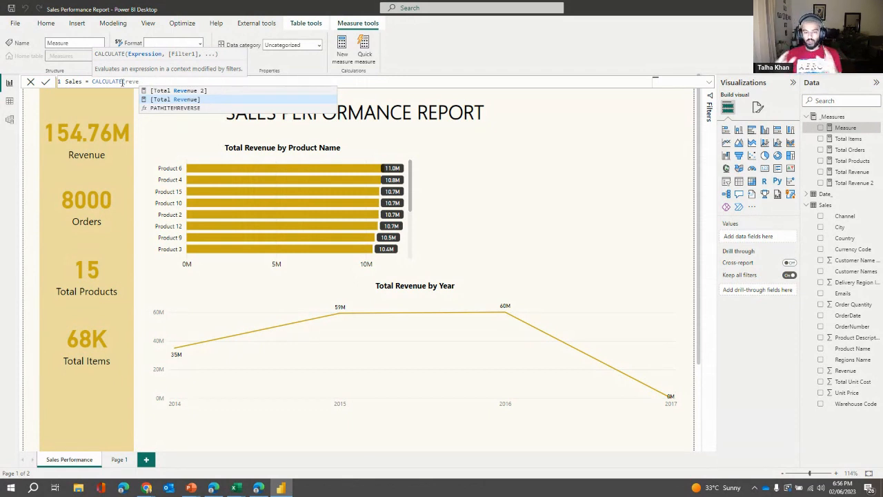
click(460, 177)
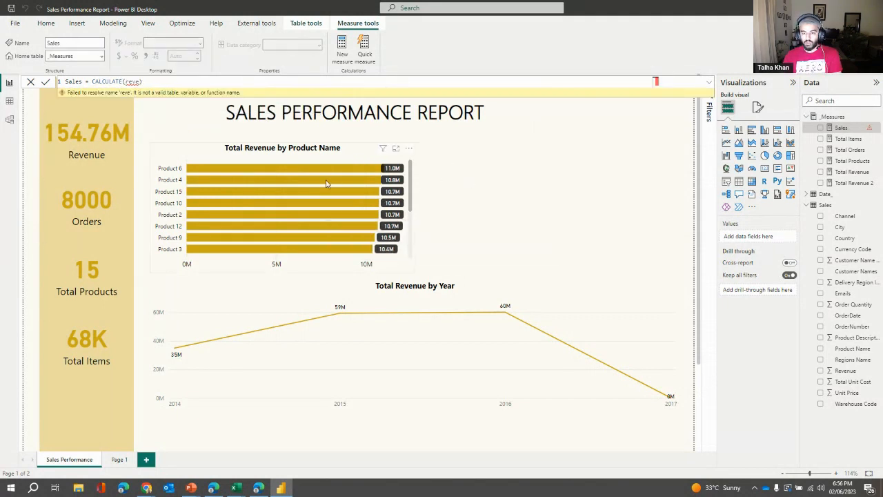
Step: Examine how the revenue by product chart, the revenue by year chart and the Revenue card break down Total Revenue
click(364, 157)
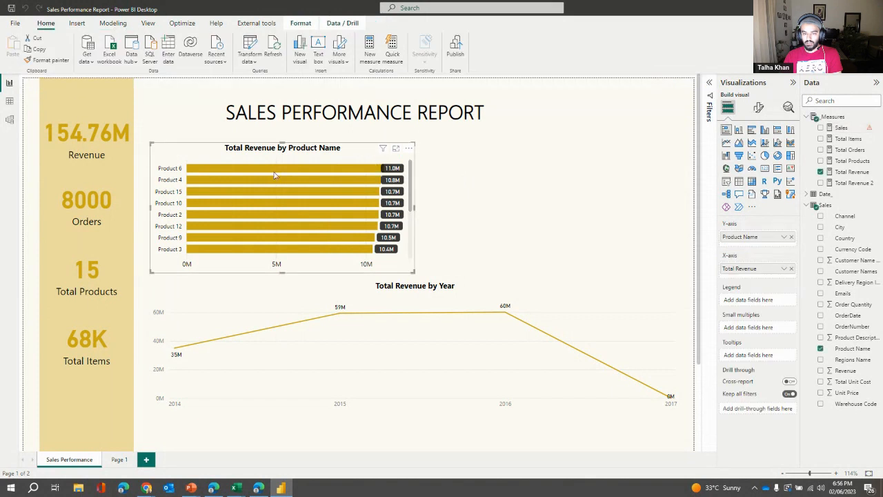
click(853, 172)
click(550, 301)
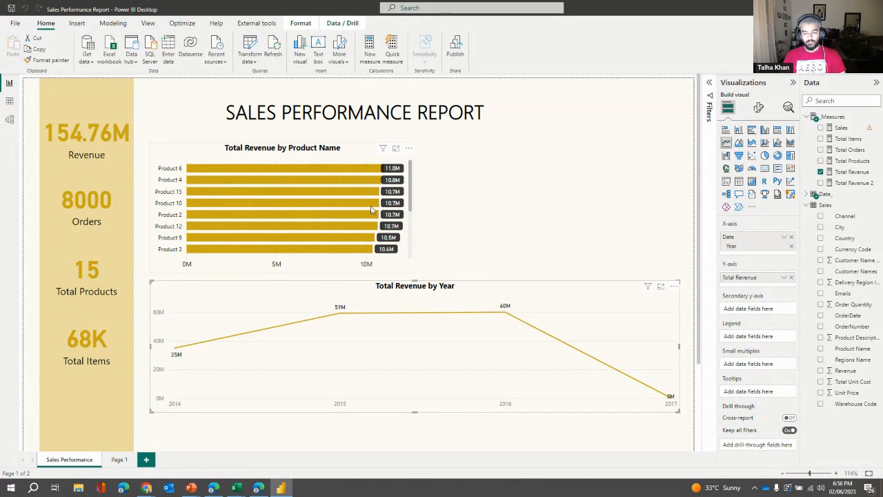
mouse_move(297, 302)
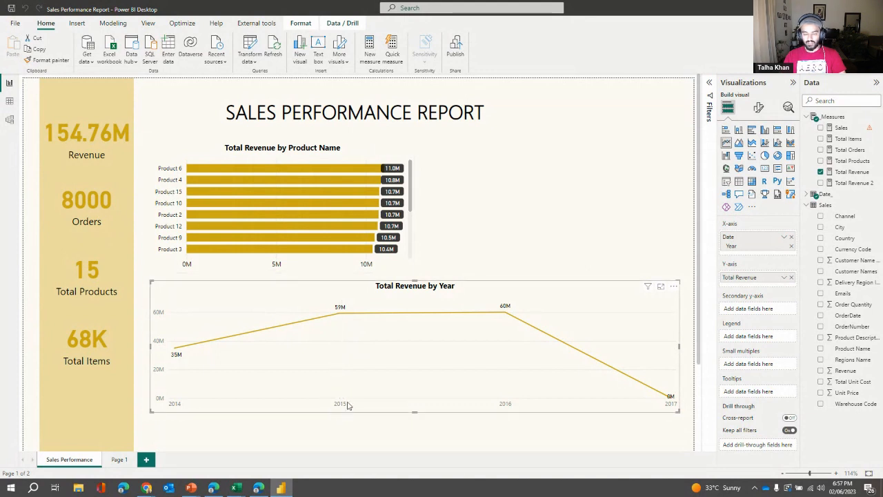
mouse_move(339, 317)
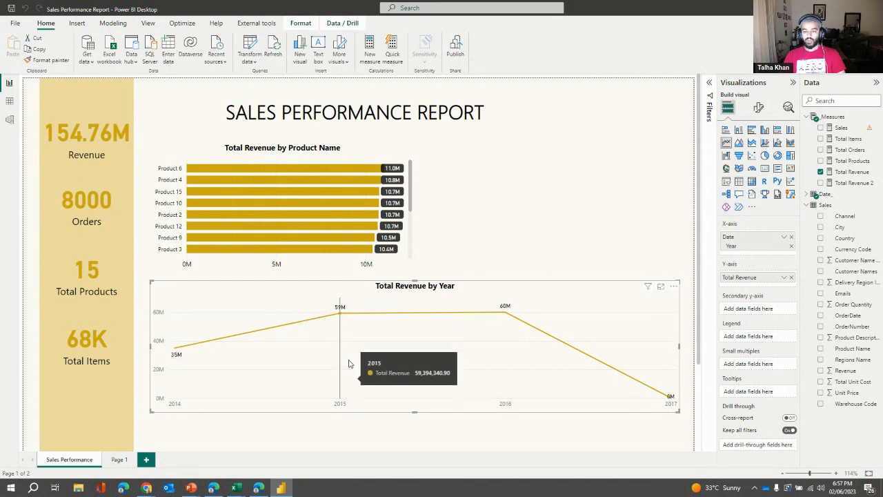
click(516, 193)
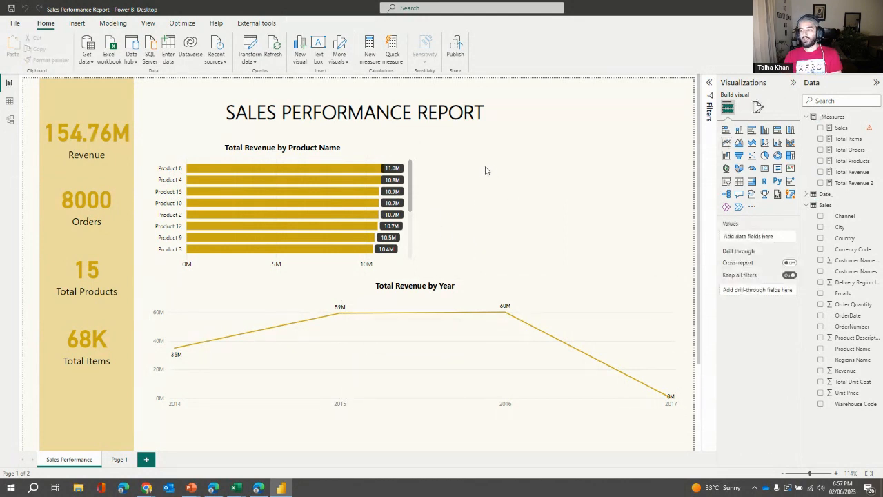
click(102, 145)
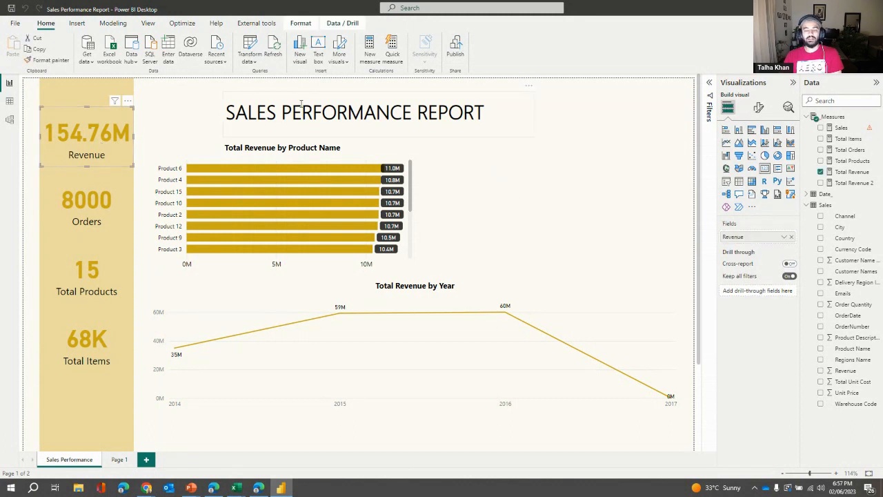
click(201, 110)
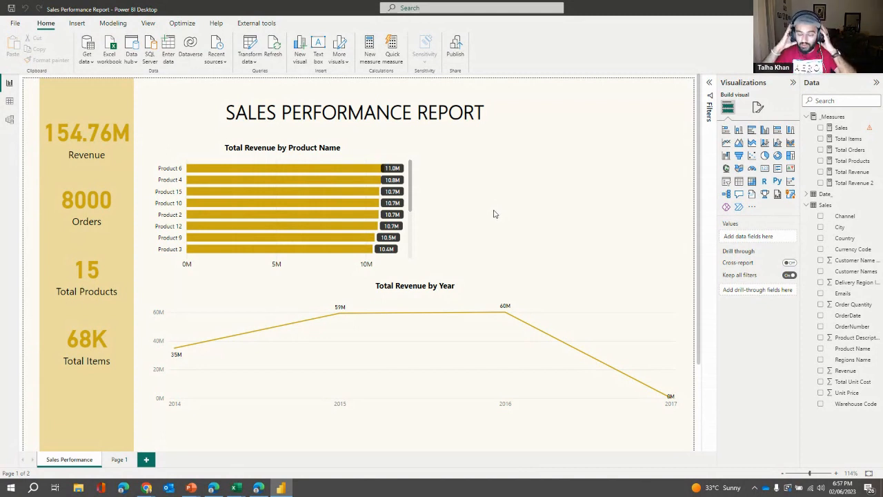
Step: Replace the incomplete argument of the Sales measure's CALCULATE function with [Total Revenue 2] as its expression
click(845, 129)
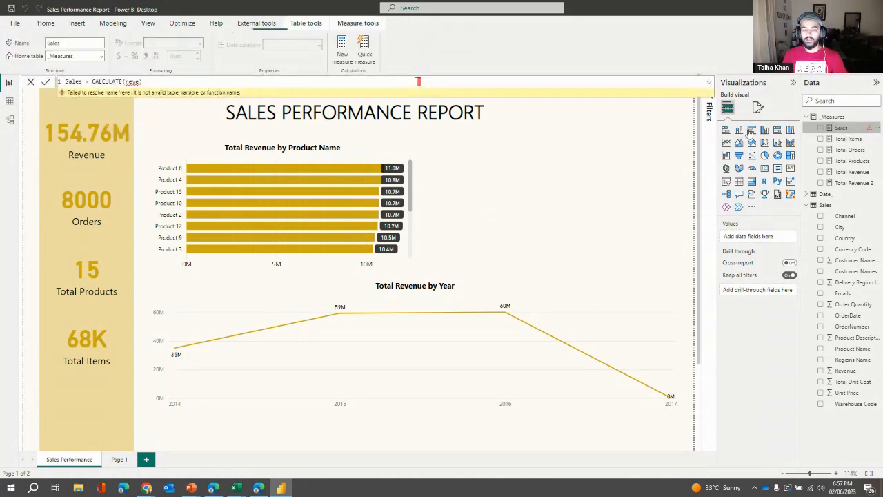
double_click(133, 82)
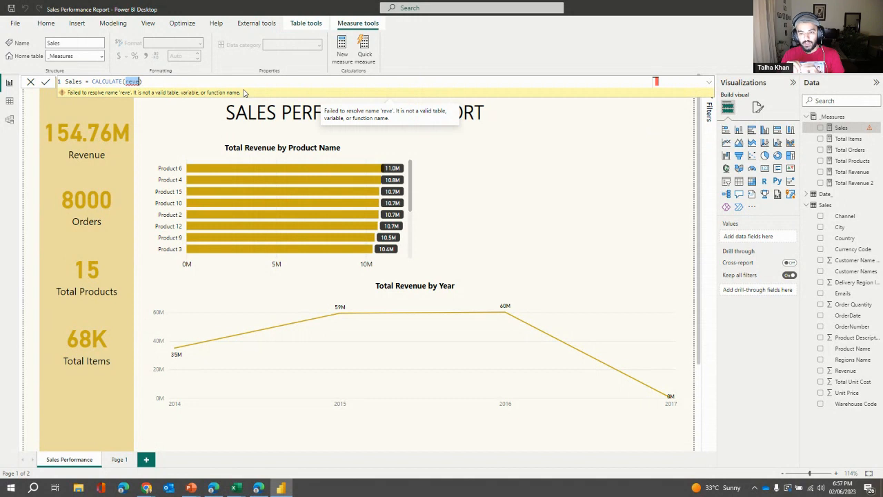
key(BackSpace)
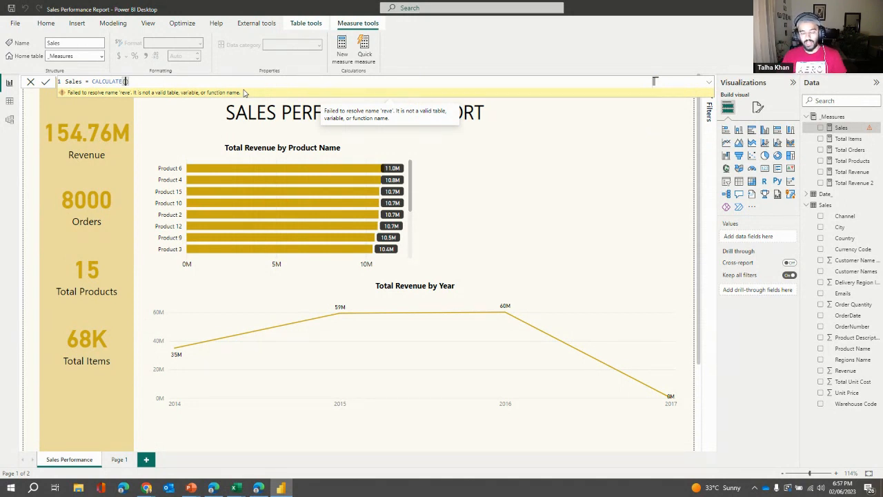
text(revenue)
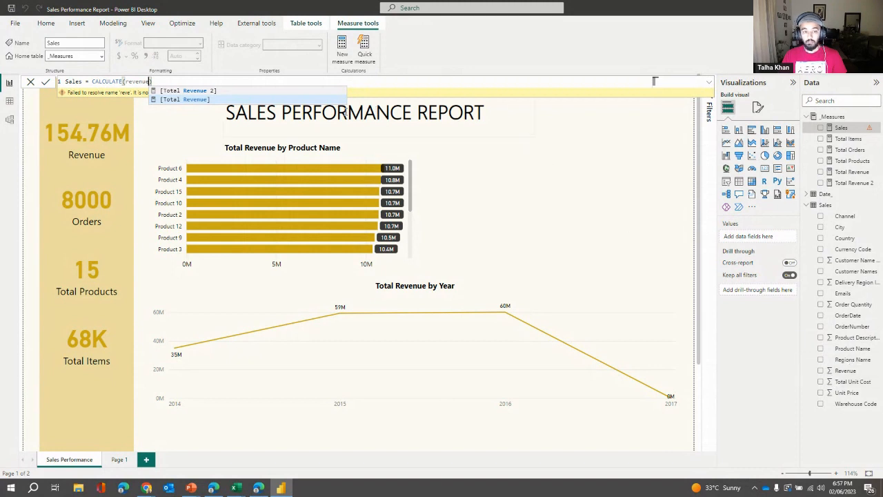
click(179, 100)
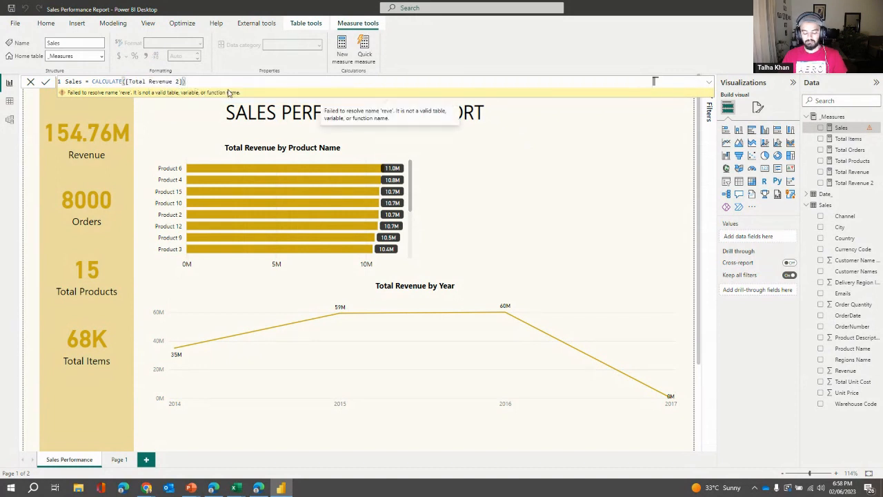
text(,)
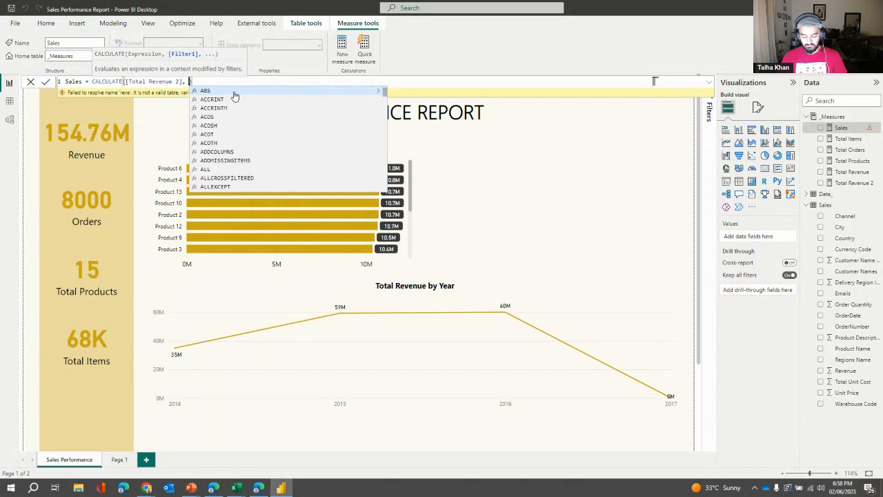
text(DILTER)
key(BackSpace)
key(BackSpace)
key(BackSpace)
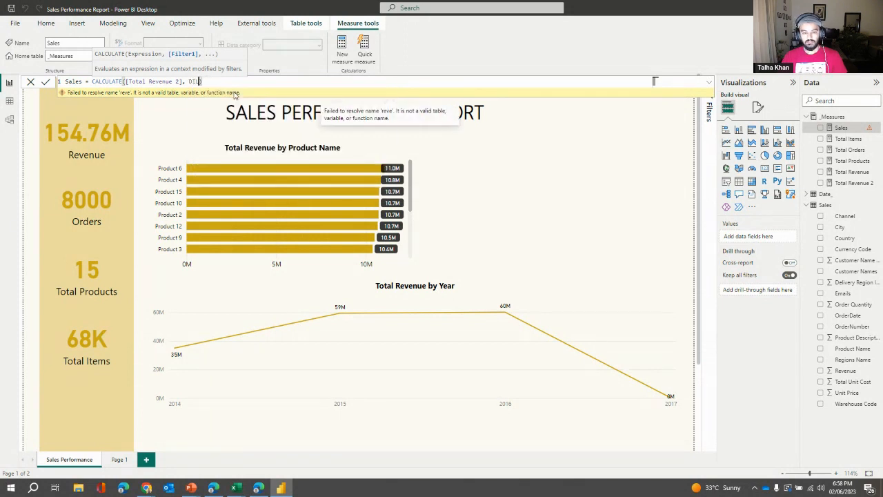
key(BackSpace)
key(BackSpace)
key(BackSpace)
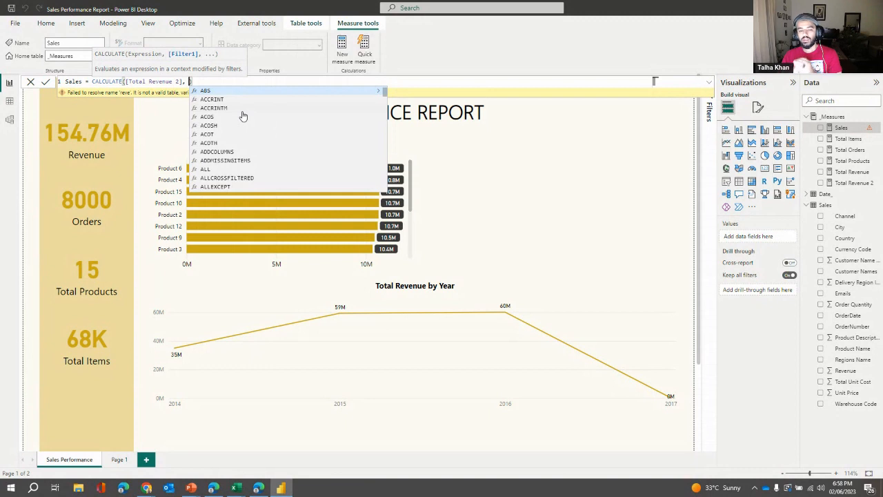
Step: Insert Sales[Product Description Index] as the filter column in the Sales measure's CALCULATE function
text(produ)
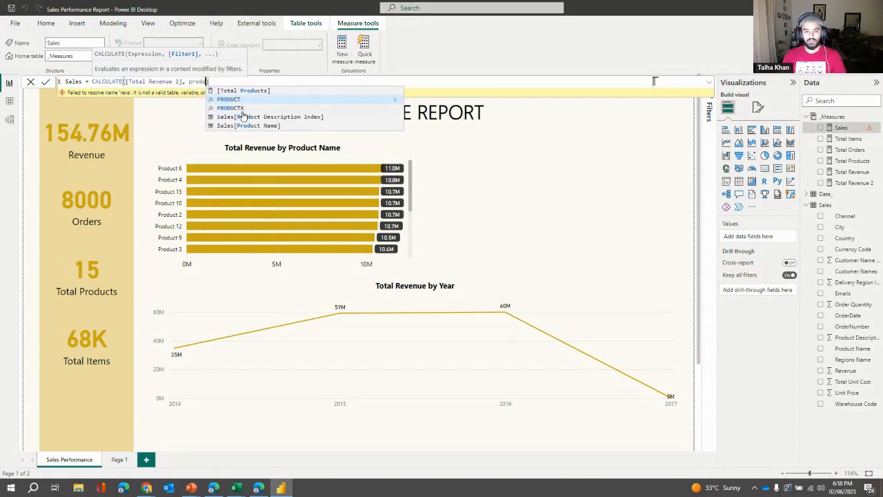
key(Down)
key(Down)
key(Down)
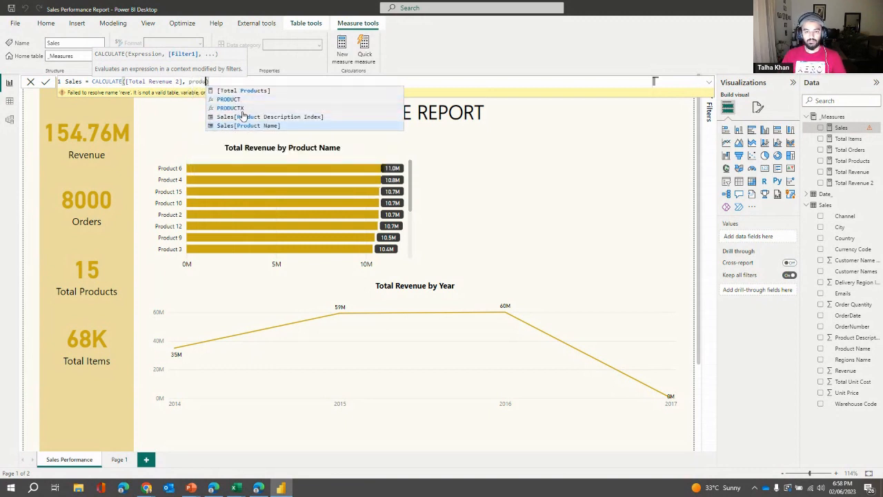
click(242, 116)
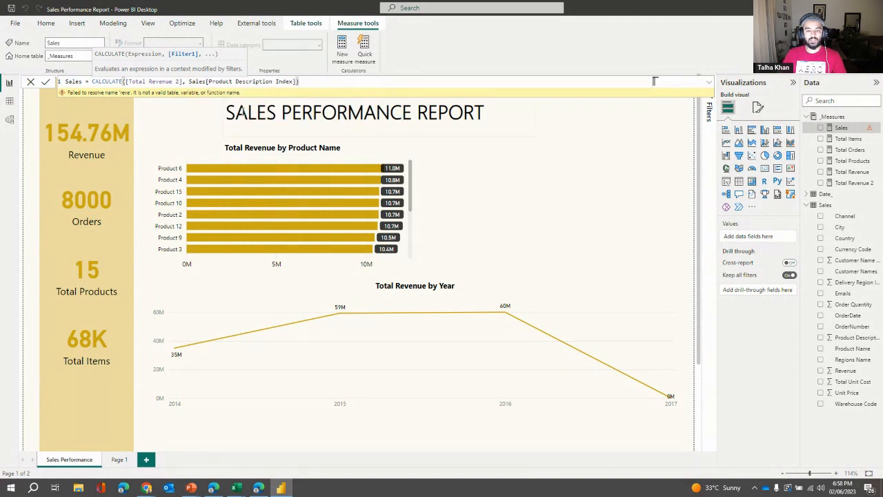
Step: Complete the Sales measure's filter as Sales[Product Description Index] > 3 && Sales[Product Description Index] <8 and commit the formula
text(> 3 && pro)
key(Down)
key(Down)
key(Tab)
text(<8)
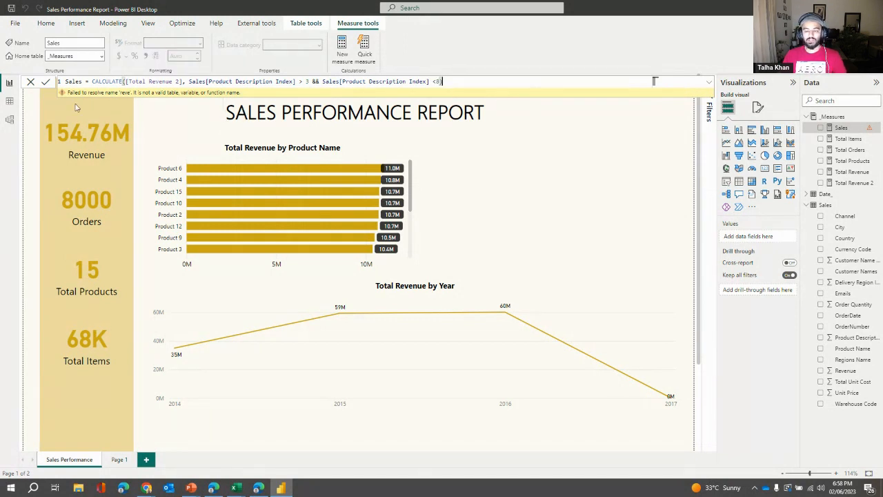
double_click(315, 82)
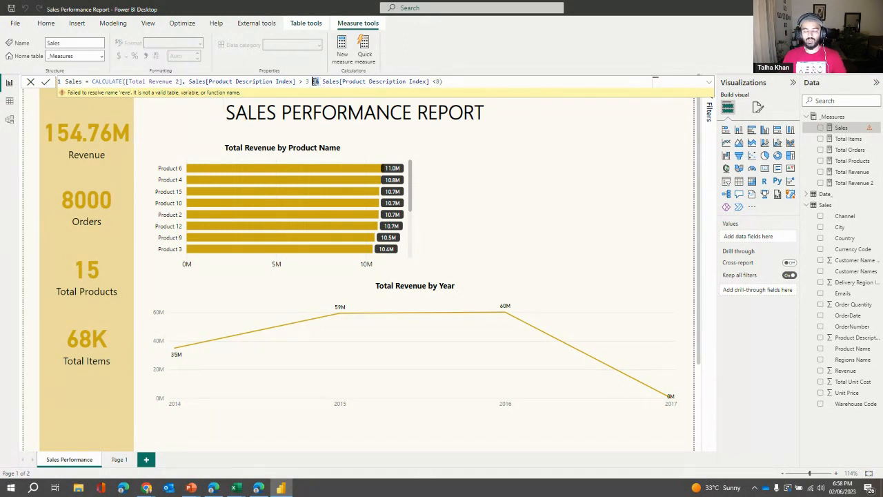
drag(188, 81, 309, 82)
click(442, 82)
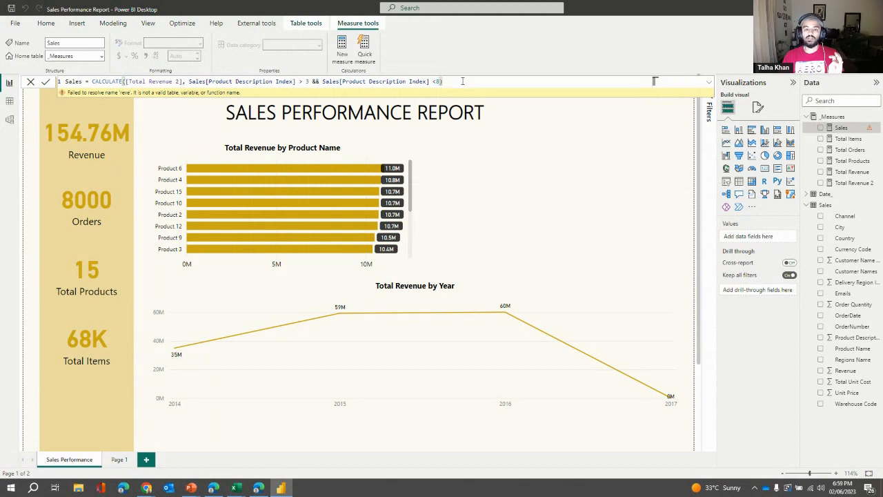
key(Return)
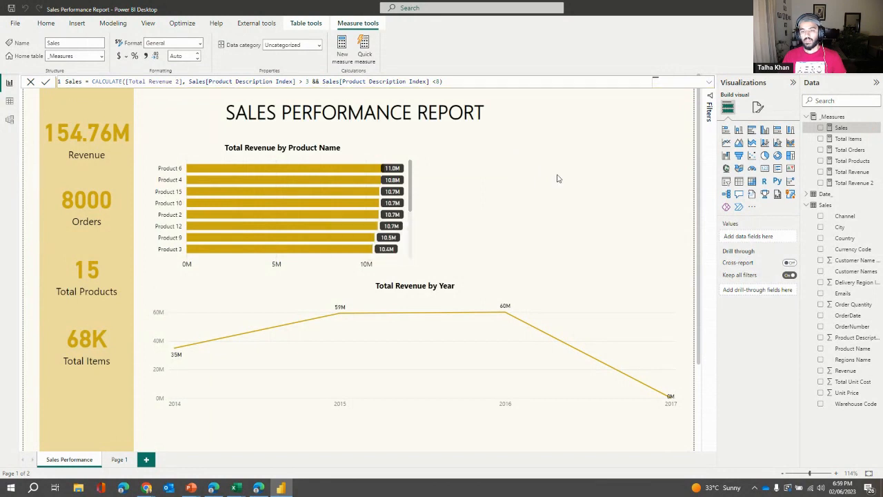
Step: Add a table visual beside the product bar chart, showing Product Name and the Sales measure
click(558, 179)
click(739, 181)
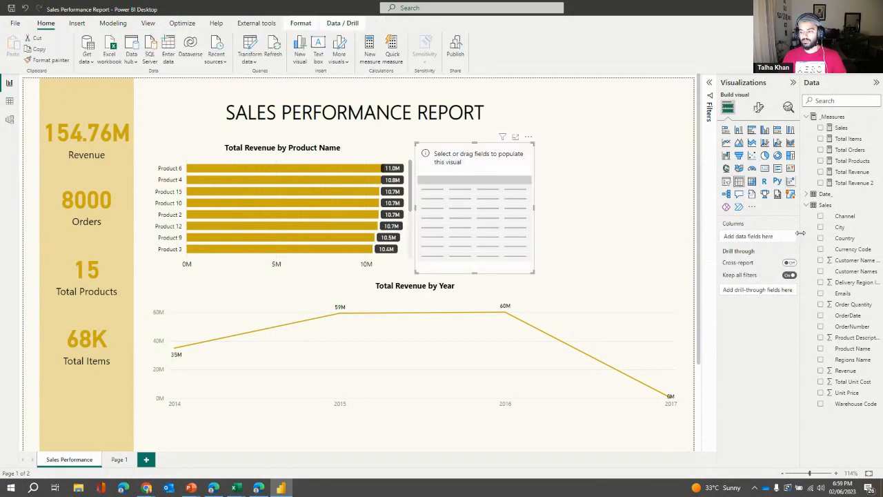
click(820, 349)
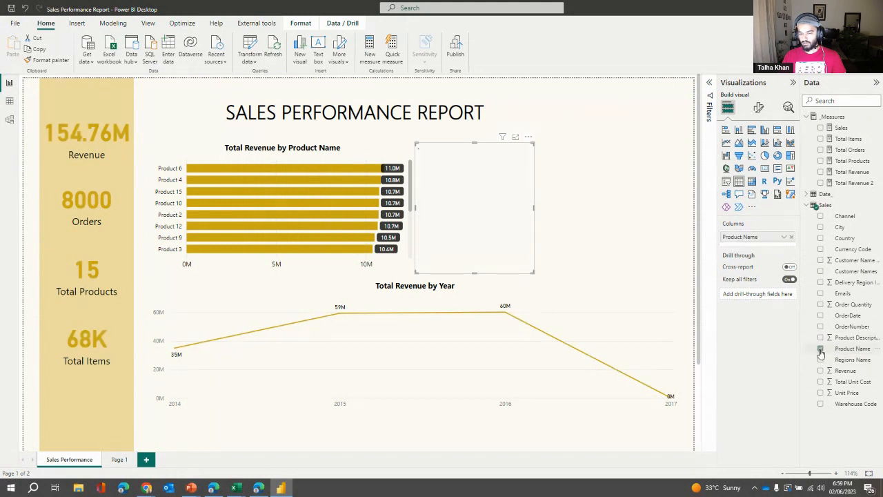
click(821, 129)
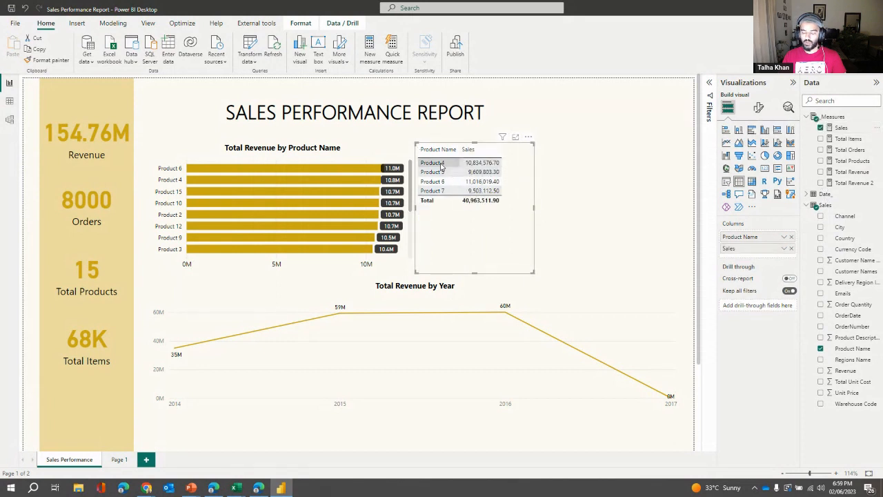
Step: Review the && condition in the Sales measure's formula, then reselect the product table visual
click(843, 129)
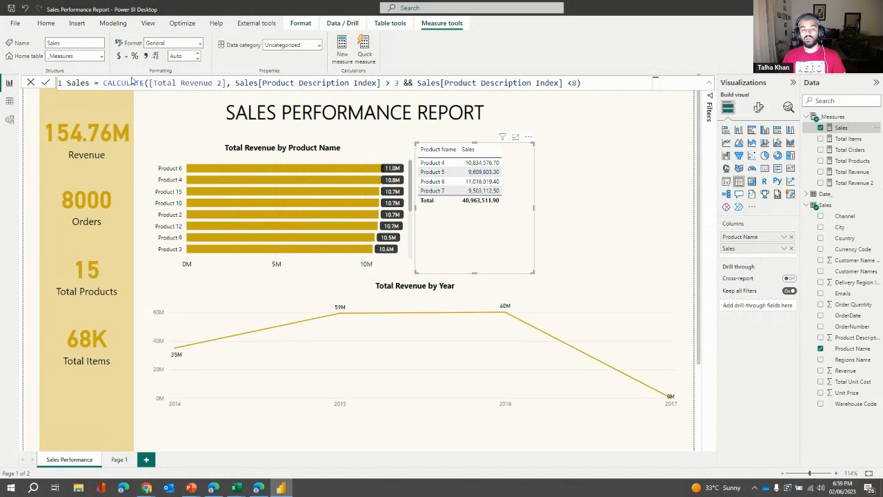
click(414, 82)
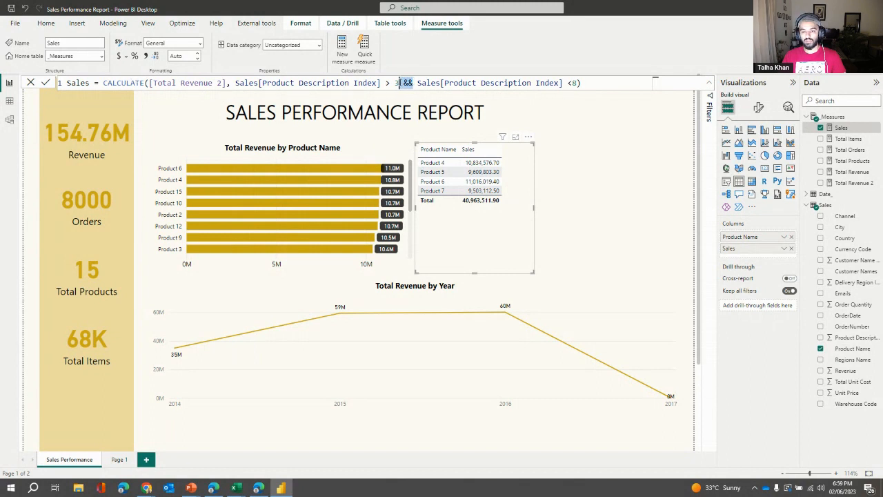
click(397, 265)
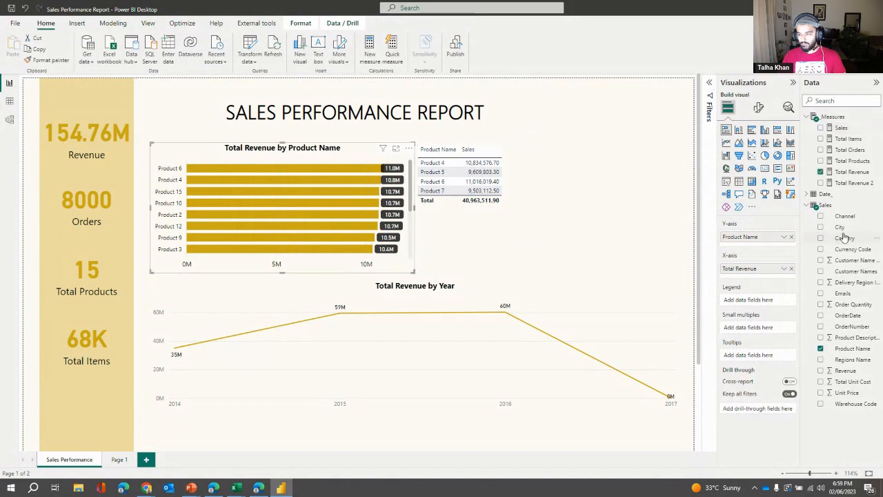
click(442, 232)
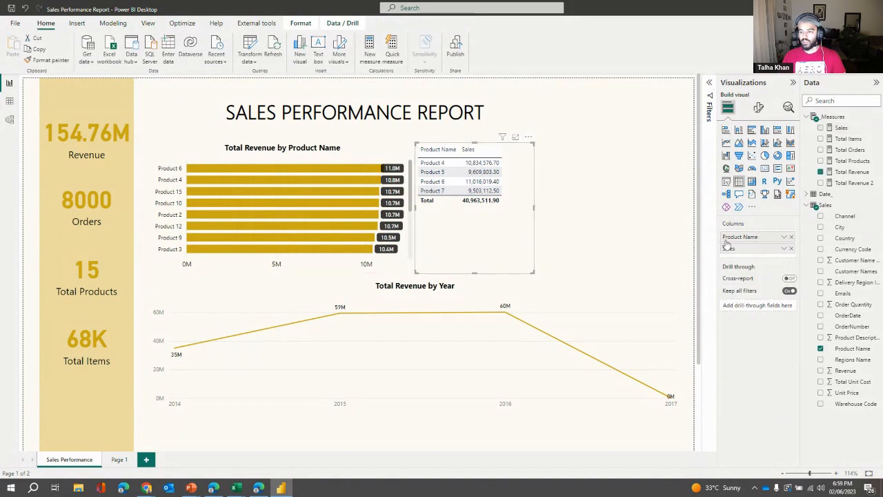
Step: Add Total Revenue 2 to the product table, enlarge the table to show every product, and move it slightly up
click(404, 270)
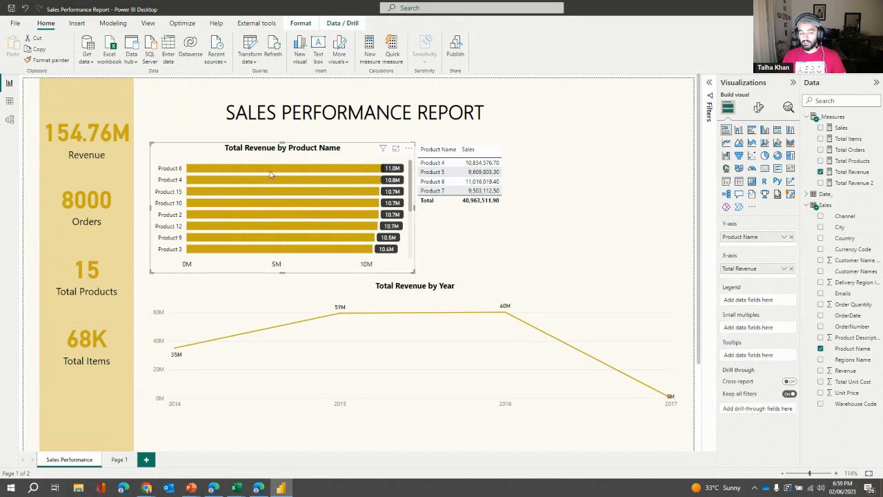
click(486, 240)
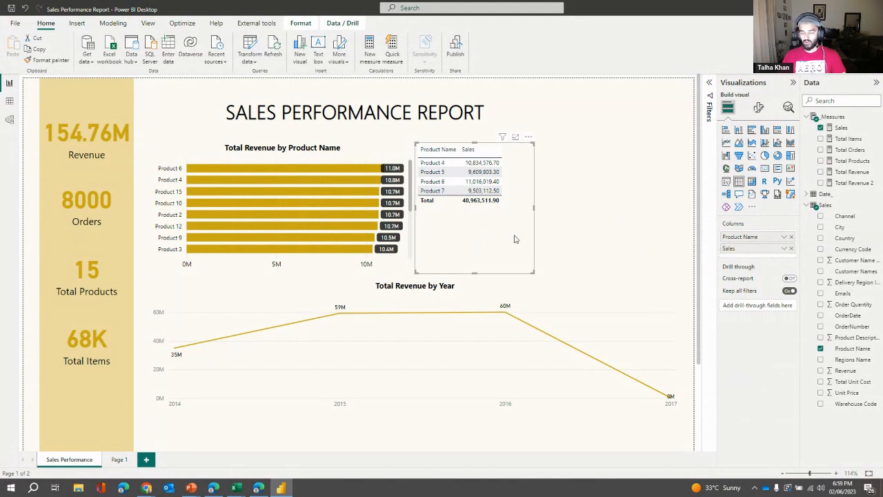
drag(845, 183, 460, 219)
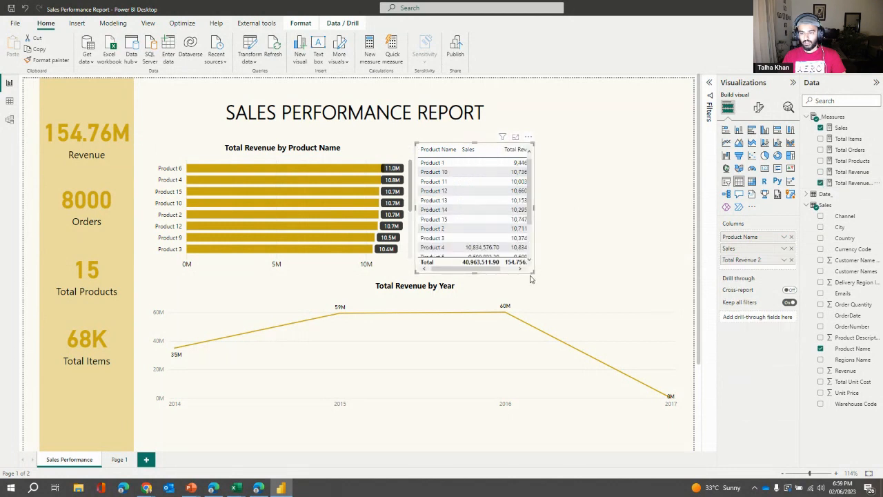
drag(533, 273, 629, 341)
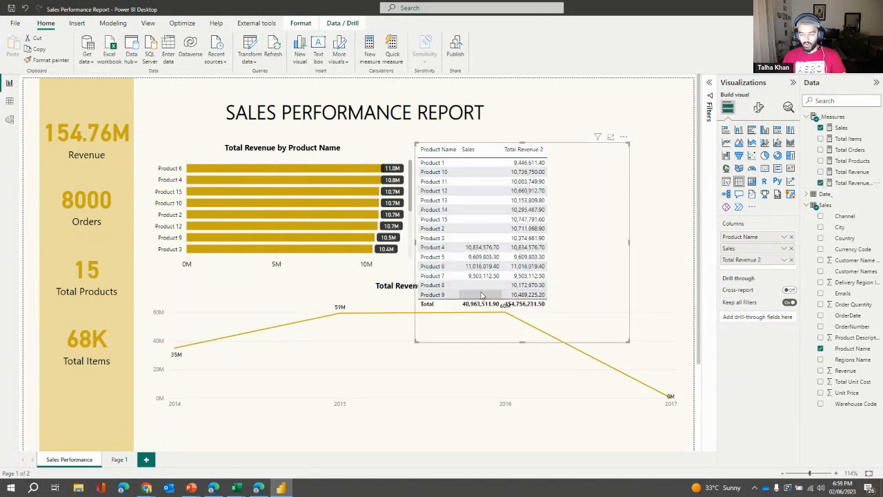
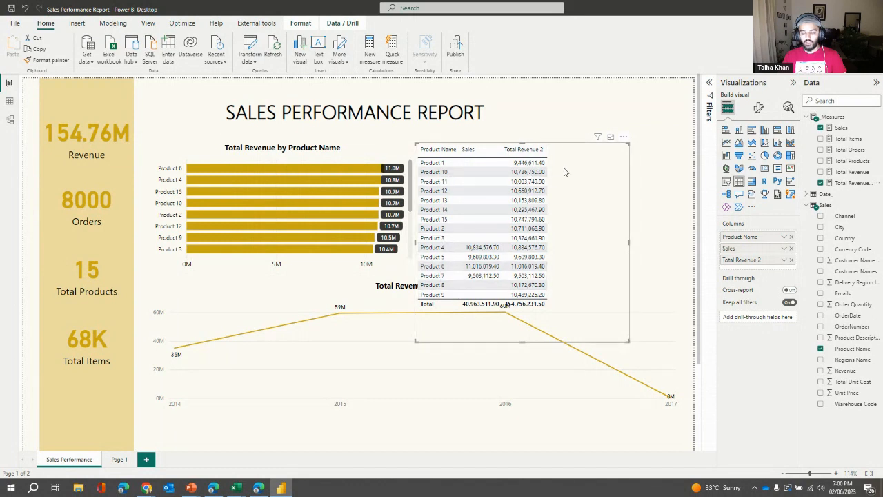
drag(628, 142, 640, 123)
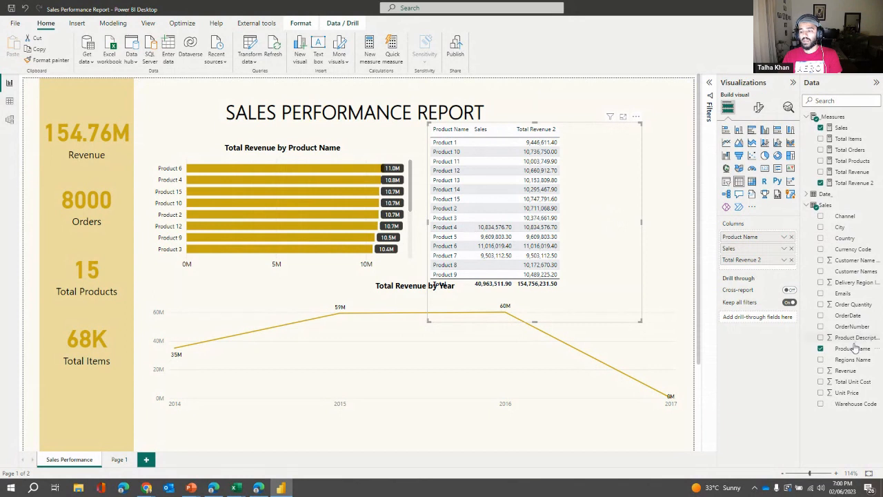
Step: Examine the [Total Revenue 2] argument in the Sales measure's formula and the SUM expression that defines Total Revenue 2
click(841, 128)
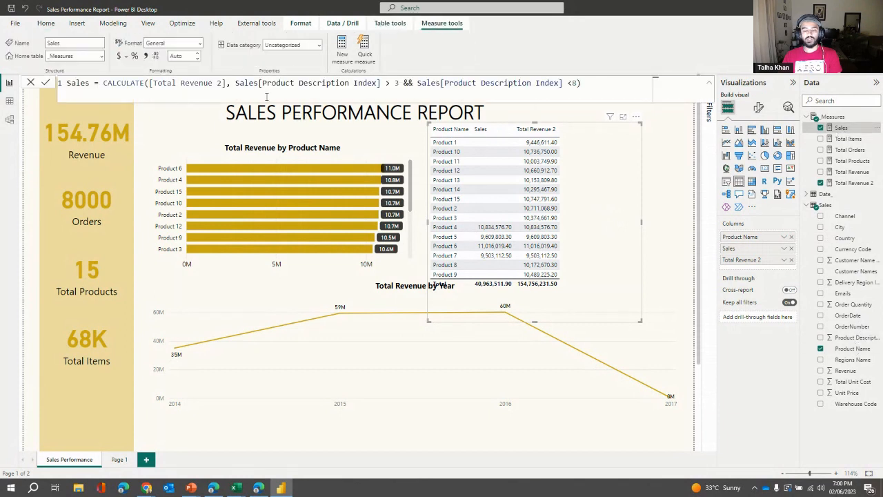
click(470, 95)
click(577, 84)
double_click(150, 83)
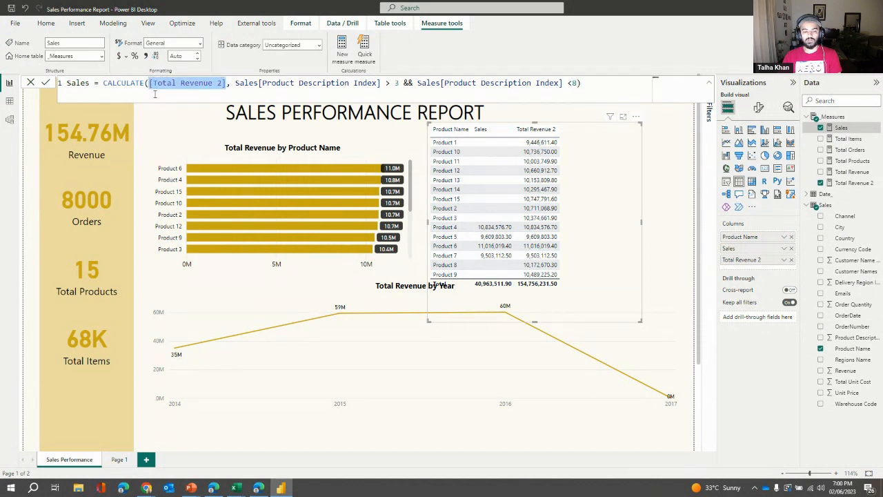
click(156, 98)
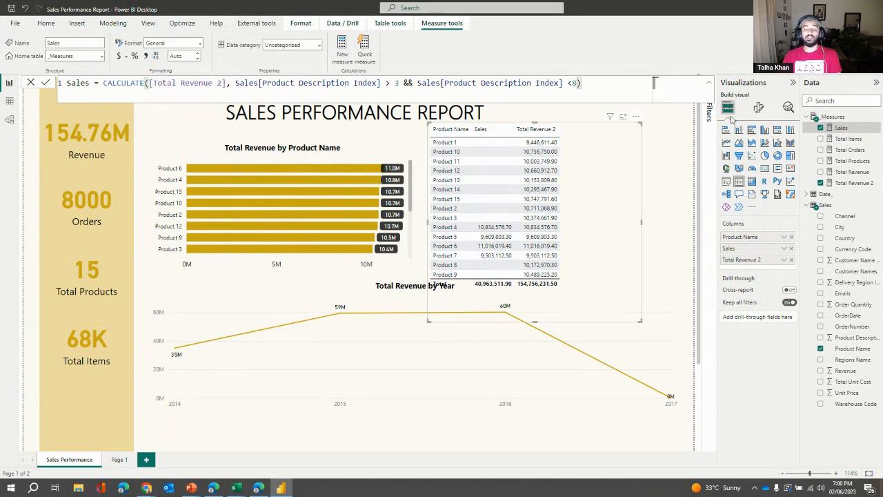
click(855, 182)
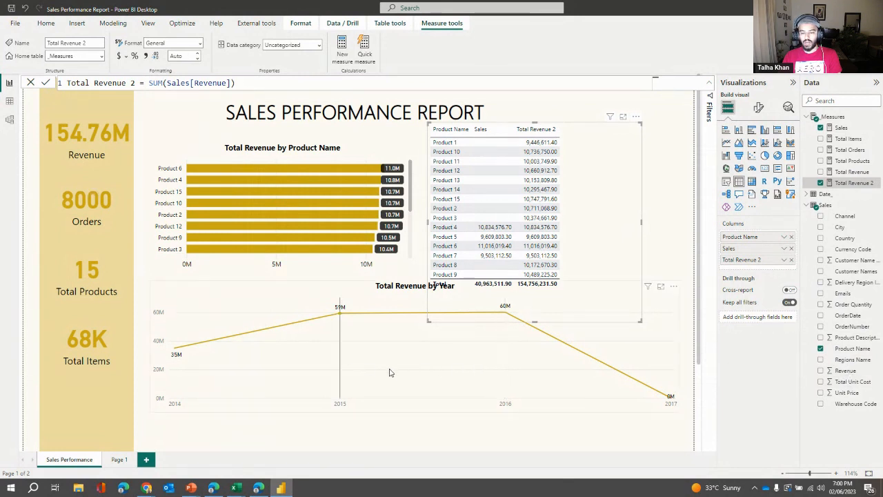
mouse_move(389, 372)
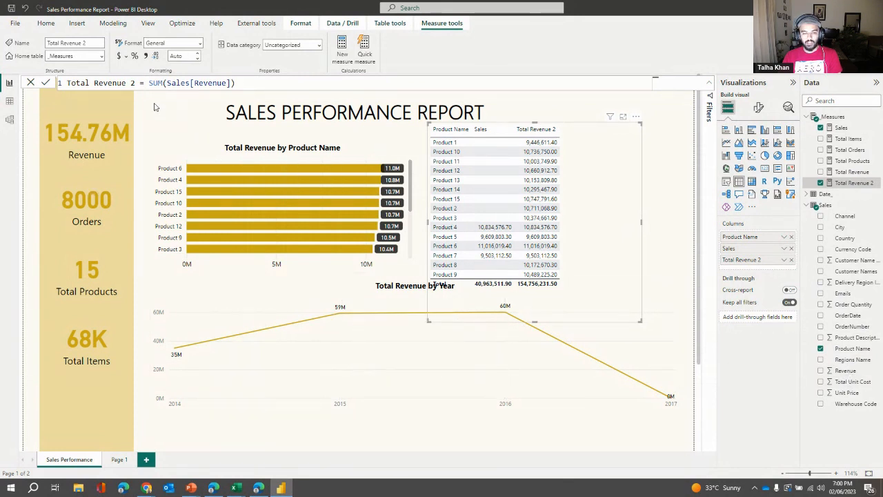
drag(162, 83, 261, 84)
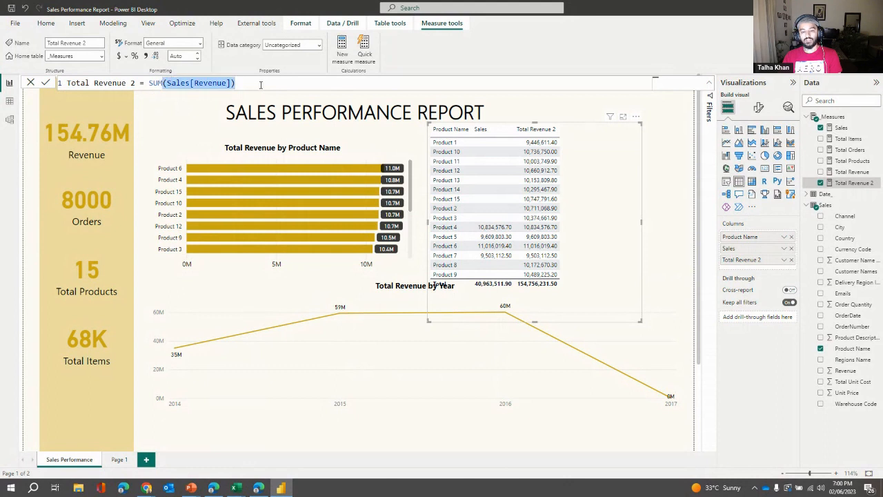
click(261, 84)
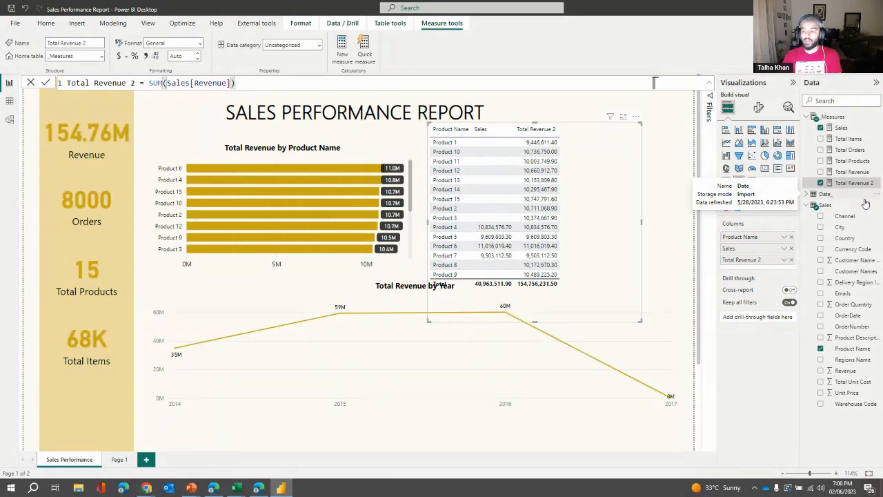
Step: Reopen the Sales measure's formula and move the CALCULATE function onto its own line below the measure name
click(848, 129)
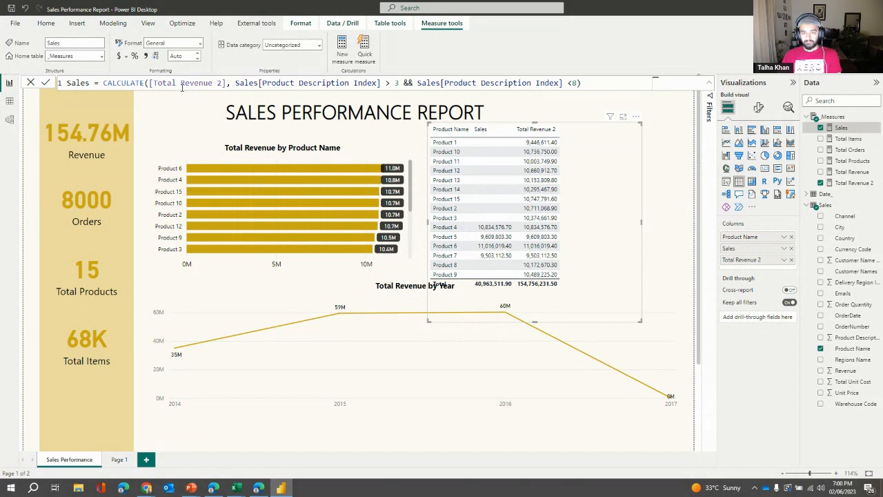
click(103, 84)
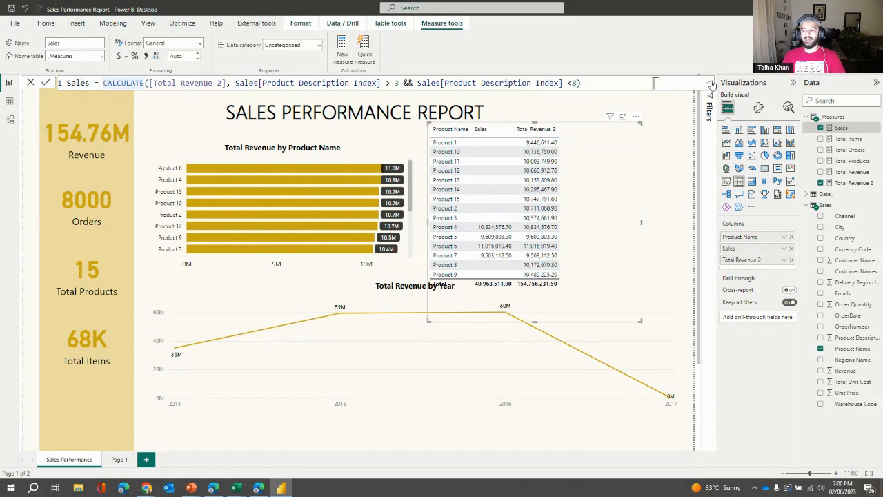
click(340, 83)
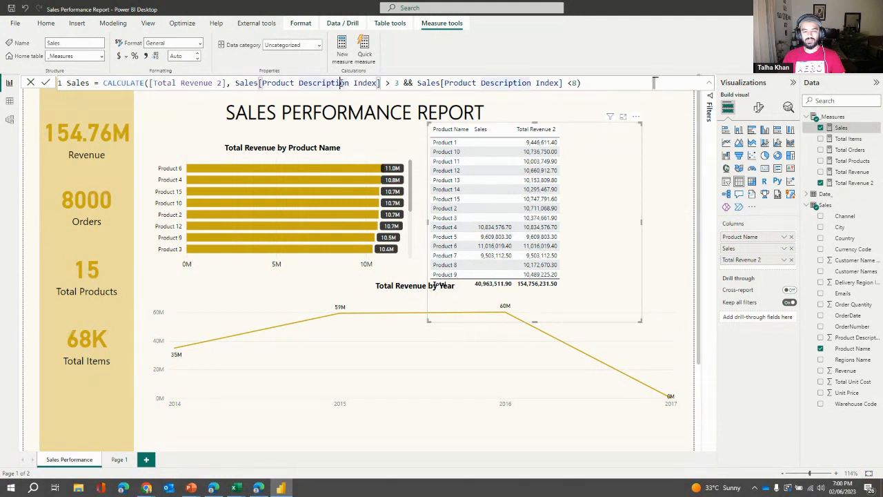
click(577, 83)
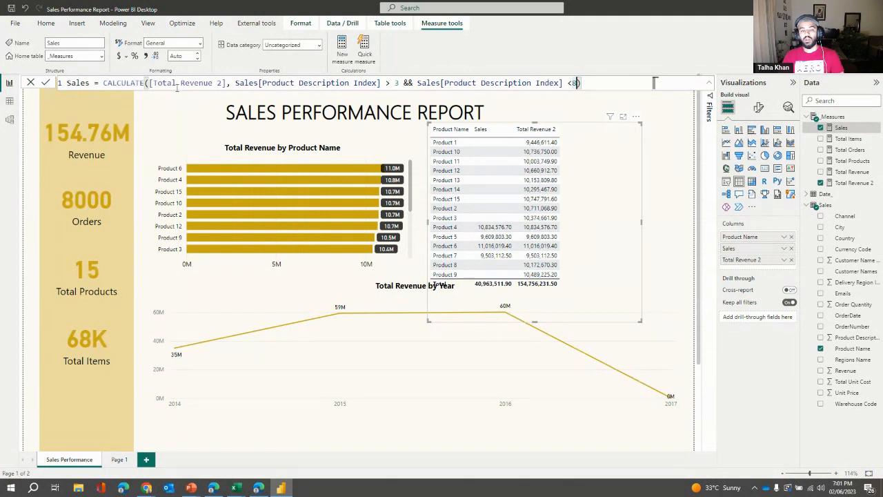
click(104, 82)
key(BackSpace)
key(shift+Return)
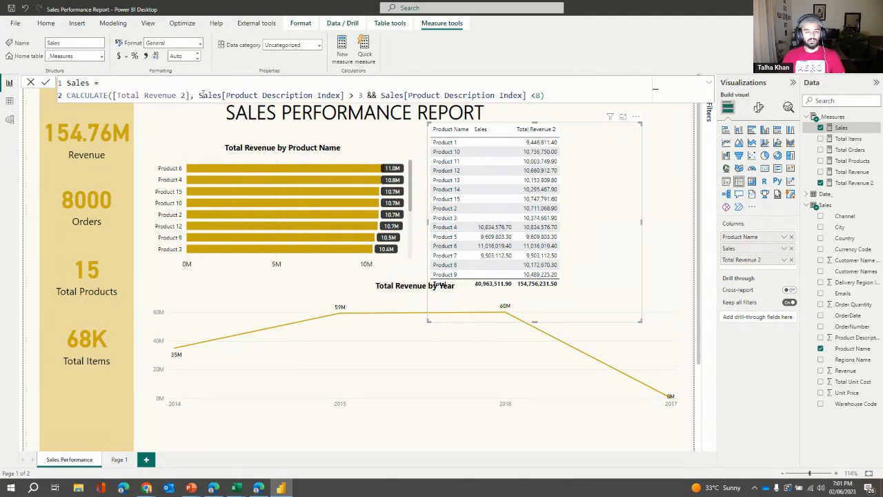
Step: Move the filter conditions onto a new indented line after the [Total Revenue 2] argument in the Sales formula
key(Right)
key(Right)
key(Right)
key(Right)
key(Right)
key(Right)
key(Right)
key(Right)
key(Right)
key(Right)
key(Right)
key(Right)
key(Right)
key(Right)
key(Right)
key(Right)
key(Right)
key(Right)
key(Right)
key(Right)
key(Left)
key(Left)
key(Left)
key(Left)
key(Left)
key(BackSpace)
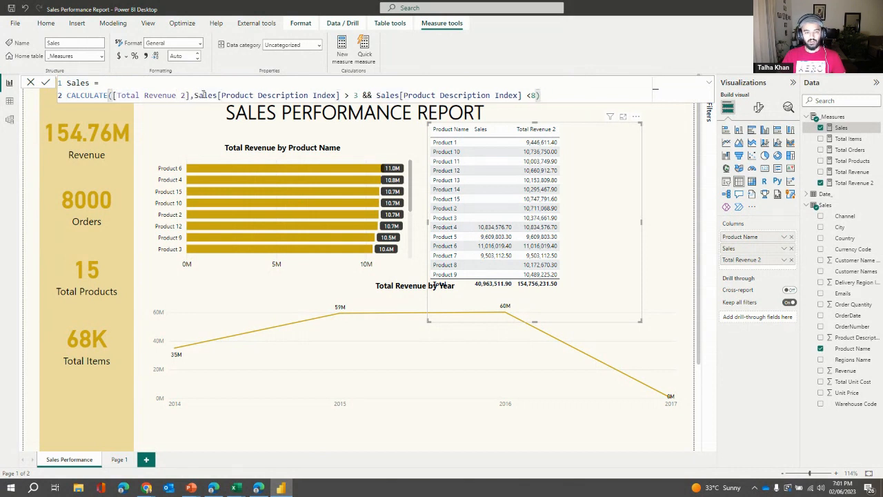
key(shift+Return)
key(Tab)
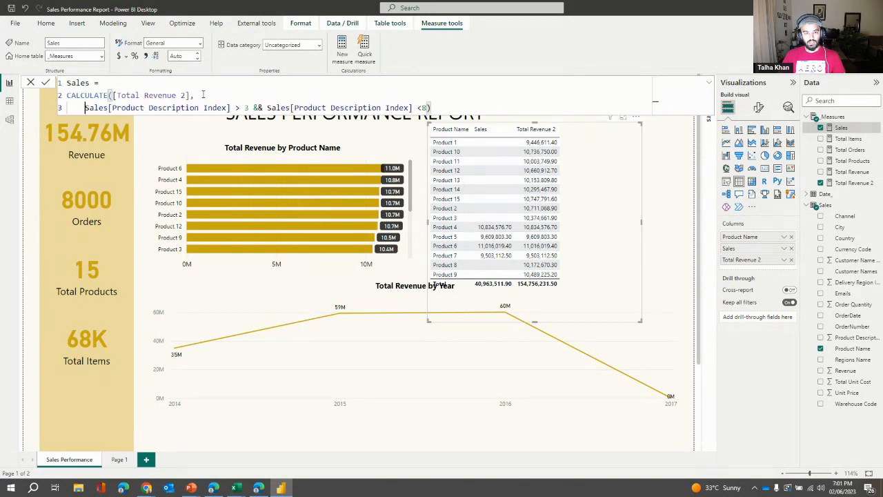
Step: Put the condition Sales[Product Description Index] <8 on its own line after the &&, aligned with the first condition
key(ctrl+Right)
key(ctrl+Right)
key(ctrl+Right)
key(ctrl+Right)
key(ctrl+Right)
key(ctrl+Right)
key(ctrl+Right)
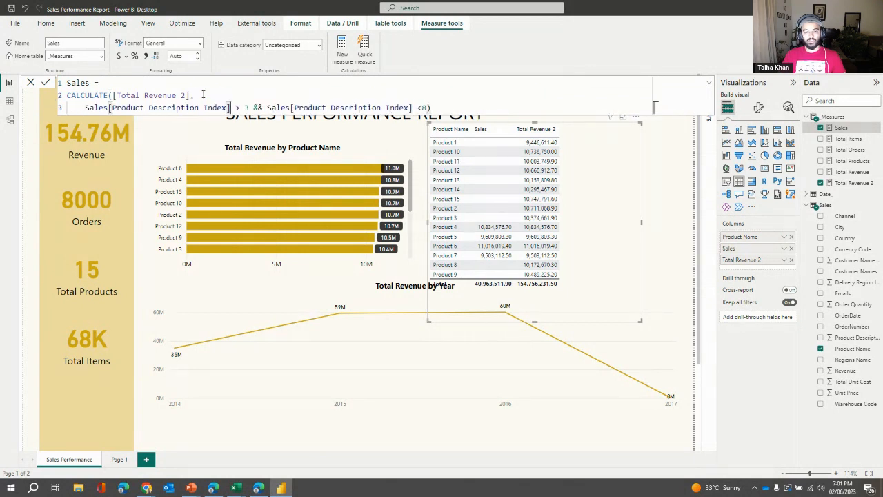
key(ctrl+Right)
key(ctrl+Right)
key(ctrl+Right)
key(ctrl+Right)
key(ctrl+Right)
key(ctrl+Right)
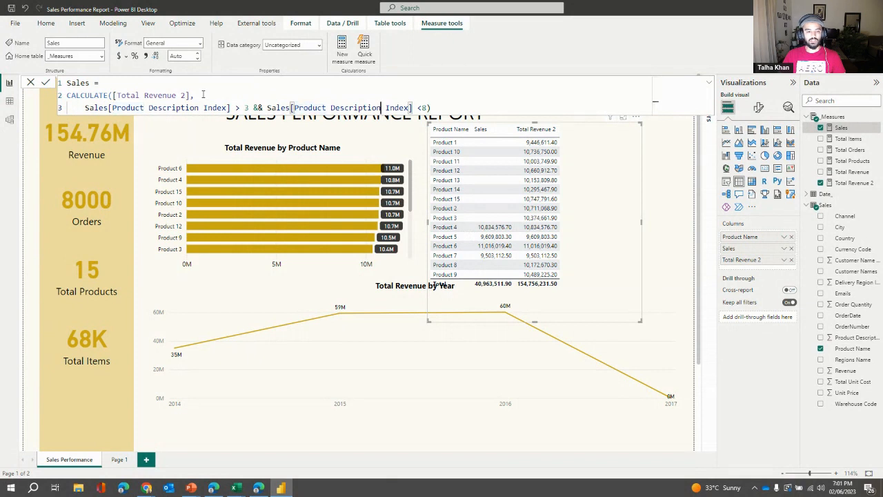
key(ctrl+Right)
key(ctrl+Right)
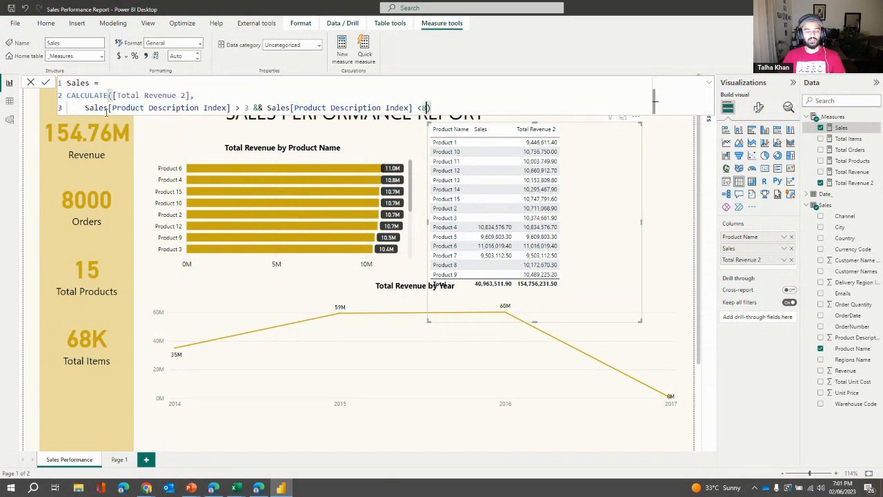
click(265, 108)
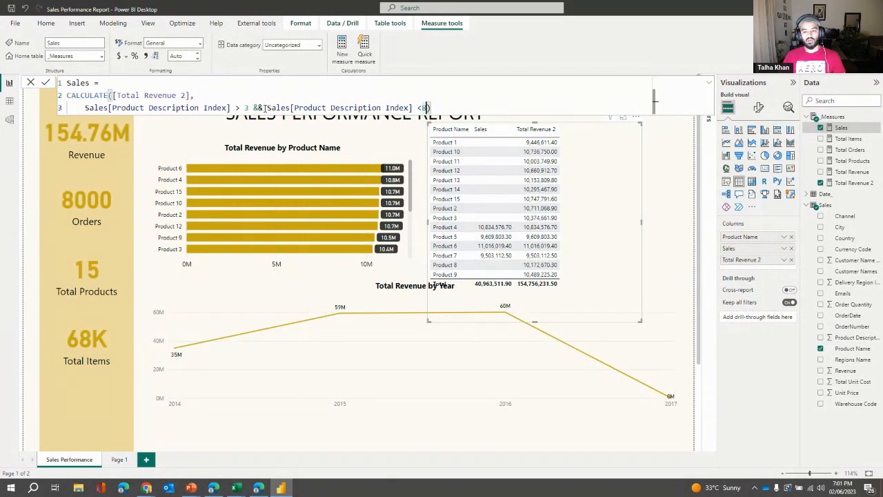
key(shift+Return)
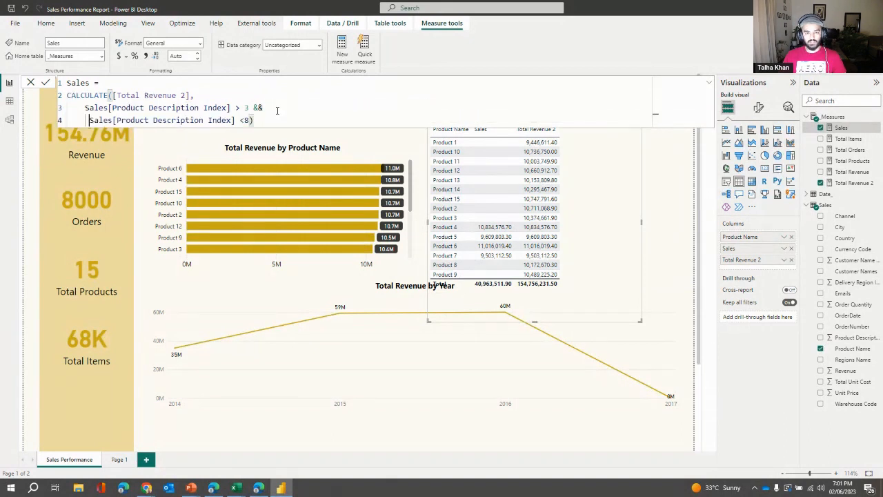
key(Delete)
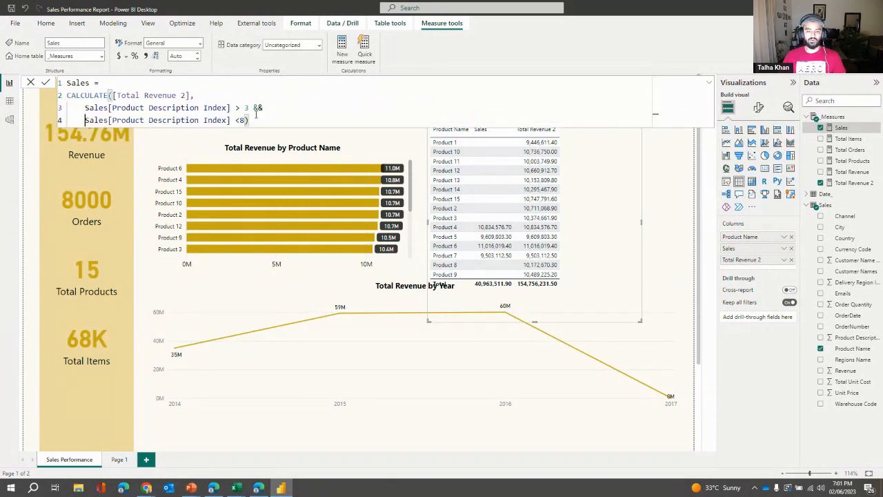
Step: Enclose both Product Description Index conditions of the Sales formula in a FILTER function with its own closing parenthesis
double_click(73, 96)
click(113, 109)
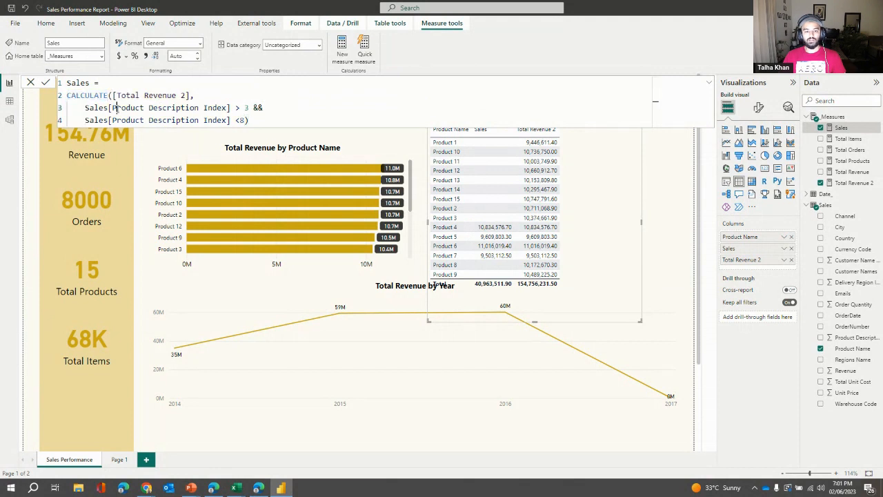
click(268, 118)
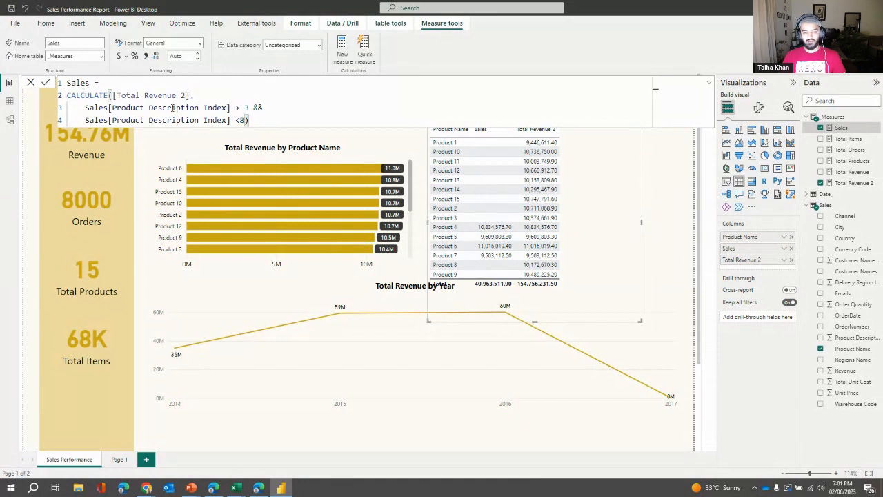
drag(86, 108, 249, 107)
click(87, 108)
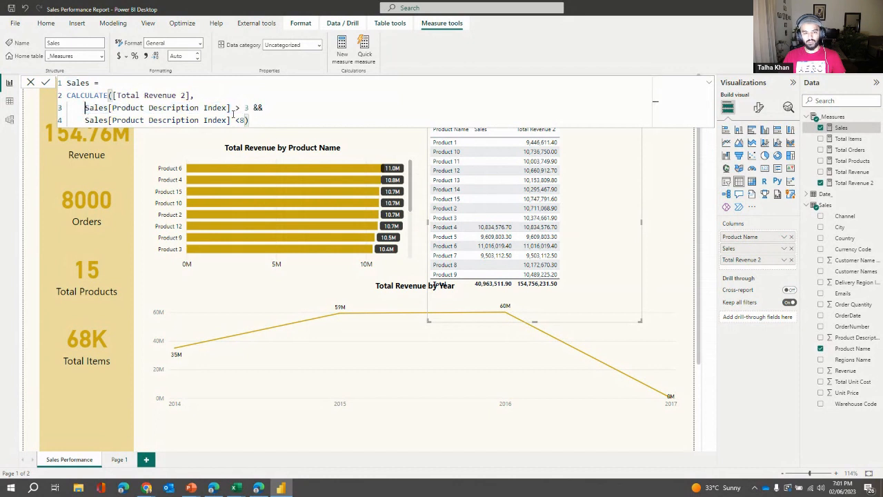
text(FILTER)
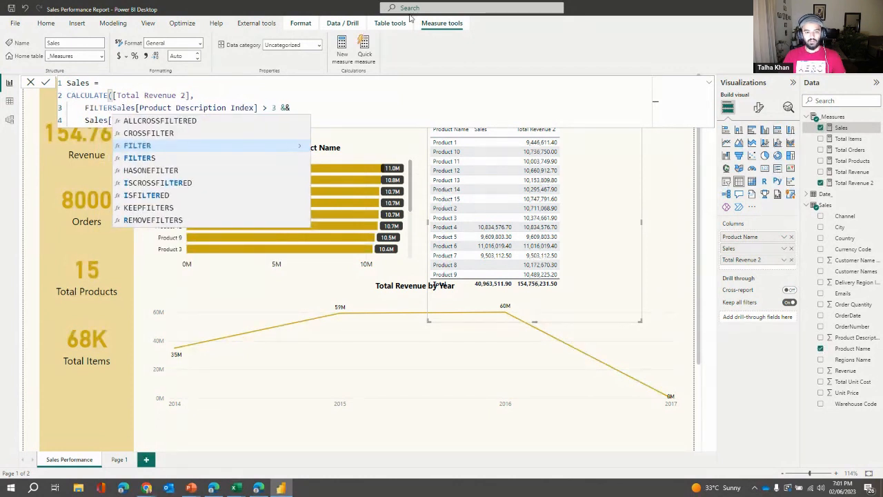
text(()
key(ctrl+Right)
key(ctrl+Right)
key(ctrl+Right)
key(ctrl+Right)
key(ctrl+Right)
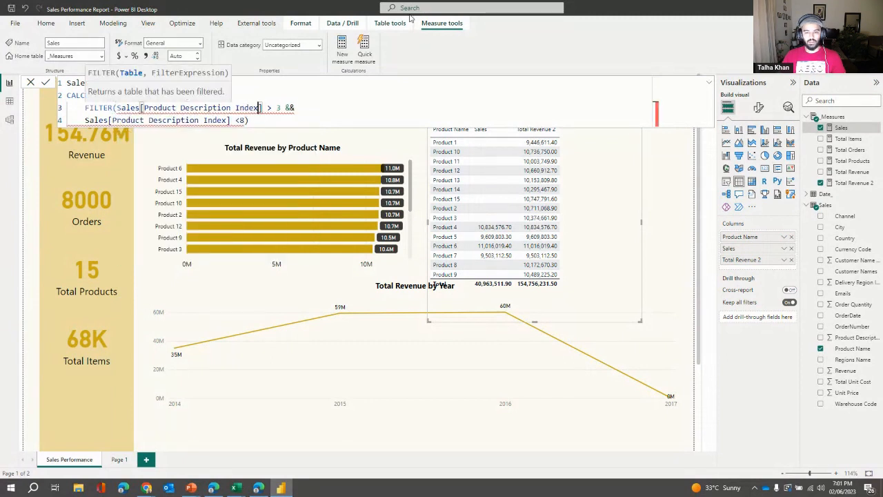
key(ctrl+Right)
key(ctrl+Right)
key(Down)
text())
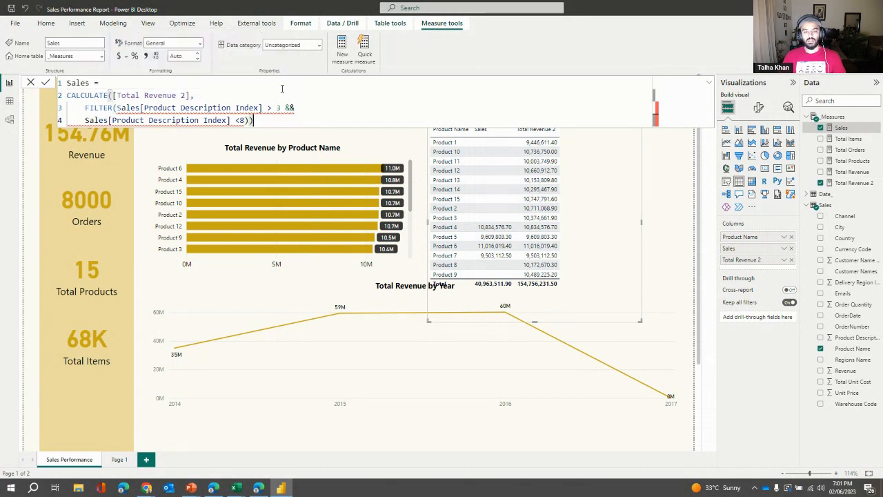
Step: Examine the FILTER function name and the Sales table reference at the start of its first argument
double_click(114, 108)
click(101, 108)
double_click(101, 109)
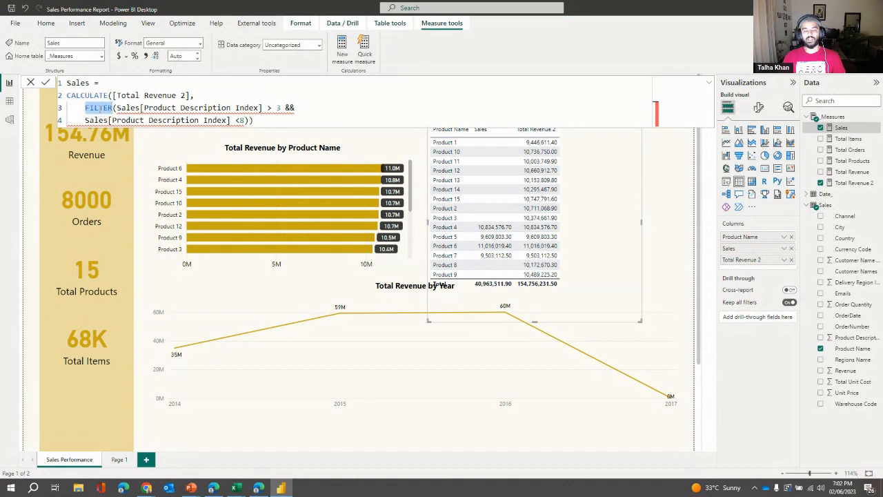
click(116, 108)
double_click(108, 108)
click(115, 108)
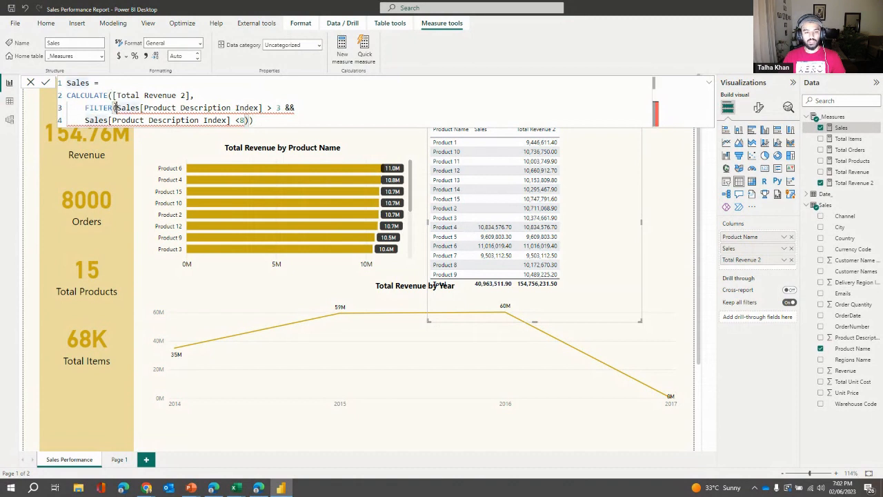
drag(116, 108, 140, 108)
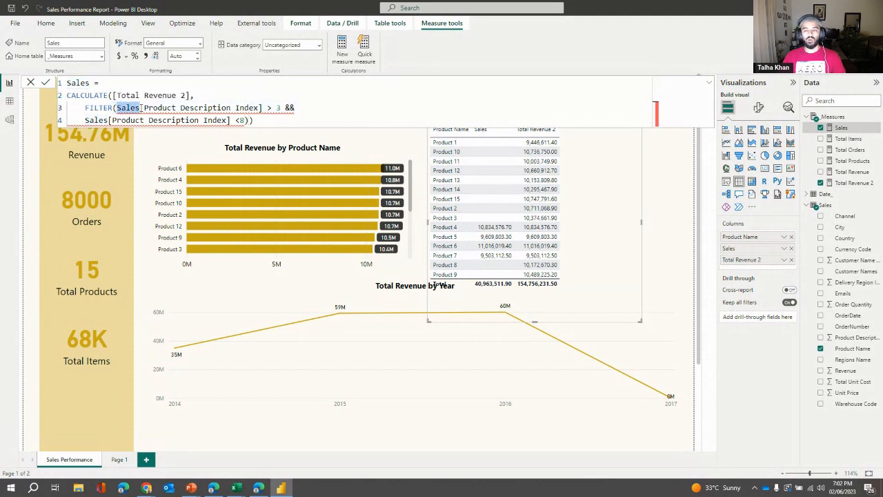
Step: Examine the FILTER conditions, the [Total Revenue 2] argument and the closing parentheses in the Sales formula
click(140, 108)
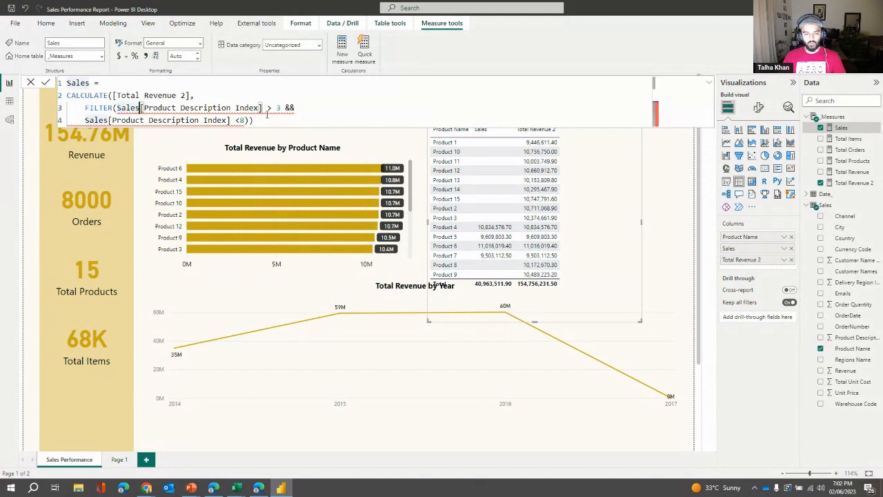
drag(280, 108, 236, 120)
click(269, 121)
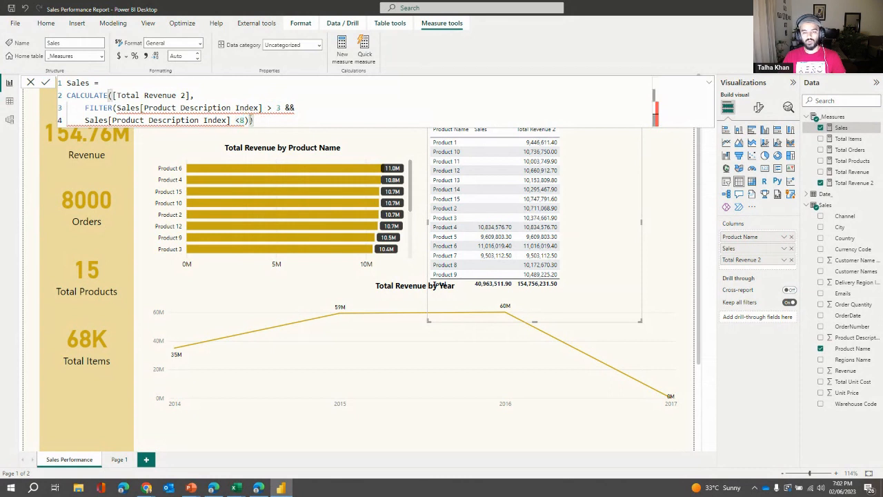
drag(112, 95, 191, 96)
drag(253, 120, 87, 108)
click(240, 120)
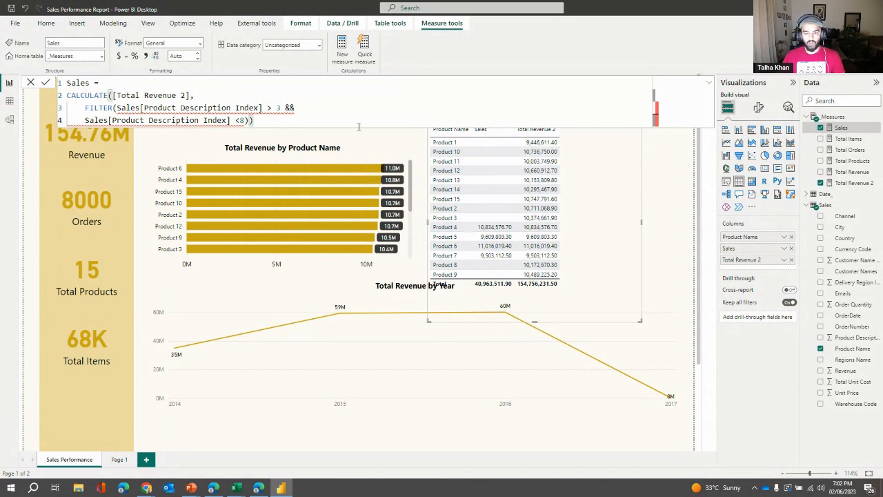
Step: Add a comma after the FILTER function's closing parenthesis and start a new line for another CALCULATE argument
text(,)
key(Return)
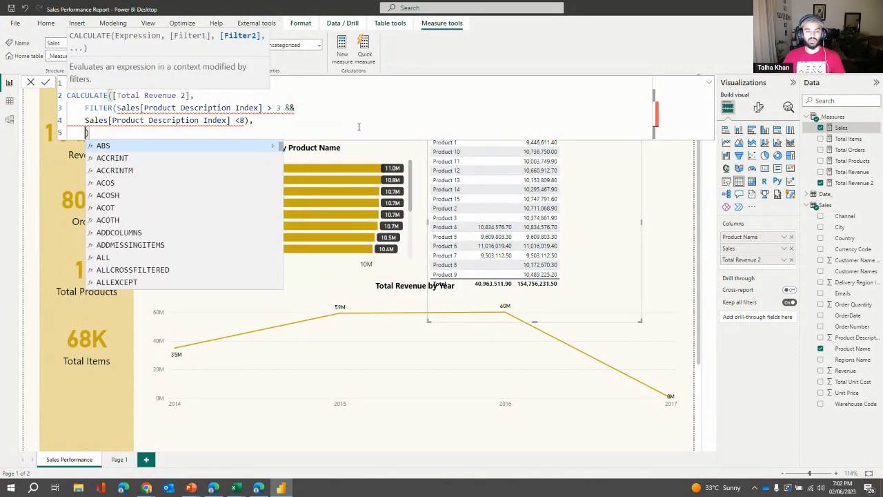
key(Tab)
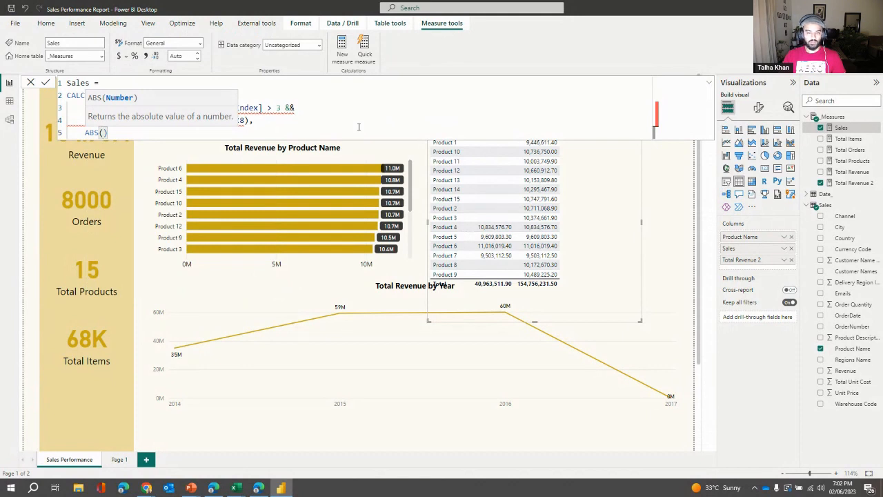
key(ctrl+shift+Left)
key(ctrl+shift+Left)
key(BackSpace)
key(Tab)
key(BackSpace)
key(BackSpace)
key(BackSpace)
key(BackSpace)
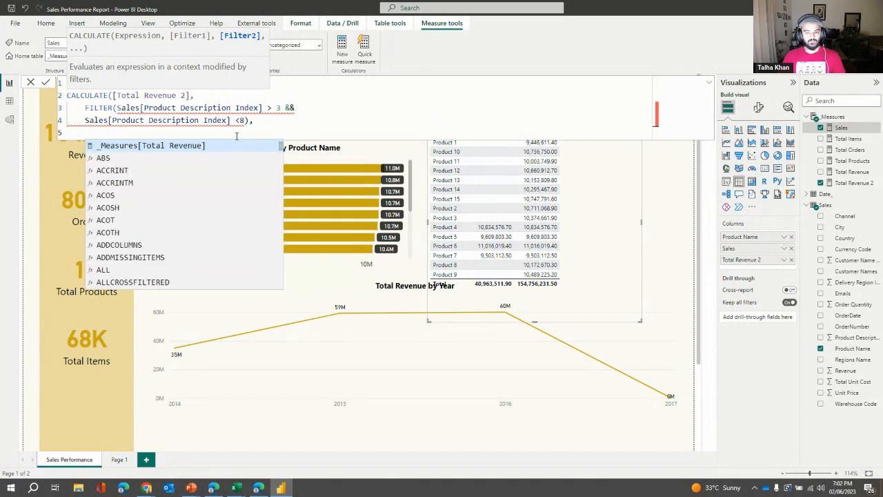
key(Tab)
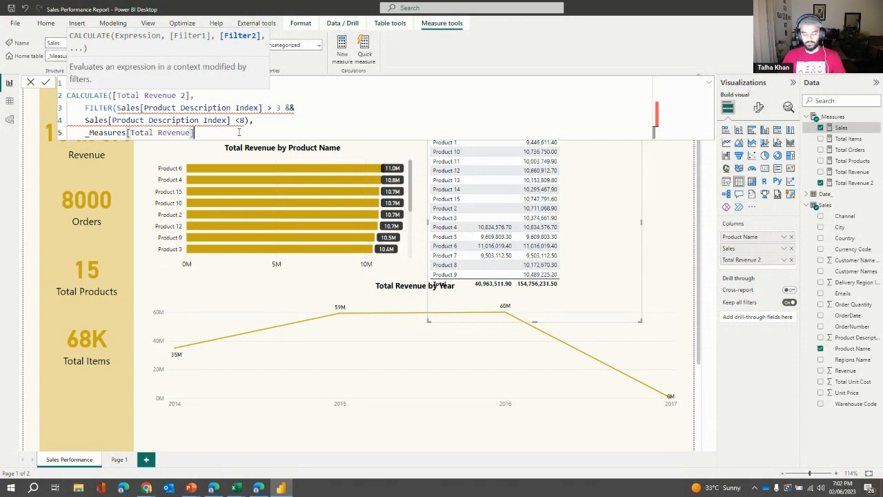
key(ctrl+shift+Left)
key(ctrl+shift+Left)
key(ctrl+shift+Left)
Step: Open a second FILTER function on the new last line of the Sales formula, indented one level further
text(fil)
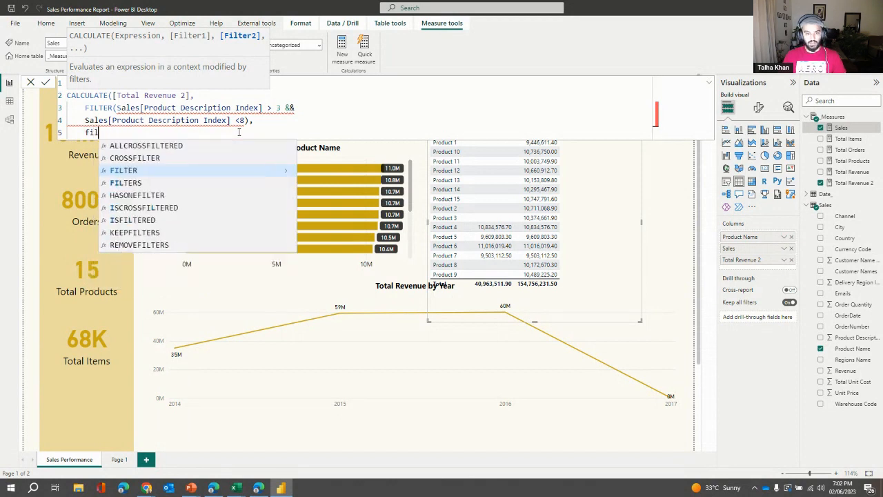
key(Down)
key(Tab)
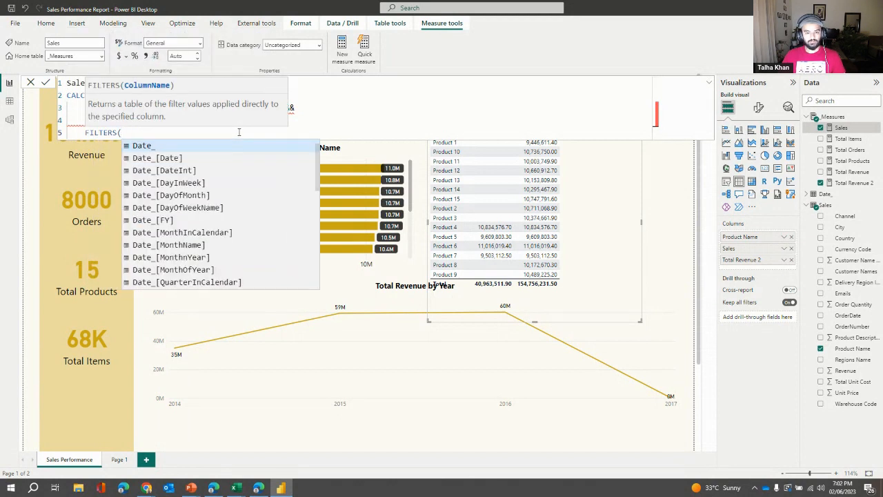
click(81, 134)
key(Tab)
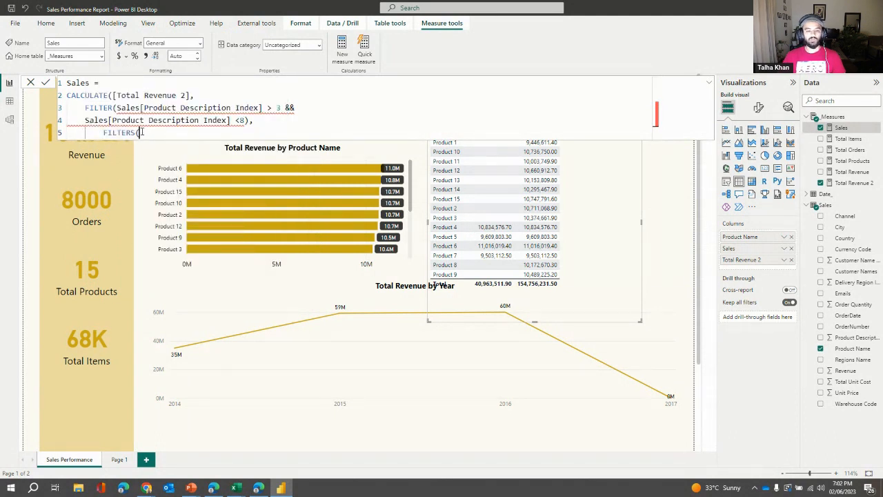
double_click(133, 131)
text(FILTER)
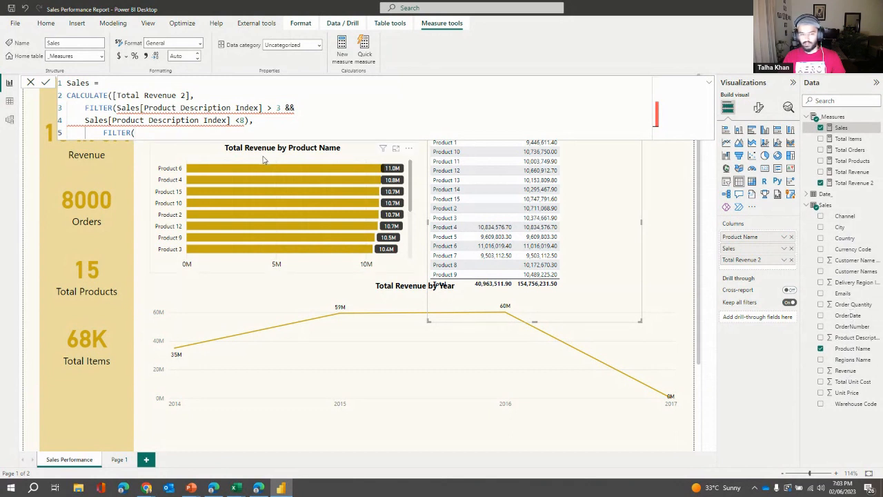
Step: Complete the second FILTER with the Sales table and the condition Sales[Channel] = "Export", including its closing parenthesis
text(sales)
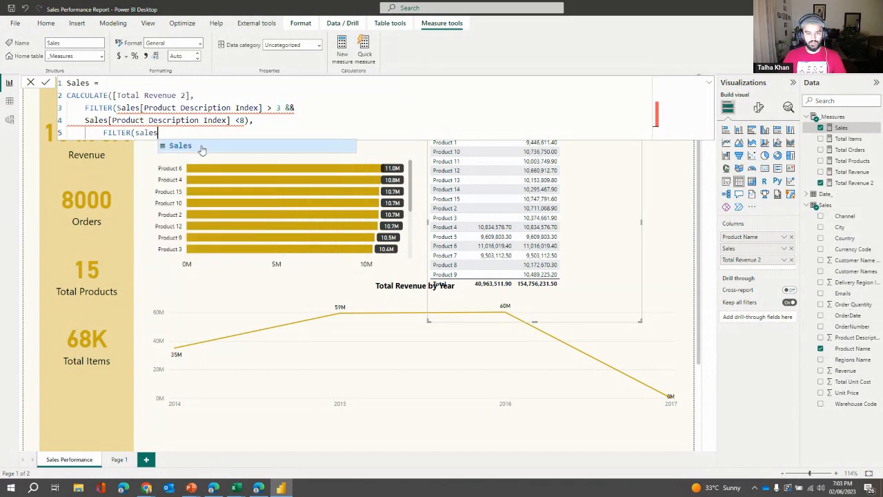
key(Tab)
text(, chan)
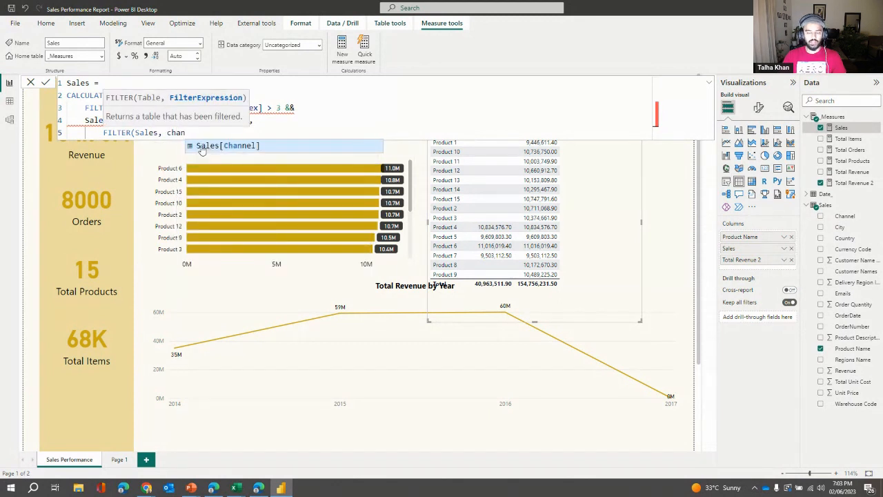
key(Tab)
text(= "Export"))
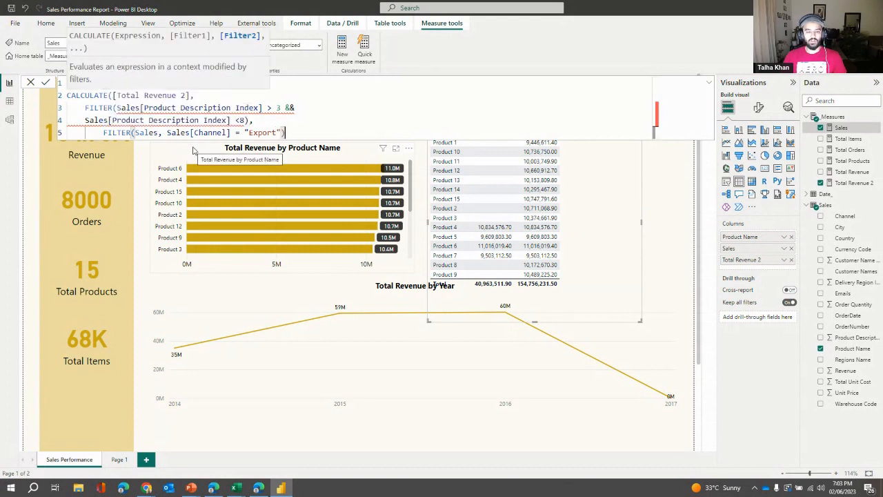
Step: Join the condition Sales[Product Description Index] <8 onto the same line as the first condition, after the &&
click(301, 109)
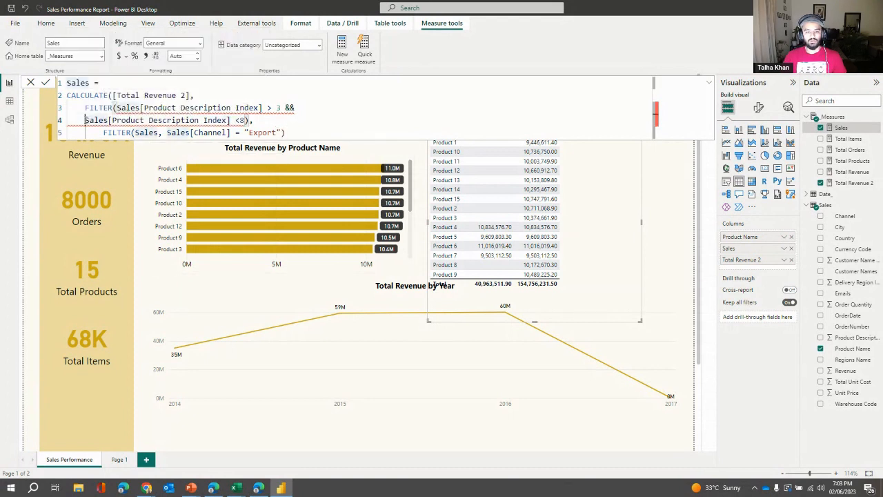
key(Delete)
key(Delete)
key(Delete)
key(Delete)
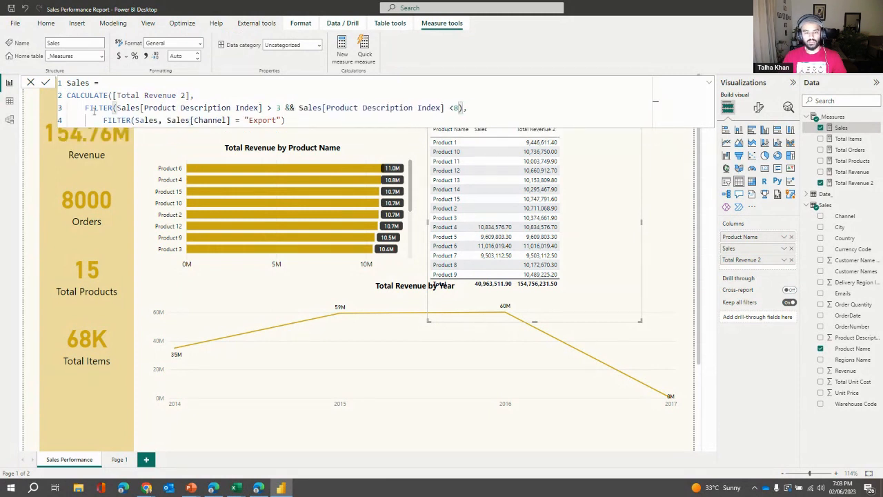
Step: Add the closing parenthesis for CALCULATE after the Export filter and commit the Sales formula
click(318, 121)
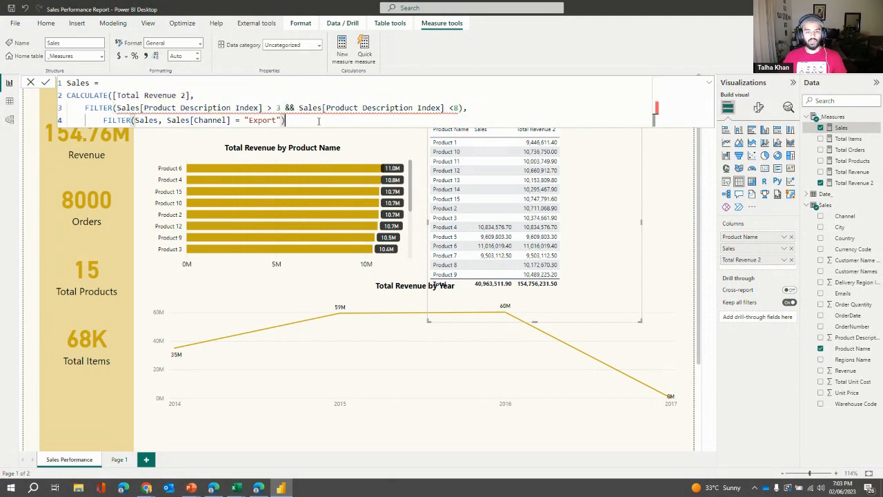
text())
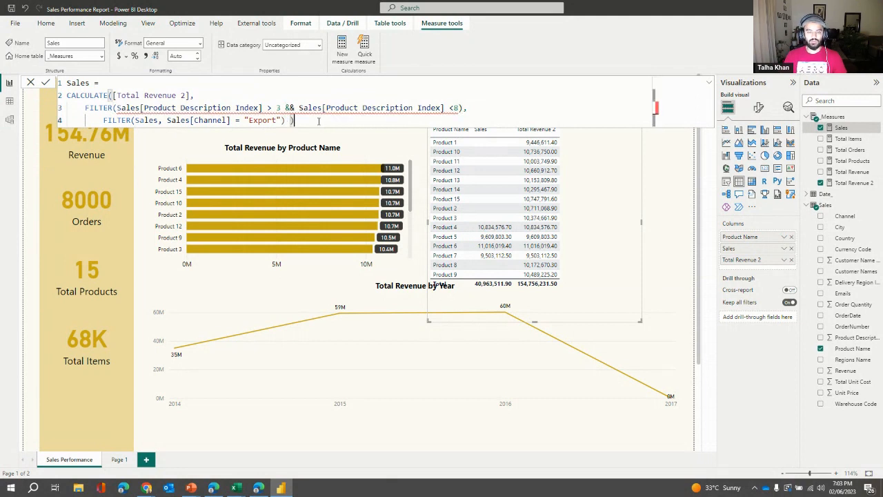
key(Return)
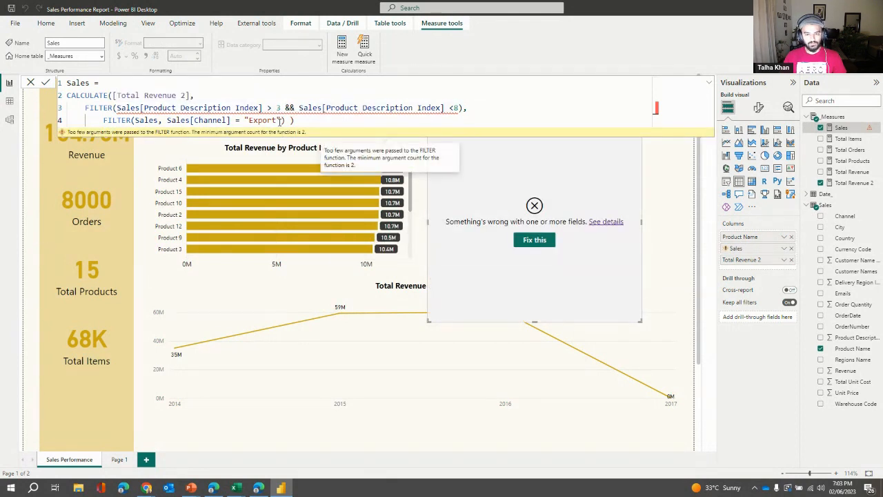
Step: Check the matching parentheses and arguments of both FILTER functions in the Sales formula
click(463, 107)
click(134, 120)
click(283, 120)
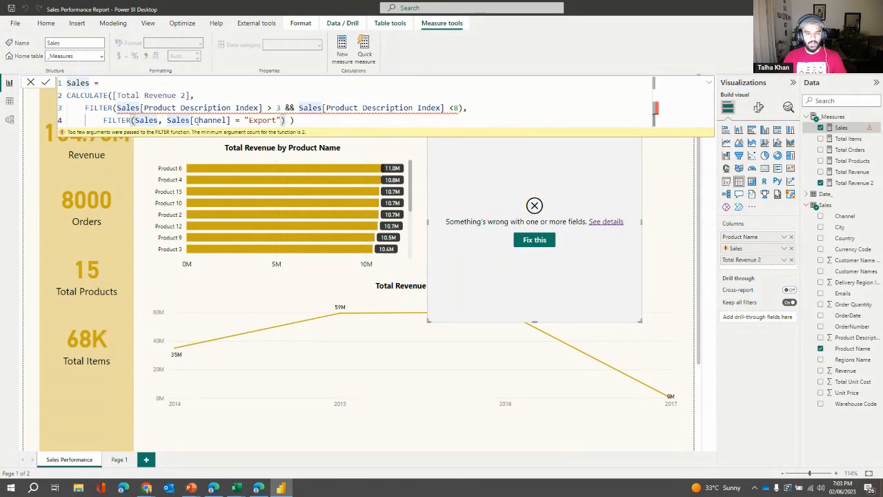
click(134, 120)
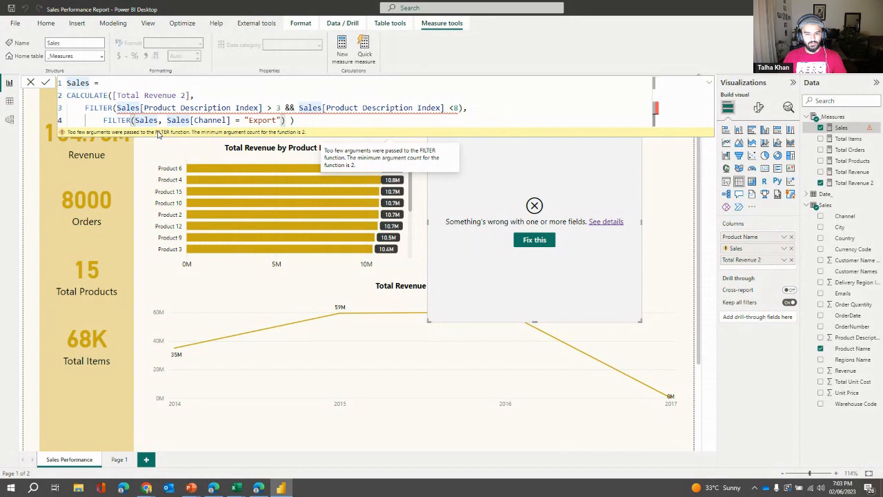
click(119, 107)
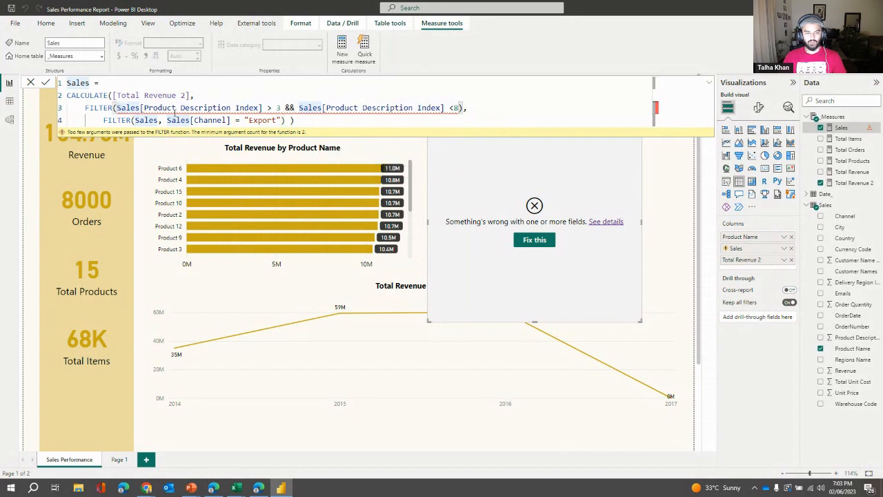
Step: Insert Sales as the first FILTER's table argument, keep Sales[Product Description Index] in the condition, and commit the measure
text(ales)
key(Tab)
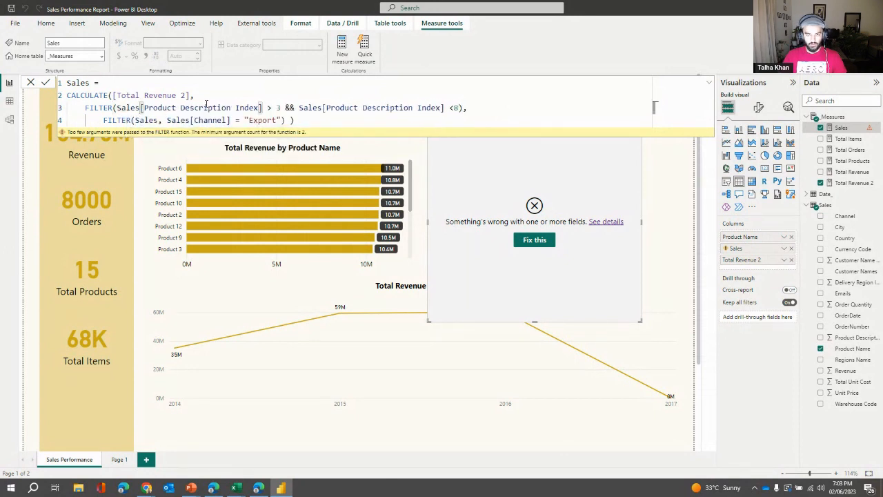
text(, )
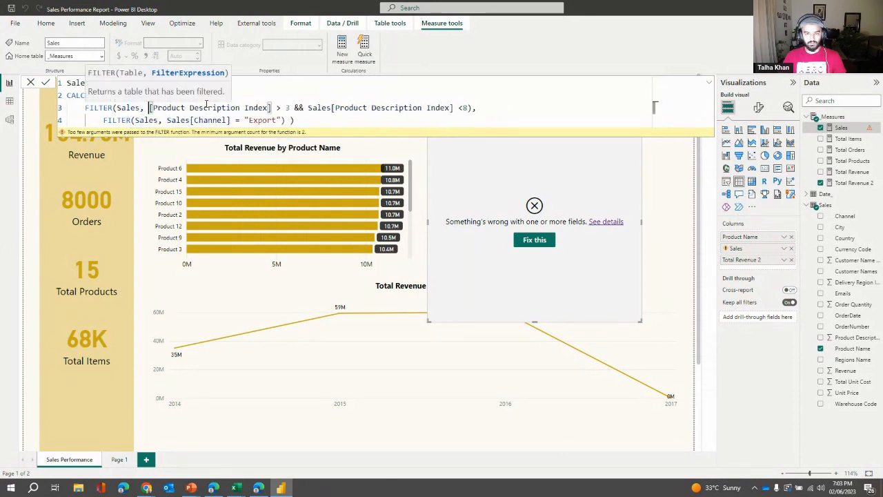
text(Sales)
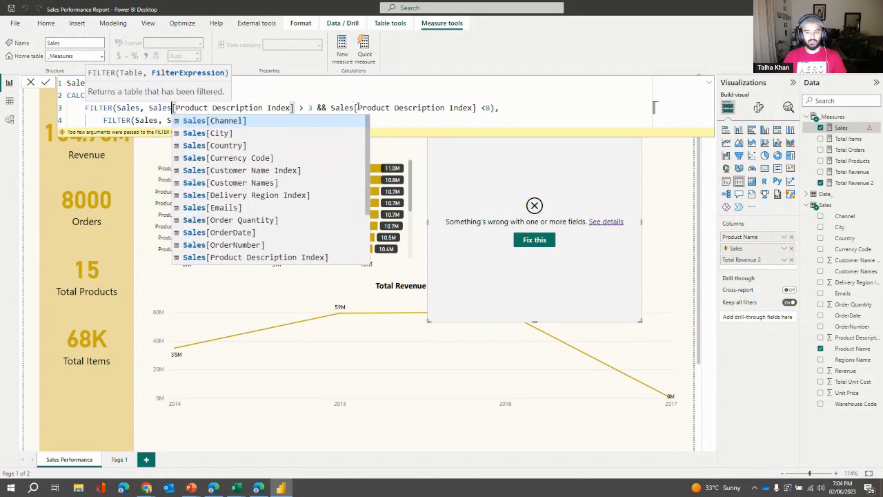
click(356, 107)
key(Return)
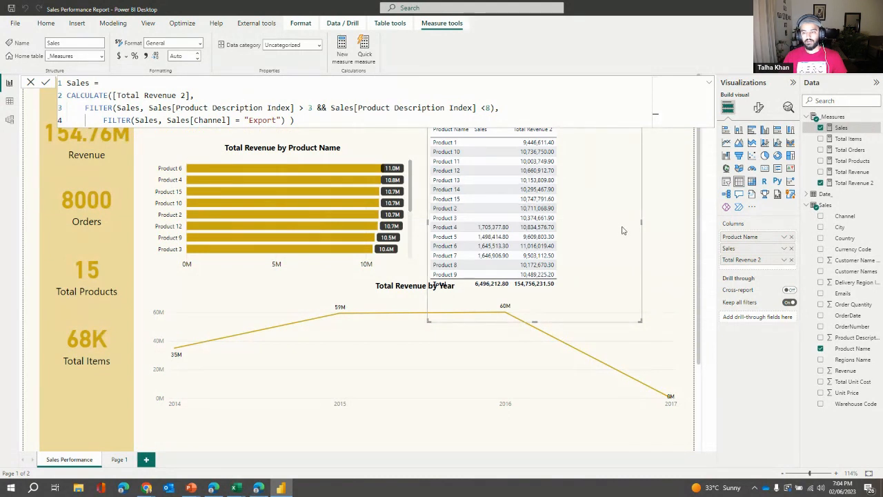
Step: Rename the Sales measure to Dax Formatting in its formula's first line
drag(310, 120, 64, 99)
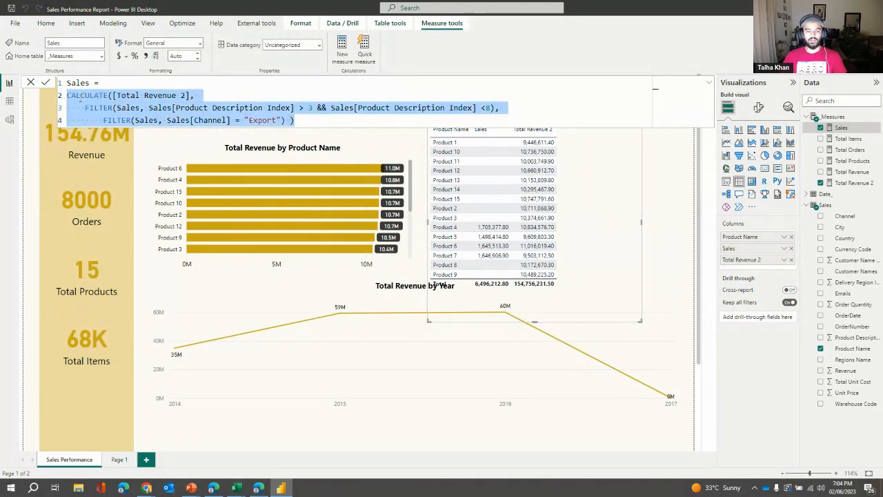
click(153, 108)
drag(304, 121, 46, 80)
click(124, 85)
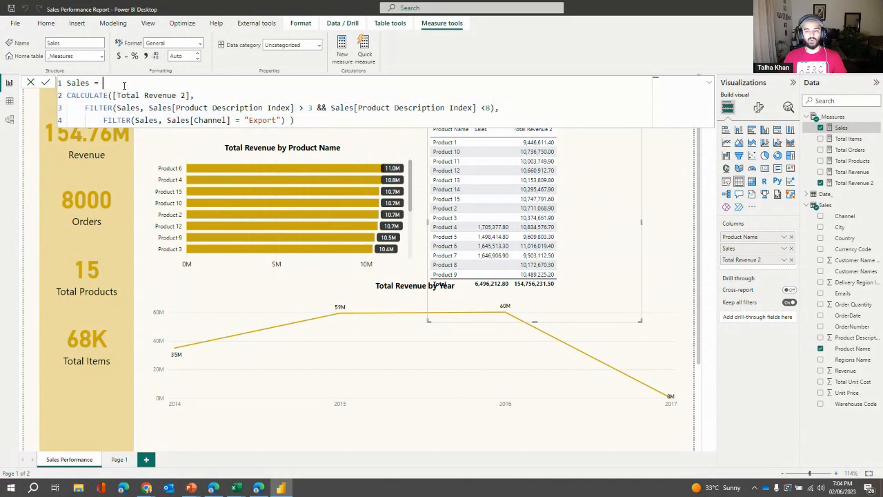
double_click(76, 83)
text(Dax Formatting)
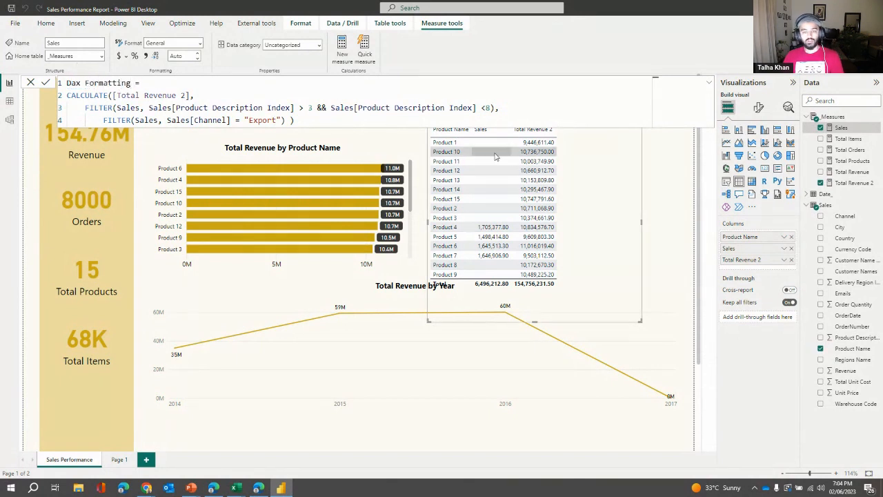
click(358, 116)
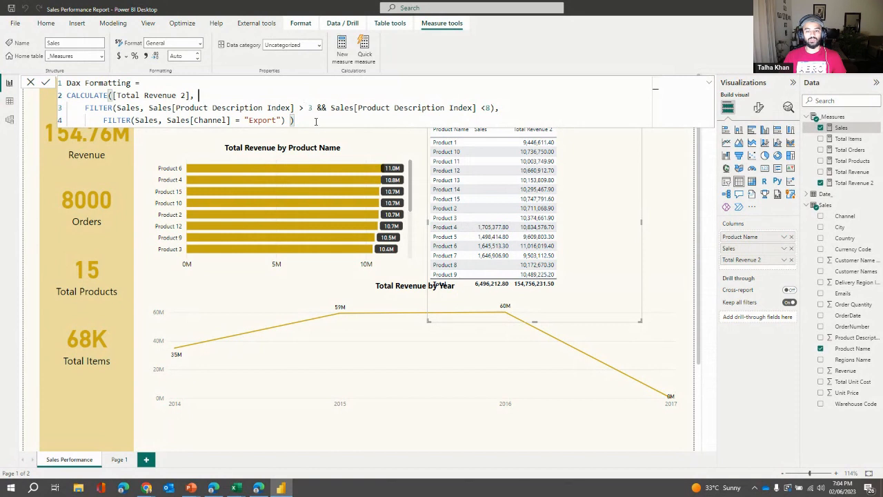
drag(295, 120, 61, 101)
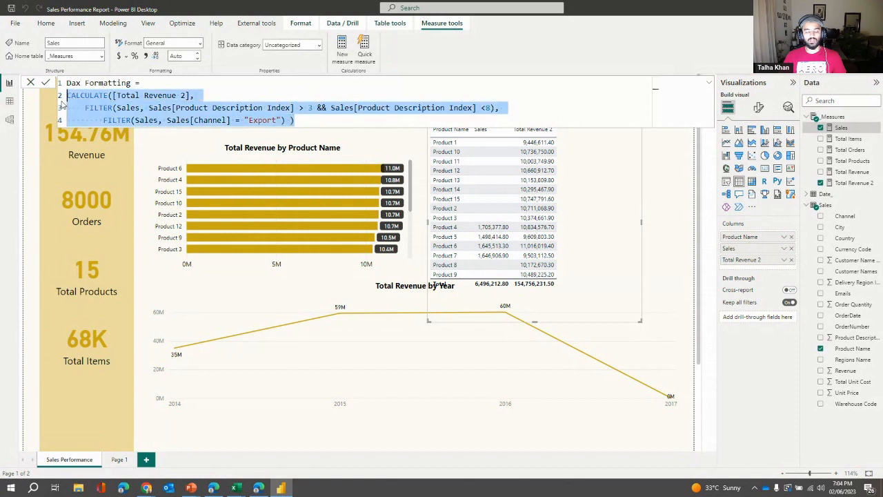
click(310, 120)
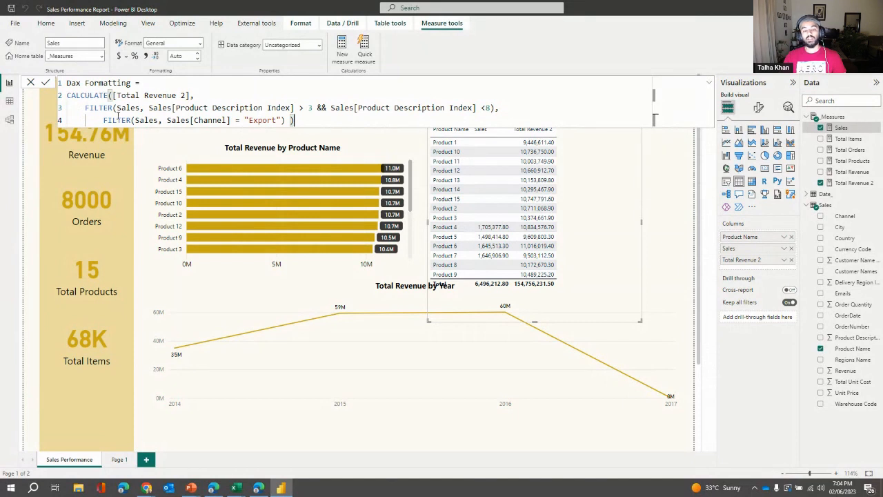
Step: Declare a variable ProductMin = 3 on a new line above the CALCULATE expression
click(153, 84)
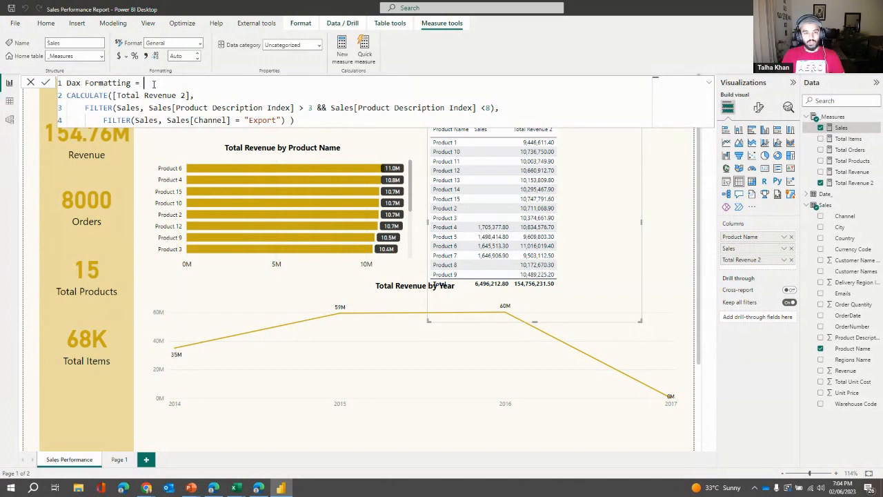
key(shift+Return)
text(VAR)
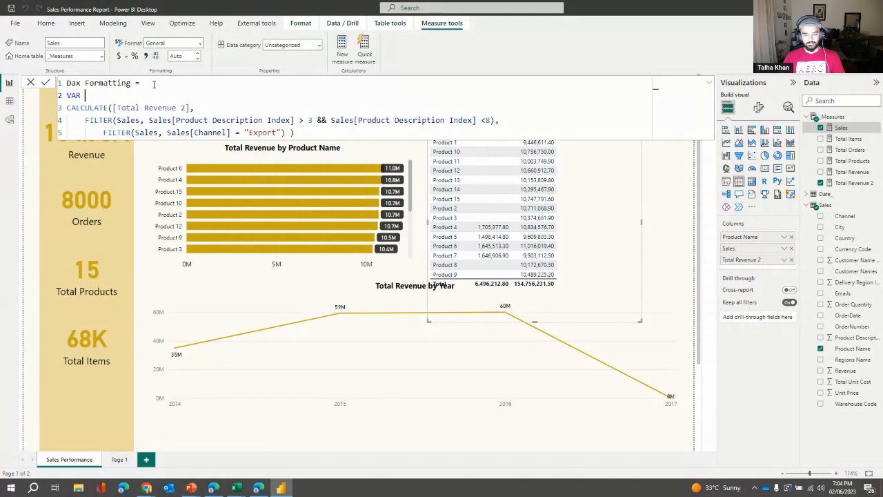
text(Pr)
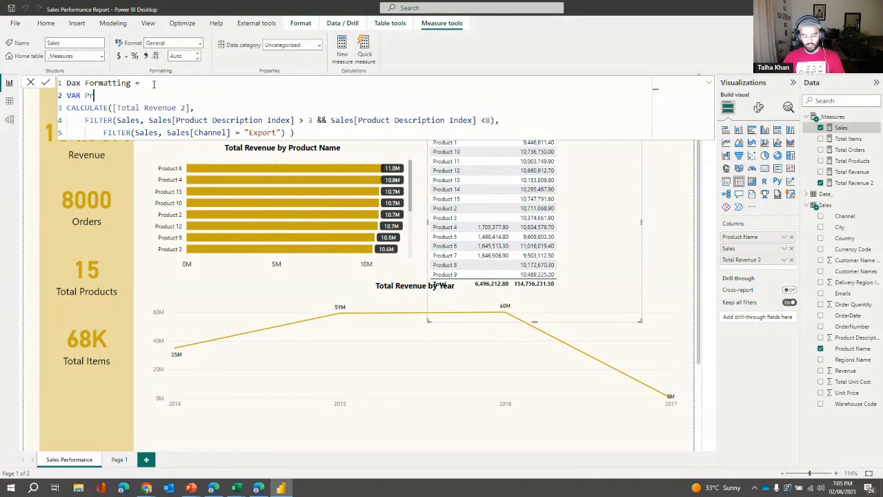
text(oductM)
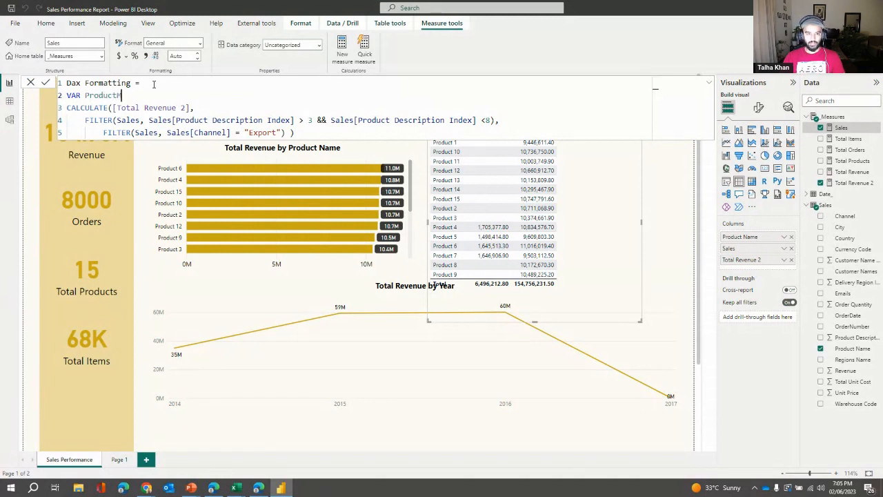
text(in = )
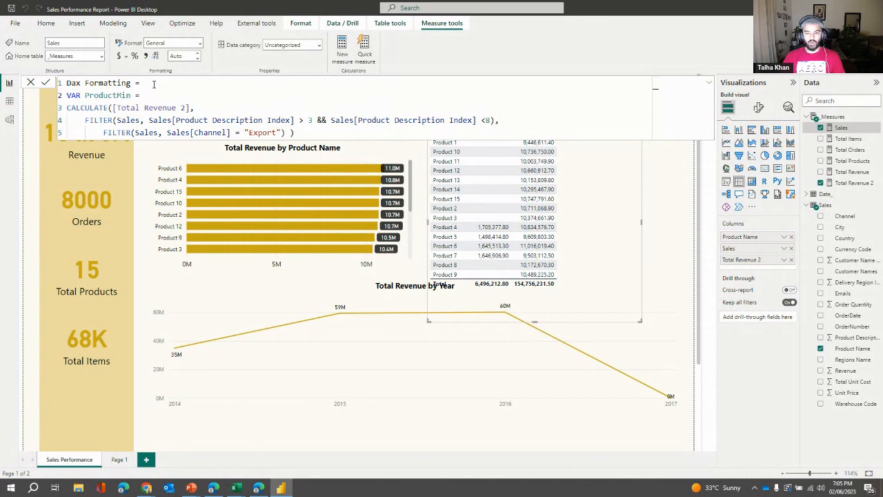
text(3)
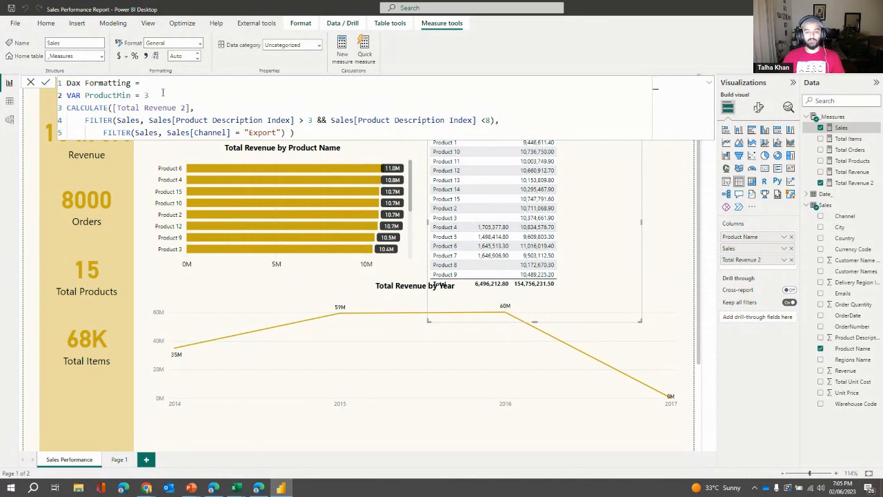
Step: Declare a second variable ProductMax = 8 on the line below ProductMin
key(Return)
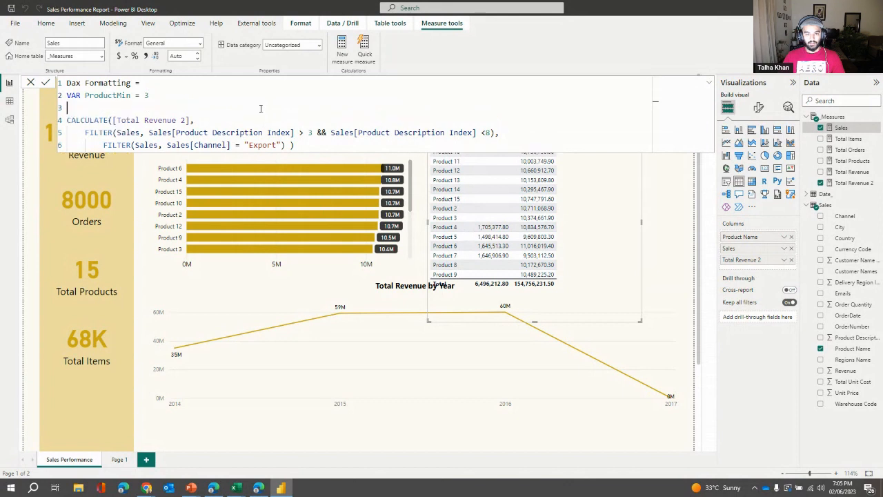
text(VAR )
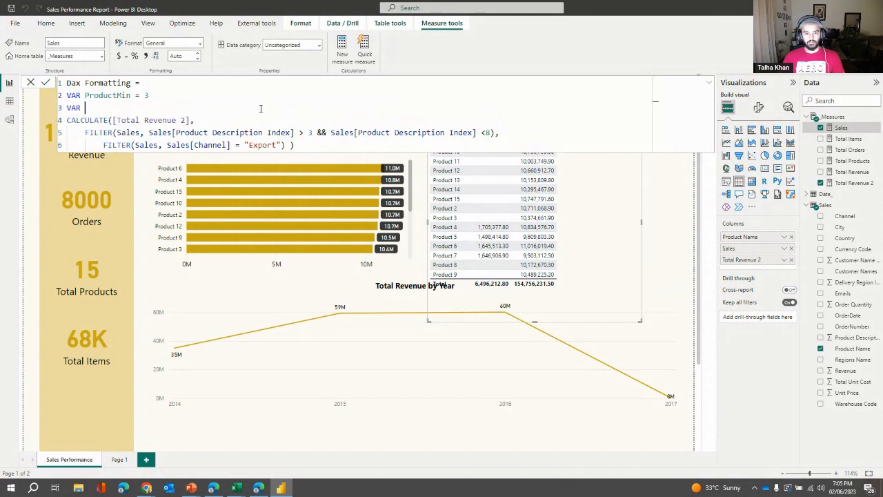
text(Prouuct)
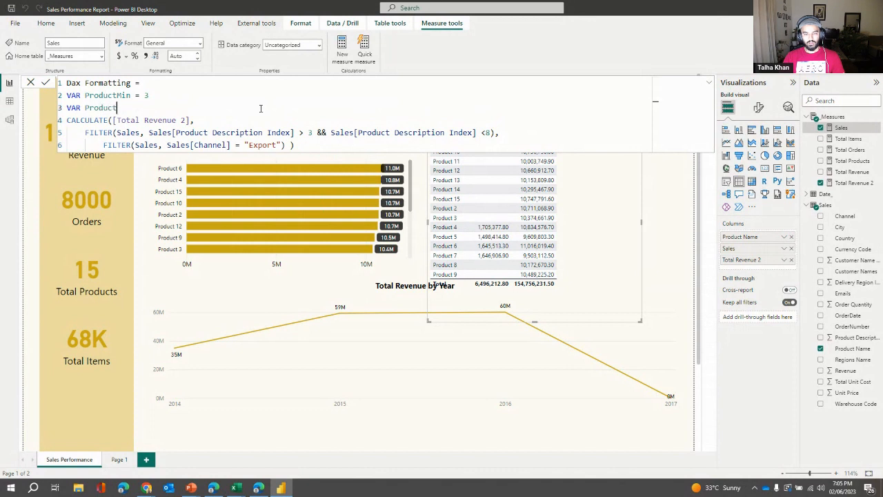
text(Max =)
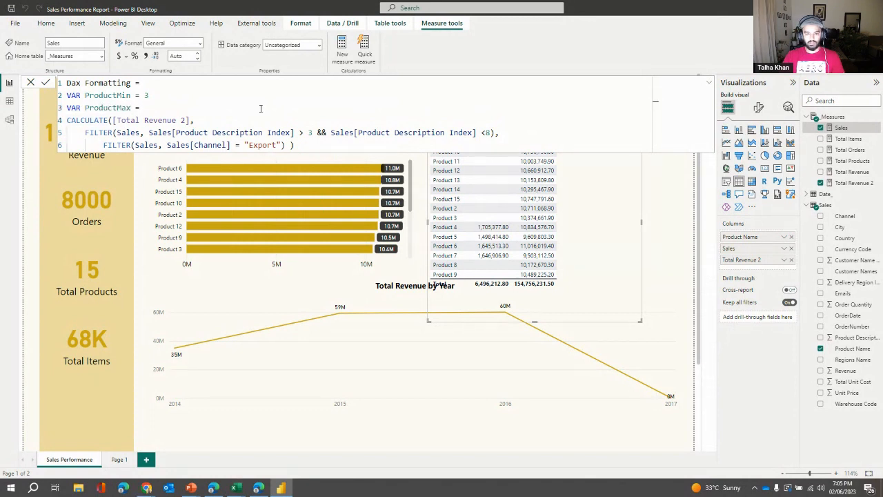
text(8)
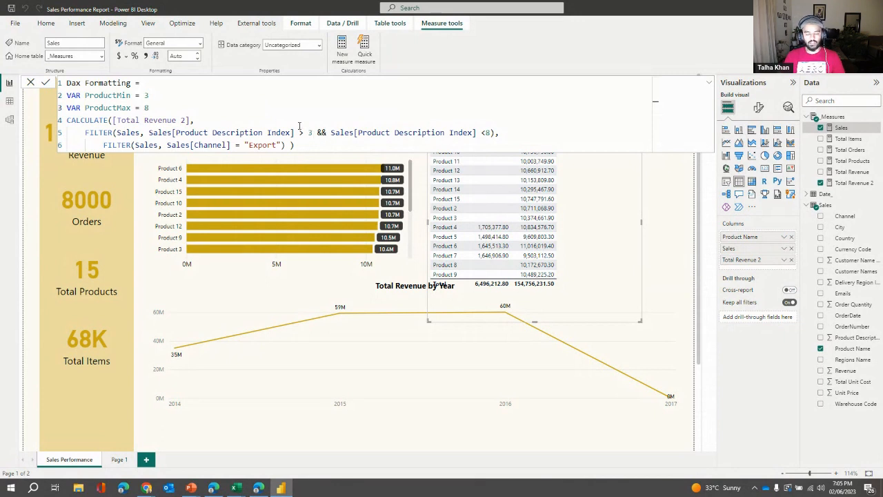
Step: Add a blank line and a Return keyword between the variable declarations and the CALCULATE expression
key(Return)
key(Return)
text(Return)
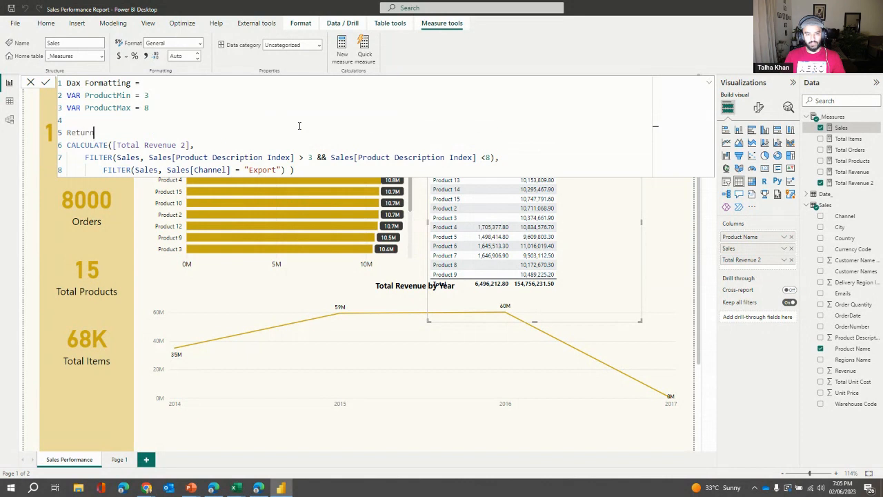
Step: Replace the hard-coded 3 in the first FILTER condition with the ProductMin variable
double_click(310, 157)
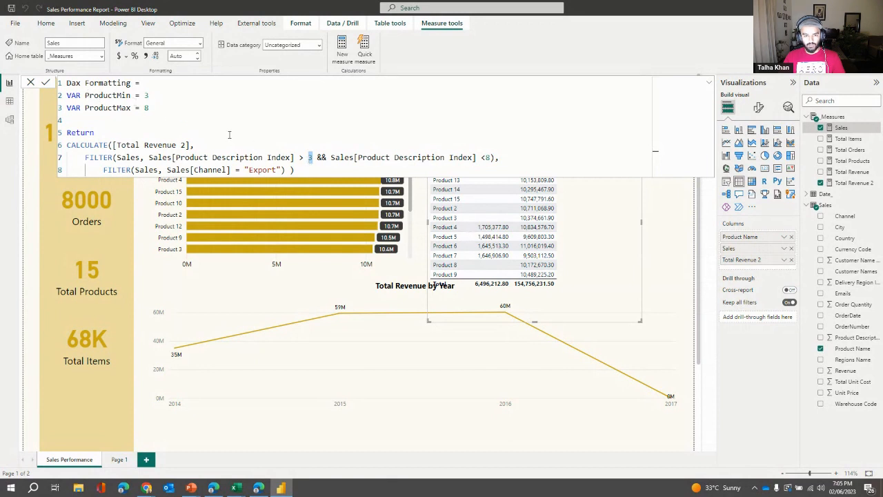
text(Prod)
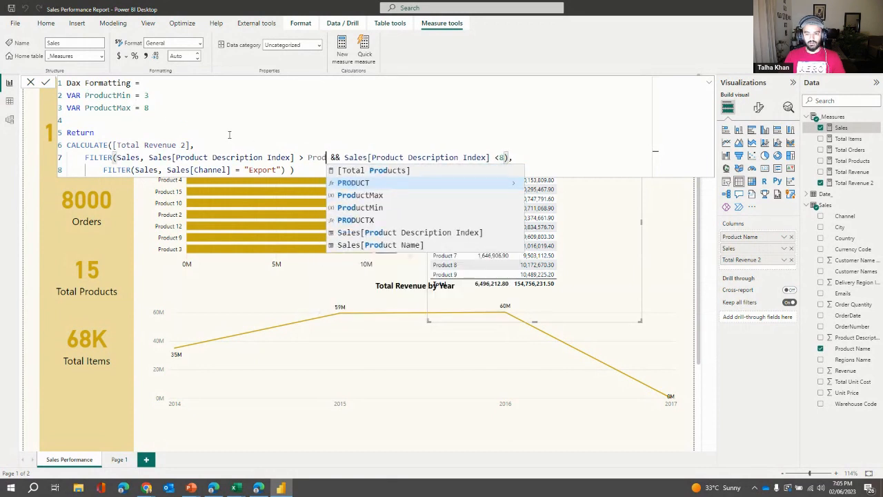
key(Down)
key(Down)
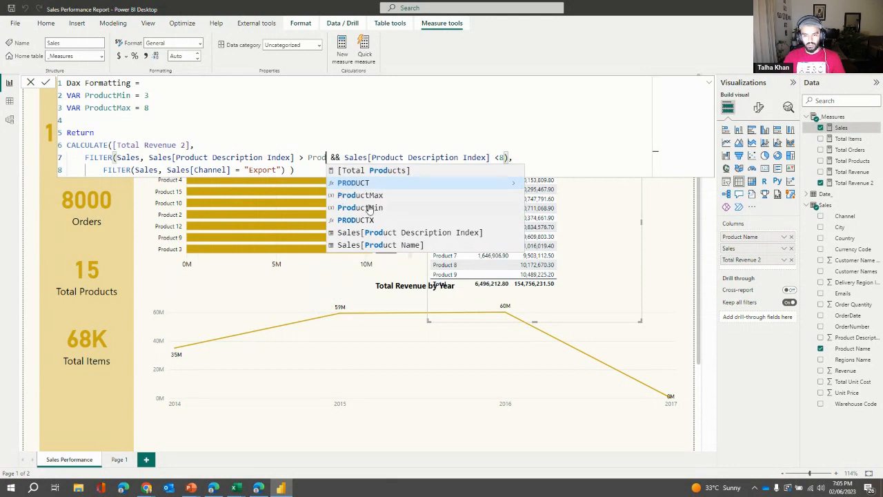
key(Tab)
Step: Replace the hard-coded 8 in the first FILTER condition with the ProductMax variable and commit the measure
double_click(529, 157)
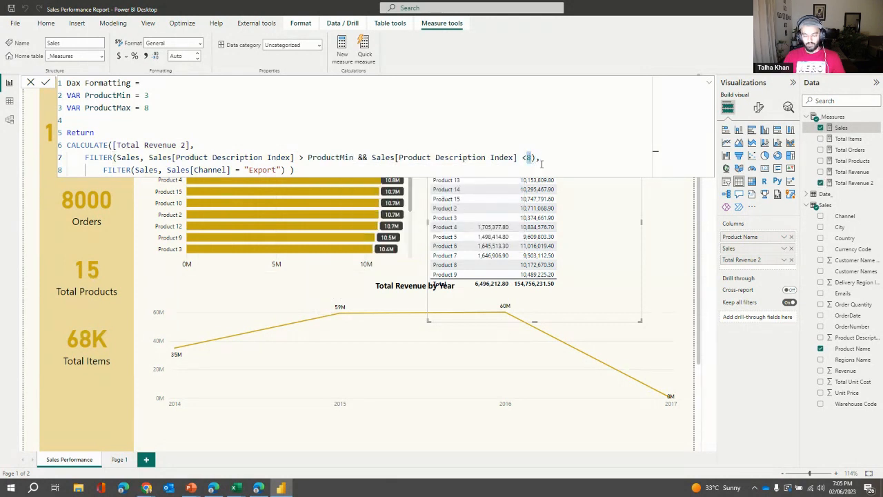
text(Prod)
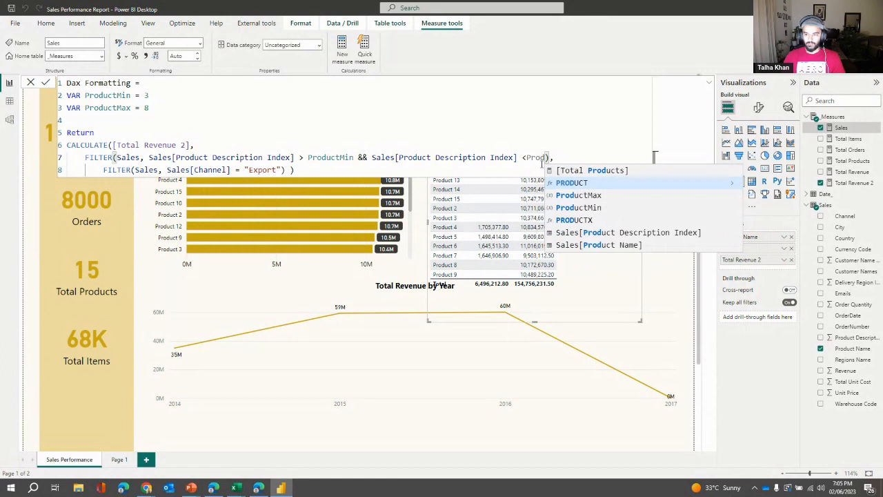
click(573, 195)
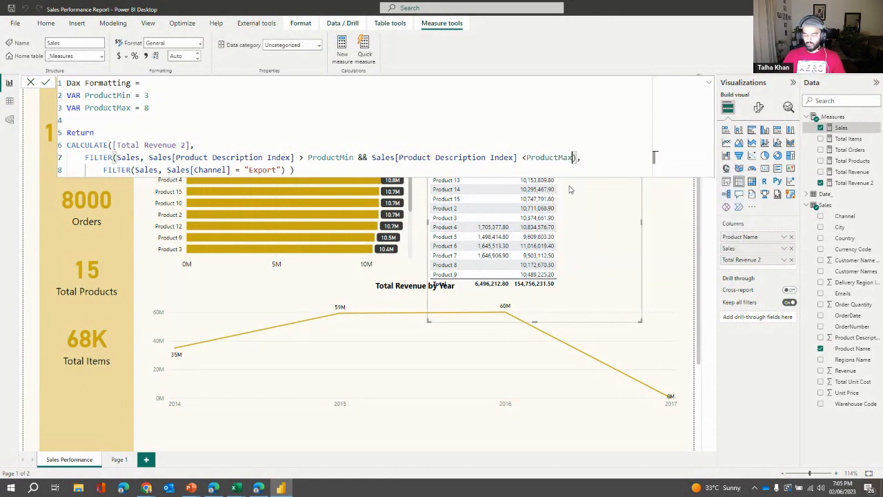
key(Return)
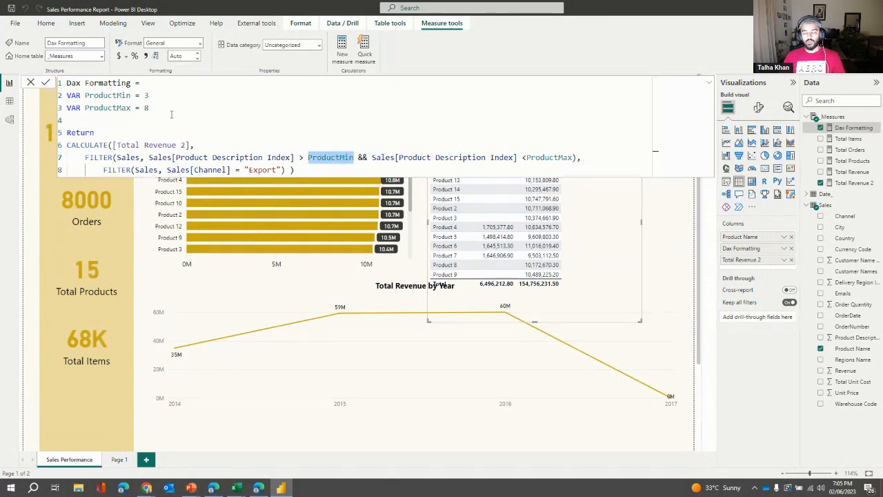
click(655, 107)
drag(152, 108, 89, 107)
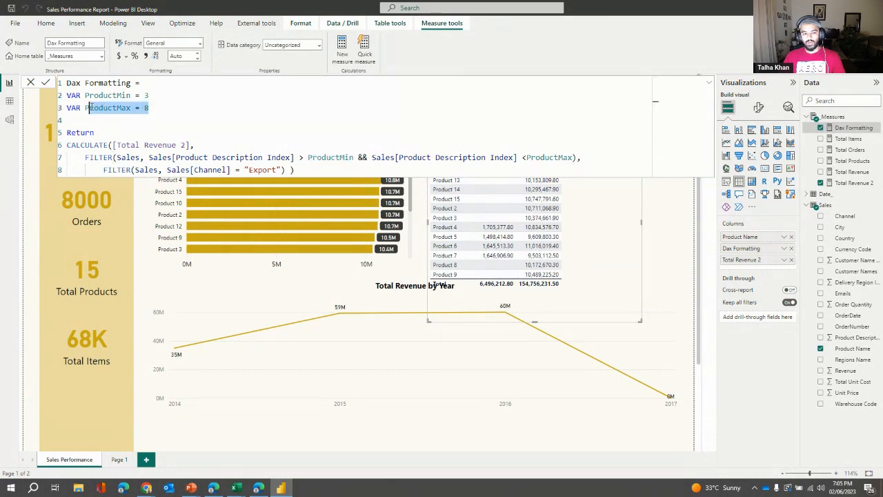
click(97, 108)
drag(309, 167, 69, 133)
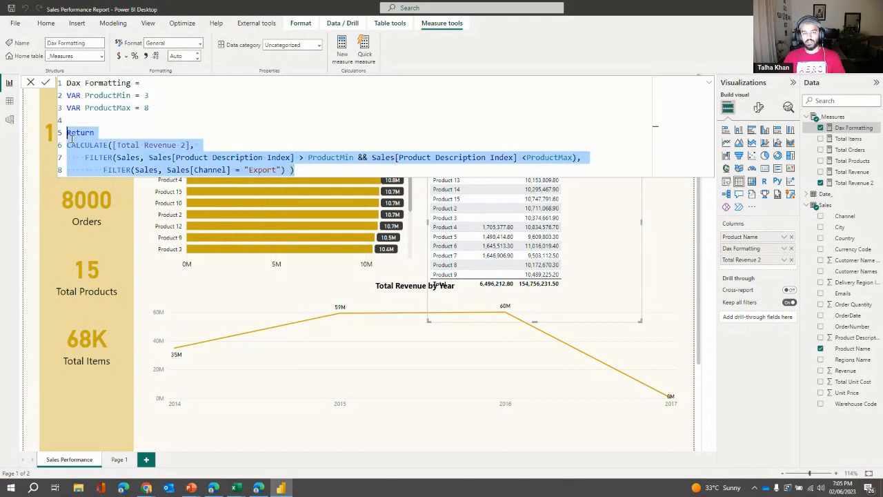
Step: Set the ProductMin variable to 1 and commit the measure
click(155, 95)
key(BackSpace)
text(4)
text(1)
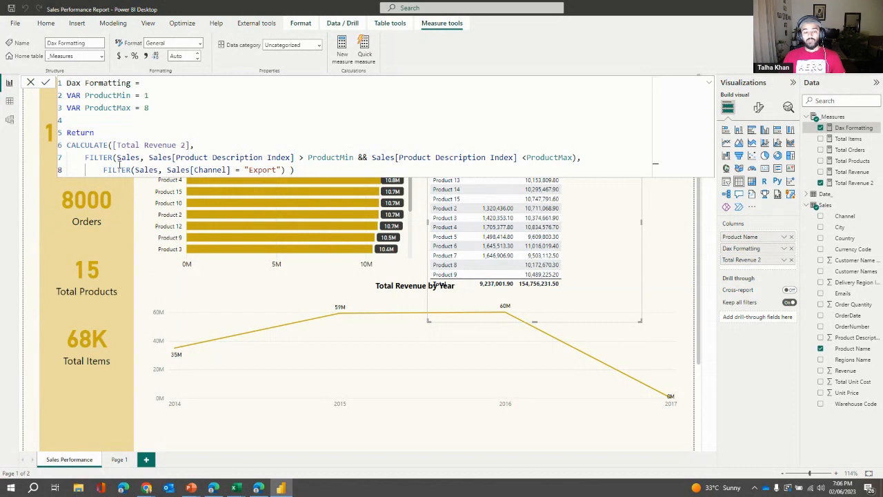
Step: Declare a ProductFilter variable below ProductMax that holds a copy of the first FILTER expression using ProductMin and ProductMax
drag(84, 157, 578, 157)
key(ctrl+c)
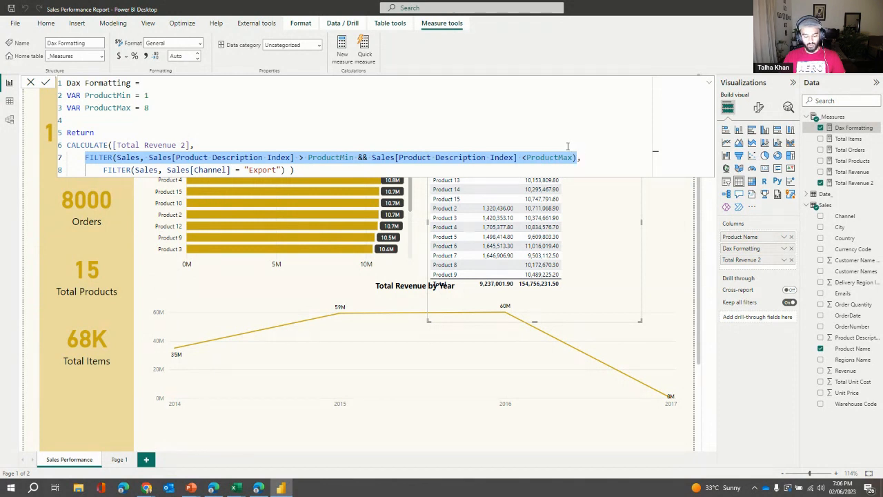
click(130, 118)
text(VAR)
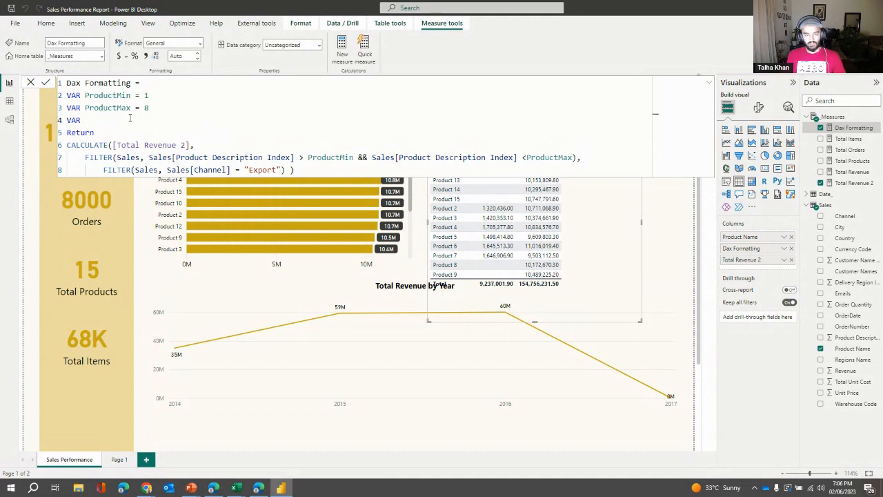
text( Pr)
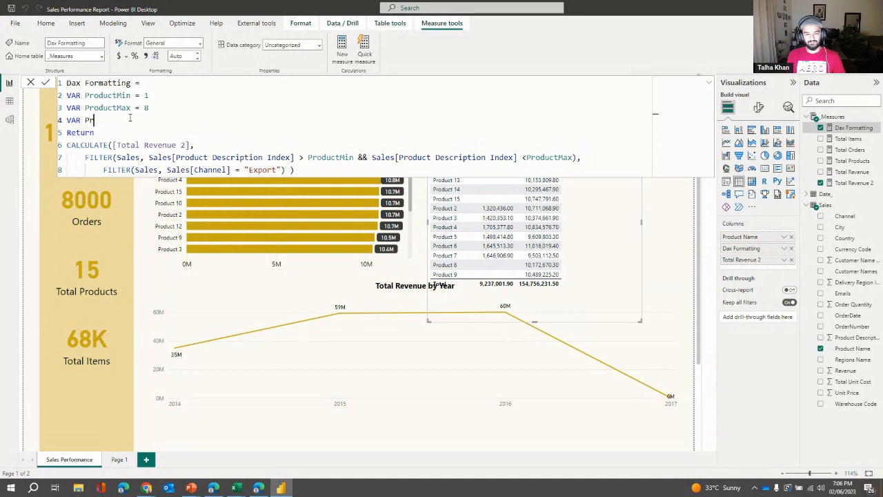
text(oductFilter)
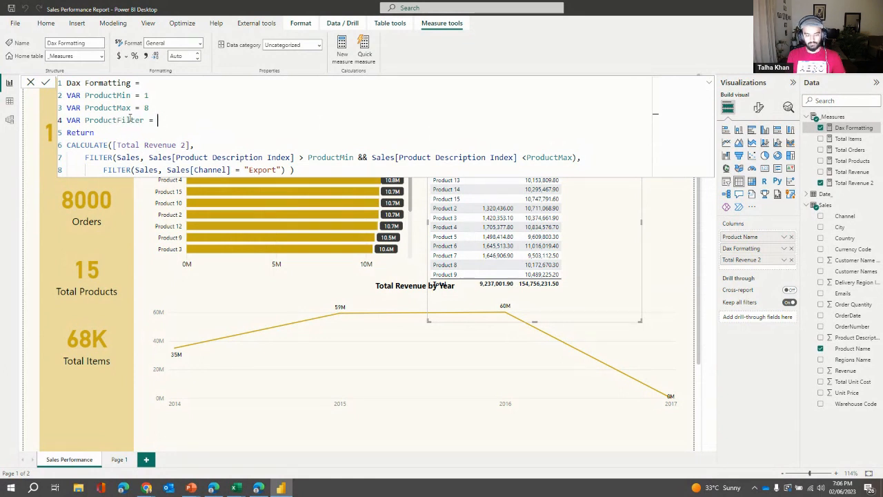
text( =)
key(ctrl+v)
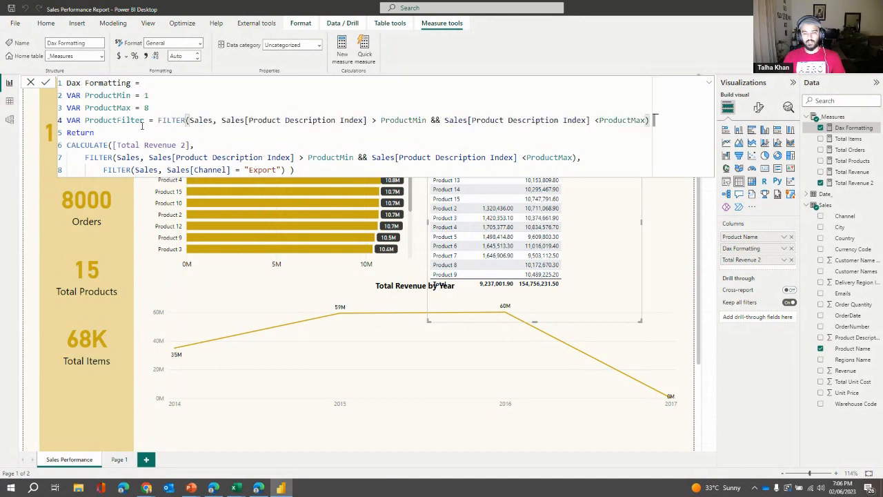
Step: Replace the first FILTER expression inside CALCULATE with the ProductFilter variable and commit the measure
drag(85, 158, 578, 158)
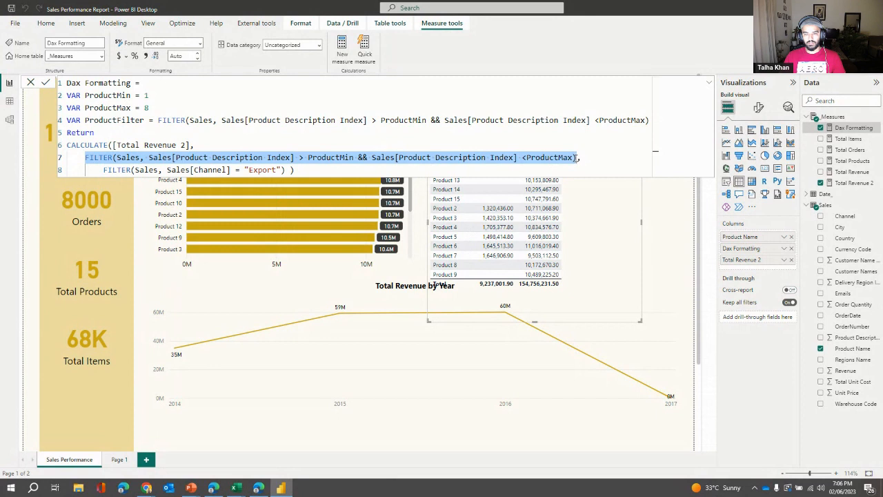
text(Produ,)
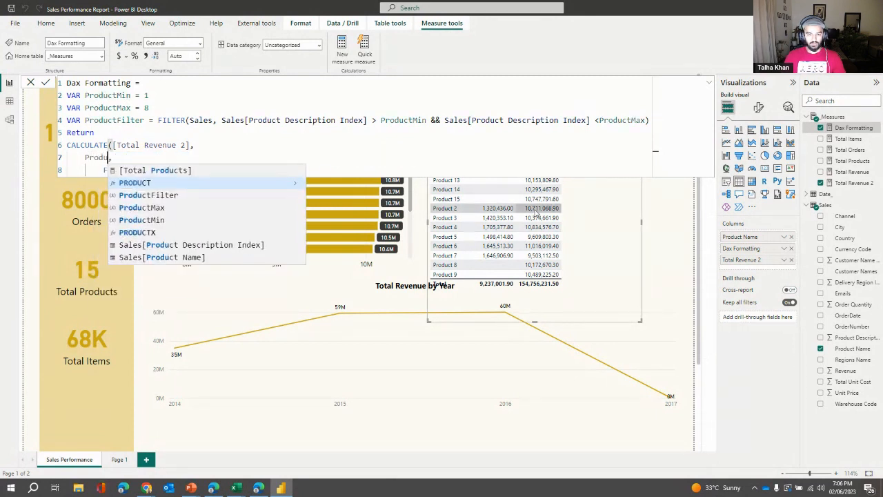
click(187, 196)
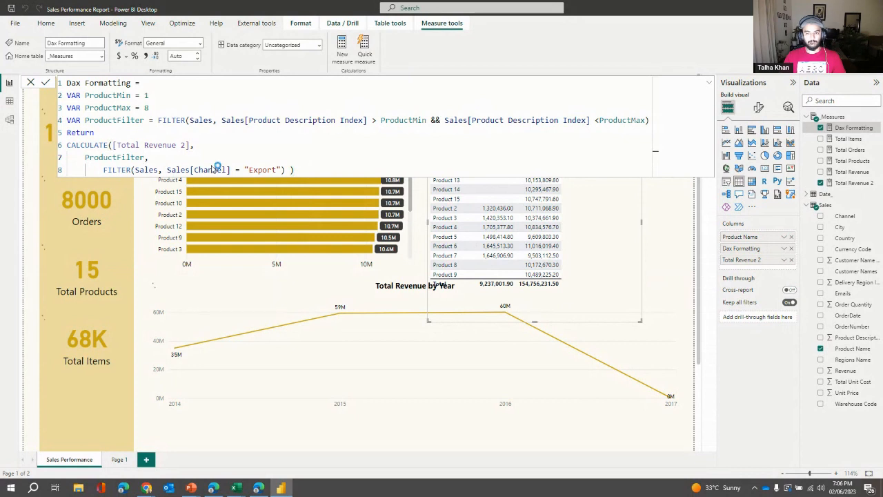
Step: Insert two blank lines between the ProductFilter declaration and the Return keyword
click(68, 133)
key(Return)
key(Return)
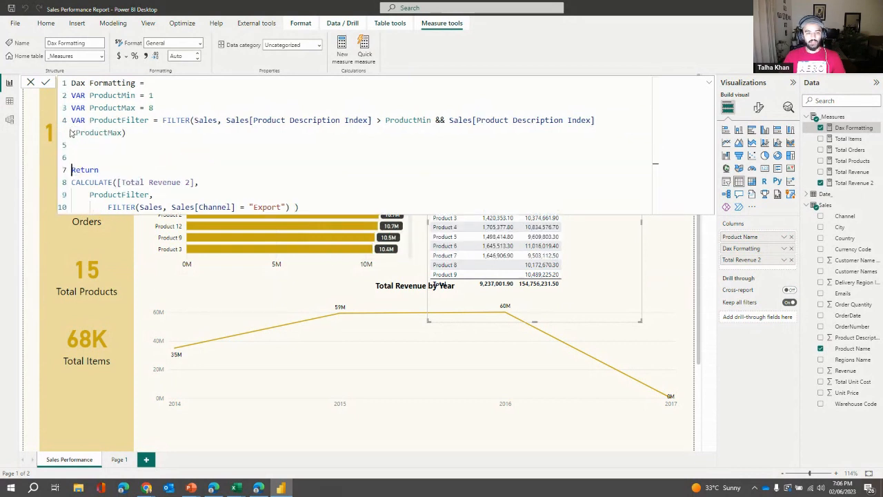
click(136, 135)
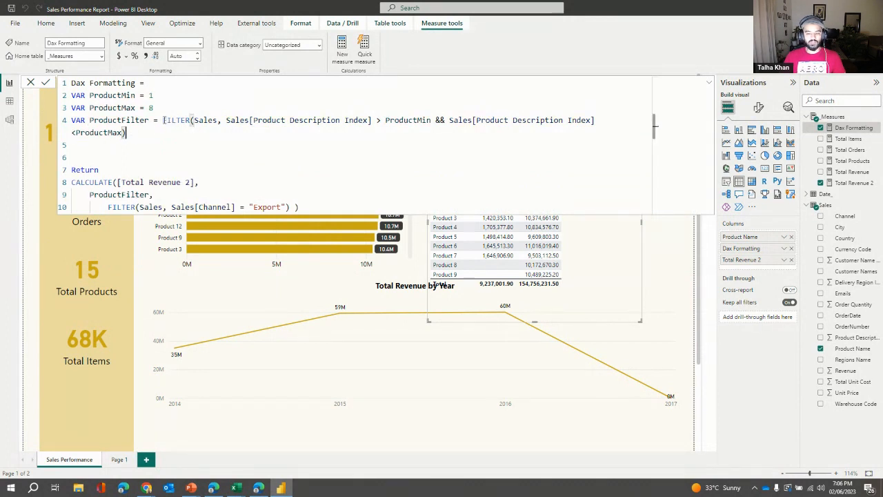
click(122, 146)
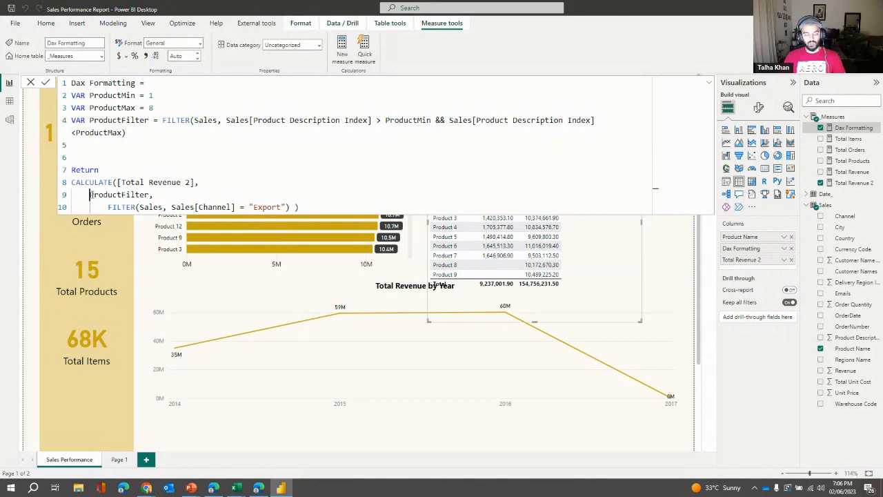
drag(90, 195, 150, 196)
click(148, 194)
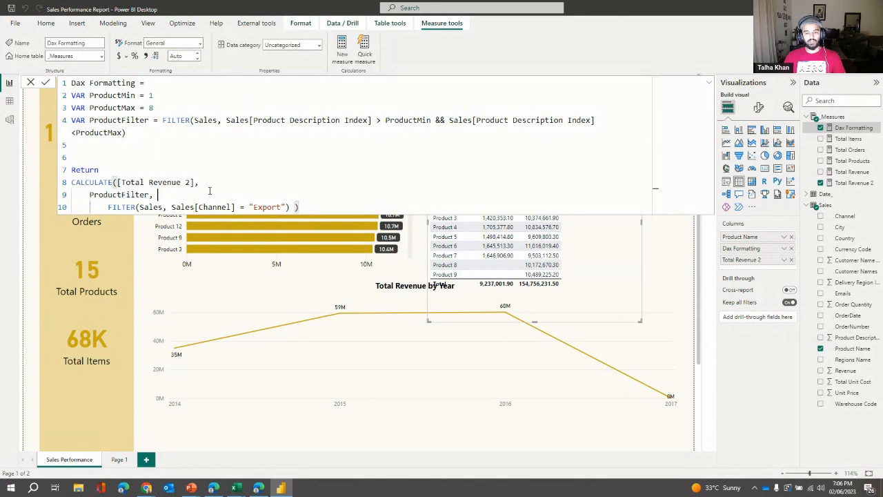
Step: Declare a Channel variable below ProductFilter, copying in the FILTER expression that limits Sales[Channel] to "Export"
drag(107, 207, 117, 207)
drag(207, 207, 290, 207)
key(ctrl+c)
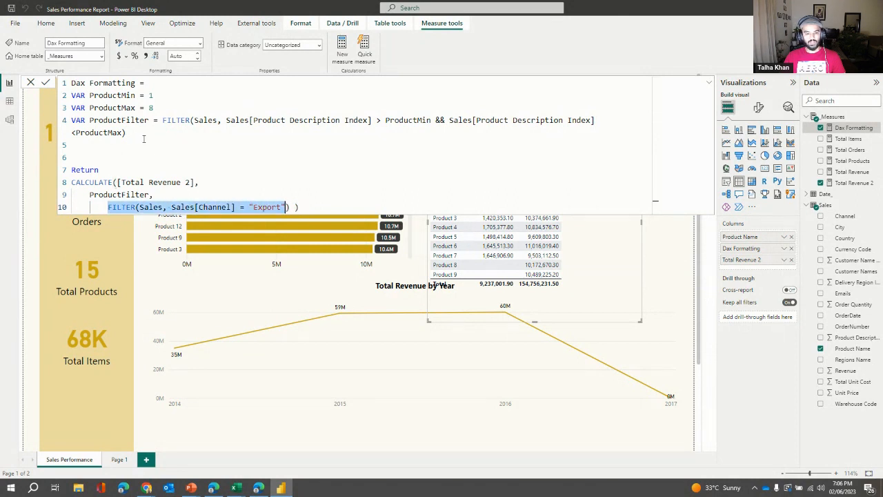
click(135, 143)
text(VAR Channel )
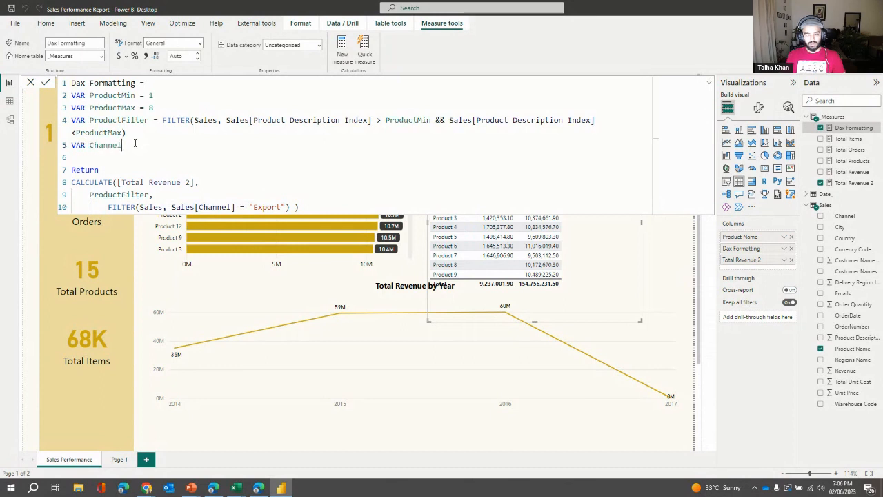
text(=)
key(ctrl+v)
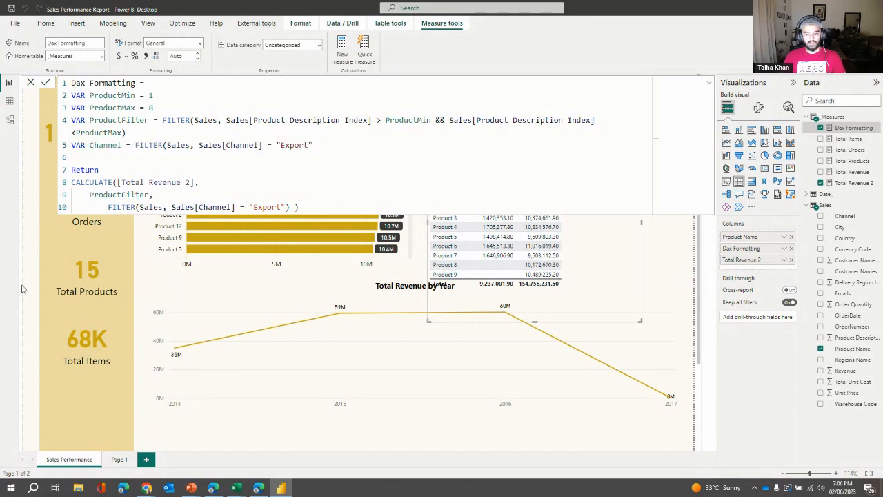
Step: Replace the Export FILTER expression inside CALCULATE with Channel, and add the missing closing parenthesis to the Channel variable's declaration
drag(109, 207, 287, 207)
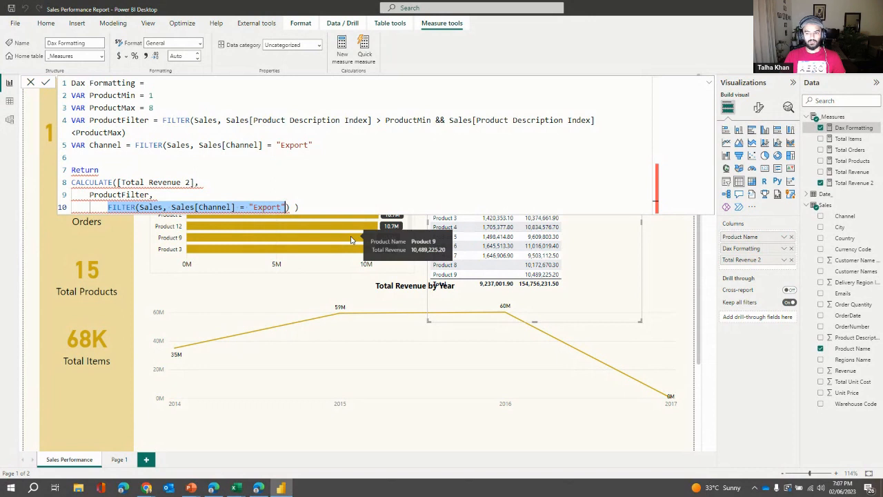
key(BackSpace)
text(Channe)
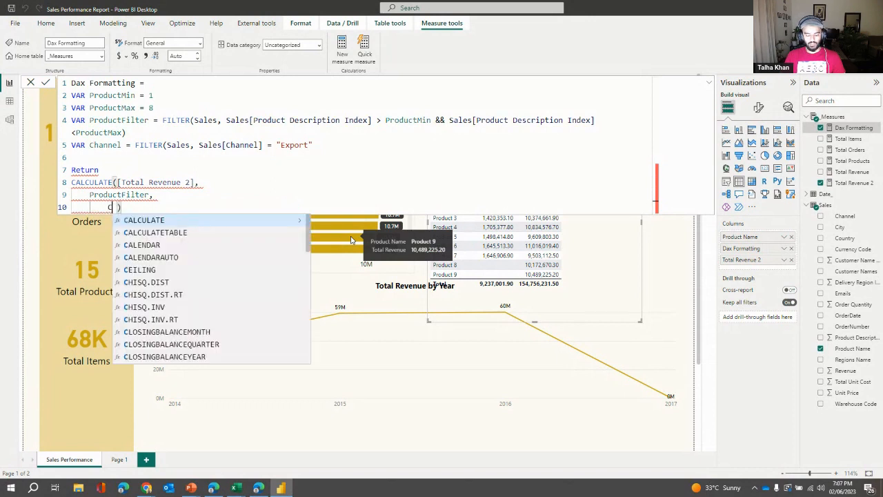
text(l)
click(332, 146)
text())
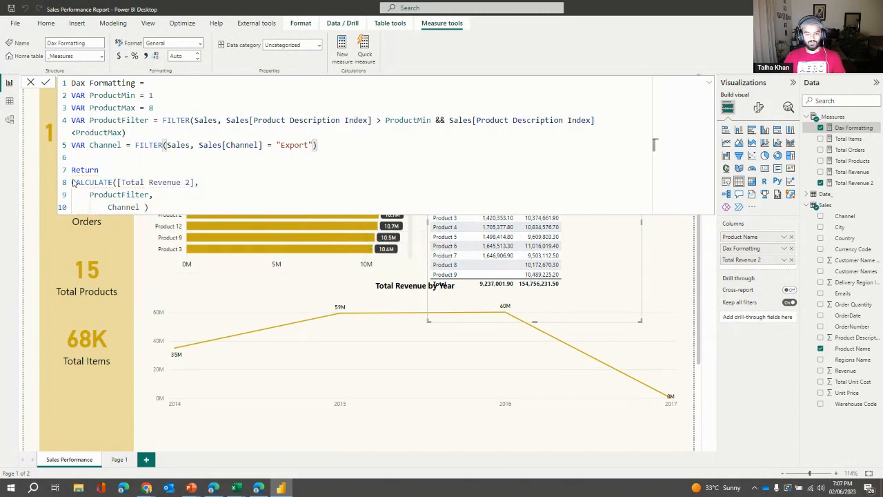
Step: Re-enter the Channel variable as the last CALCULATE argument and commit the measure
double_click(121, 207)
text(Chann)
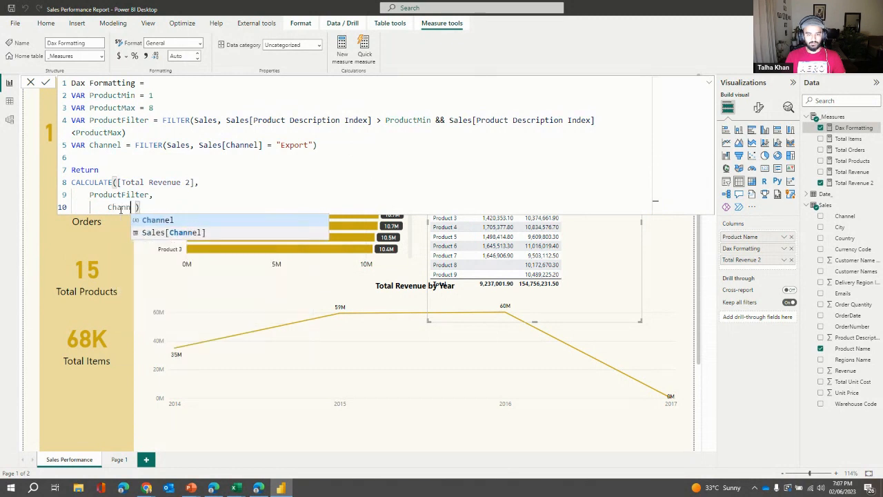
click(161, 221)
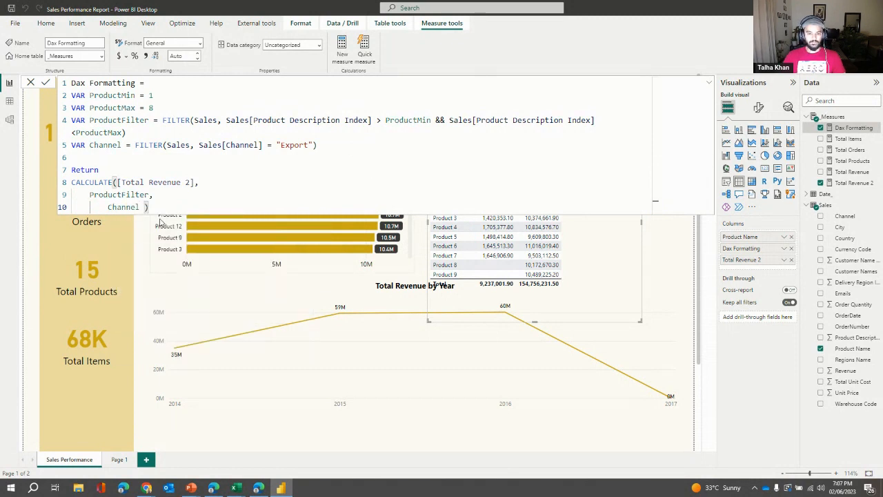
key(Return)
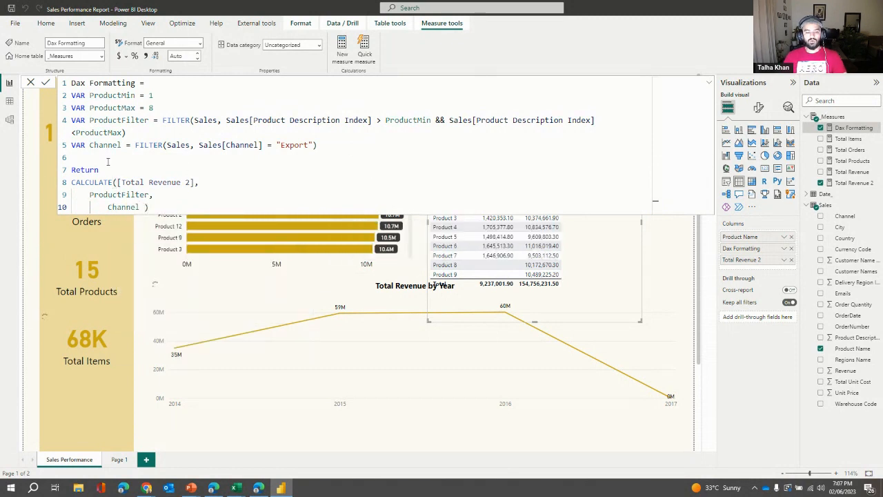
Step: Examine the filter variable declarations and the CALCULATE expression after Return that uses them
drag(86, 162, 178, 209)
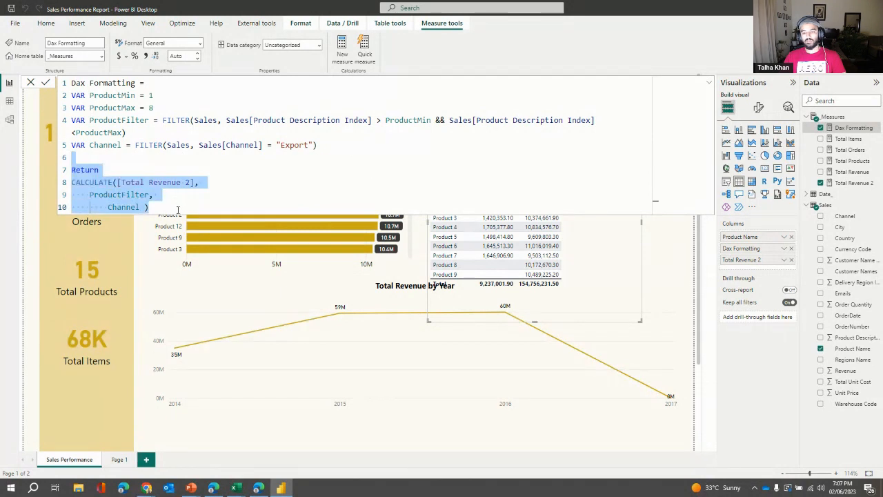
drag(339, 148, 80, 144)
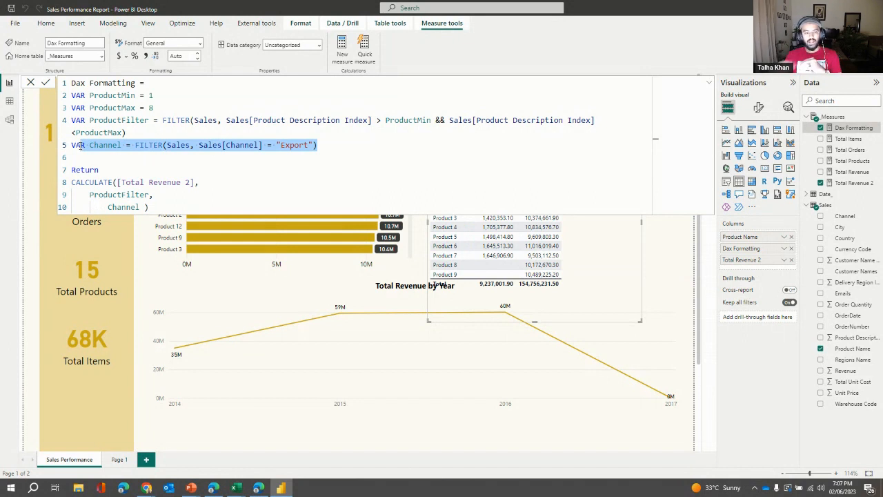
triple_click(122, 120)
click(151, 182)
drag(159, 209, 69, 178)
click(131, 120)
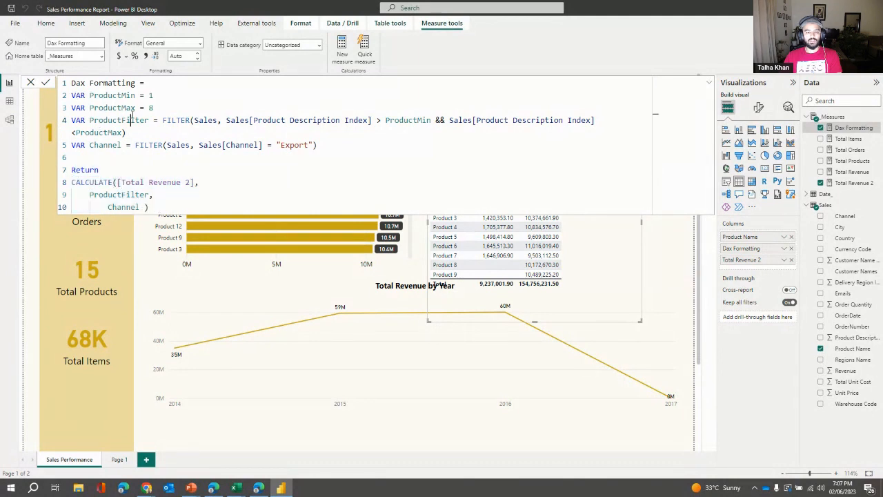
click(165, 211)
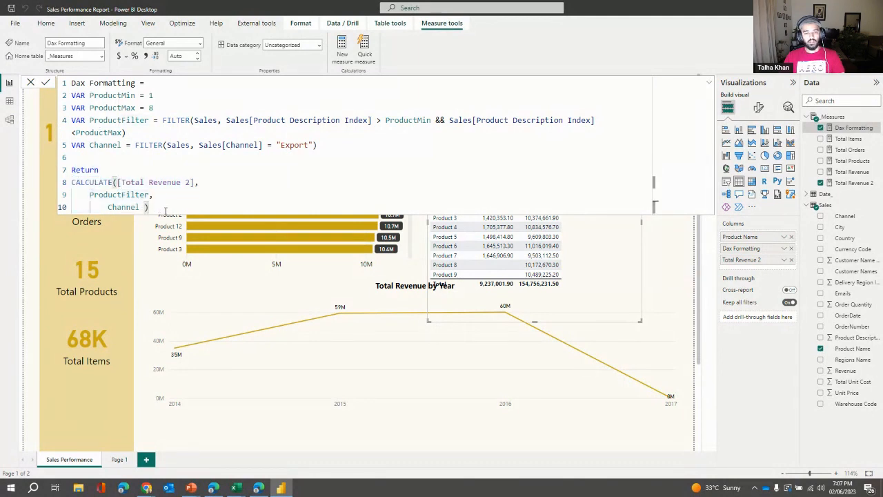
click(217, 95)
text(--)
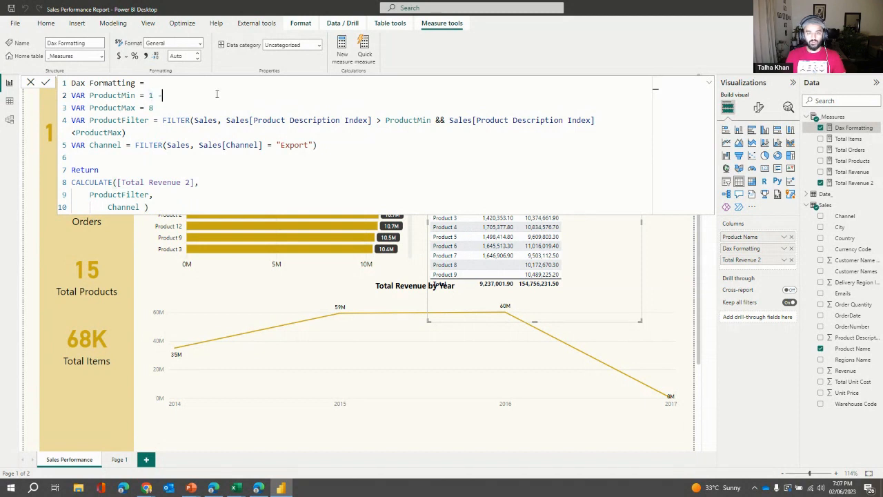
key(BackSpace)
key(BackSpace)
key(BackSpace)
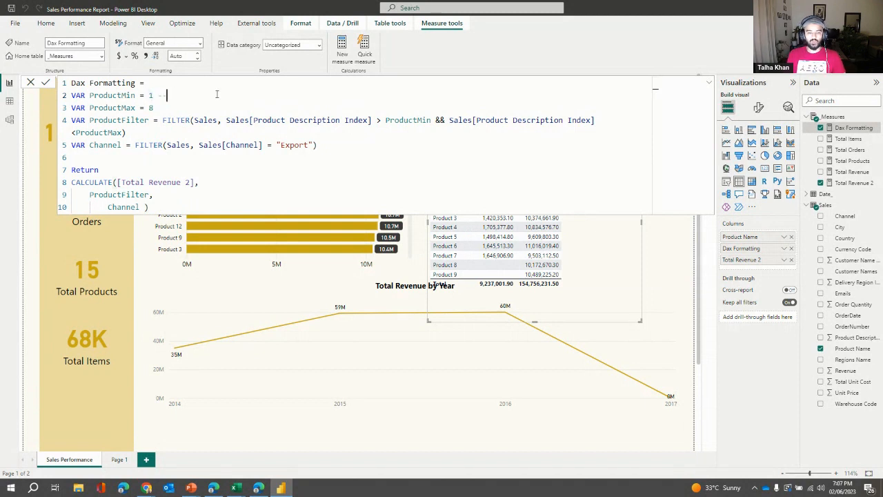
text(//)
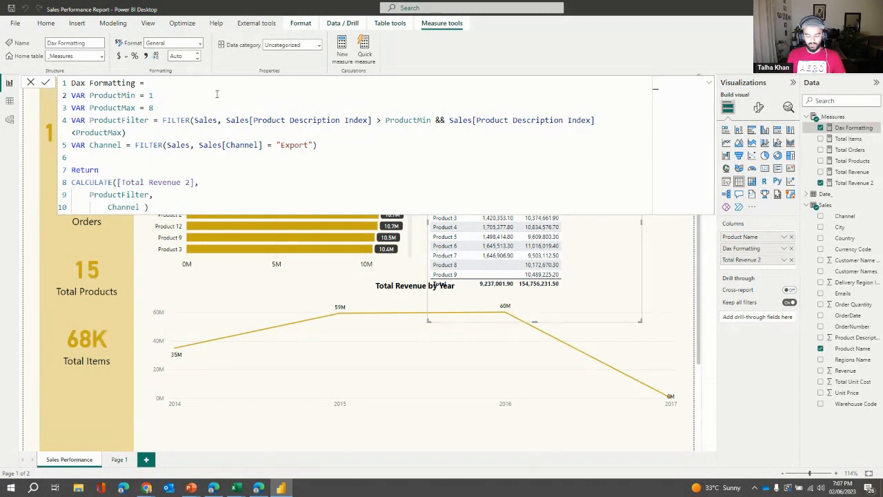
key(BackSpace)
key(BackSpace)
key(BackSpace)
Step: Add the comment "//here I am calculating XYZ" after the [Total Revenue 2] argument of CALCULATE
click(225, 180)
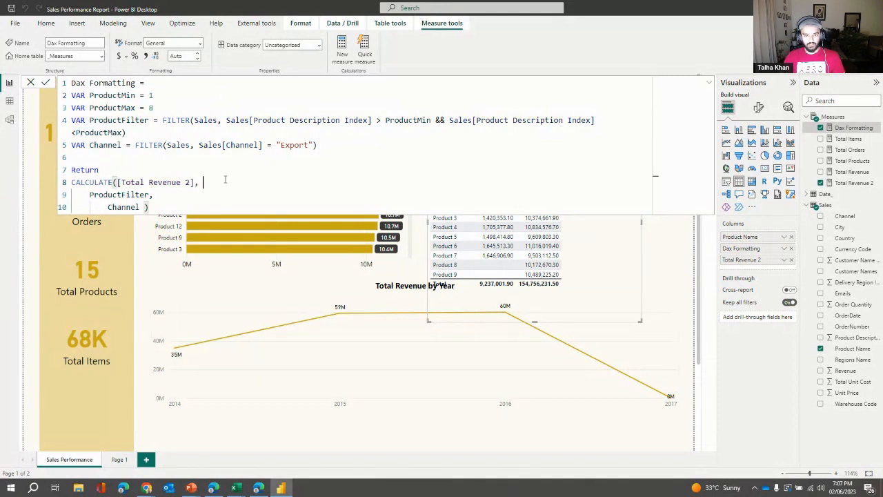
text(// )
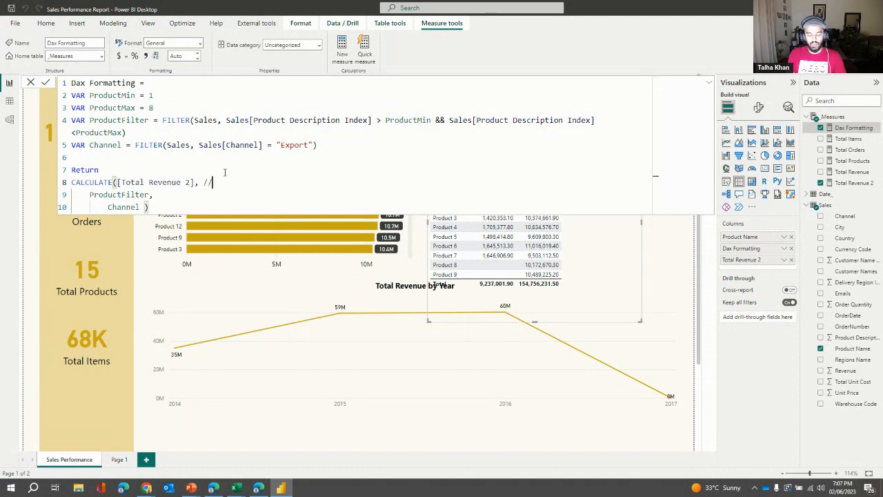
text(here I)
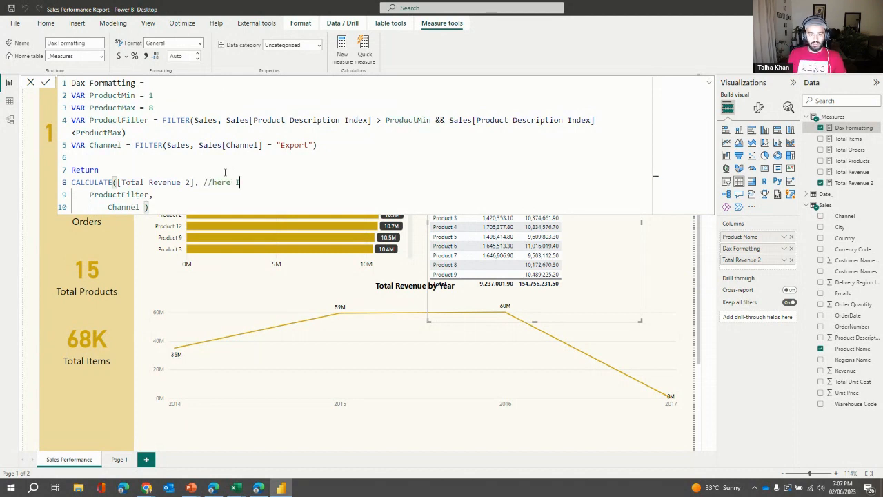
text( am calc)
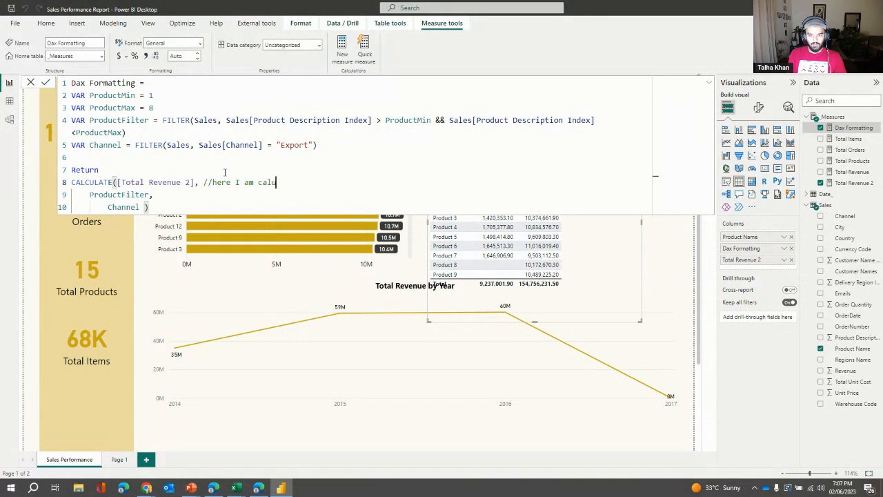
text(ulating XYZ)
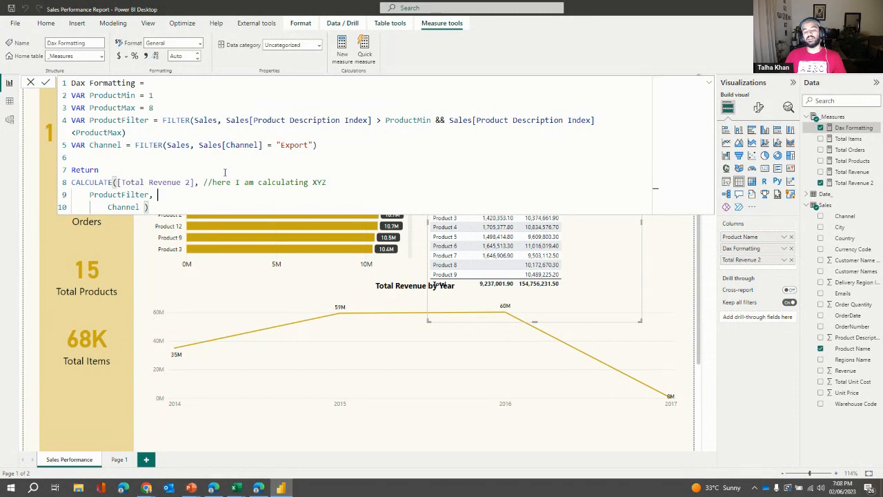
Step: Add the comments "//I am calling the Variable here" after the ProductFilter argument and "//calling another variable here" after the Channel line
text(//)
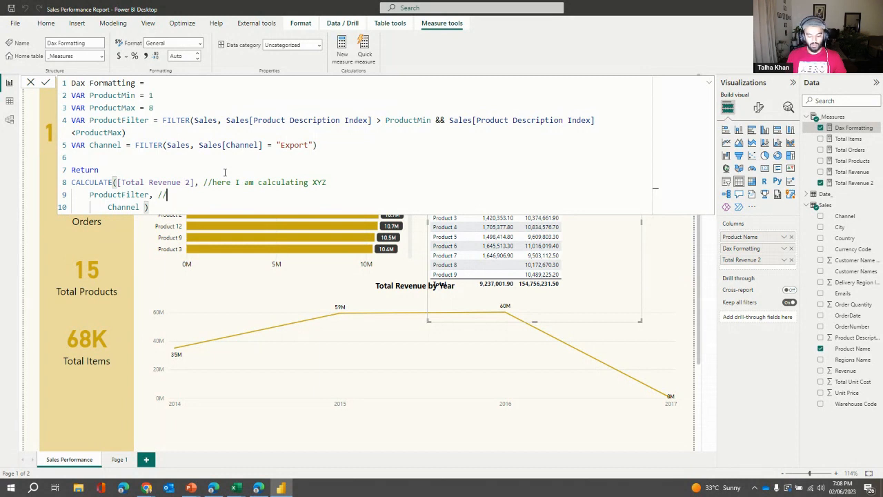
text(I am call)
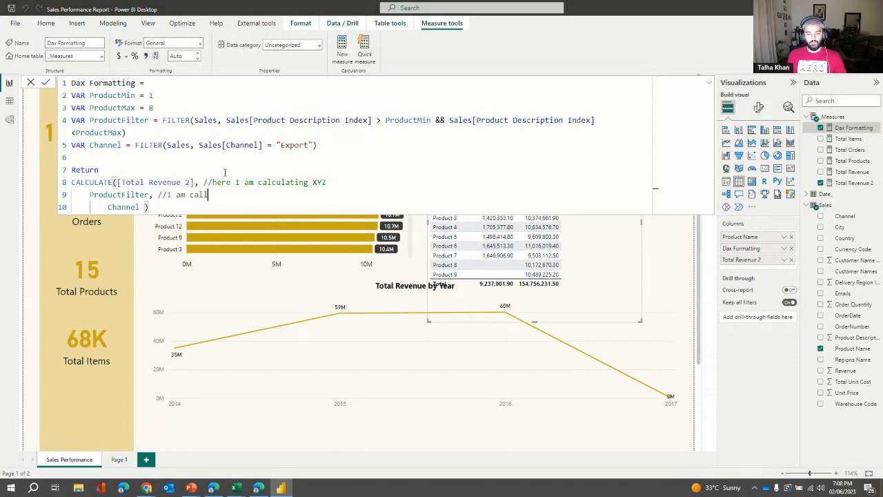
text(ing the Variable here)
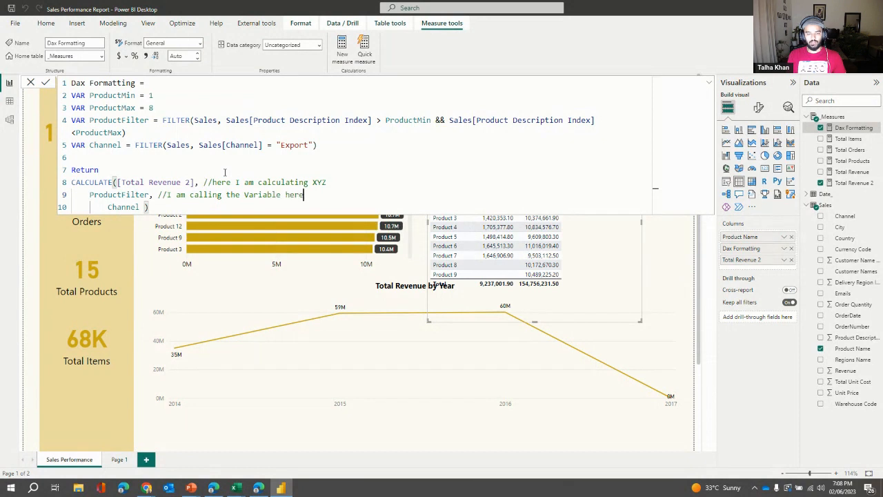
key(Down)
text(//calling another )
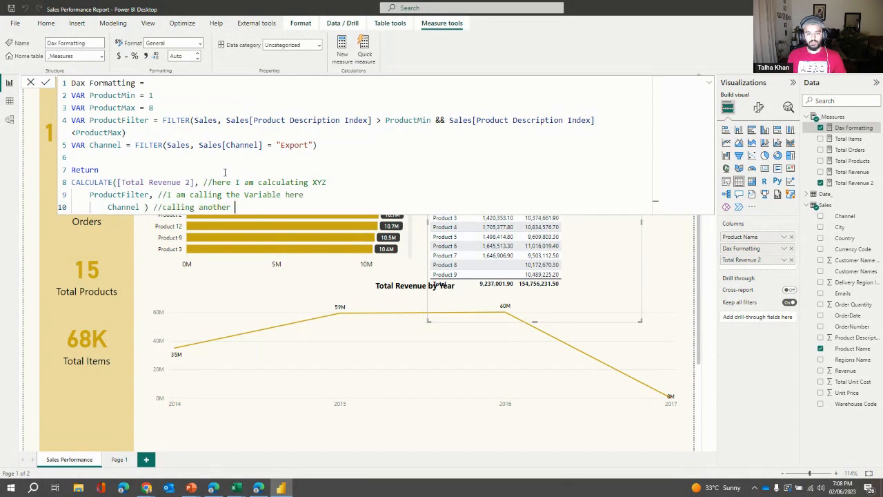
text(variable here)
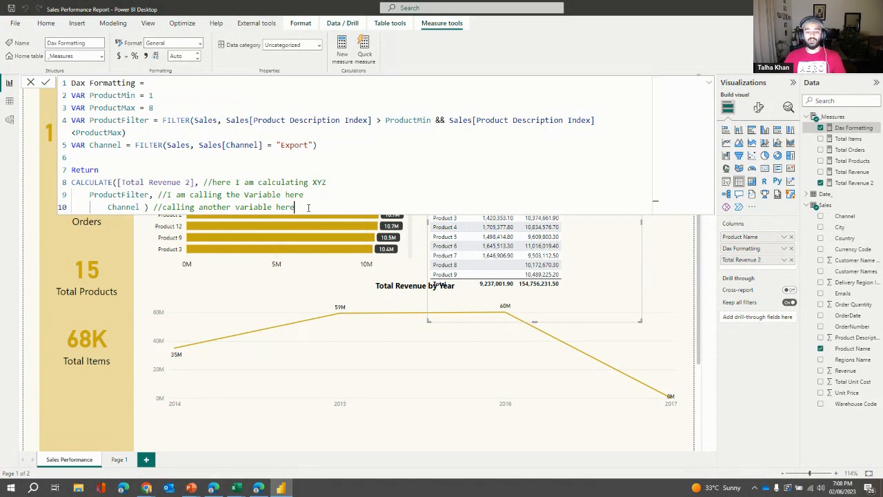
Step: Examine the comment markers, the commented CALCULATE block and the variable declarations of the Dax Formatting measure
drag(204, 182, 212, 183)
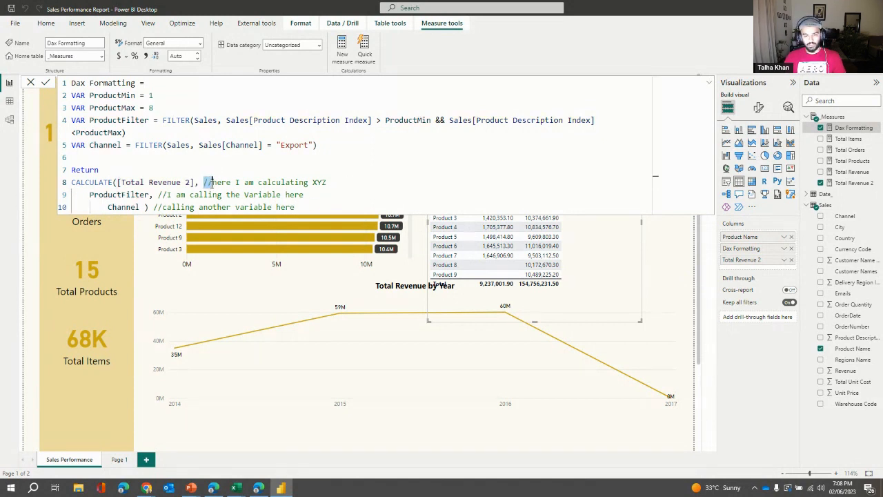
click(167, 194)
click(165, 162)
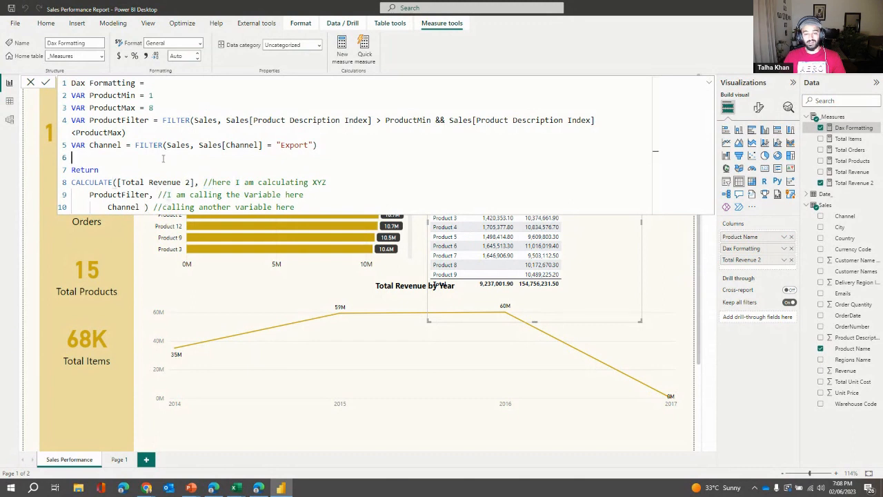
click(441, 201)
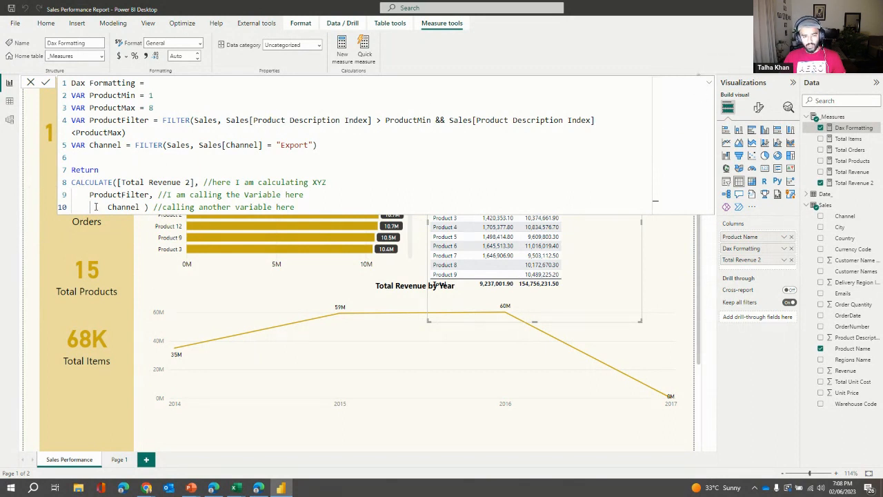
drag(153, 206, 70, 181)
click(161, 129)
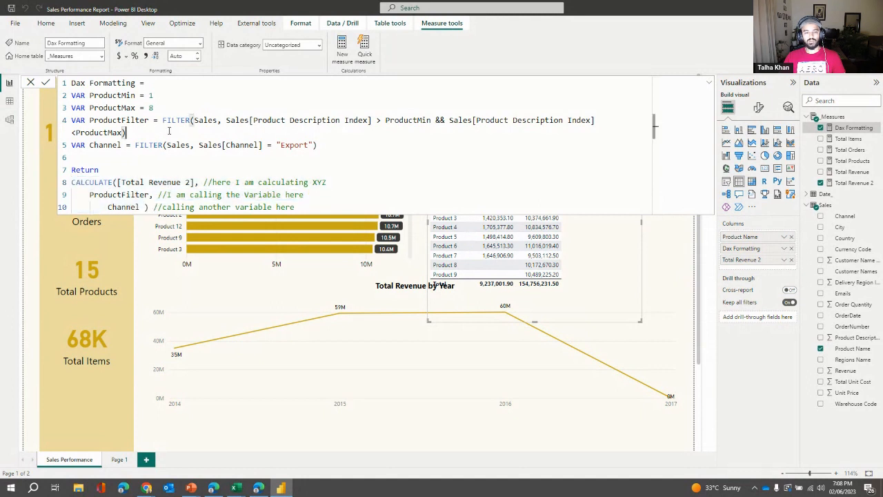
drag(339, 146, 66, 82)
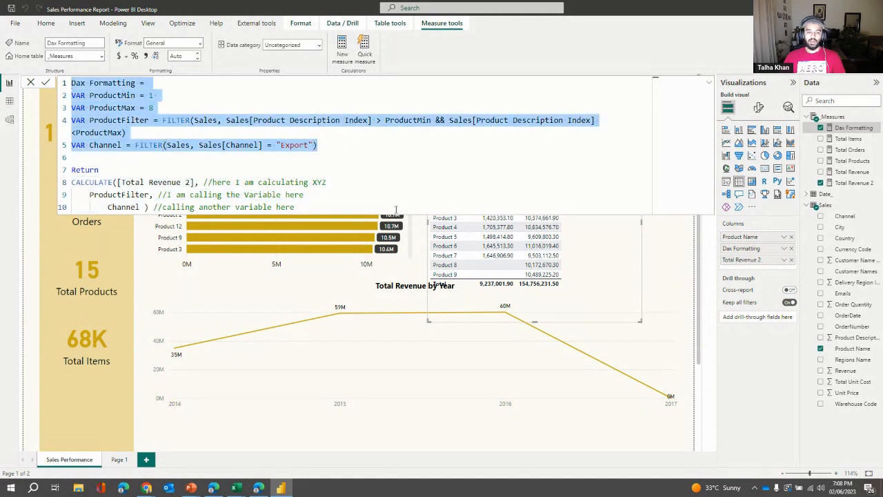
click(338, 203)
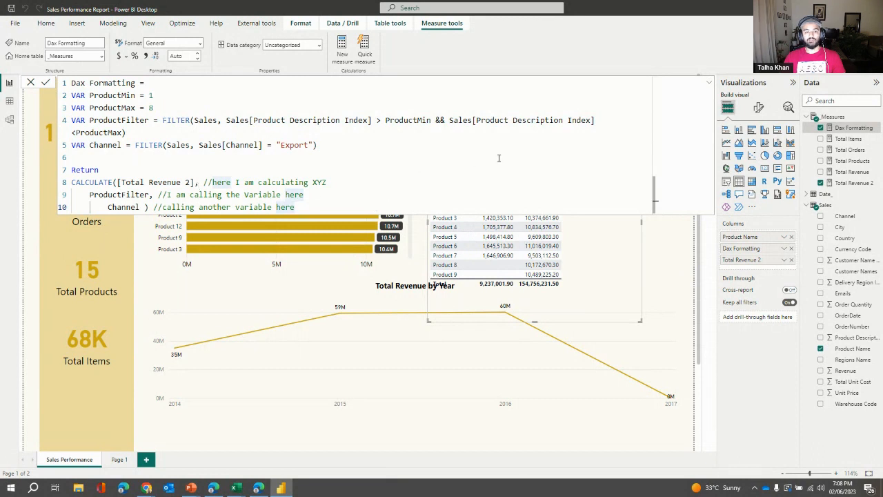
Step: Collapse the formula editor and delete the table comparing Dax Formatting and Total Revenue 2 by product from the Sales Performance page
click(709, 82)
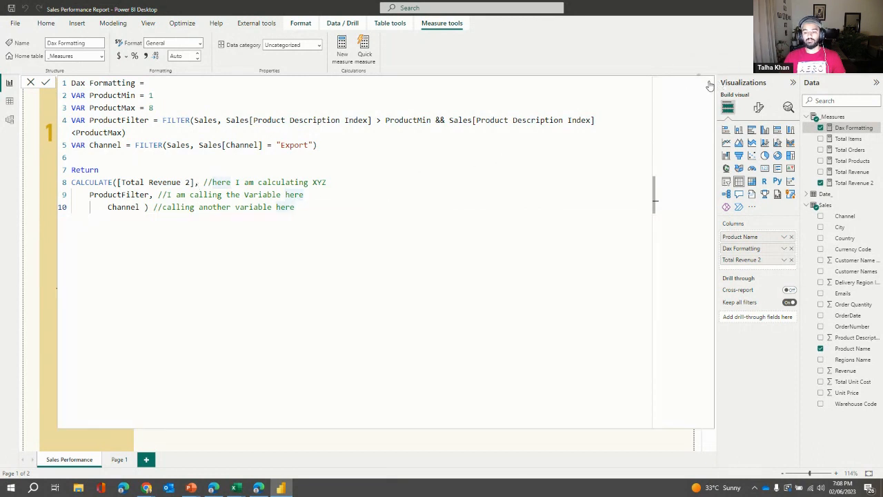
click(709, 84)
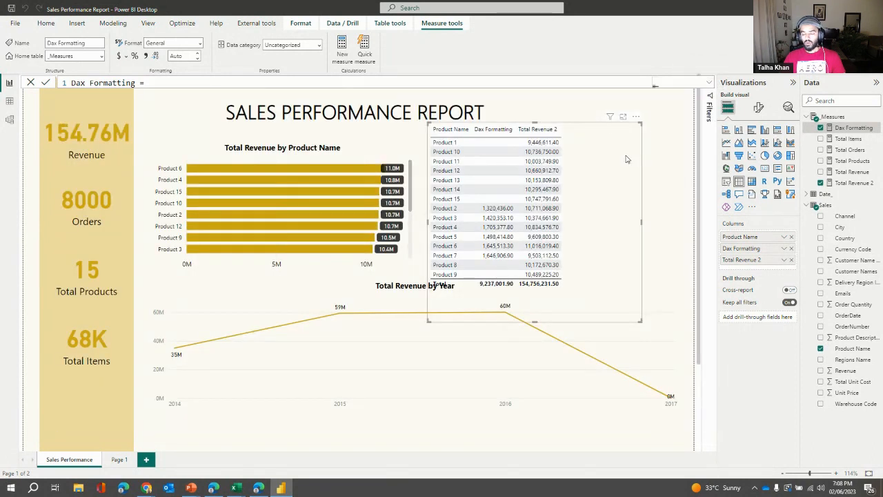
drag(622, 176, 629, 161)
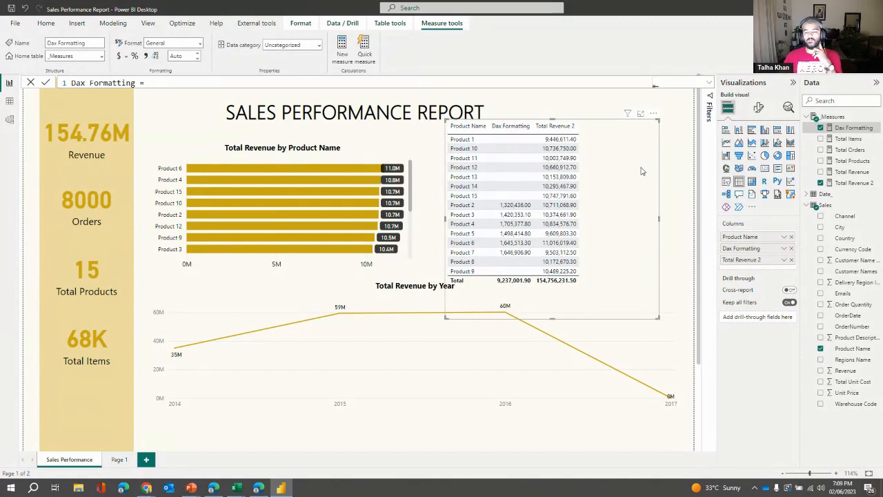
drag(643, 171, 659, 179)
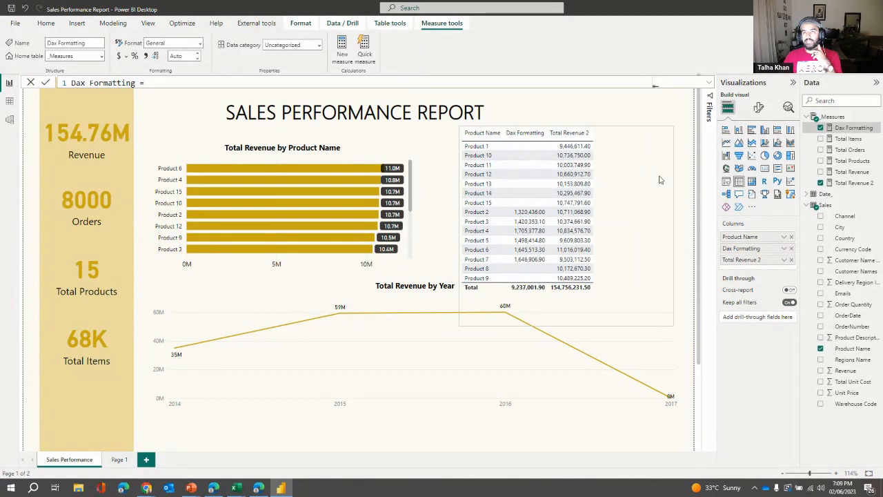
mouse_move(635, 189)
mouse_down()
mouse_move(638, 181)
mouse_move(639, 191)
mouse_up()
key(Delete)
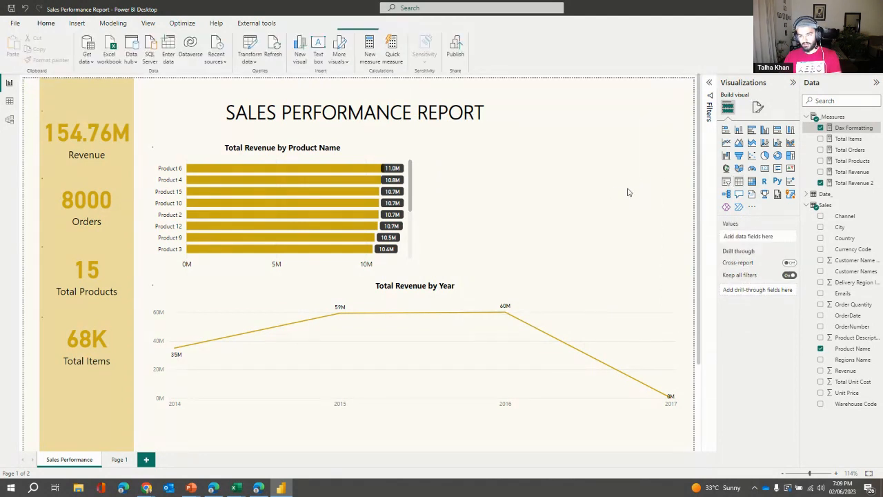
Step: On Page 1, move the date and Total Revenue table slightly upward and expand the Date_ table's field list
click(118, 460)
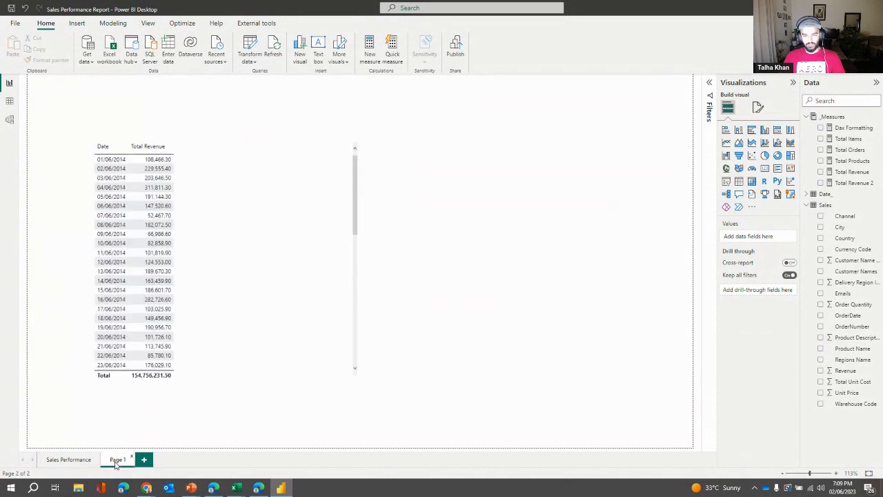
drag(269, 264, 268, 239)
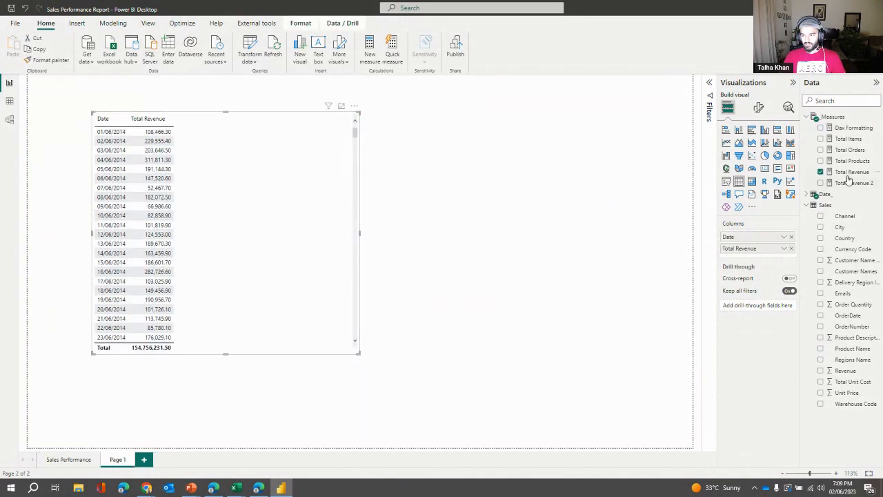
click(807, 196)
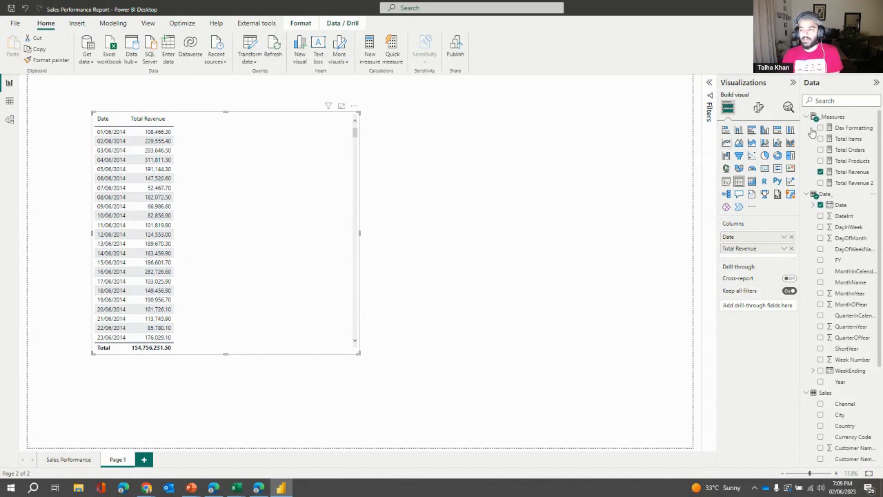
Step: Create a new measure in the _Measures table named Sales LY and begin its formula on a second line with CALCULATE
click(839, 118)
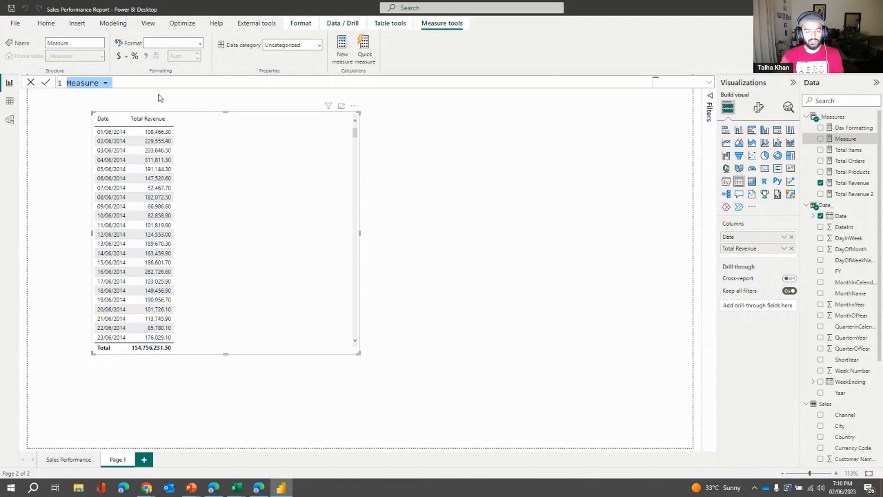
text(Sales LY)
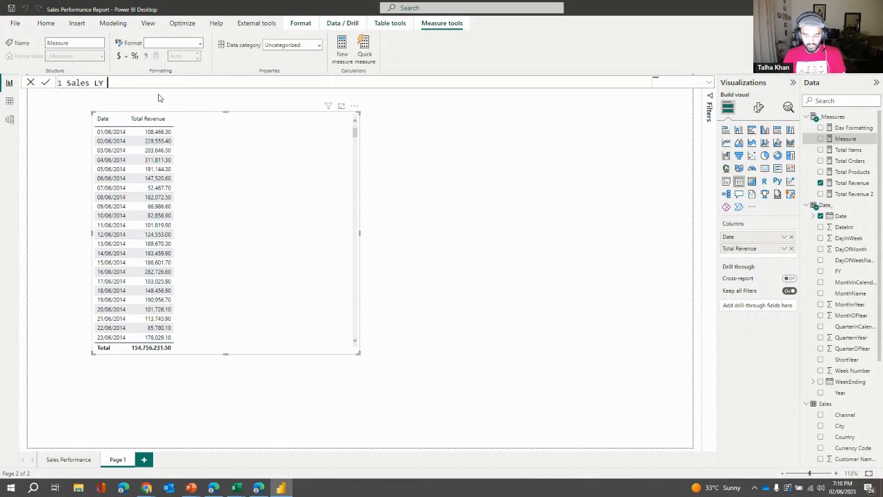
text( =)
key(shift+Return)
text(ca)
key(Tab)
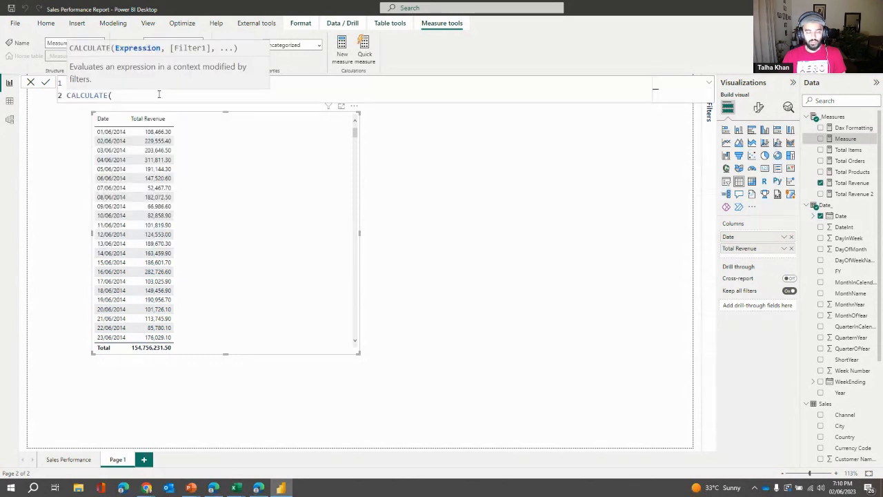
Step: Enter [Total Revenue 2] as the CALCULATE expression and start a new line for the filter argument
text(total)
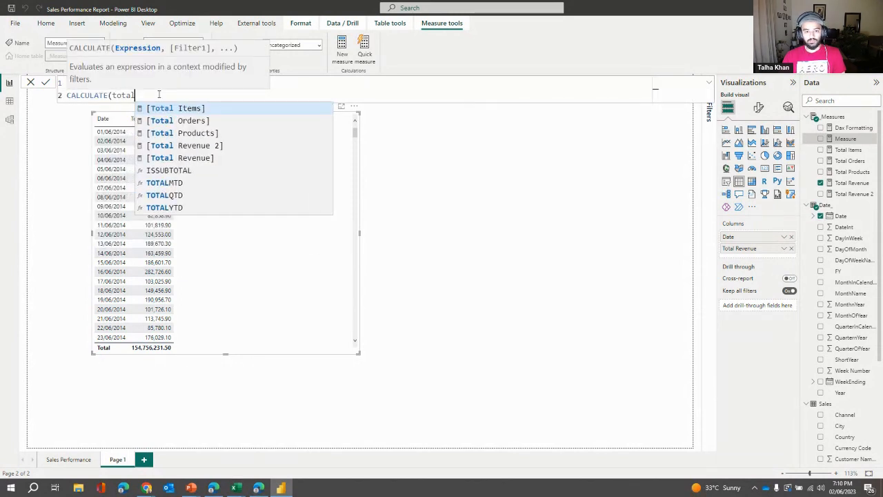
key(Down)
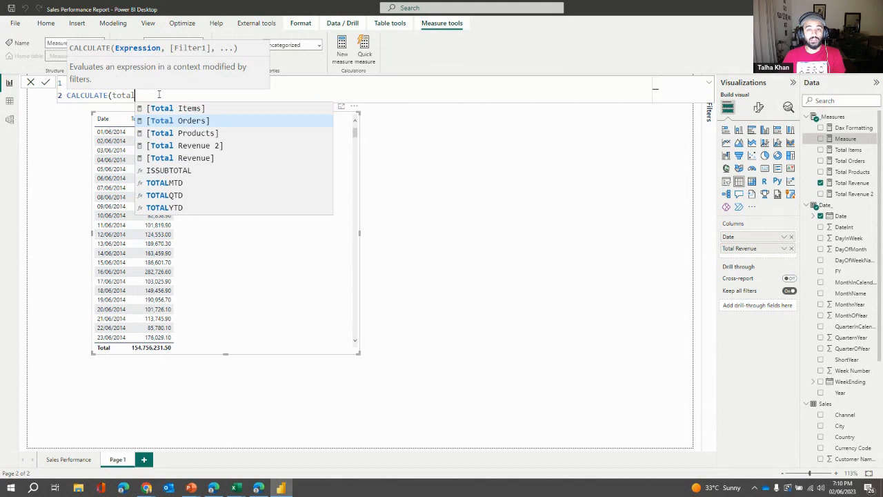
key(Down)
key(Down)
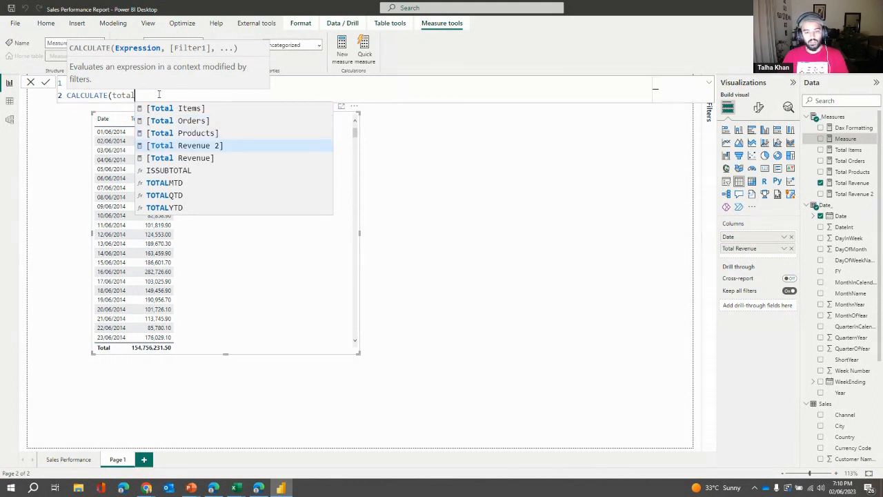
key(Tab)
text(,)
key(shift+Return)
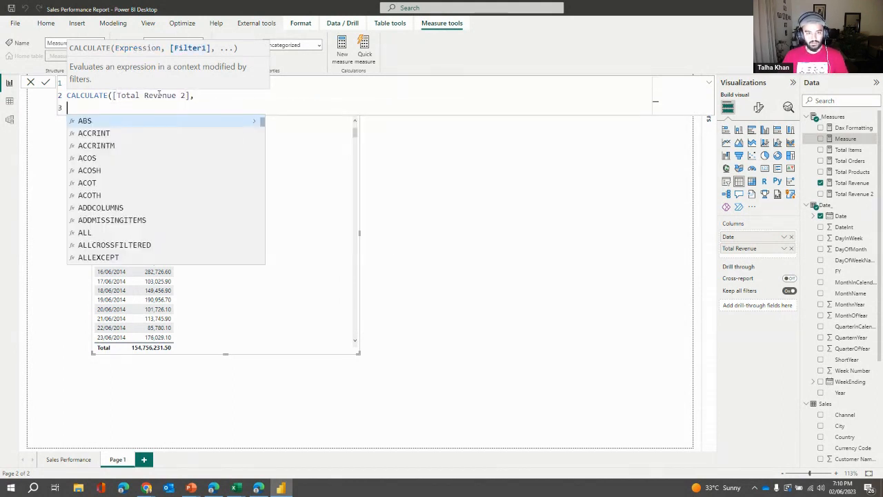
key(Tab)
key(BackSpace)
key(shift+Home)
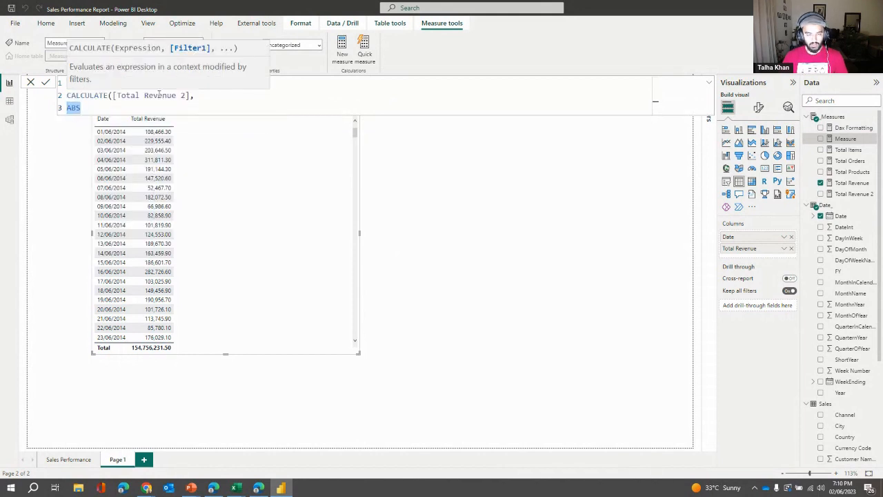
key(BackSpace)
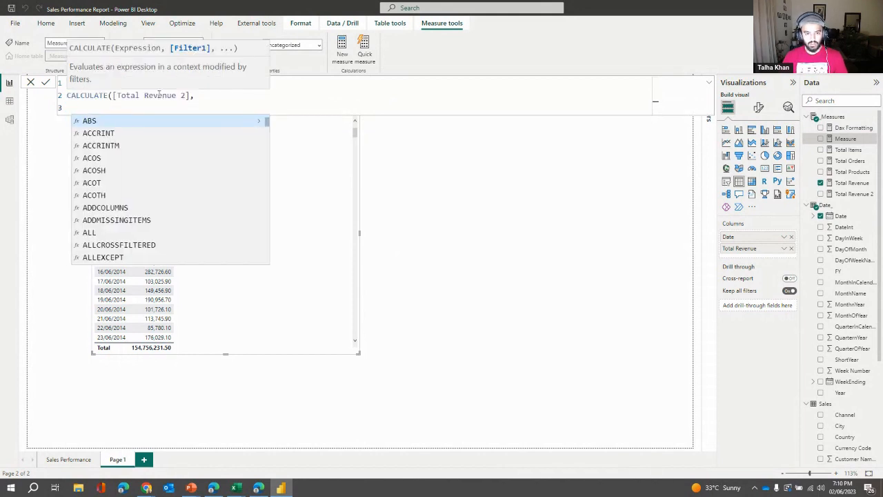
key(Tab)
key(BackSpace)
key(BackSpace)
key(BackSpace)
key(BackSpace)
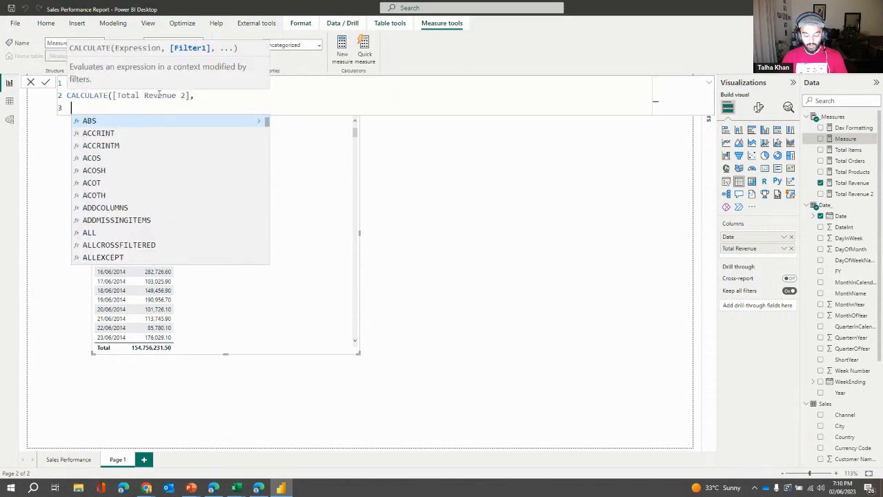
Step: Add SAMEPERIODLASTYEAR(Date_[Date]) as the indented filter argument of CALCULATE
text(same)
key(Tab)
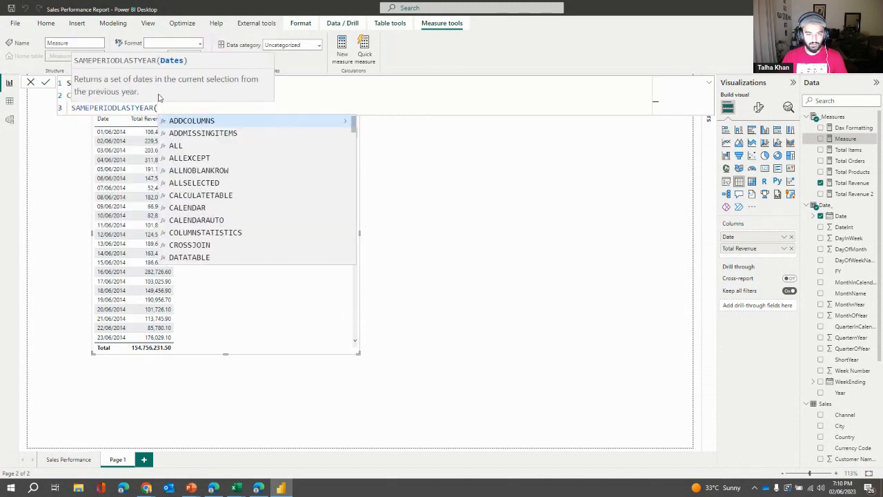
key(Home)
key(Tab)
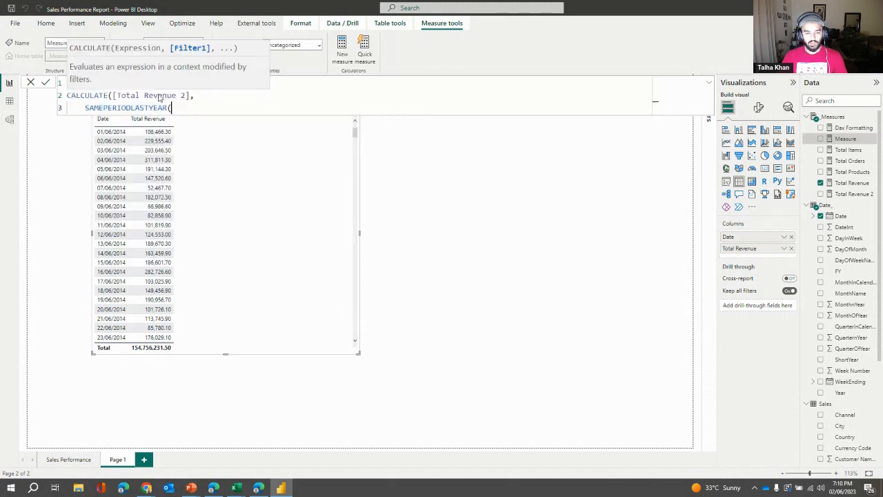
key(End)
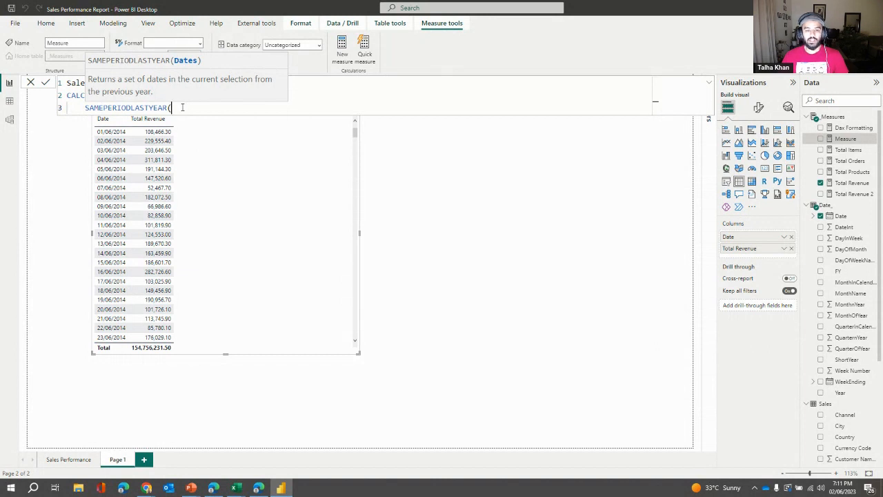
text(date)
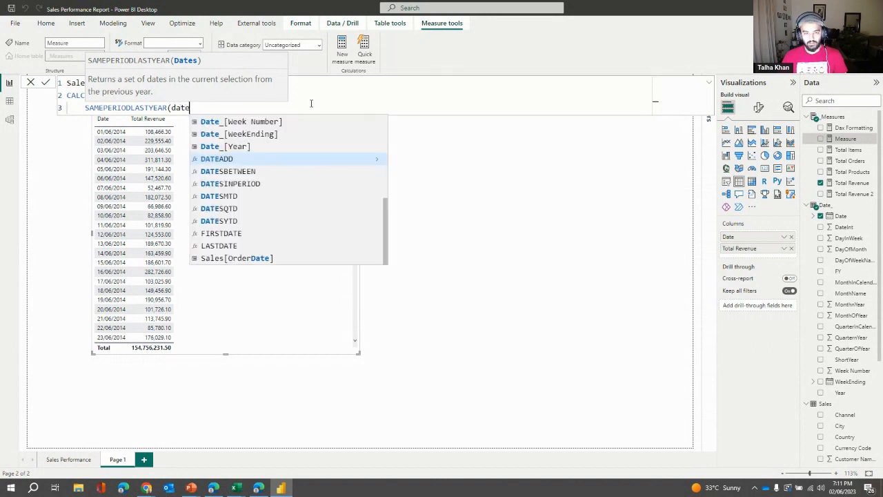
click(244, 133)
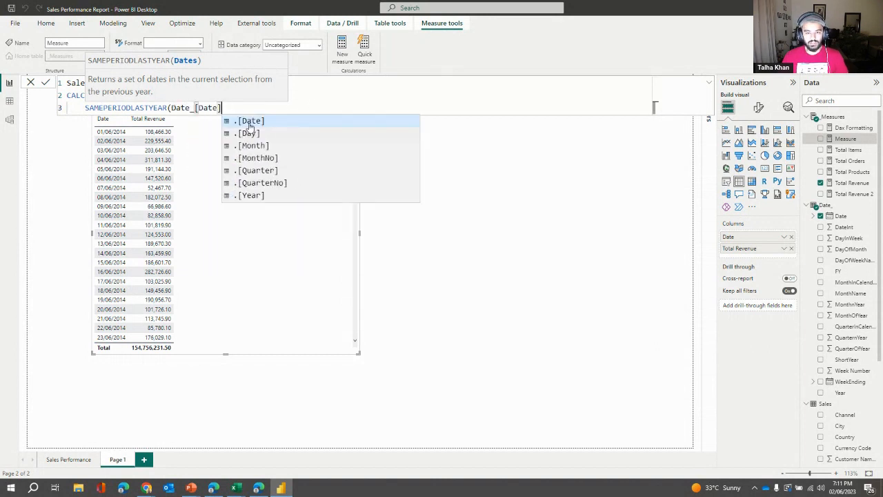
text())
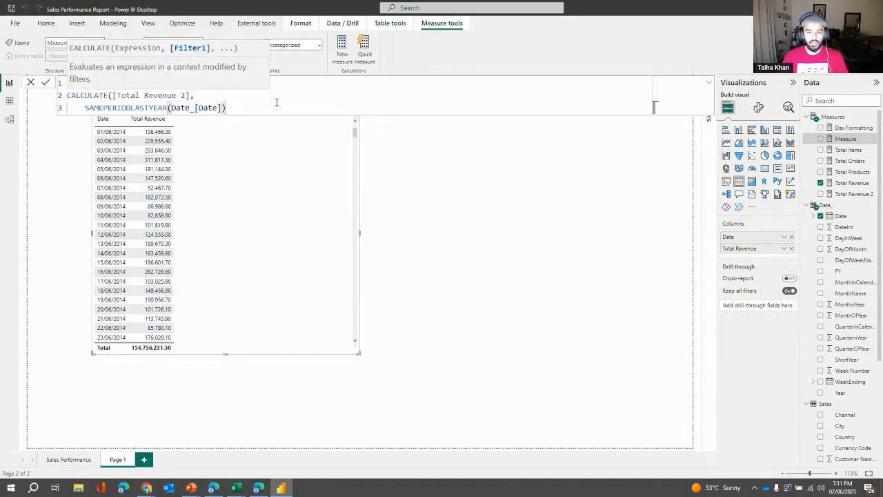
Step: Review the [Total Revenue 2] expression and the SAMEPERIODLASTYEAR filter argument in the Sales LY formula
click(281, 97)
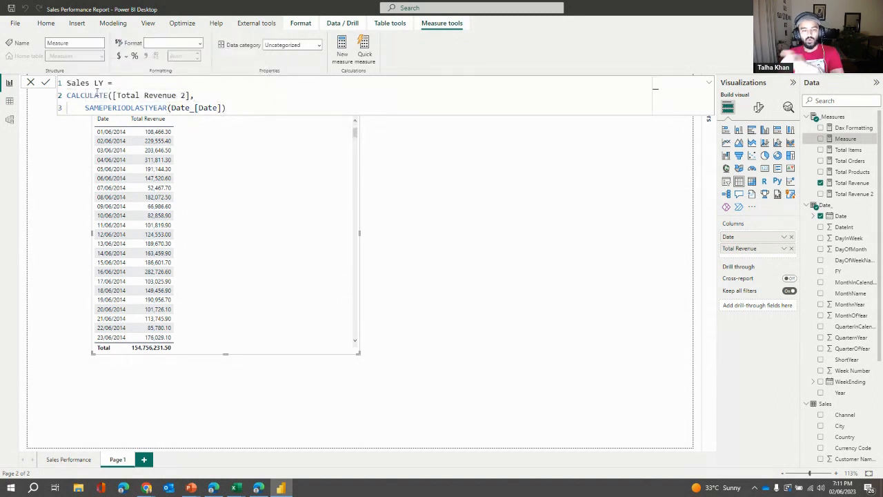
drag(112, 95, 228, 108)
click(202, 107)
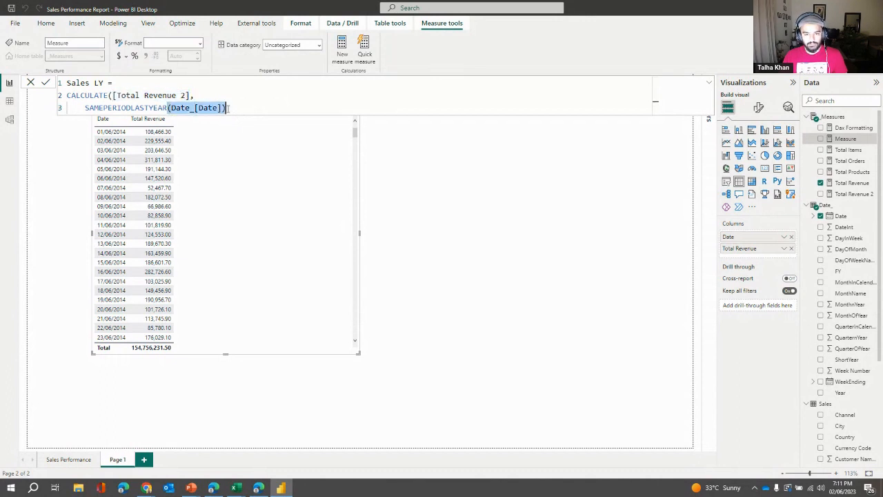
click(233, 108)
drag(82, 107, 221, 108)
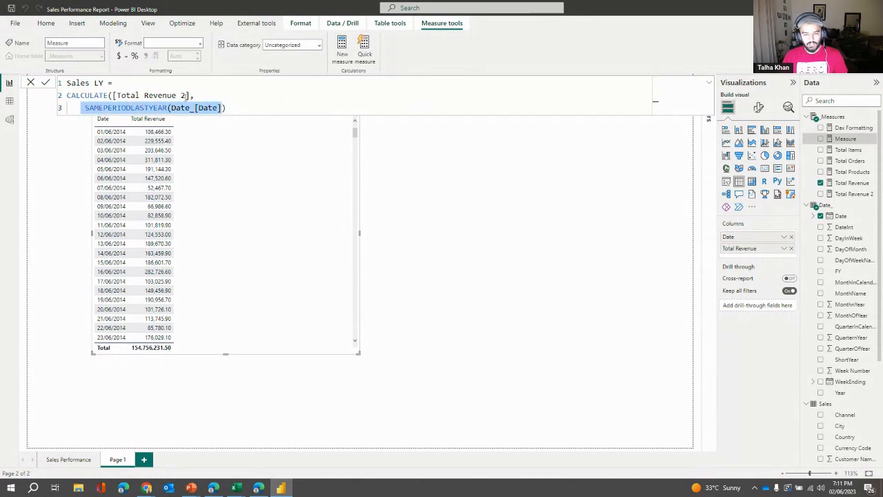
click(124, 95)
drag(113, 95, 190, 95)
click(188, 104)
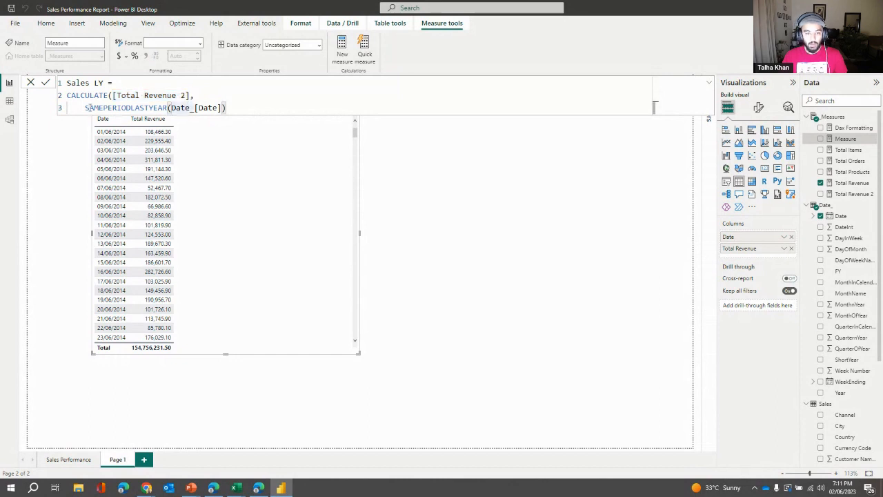
drag(82, 108, 224, 107)
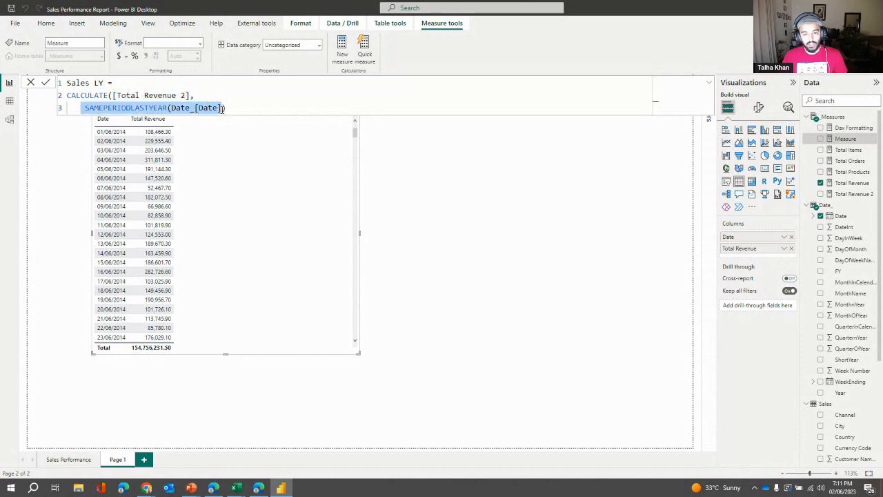
Step: Close the CALCULATE parenthesis, commit the Sales LY measure and add it as a column to the date and Total Revenue table
click(225, 108)
text())
key(Return)
drag(844, 139, 321, 196)
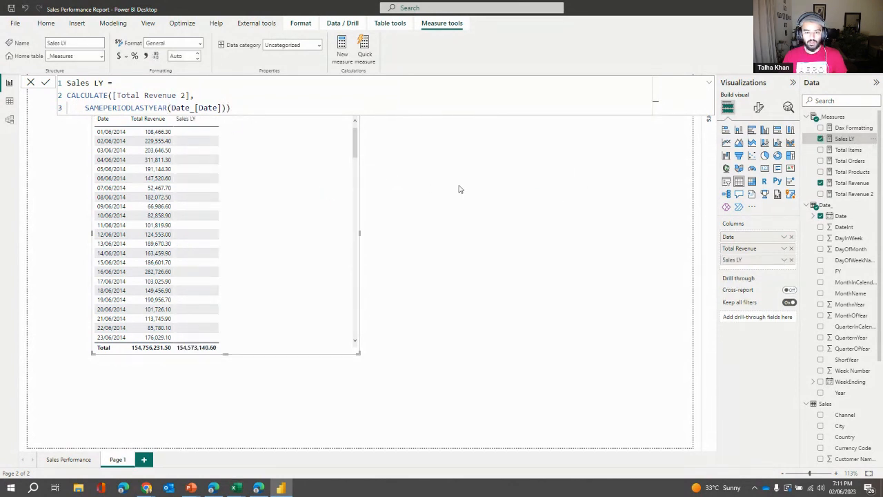
Step: Compare the Sales LY values from June 2015 in the table with the Total Revenue of the same dates in June 2014
click(427, 209)
scroll(308, 231, up, 1)
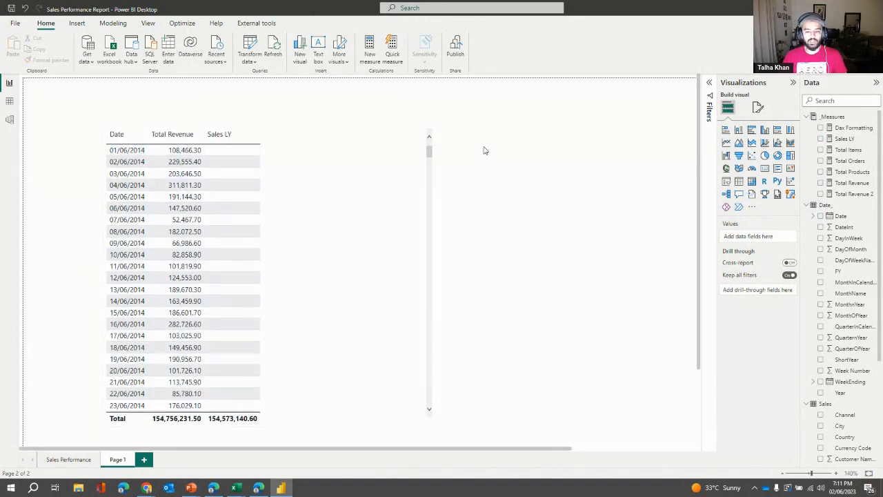
drag(429, 150, 434, 347)
scroll(434, 342, down, 8)
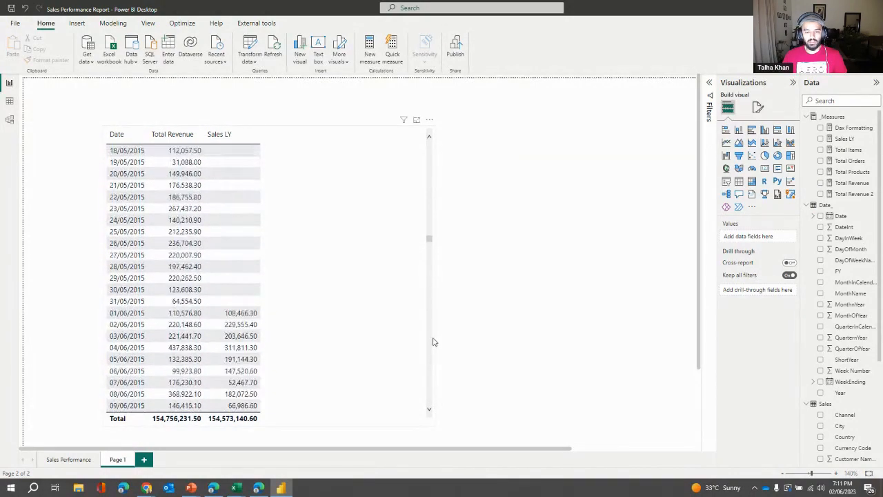
click(226, 165)
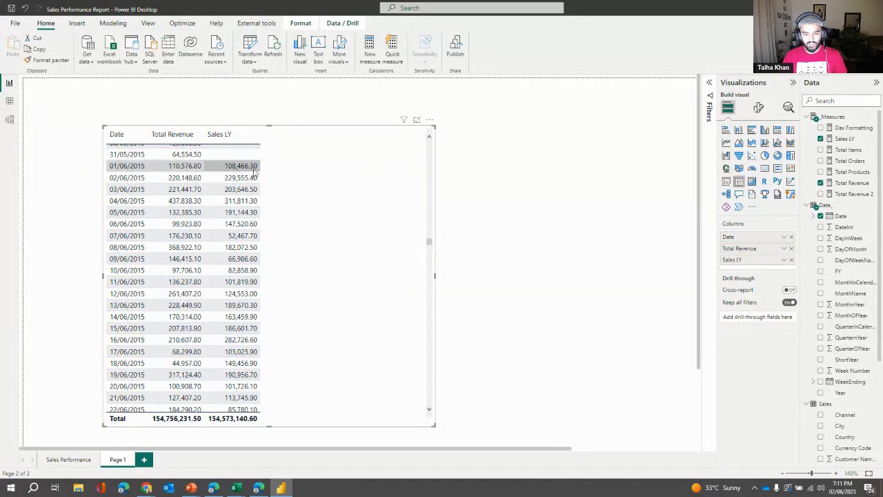
drag(430, 242, 272, 152)
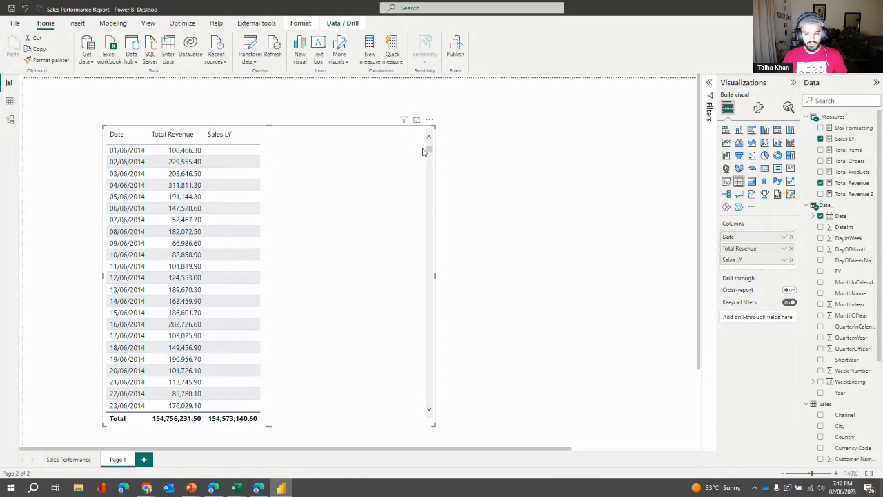
mouse_move(428, 150)
mouse_down()
mouse_move(436, 245)
mouse_move(435, 136)
mouse_up()
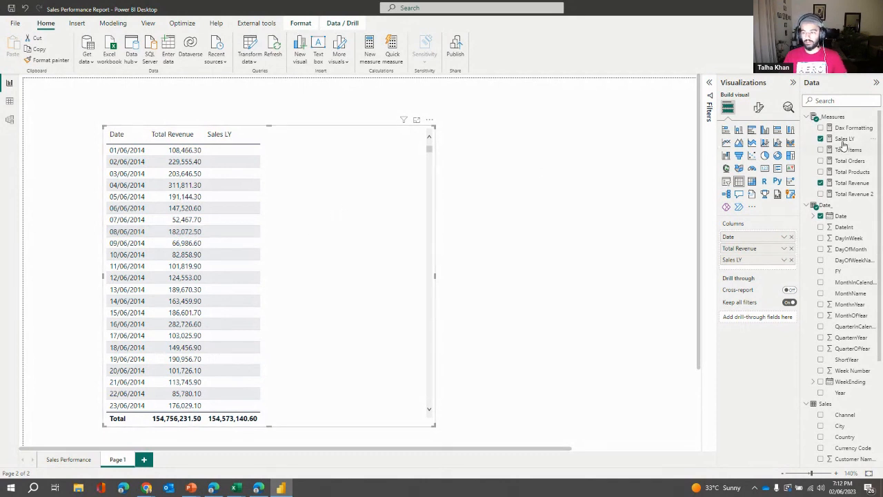
Step: Create a new measure in the _Measures table named Sales MTD and begin its formula on a second line with CALCULATE
click(832, 116)
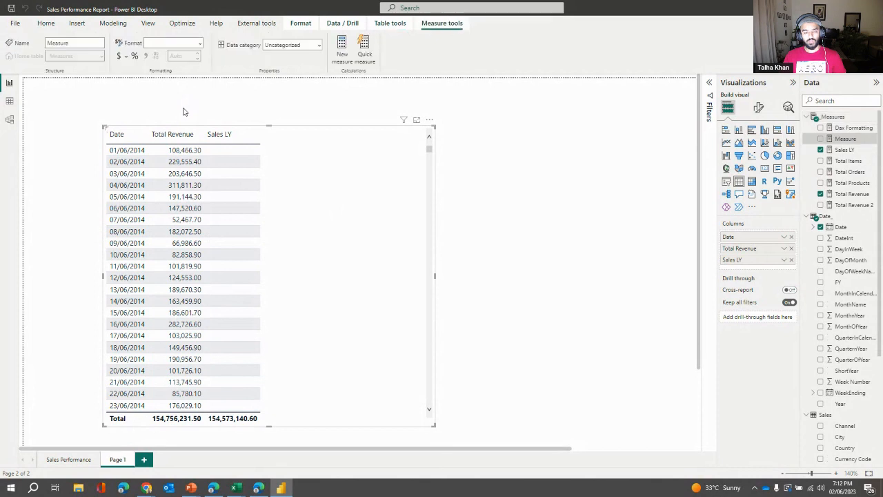
text(Sales MTD =)
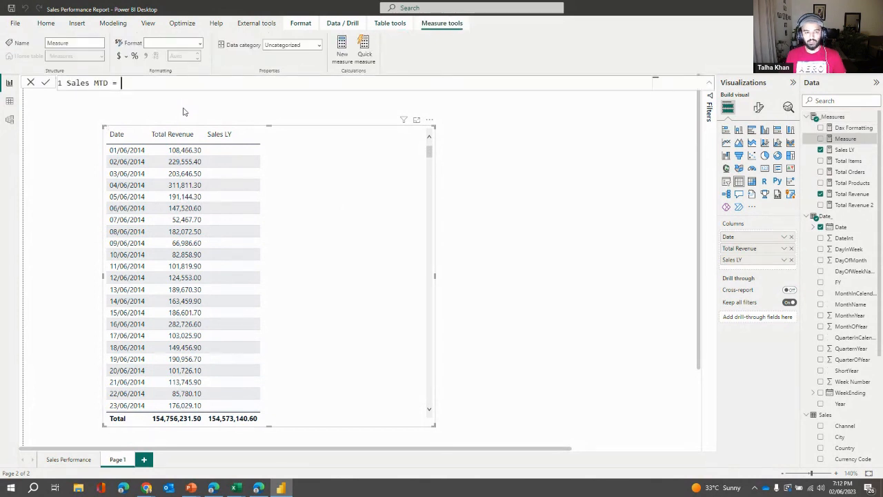
key(shift+Return)
text(CAL)
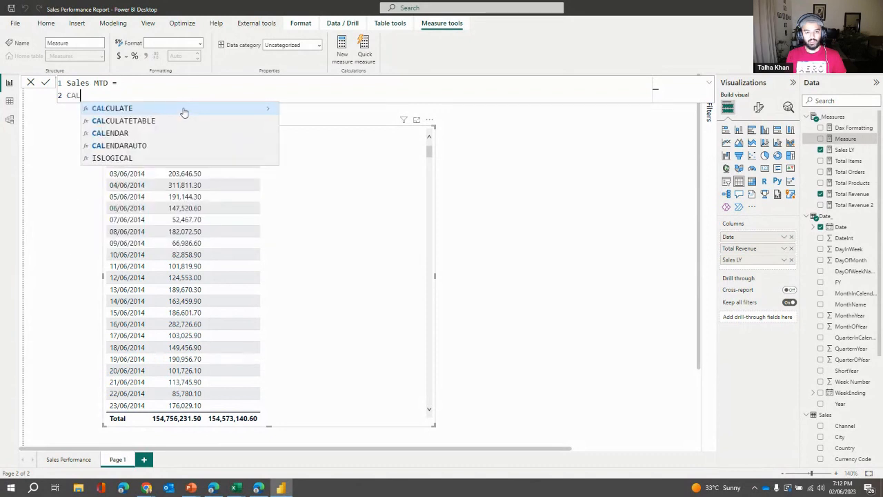
key(Tab)
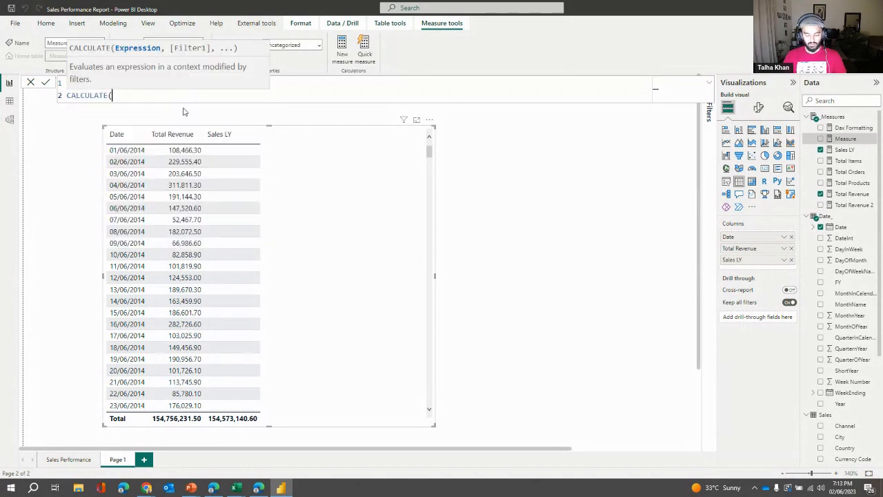
Step: Enter [Total Revenue] as the CALCULATE expression of Sales MTD and start a new line for the filter argument
text(reve)
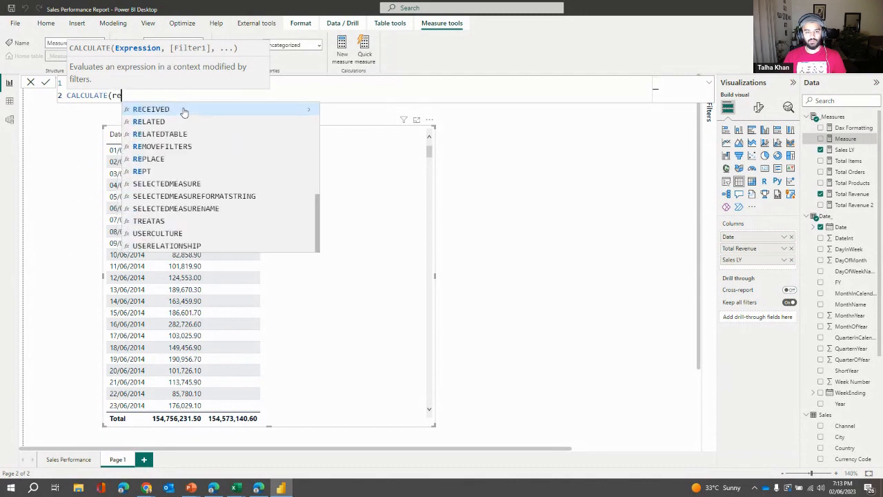
key(Down)
key(Down)
key(Tab)
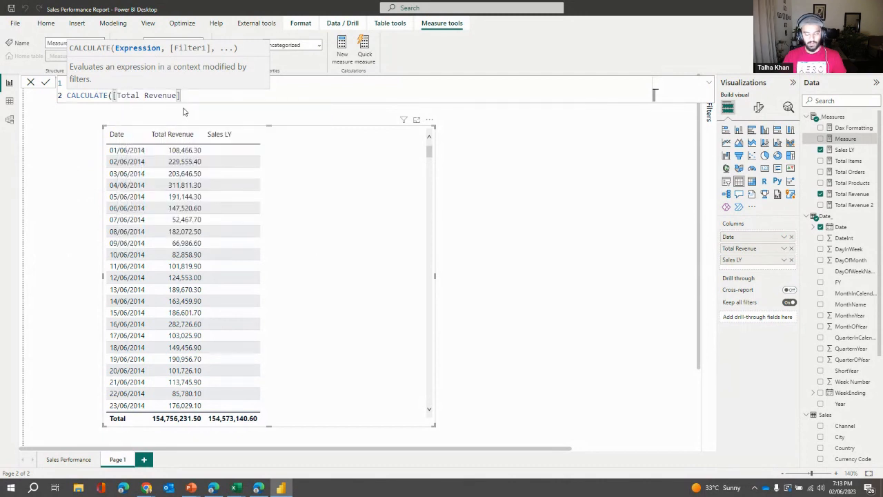
text(,)
key(shift+Return)
key(Down)
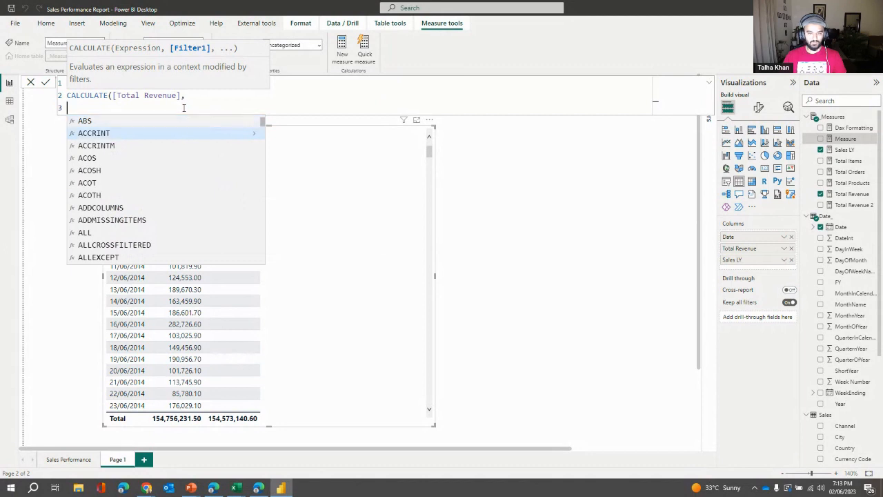
key(Tab)
key(shift+Home)
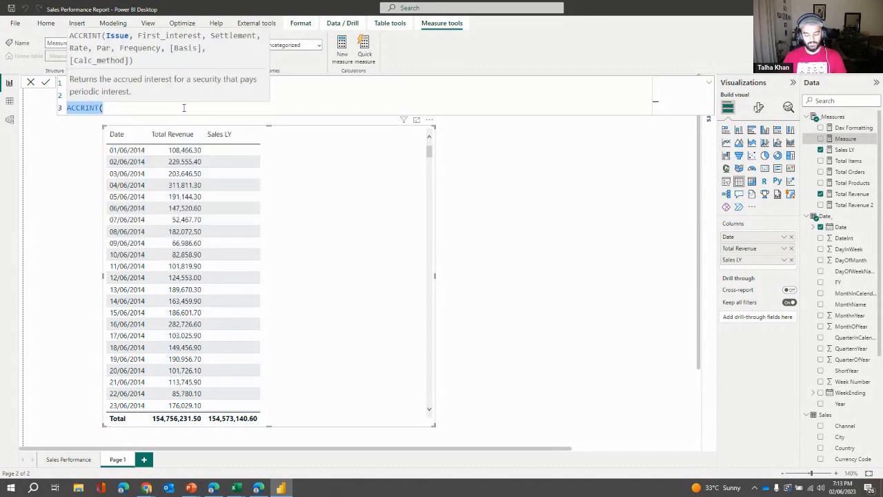
Step: Add DATESMTD(Date_[Date]) as the indented filter argument of CALCULATE in the Sales MTD formula
text(mtd)
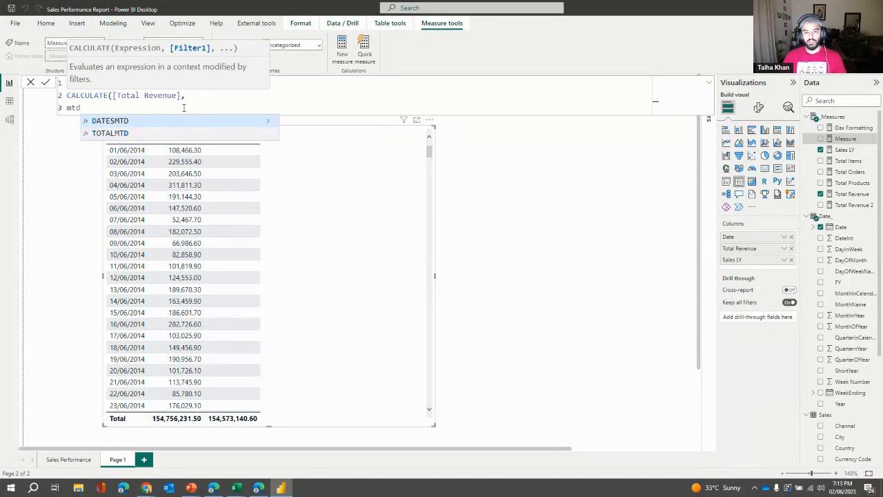
key(Tab)
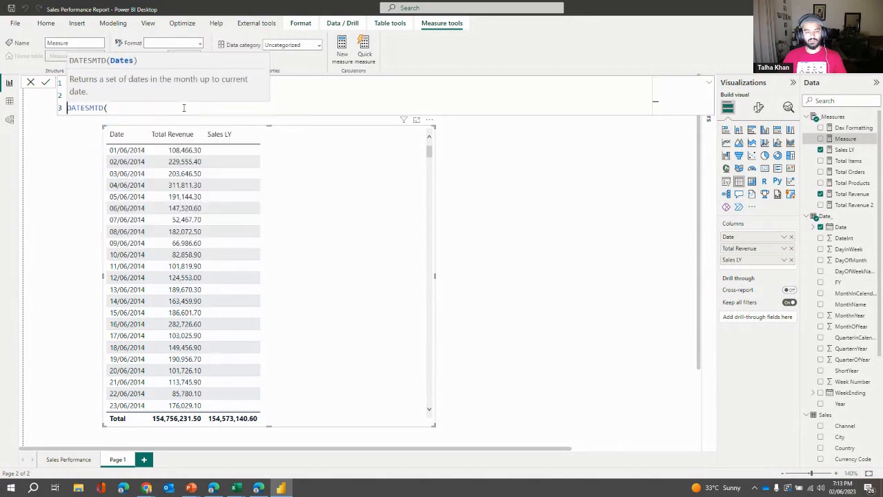
key(Home)
key(Tab)
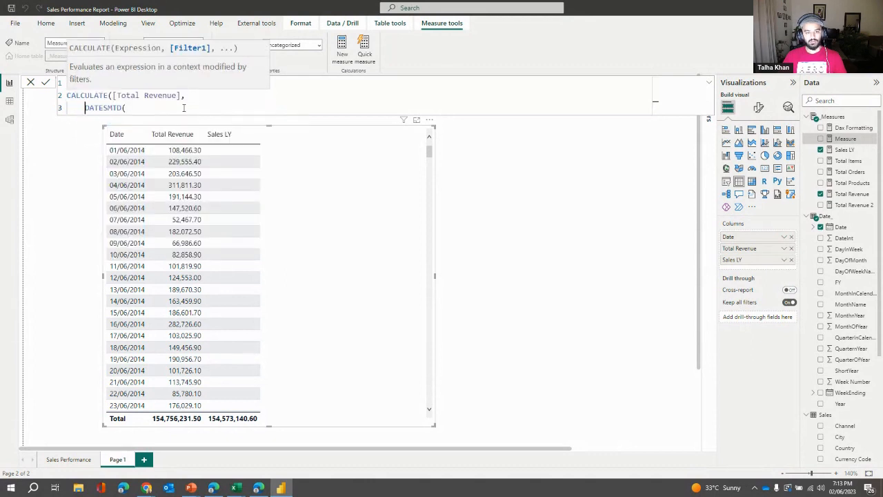
text(date)
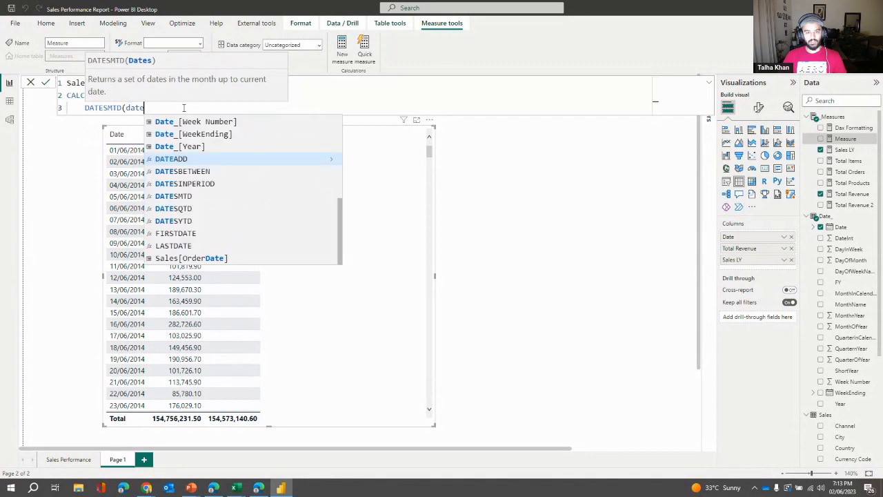
scroll(235, 180, up, 5)
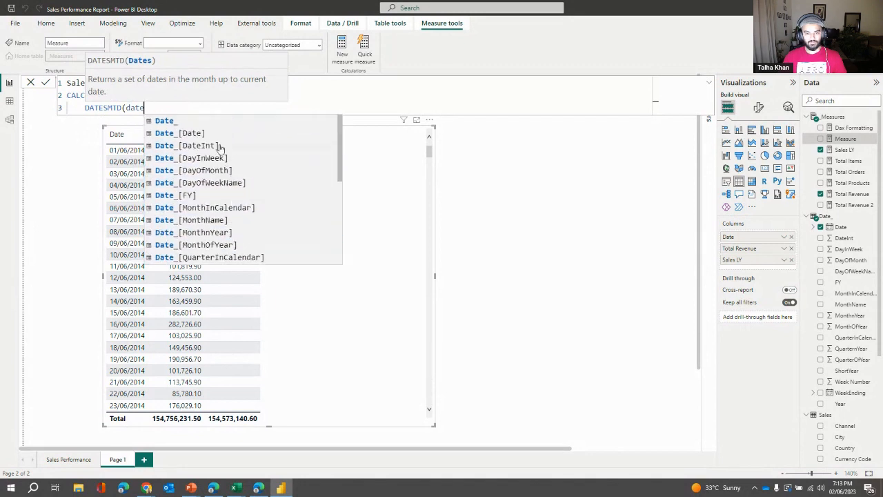
click(216, 134)
text())
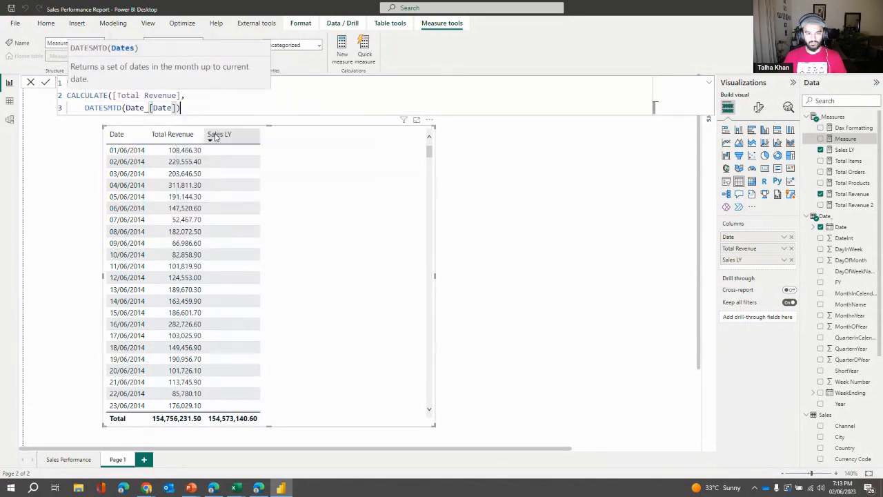
Step: Commit the Sales MTD measure, add it as a column to the table and check its values across June and July 2014
key(Return)
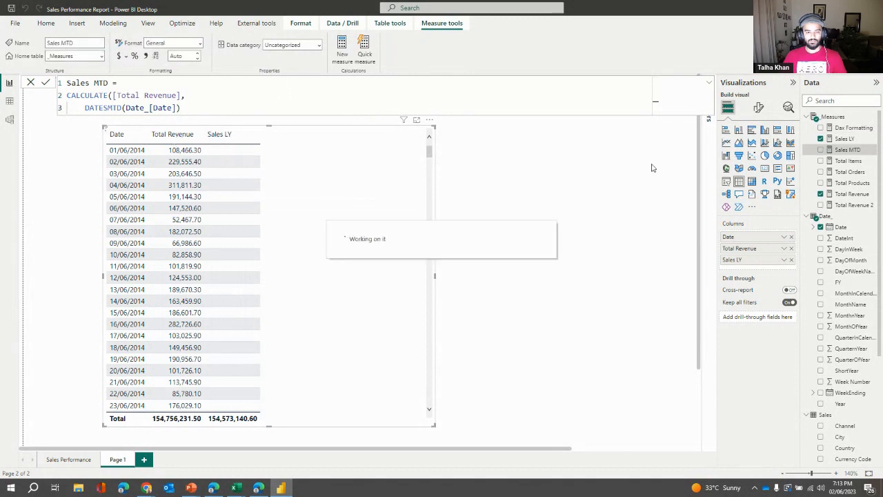
drag(854, 153, 384, 222)
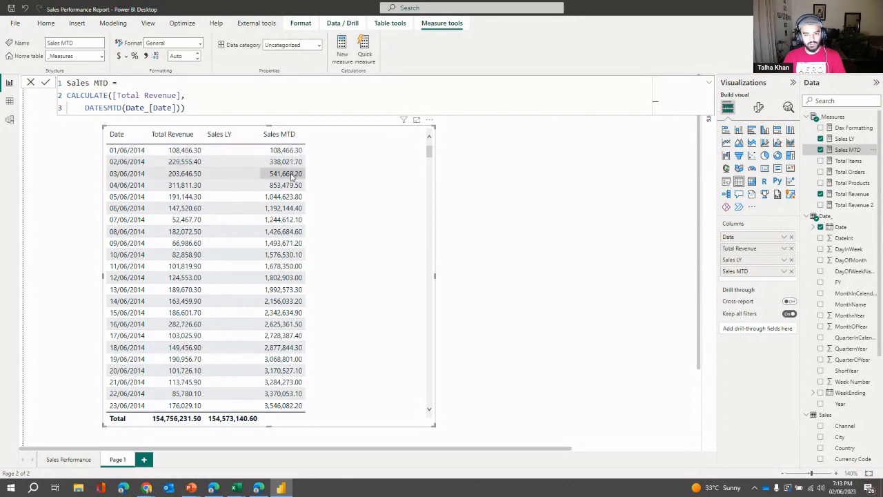
scroll(219, 276, down, 5)
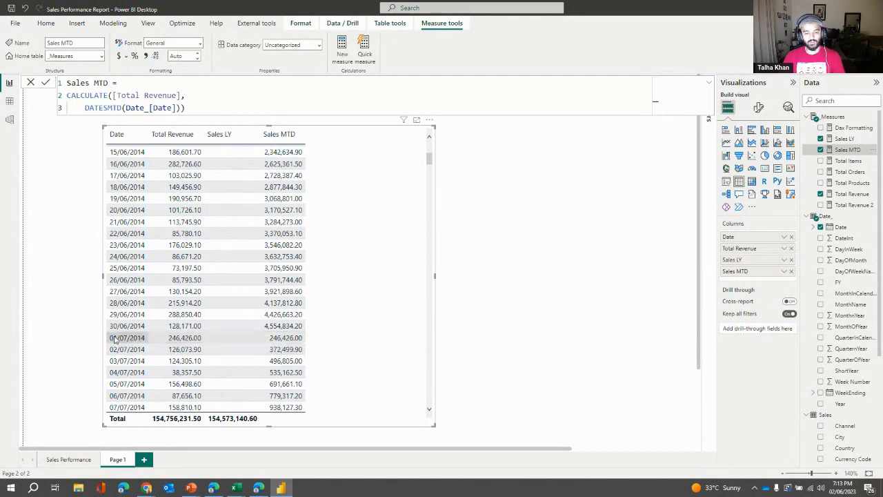
scroll(269, 341, down, 5)
scroll(269, 342, down, 2)
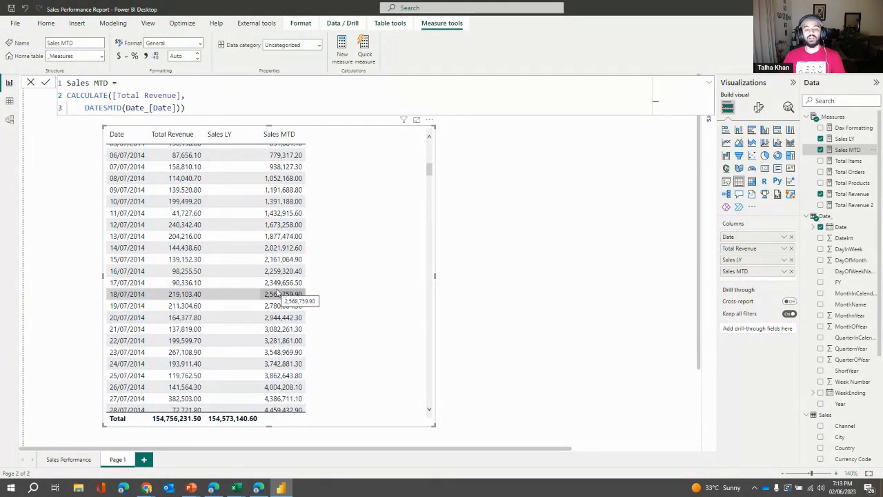
scroll(272, 227, up, 12)
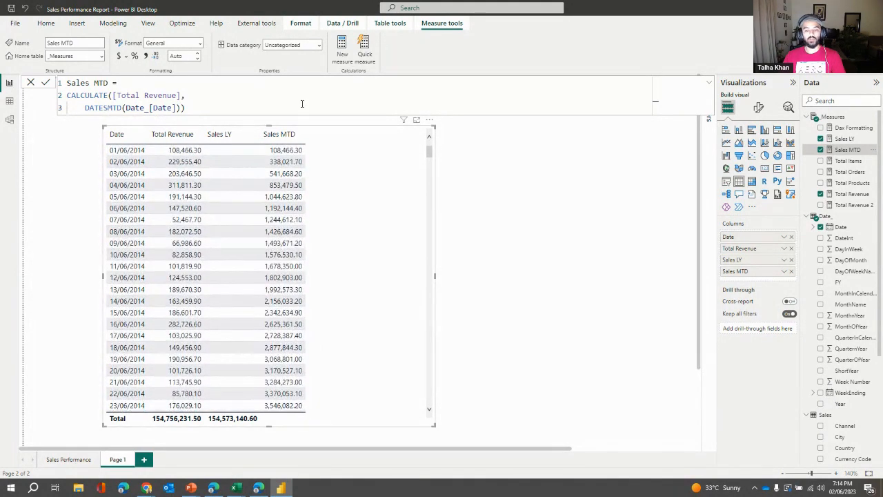
click(249, 107)
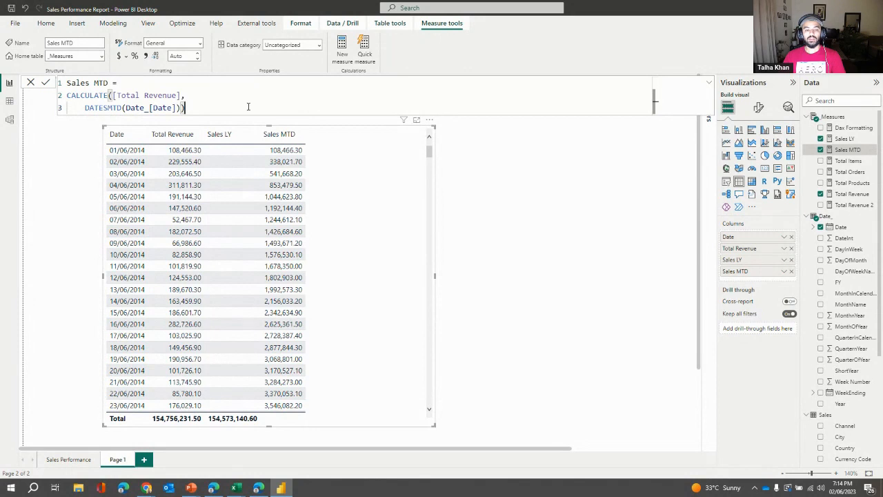
Step: Create a new measure in the _Measures table named Sales PQ and open its formula on a second line with CALCULATE
click(832, 116)
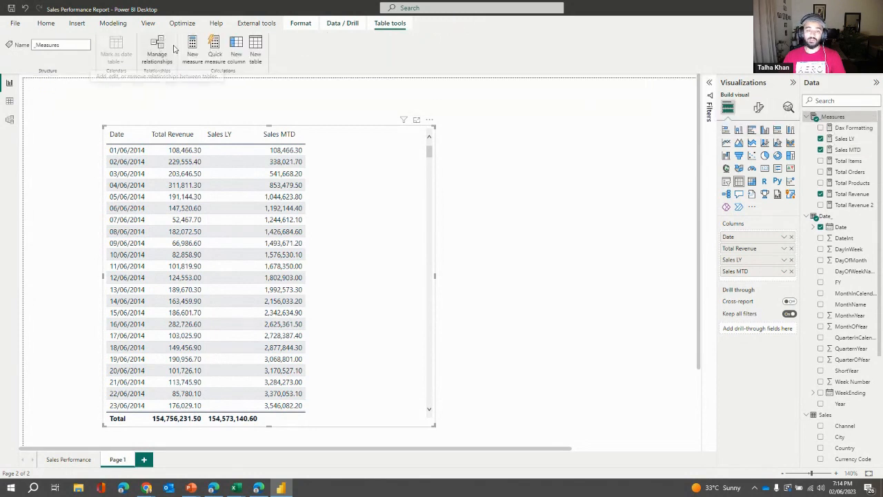
click(195, 52)
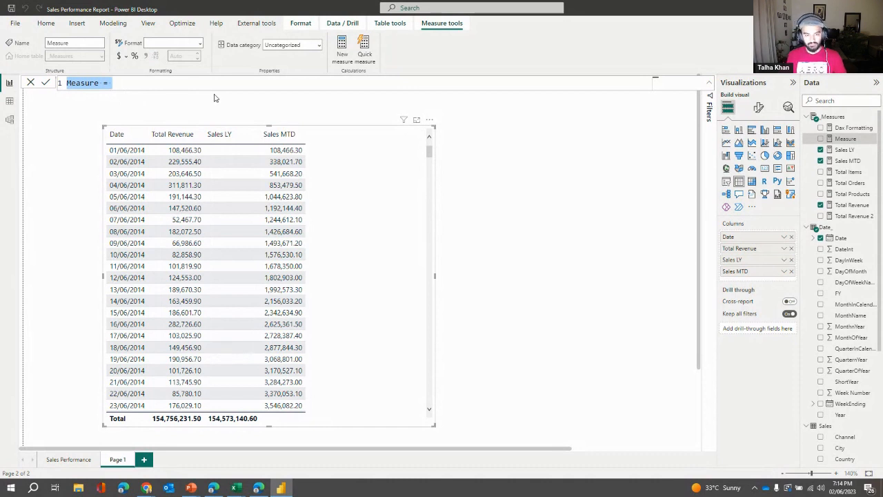
text(S)
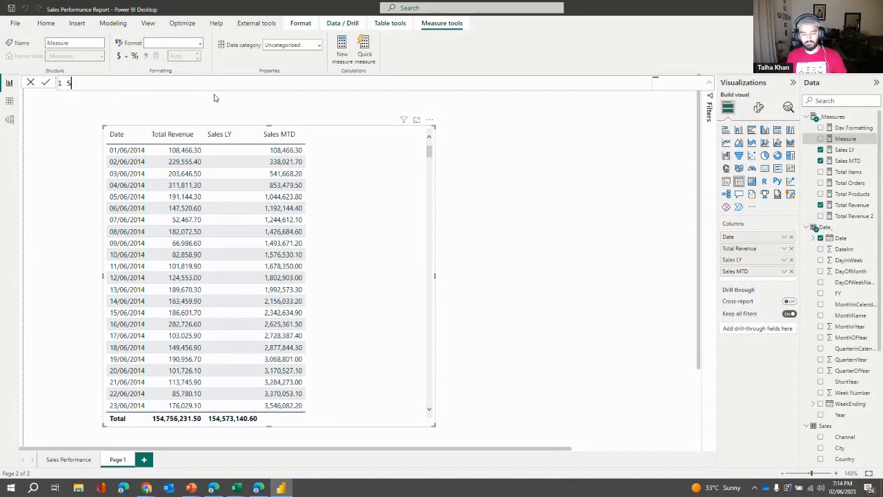
text(ales PQ)
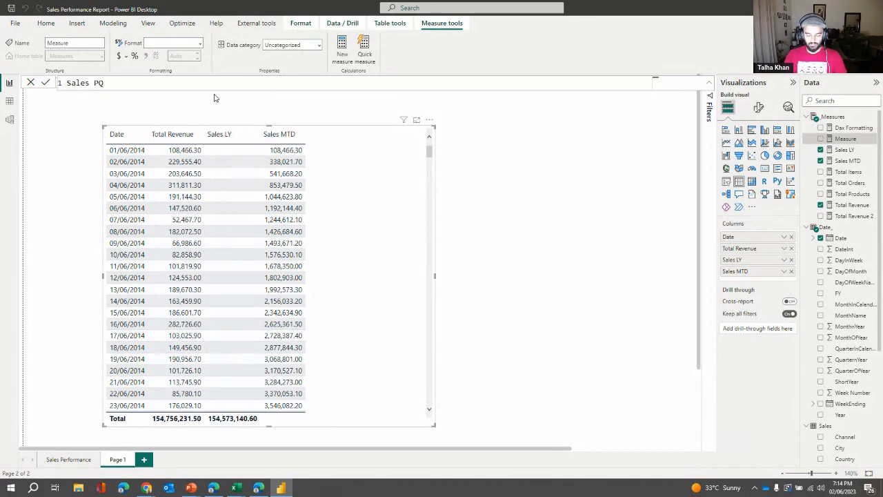
text(=)
key(shift+Return)
text(CALCULATE()
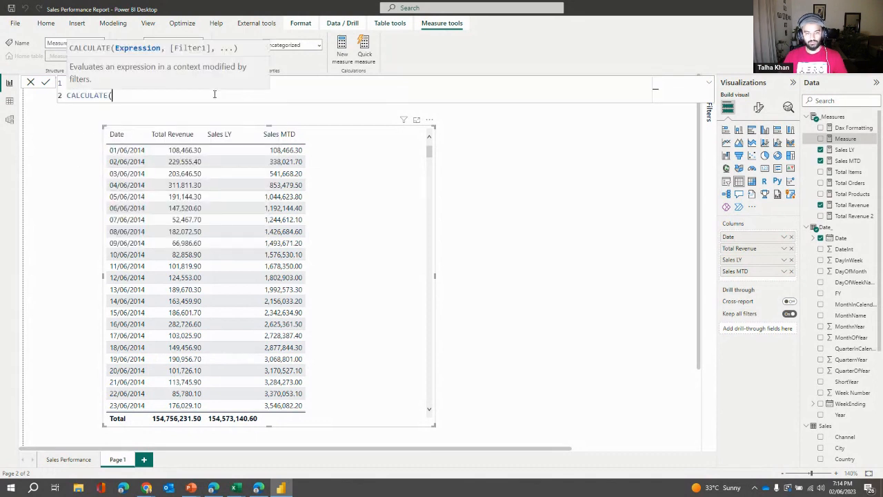
Step: Enter [Total Revenue 2] as the CALCULATE expression of Sales PQ and start a new line for the filter argument
text(sales)
key(BackSpace)
key(BackSpace)
key(BackSpace)
key(BackSpace)
key(BackSpace)
text(reve)
key(Tab)
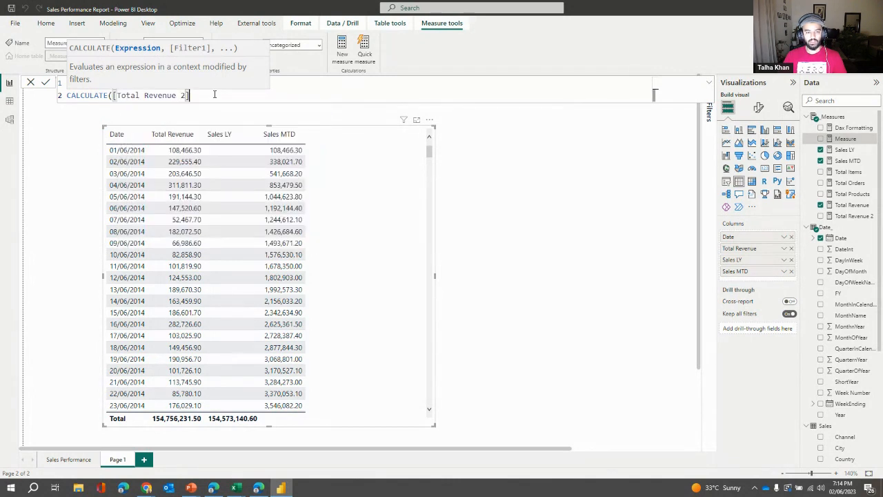
text(,)
key(shift+Return)
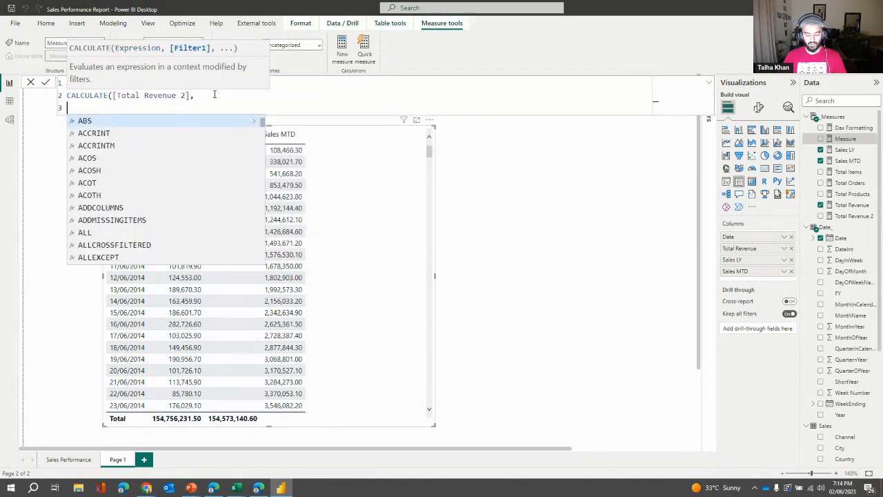
Step: Begin the indented filter argument of CALCULATE in the Sales PQ formula with the DATEADD function
text(date)
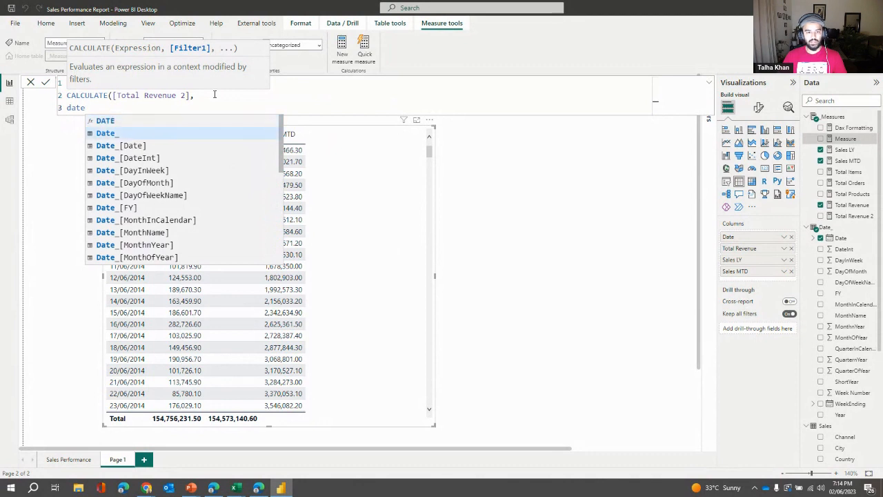
text(a)
key(Tab)
key(Home)
key(Tab)
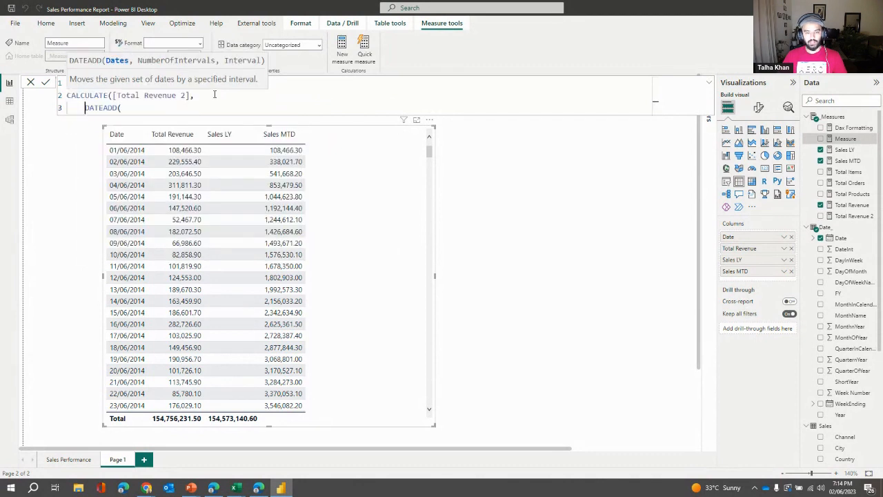
key(ctrl+Right)
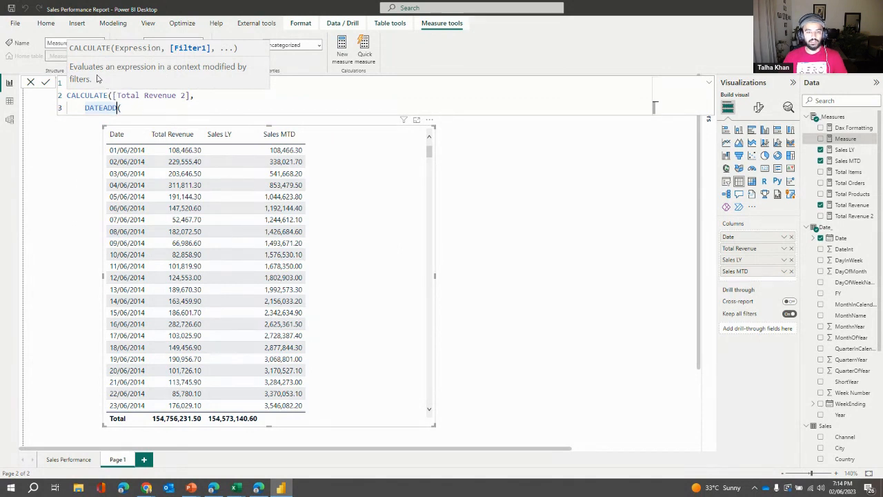
click(103, 109)
click(130, 107)
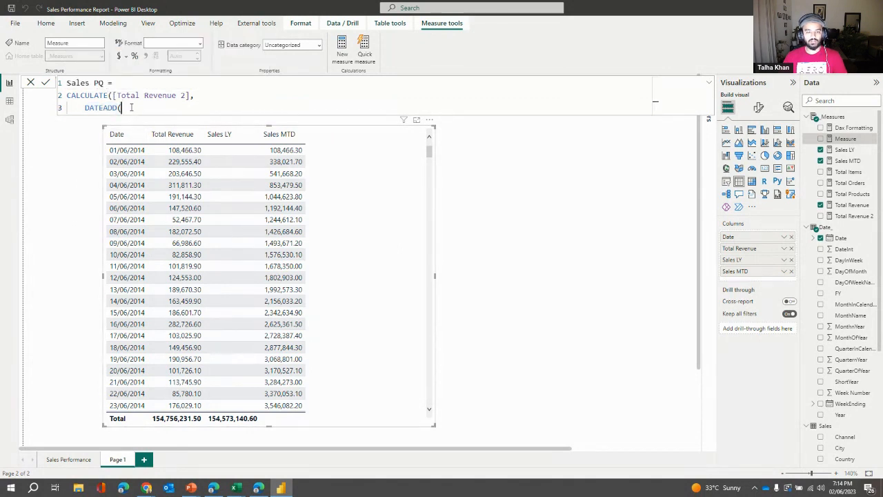
key(BackSpace)
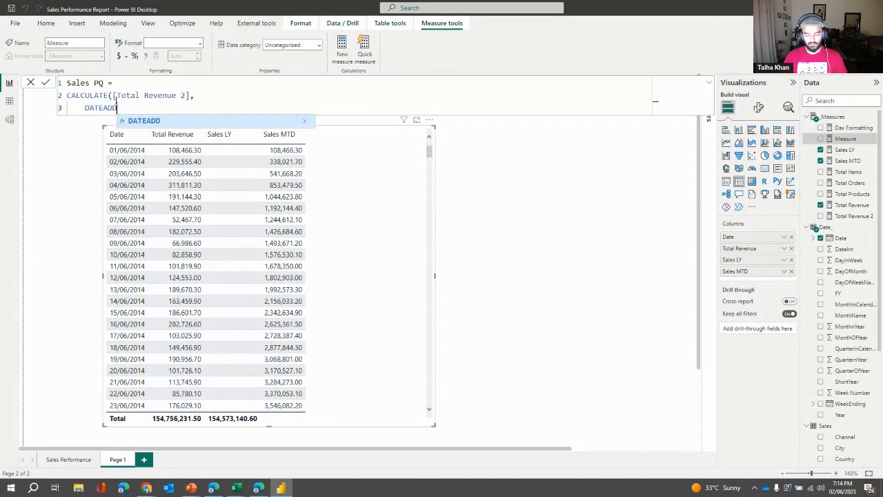
text(()
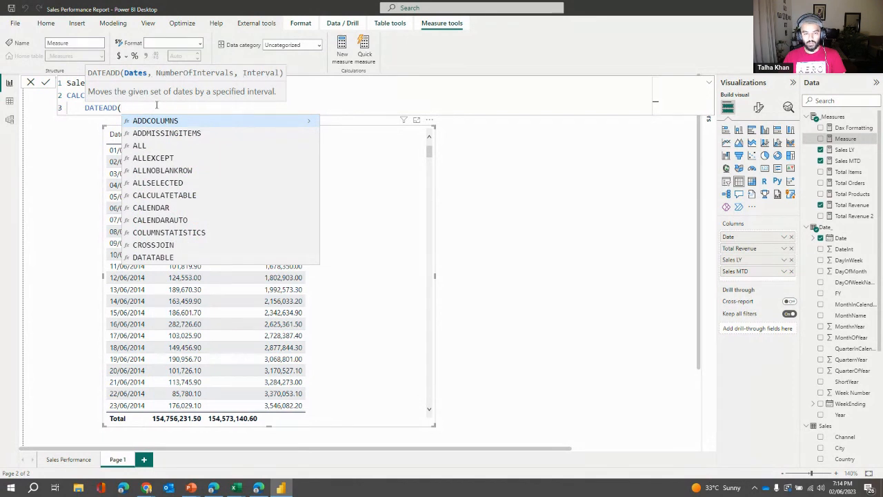
Step: Give DATEADD the arguments Date_, -1 and QUARTER, close both functions and commit the Sales PQ measure
text(date)
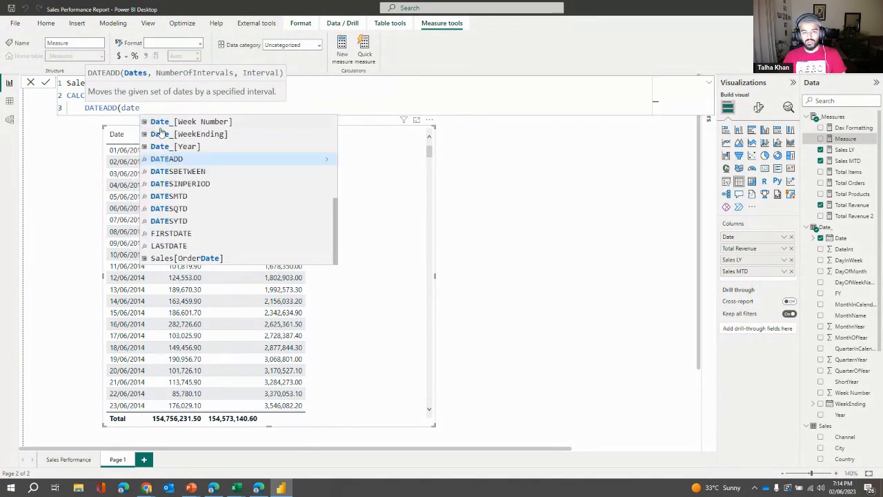
key(Tab)
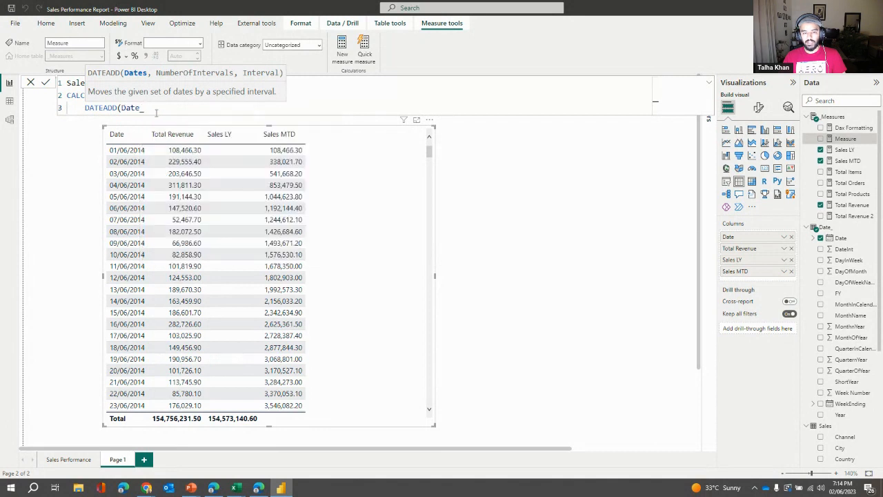
text(,)
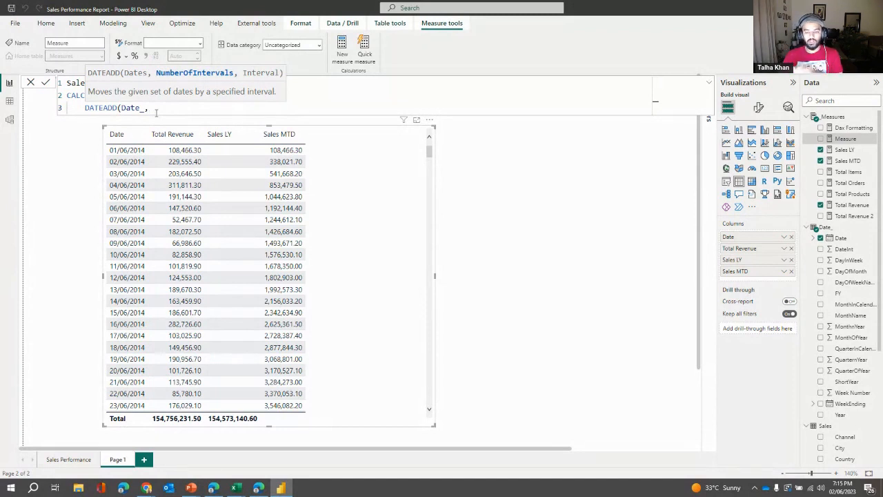
text(-1,)
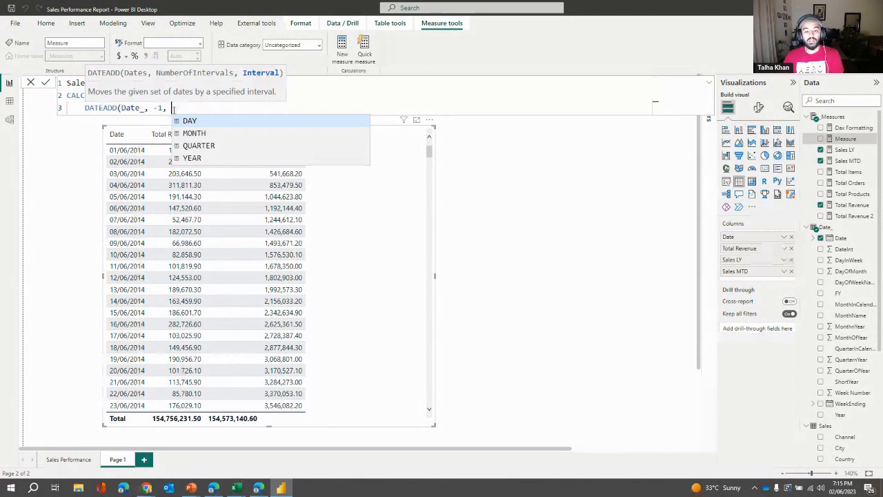
click(195, 147)
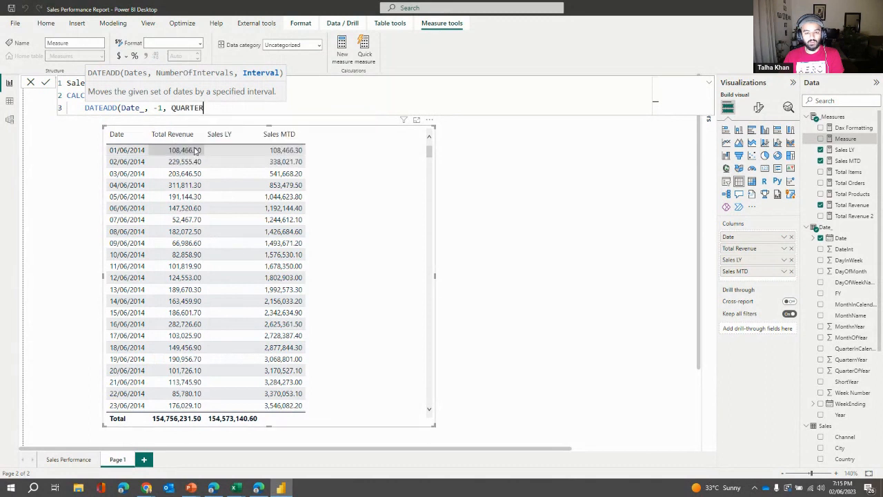
text())
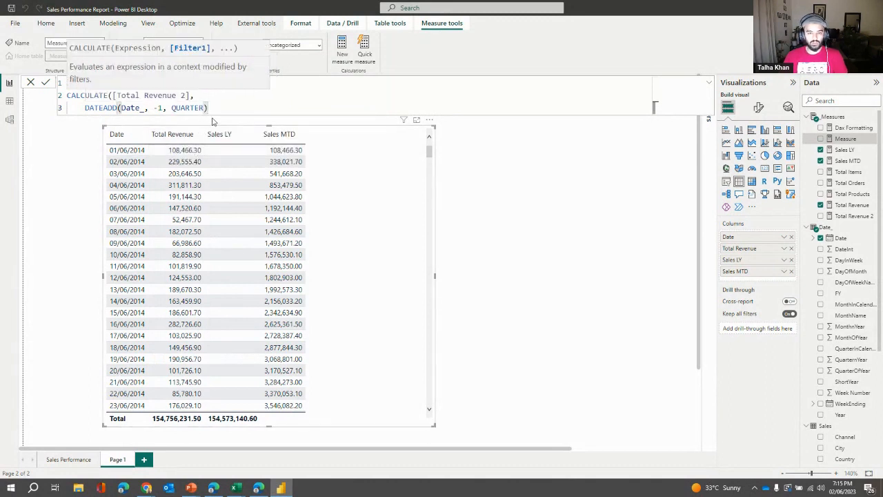
text( ))
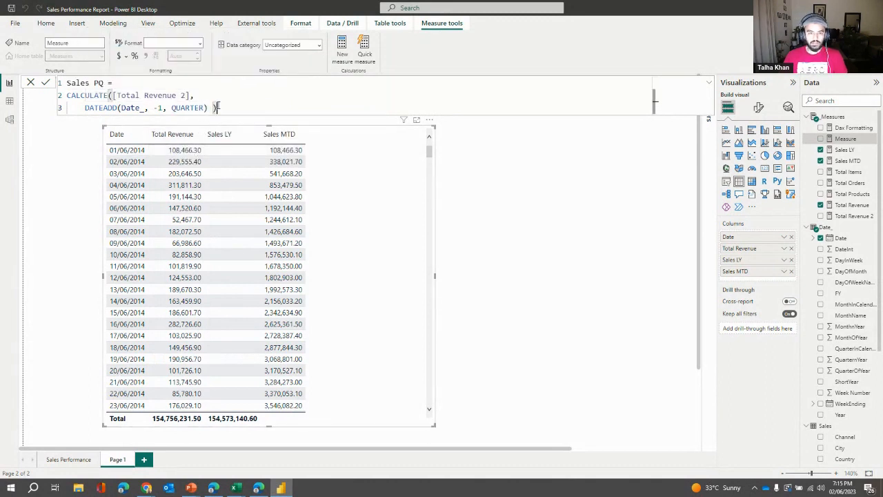
drag(84, 108, 205, 110)
click(119, 107)
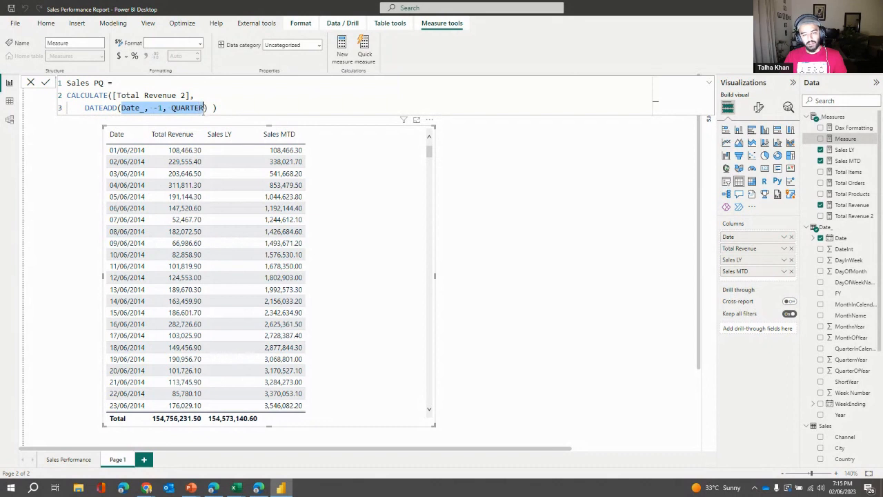
click(227, 108)
key(Return)
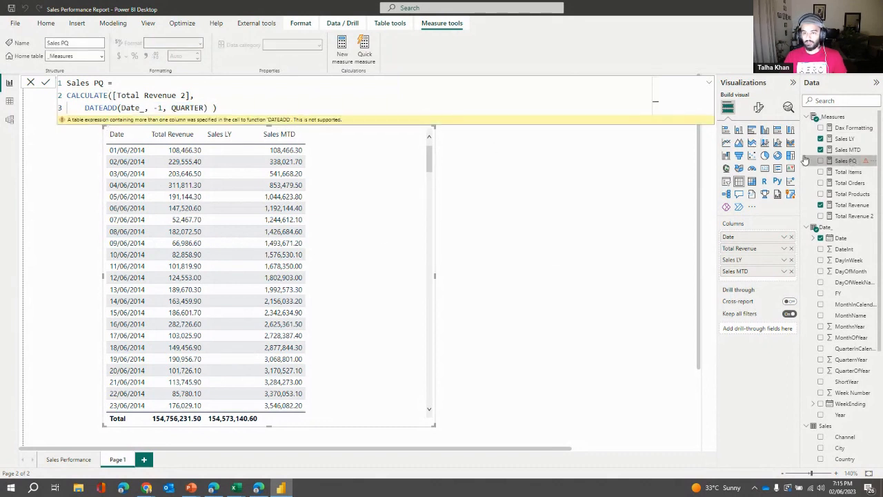
Step: Replace the Date_ table reference in DATEADD with the Date_[Date] column and commit the Sales PQ formula again
click(270, 113)
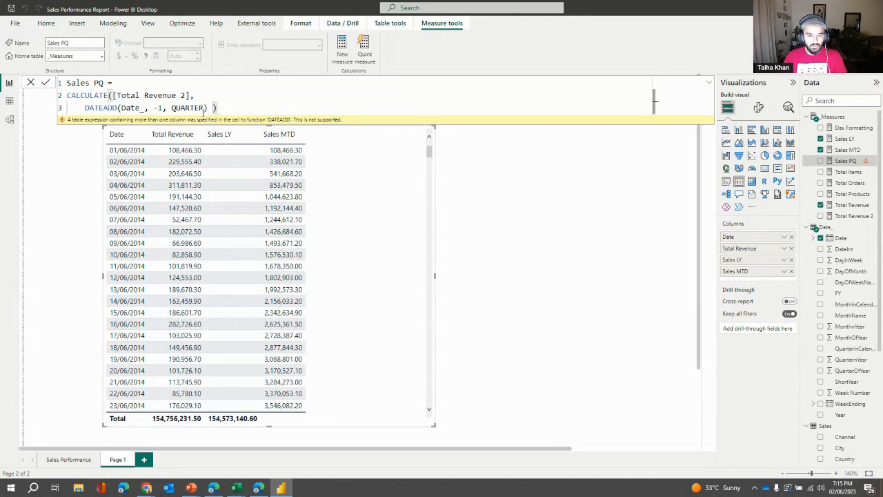
click(142, 109)
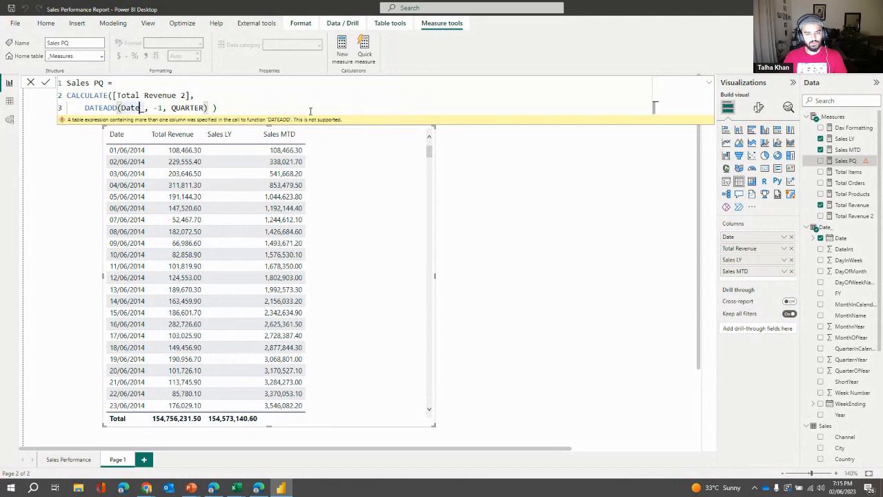
key(ctrl+shift+Left)
text(date)
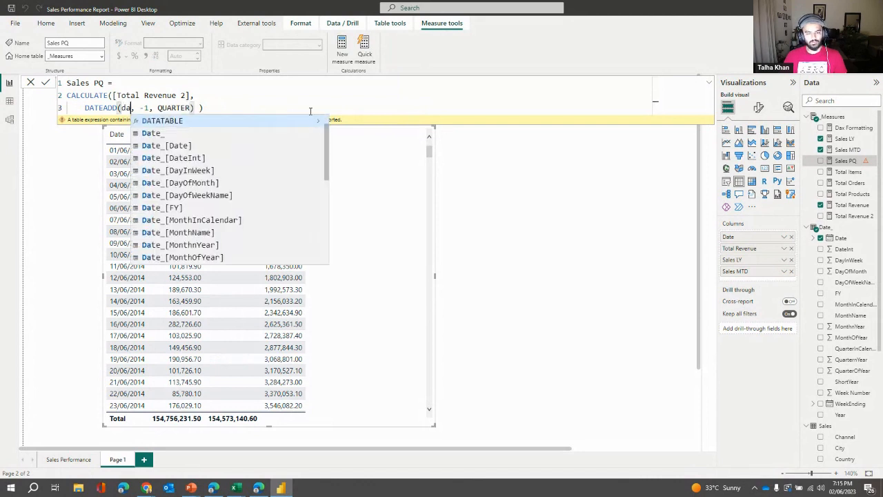
text(_)
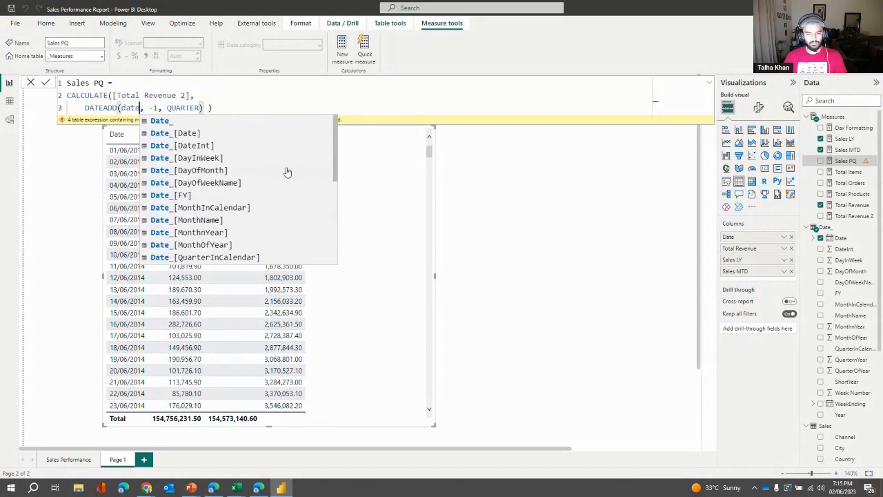
click(198, 136)
click(271, 111)
key(Return)
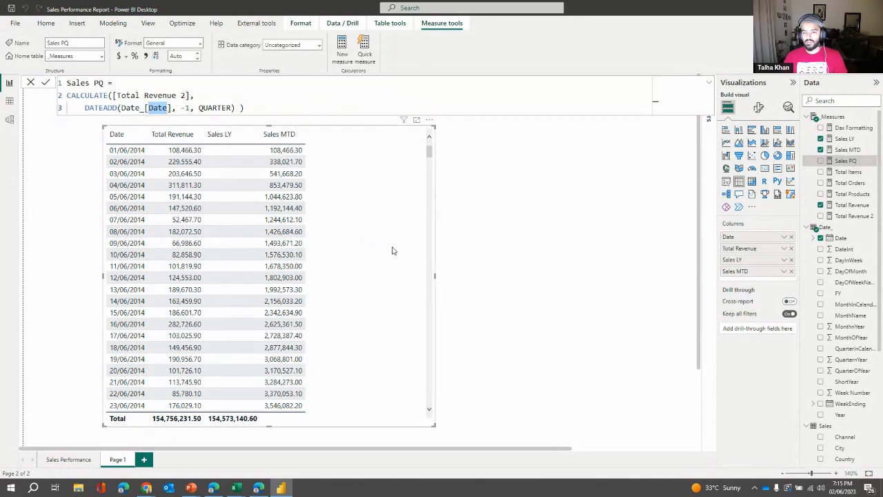
Step: Add Sales PQ as a column to the date table and compare its values from June to September 2014
drag(845, 161, 339, 214)
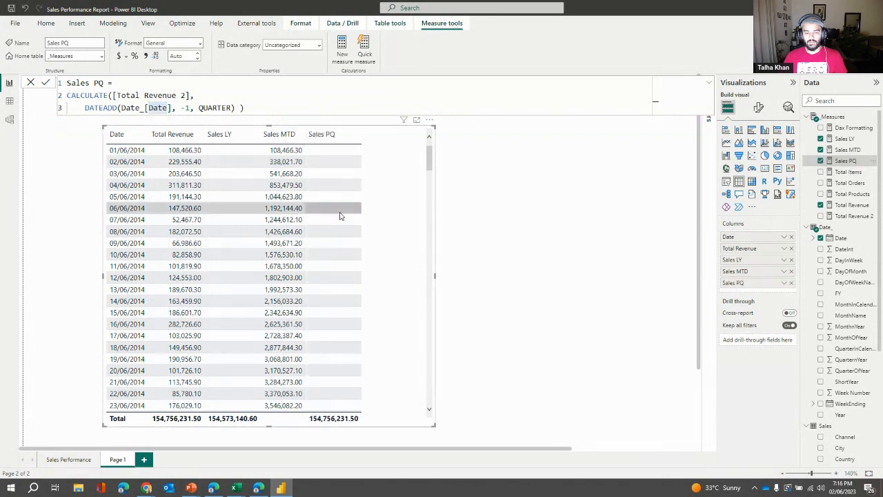
scroll(138, 243, down, 15)
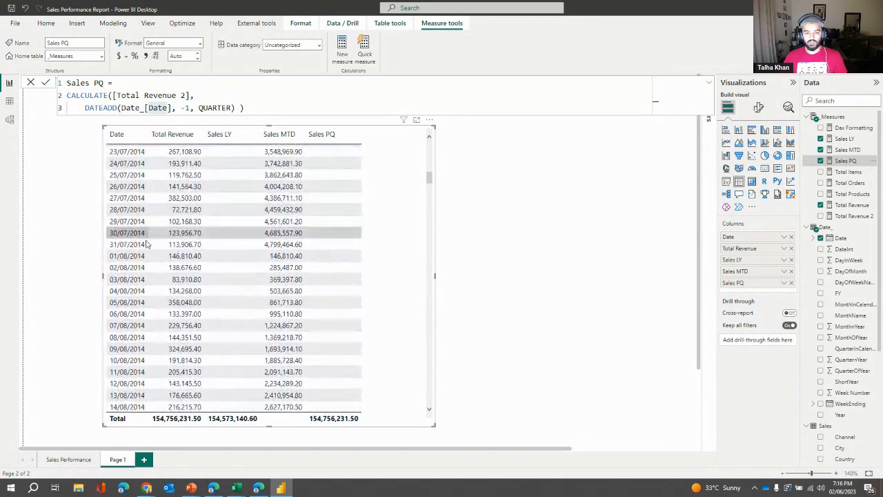
scroll(139, 243, down, 10)
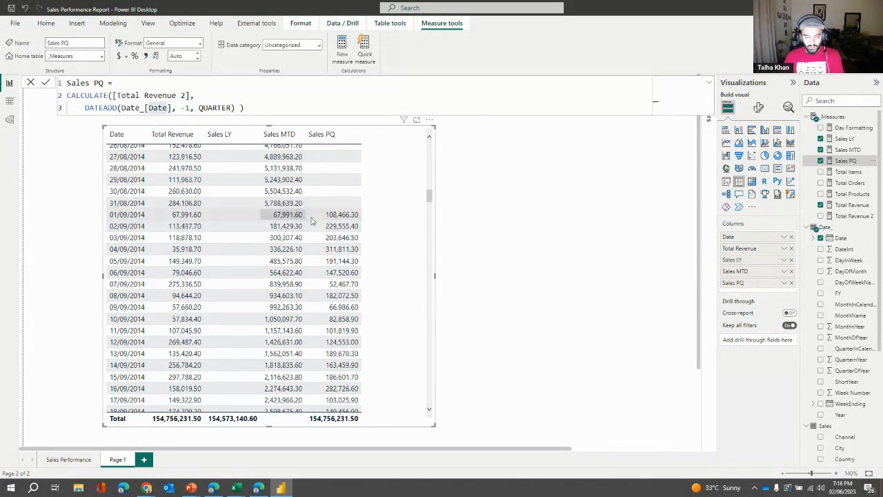
scroll(337, 217, up, 10)
scroll(338, 221, up, 2)
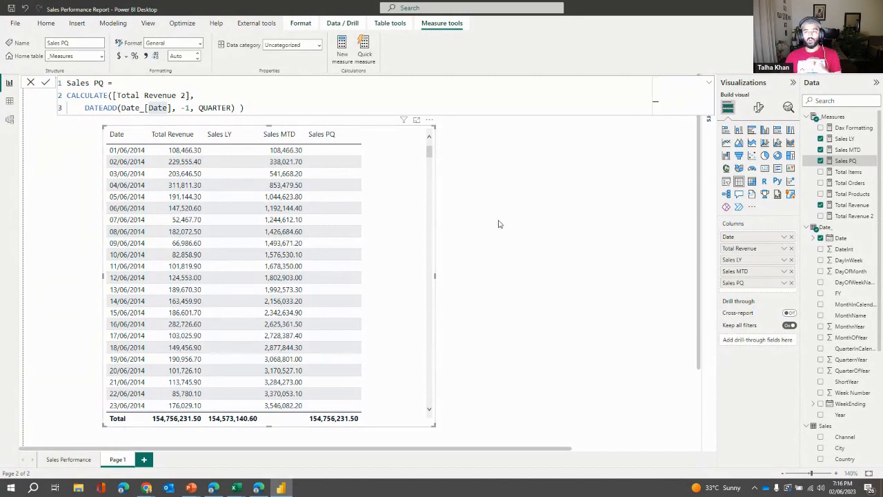
Step: Review the Sales Performance page's cards and charts against the measures table on Page 1, ending on Sales Performance
click(69, 459)
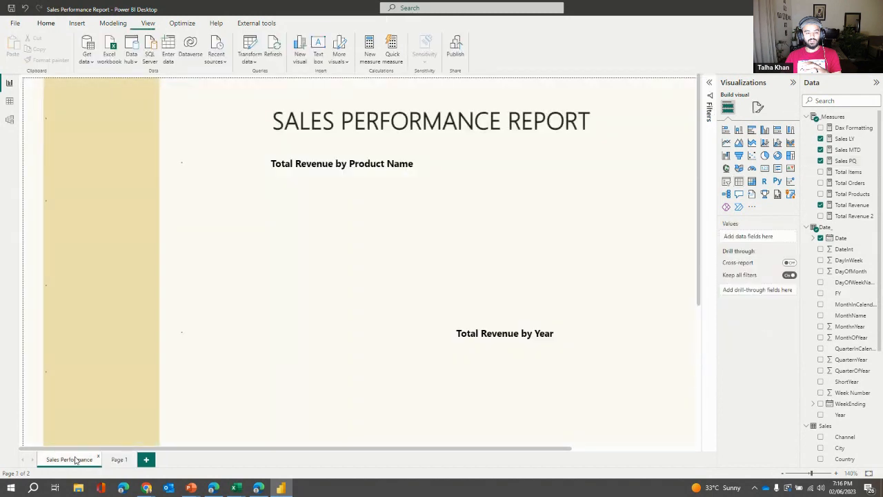
click(113, 257)
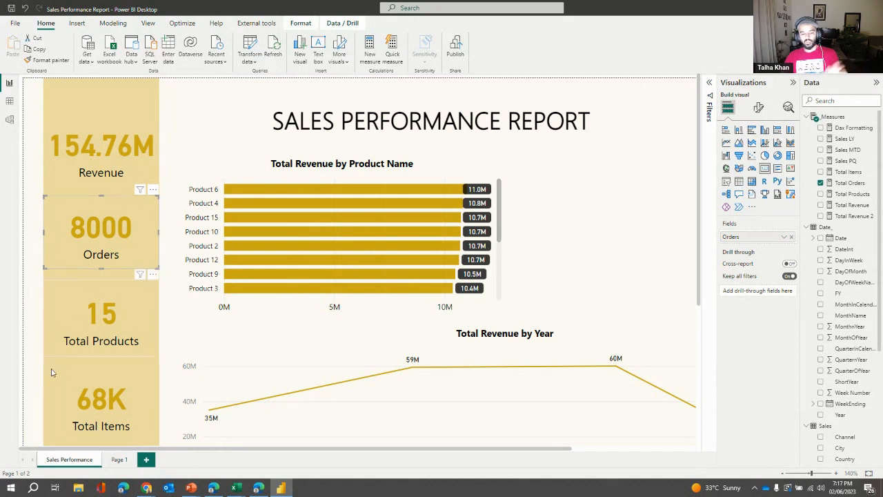
click(117, 460)
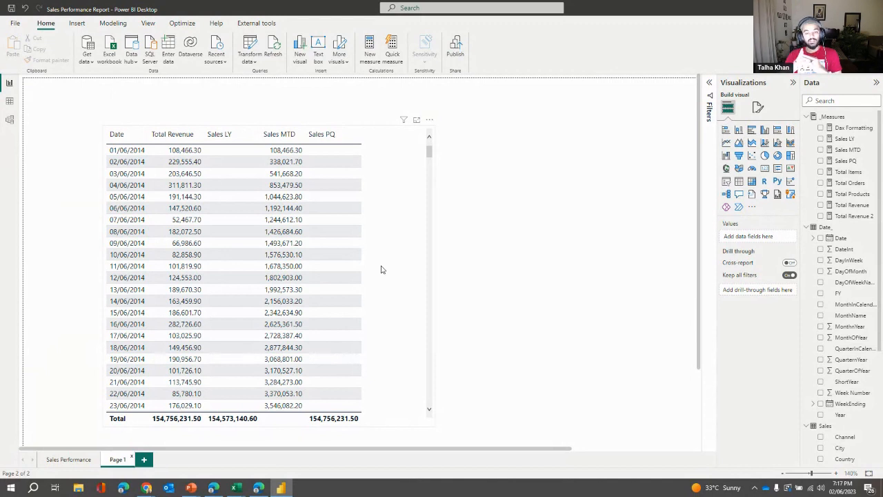
click(69, 459)
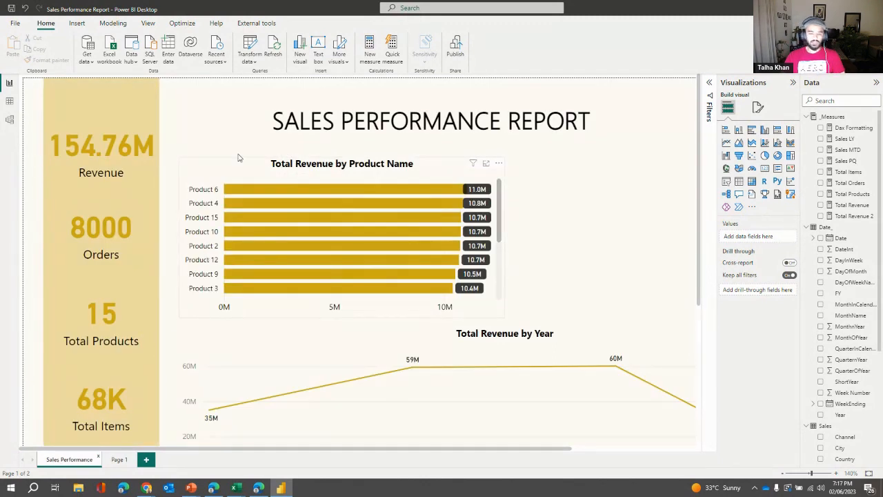
Step: Shift the Total Revenue by Product Name chart, the Total Revenue by Year chart and the report title further left on the Sales Performance page
drag(205, 176, 189, 162)
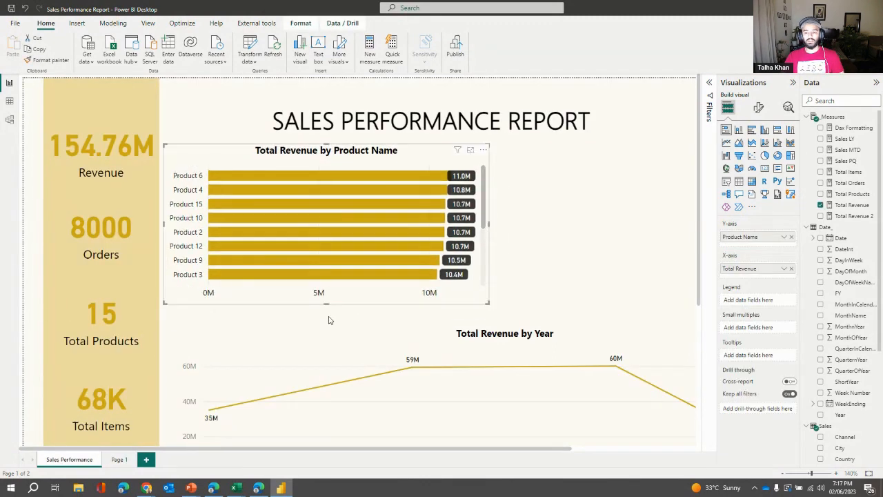
drag(345, 342, 329, 337)
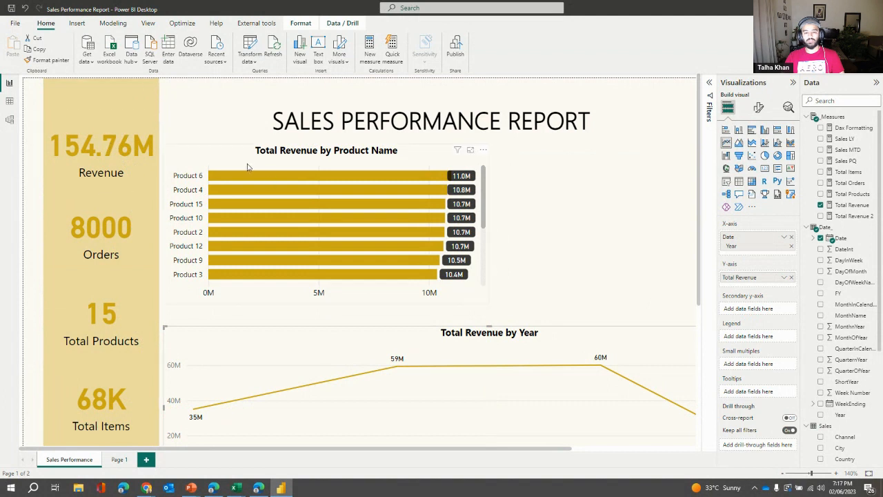
click(241, 175)
click(390, 118)
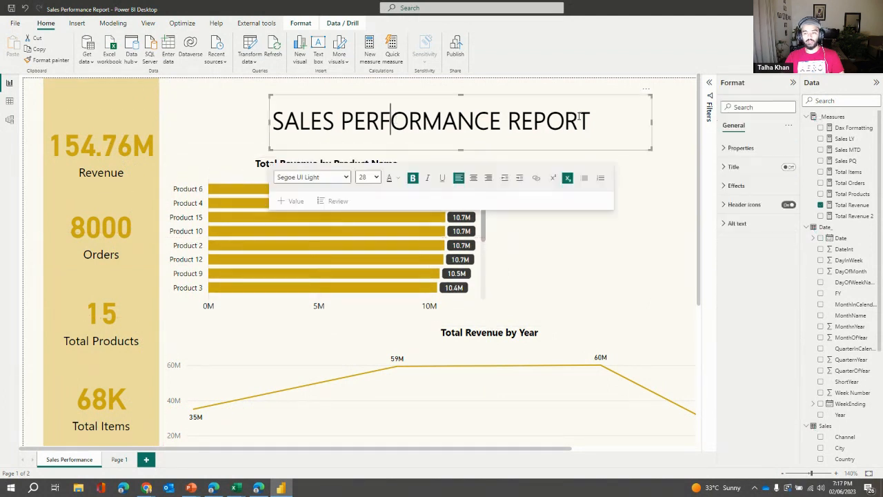
drag(645, 89, 605, 82)
click(606, 221)
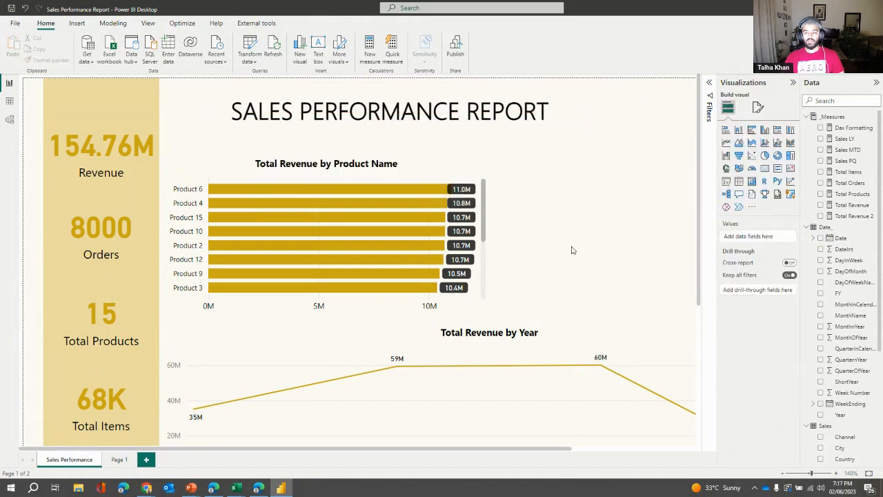
scroll(522, 311, down, 3)
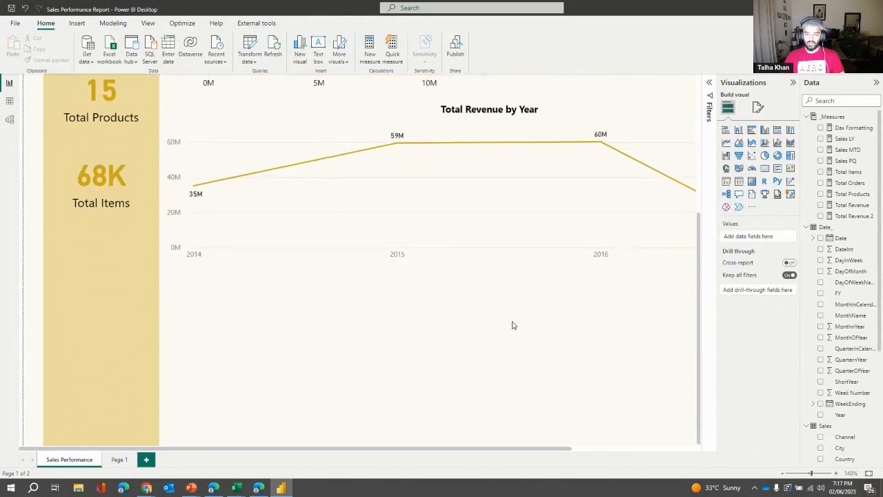
scroll(511, 323, up, 3)
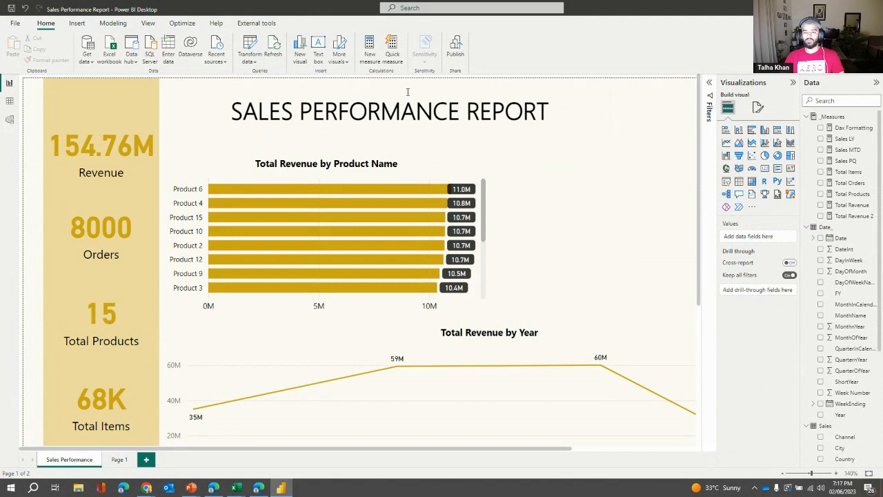
Step: Add a slicer in the empty area beside the report title and fill it with the Country field from the Sales table
drag(502, 452, 607, 457)
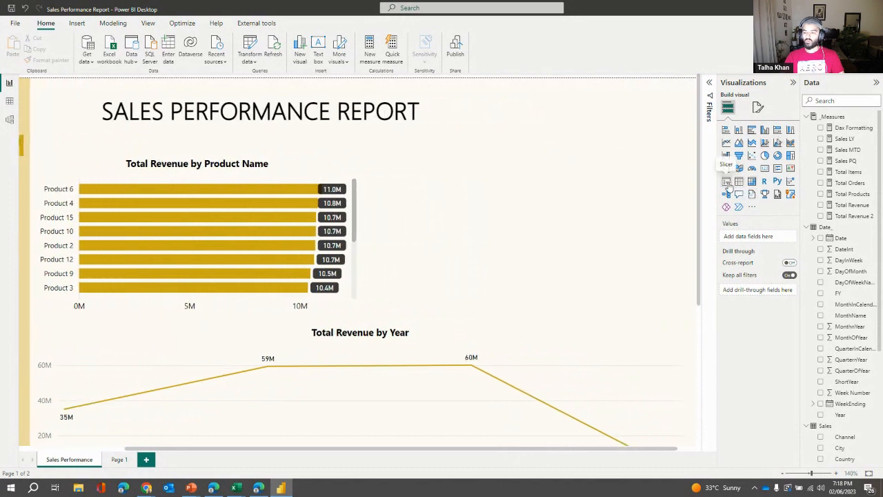
click(728, 186)
drag(446, 229, 541, 126)
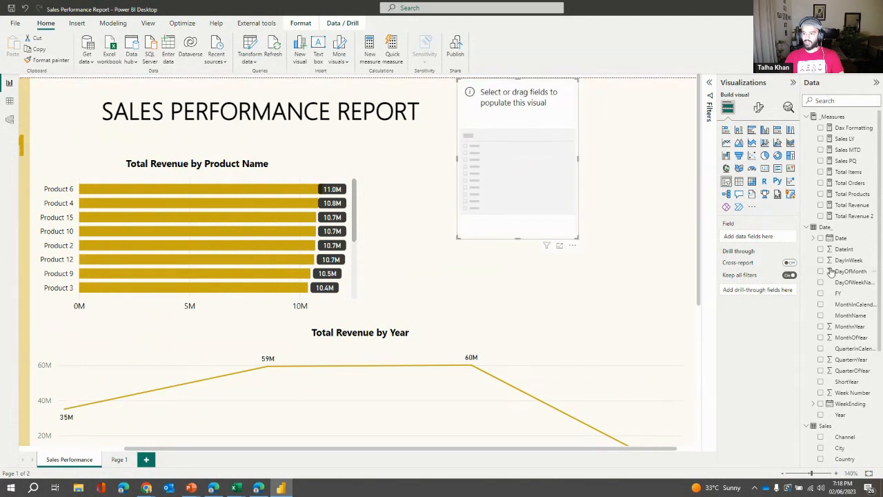
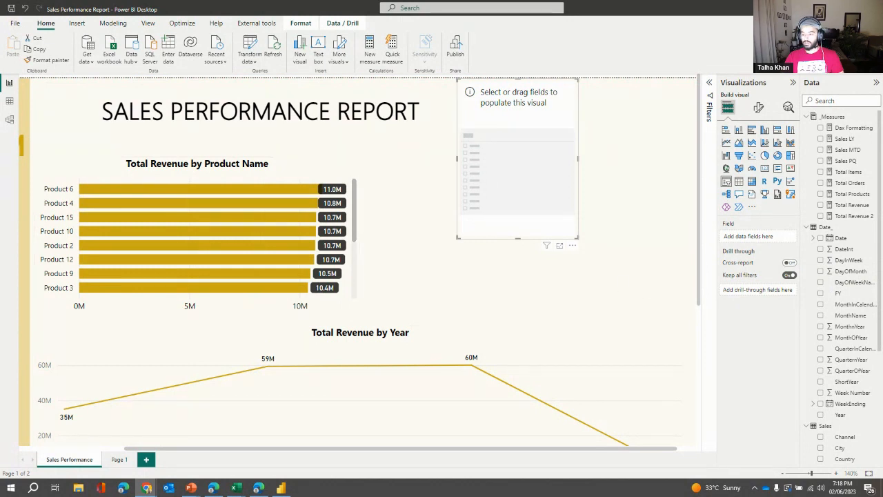
click(840, 461)
click(820, 458)
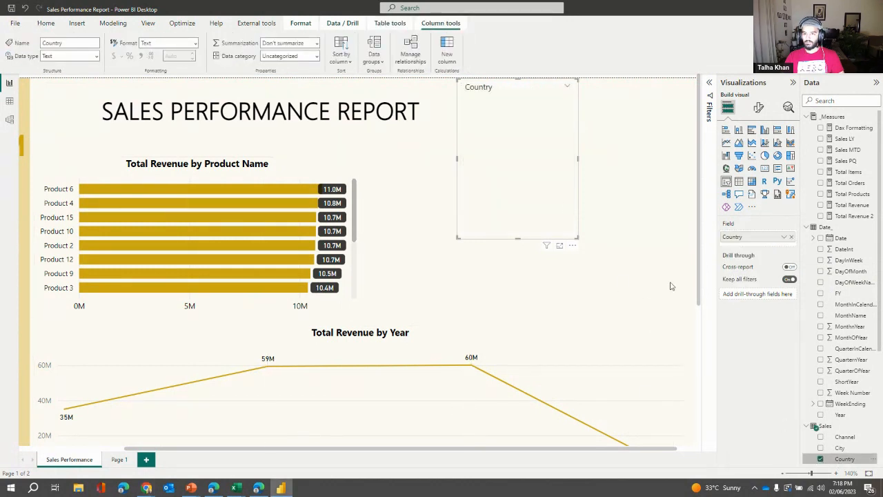
scroll(542, 166, down, 5)
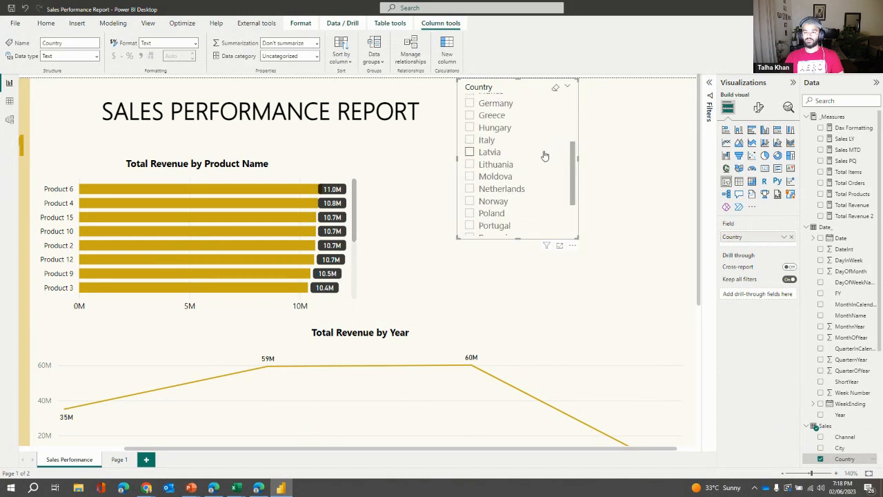
scroll(544, 161, up, 5)
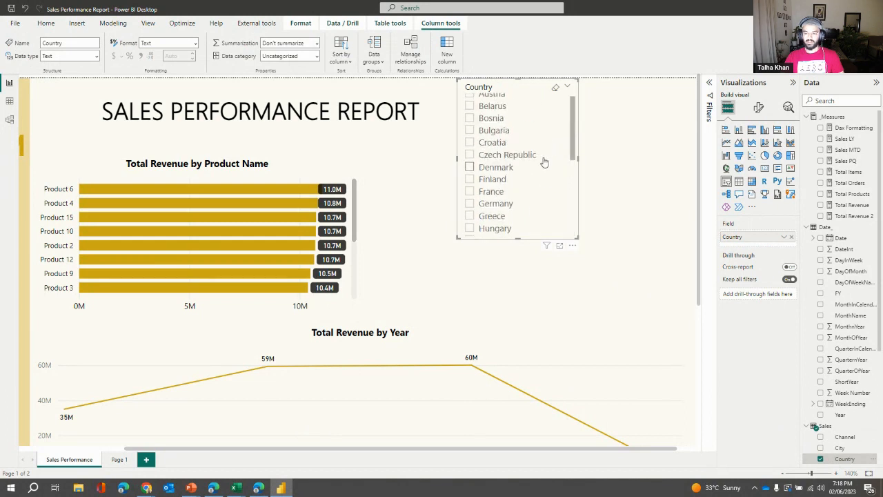
Step: Set the Country slicer's style to Dropdown, reduce its height to a compact box and move it further right of the title
click(757, 109)
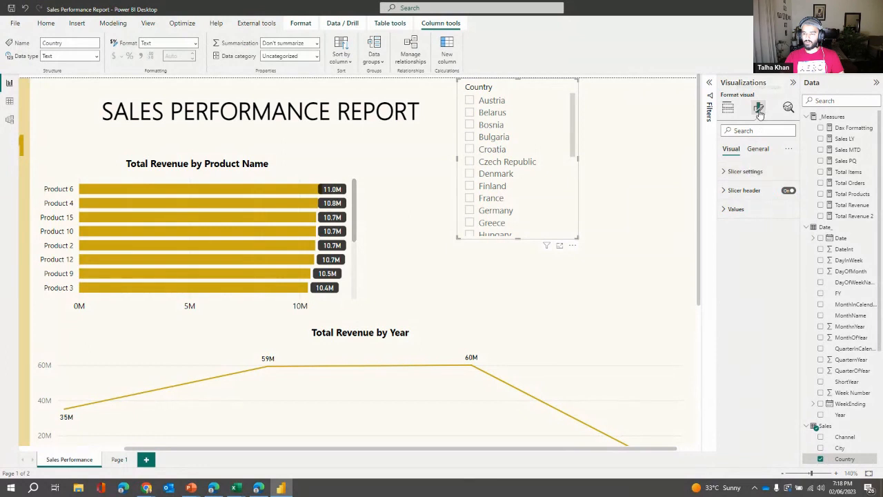
click(746, 171)
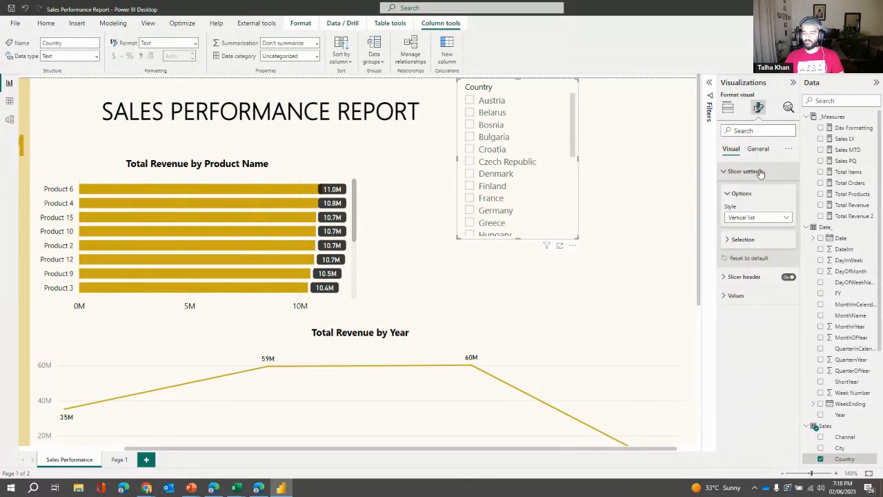
click(754, 218)
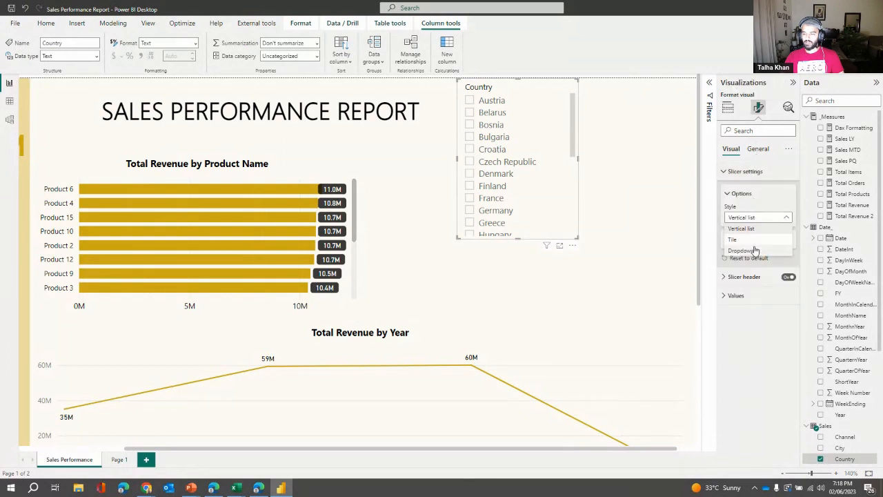
click(750, 249)
drag(573, 232, 578, 130)
drag(544, 88, 604, 87)
Step: Fit the report page to the window and move the Country slicer against the page's right edge
click(147, 24)
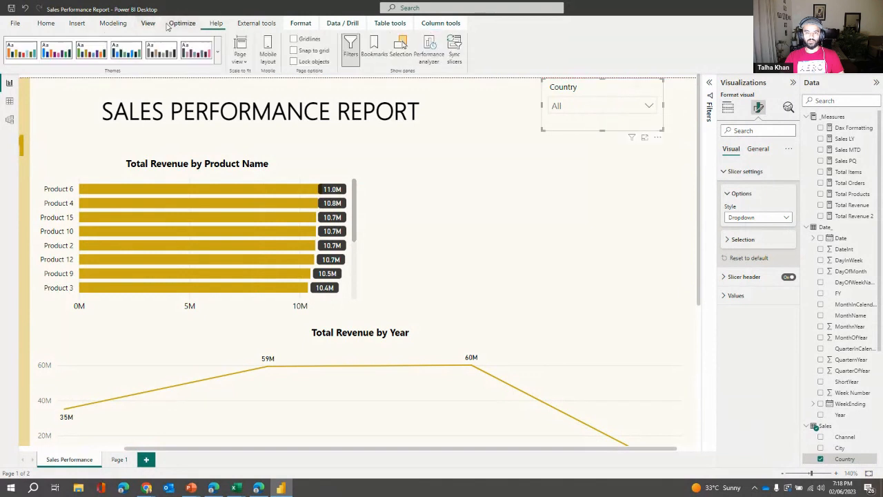
click(247, 61)
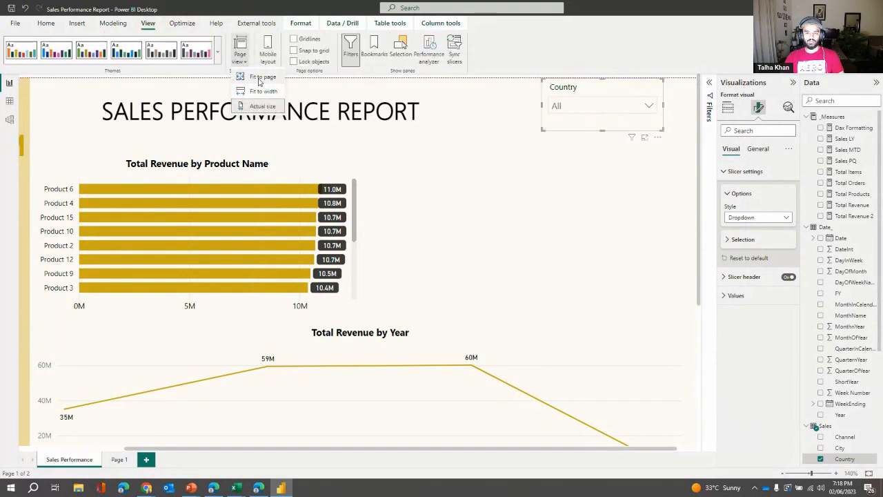
click(259, 79)
click(512, 153)
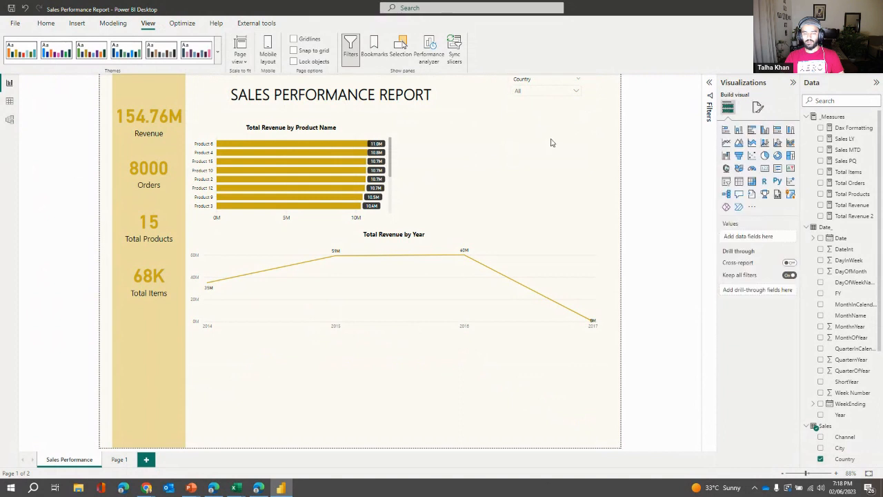
click(551, 84)
click(540, 95)
drag(553, 83, 588, 83)
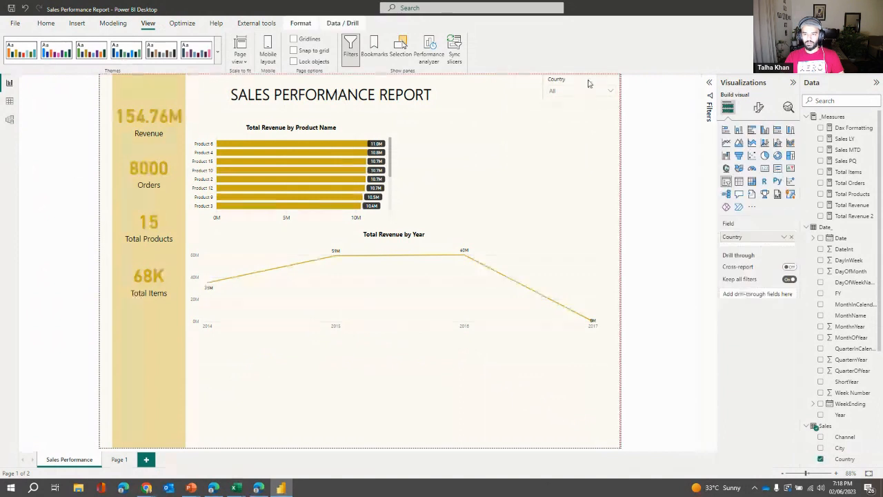
Step: Try the Country slicer by filtering the report to Belarus, followed by Czech Republic, Denmark and Finland combined
click(581, 93)
click(566, 109)
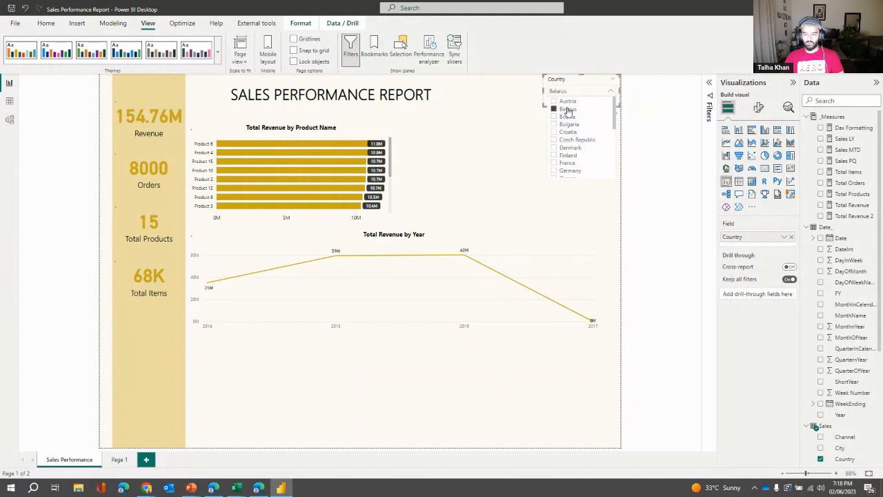
click(567, 110)
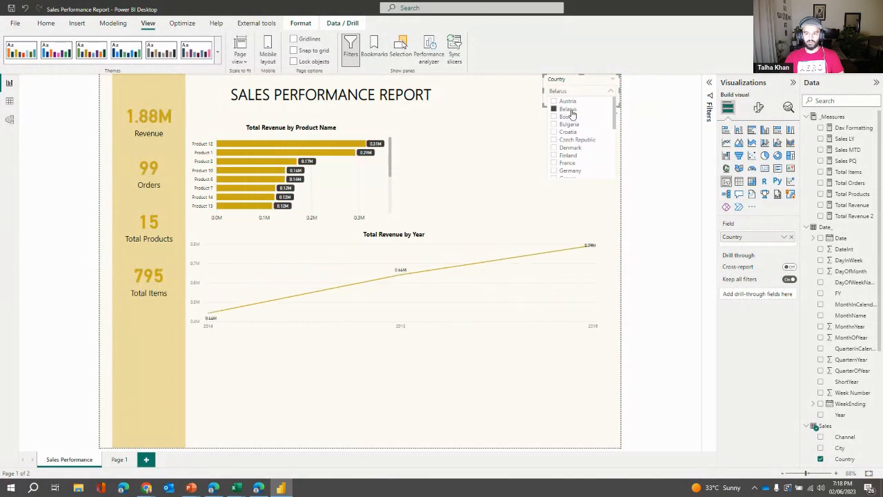
click(566, 139)
click(570, 147)
click(568, 155)
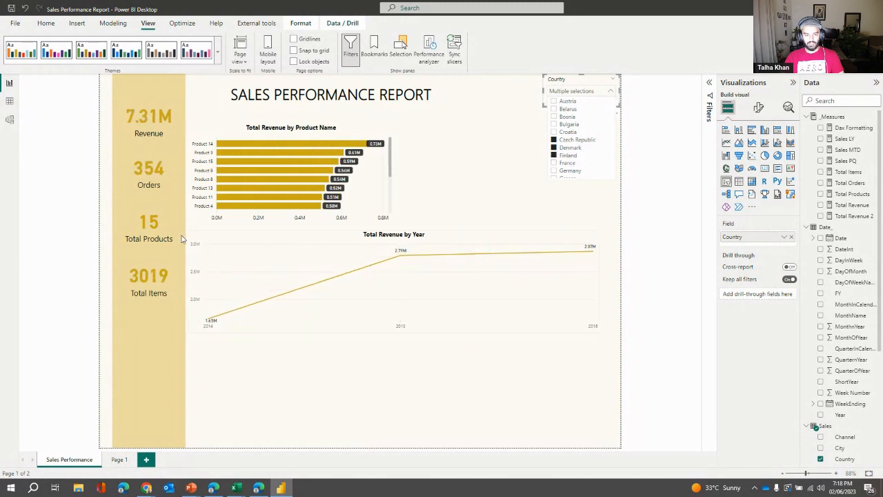
Step: Reduce the Country filter to Denmark alone, clear the slicer selection and reopen its country list
click(570, 156)
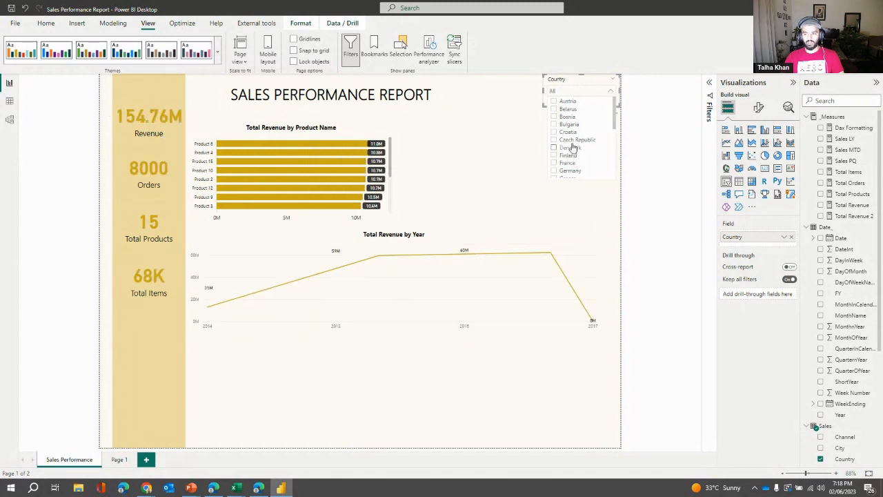
click(566, 140)
click(596, 81)
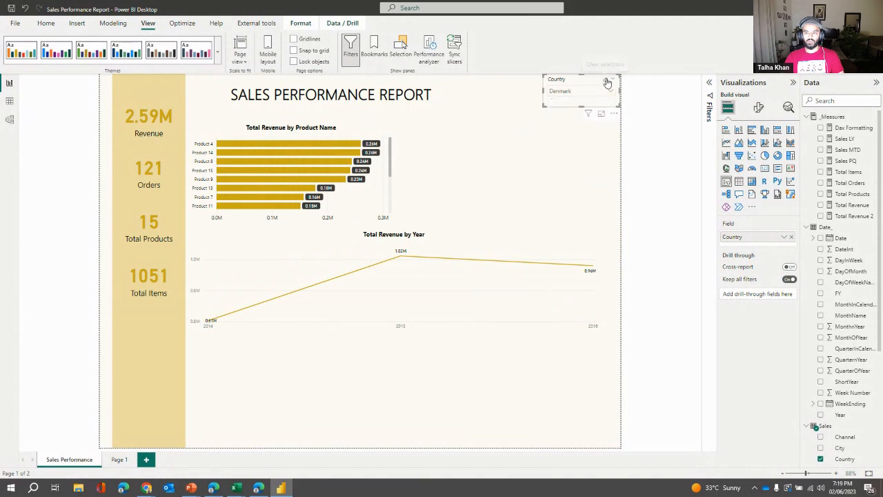
click(579, 93)
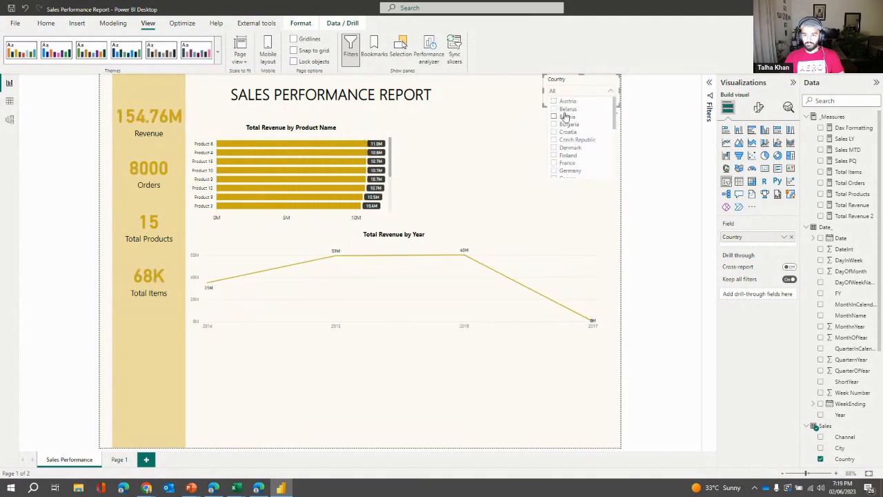
Step: Try the Show "Select all" option on the Country slicer, check the country list and turn the option off again
click(758, 108)
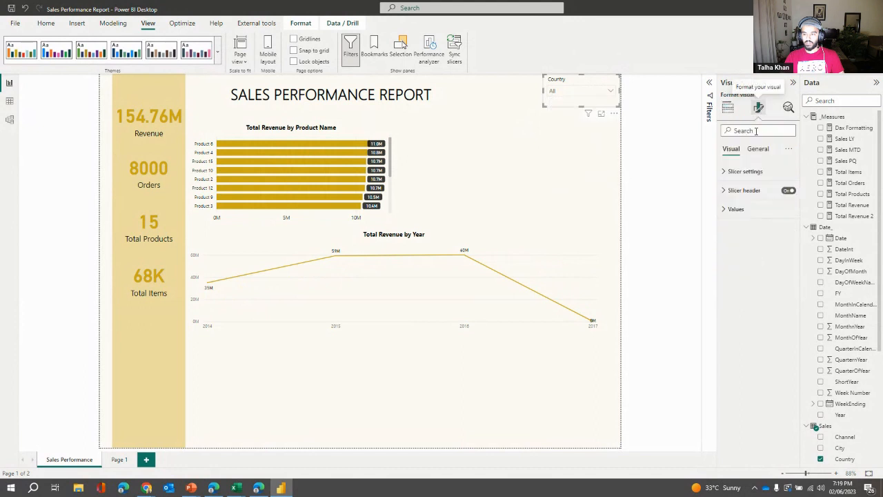
click(747, 171)
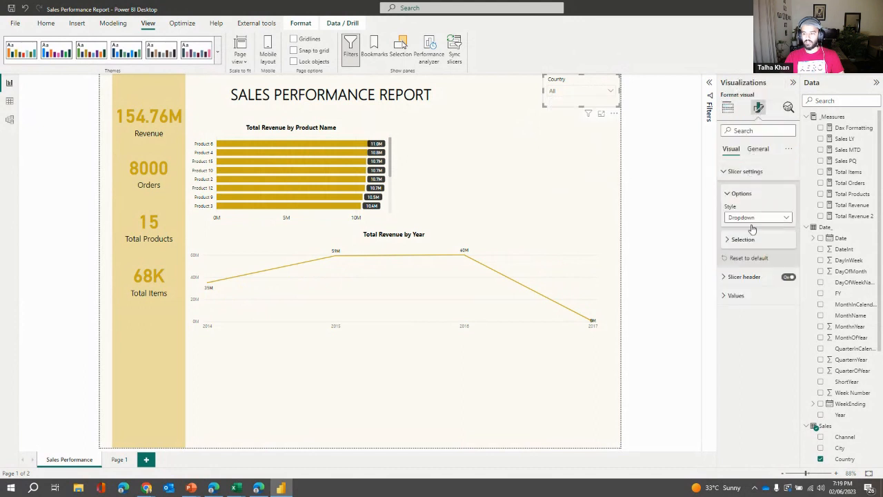
click(752, 241)
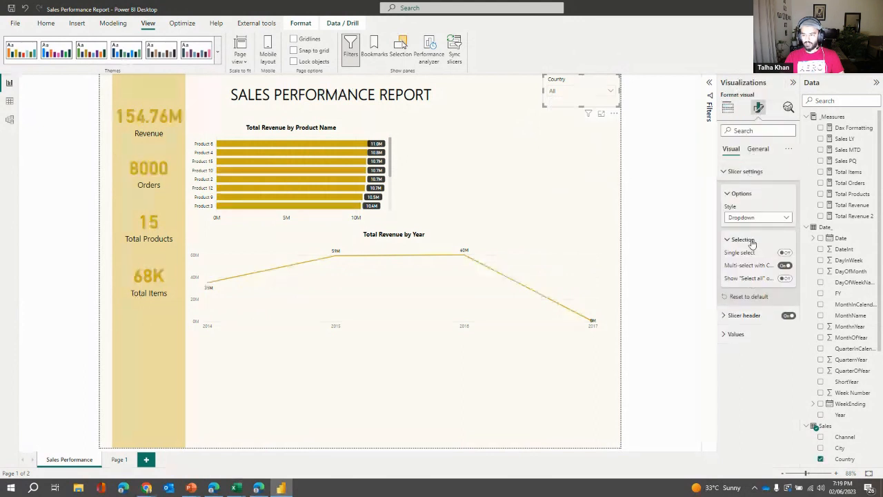
click(785, 278)
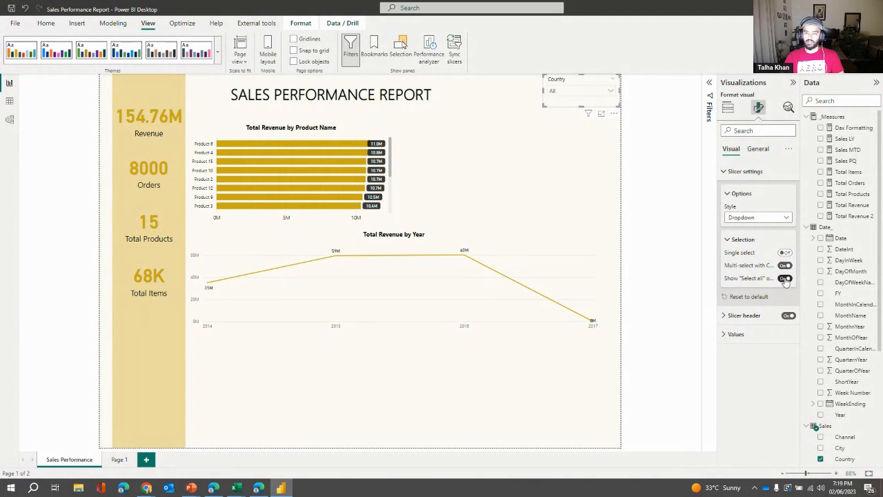
click(608, 93)
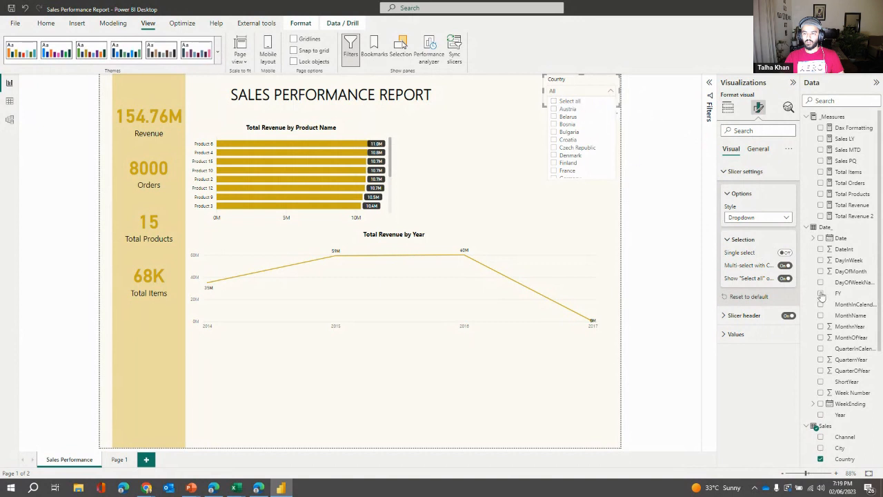
click(785, 278)
click(579, 95)
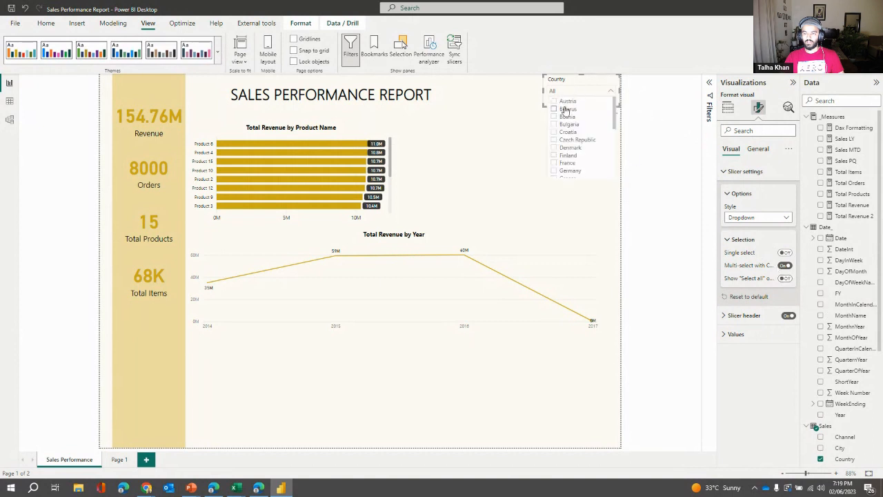
Step: Examine the slicer header's text, border and background formatting options for the Country slicer
click(748, 318)
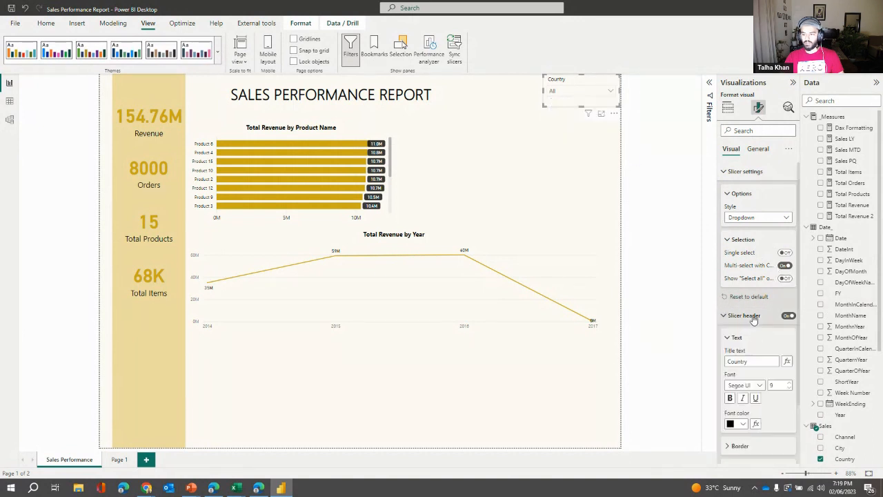
scroll(745, 331, down, 2)
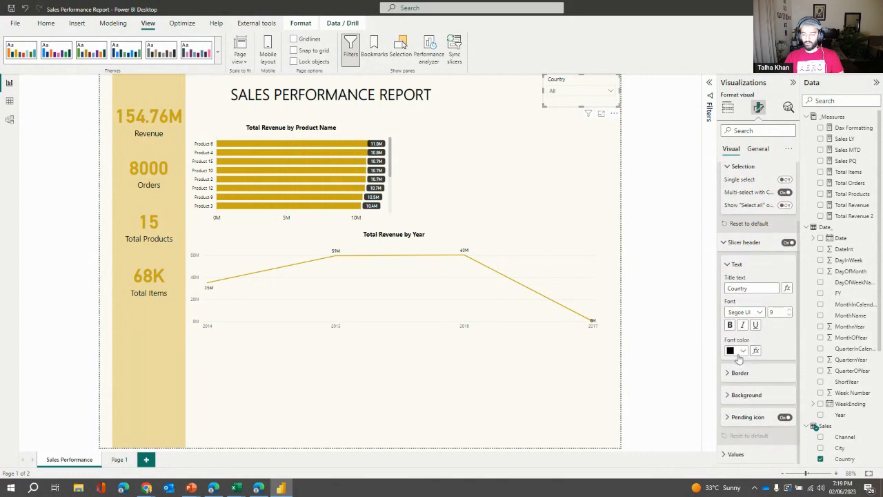
click(740, 373)
scroll(740, 374, down, 1)
click(744, 411)
scroll(745, 409, down, 1)
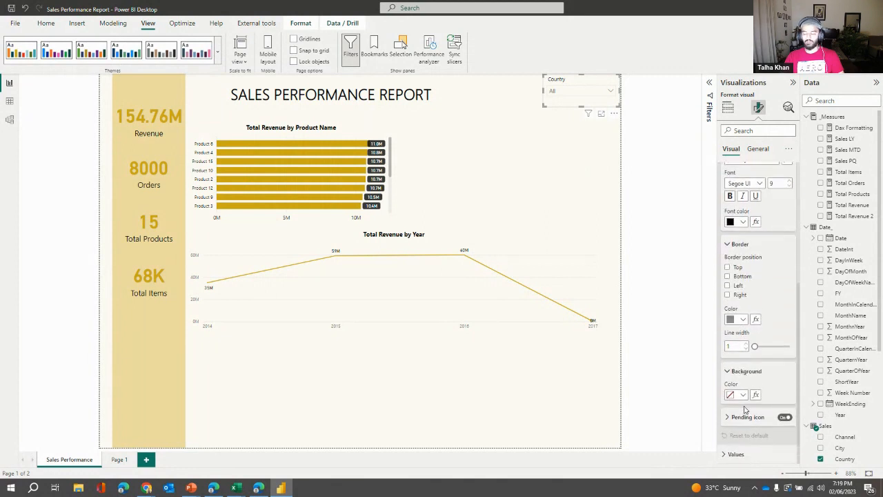
click(733, 371)
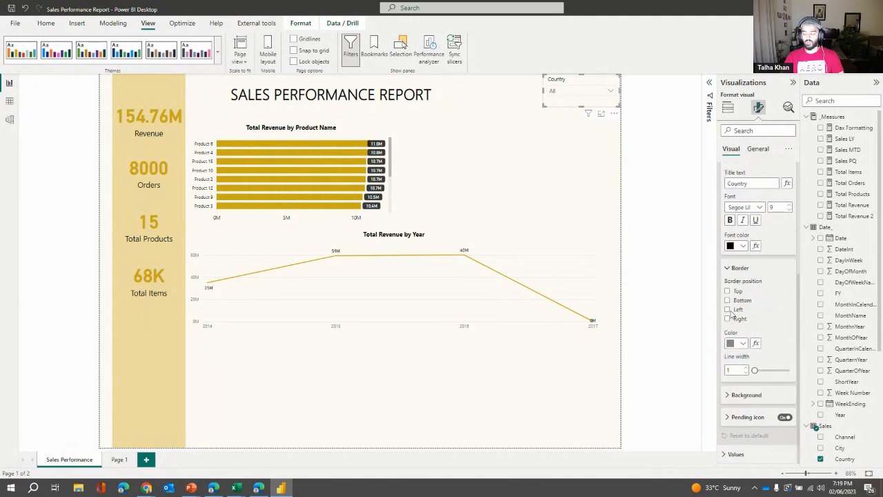
Step: Try the purple gradient theme from the Power BI themes on the report
scroll(731, 370, up, 2)
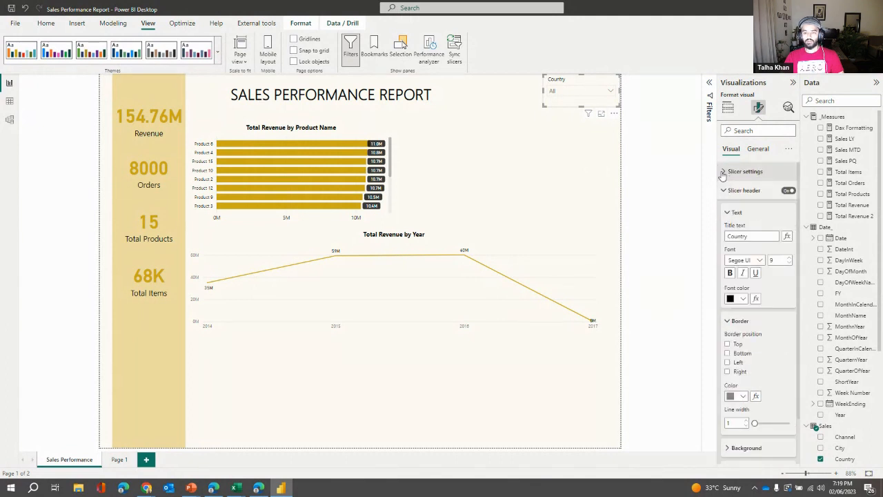
click(506, 137)
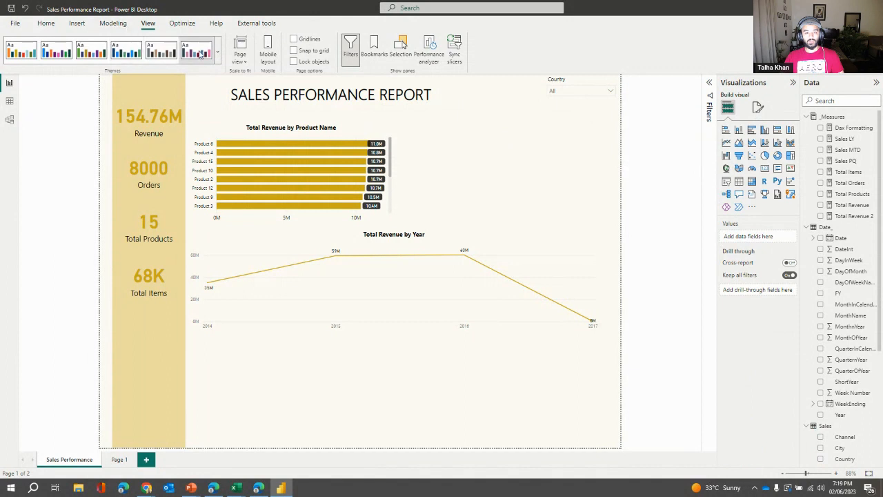
click(218, 58)
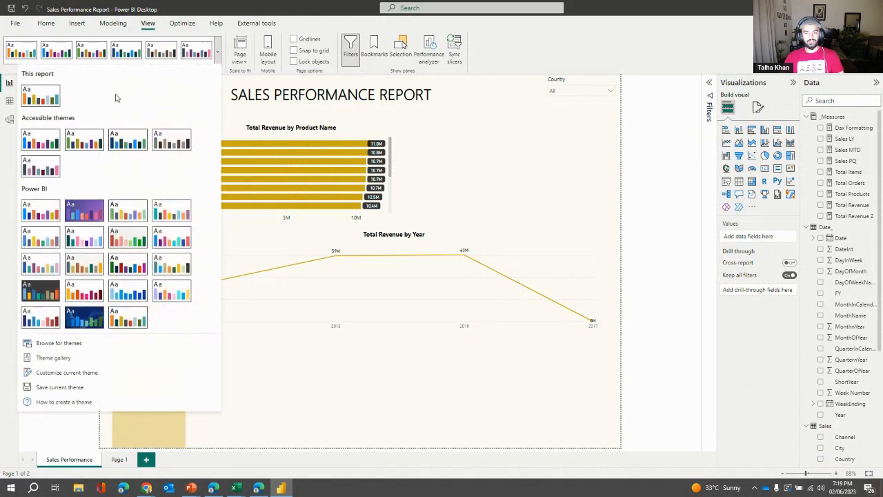
key(Escape)
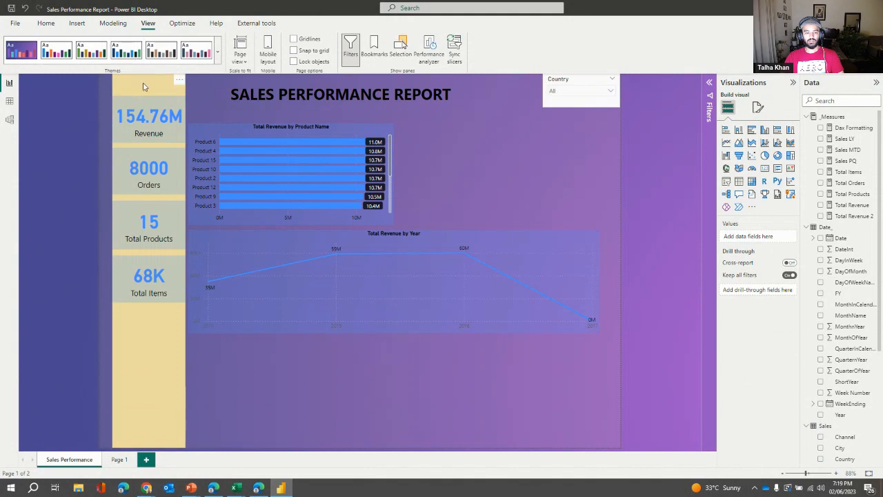
click(143, 86)
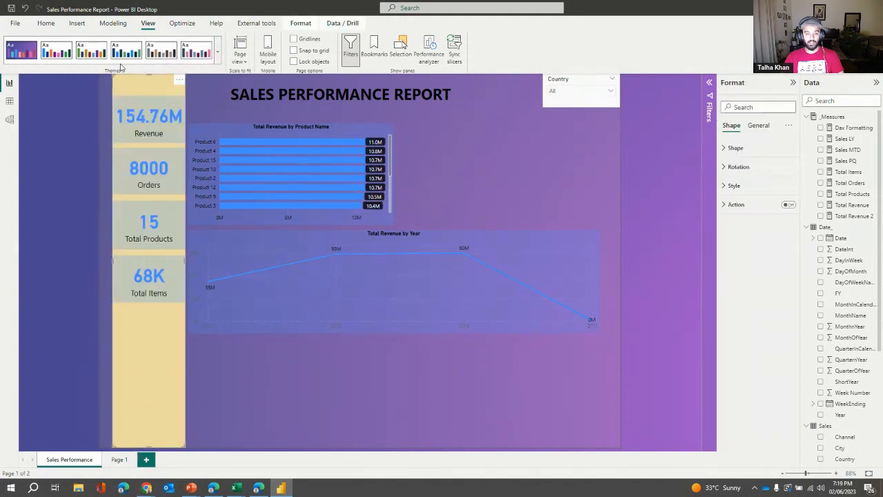
Step: Try the Accessible Neutral and Accessible Orchid themes, and settle on the accessible theme that colours the charts golden brown
click(70, 126)
click(100, 61)
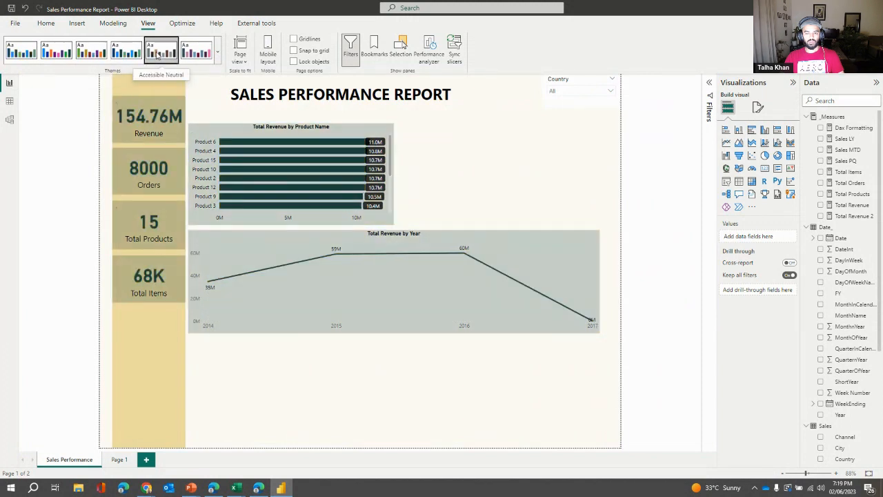
click(197, 50)
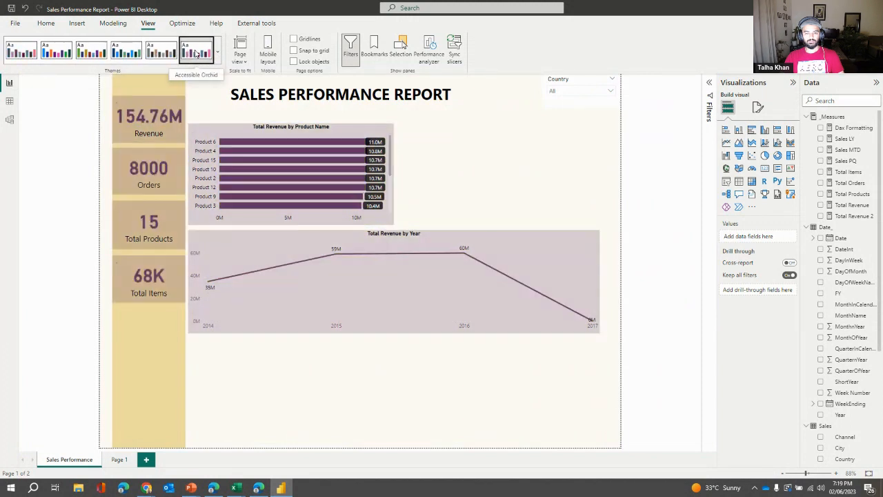
click(93, 50)
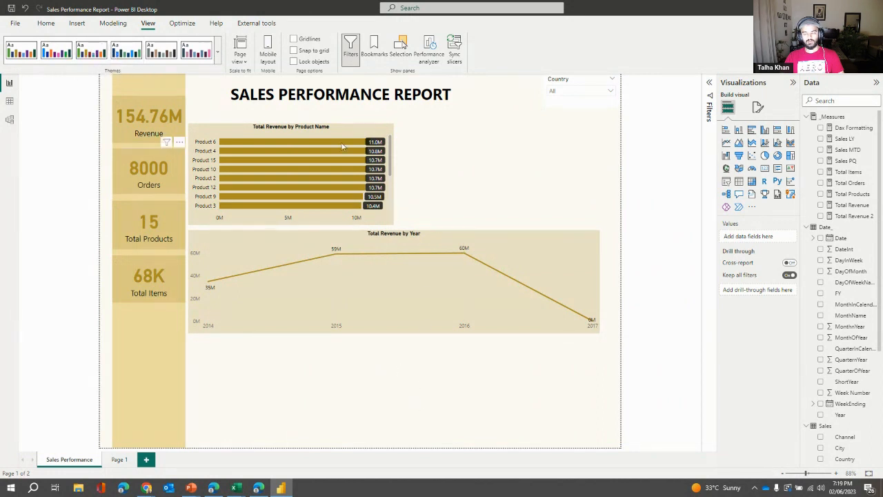
Step: Turn off the Country slicer's background in its general effects settings
click(456, 105)
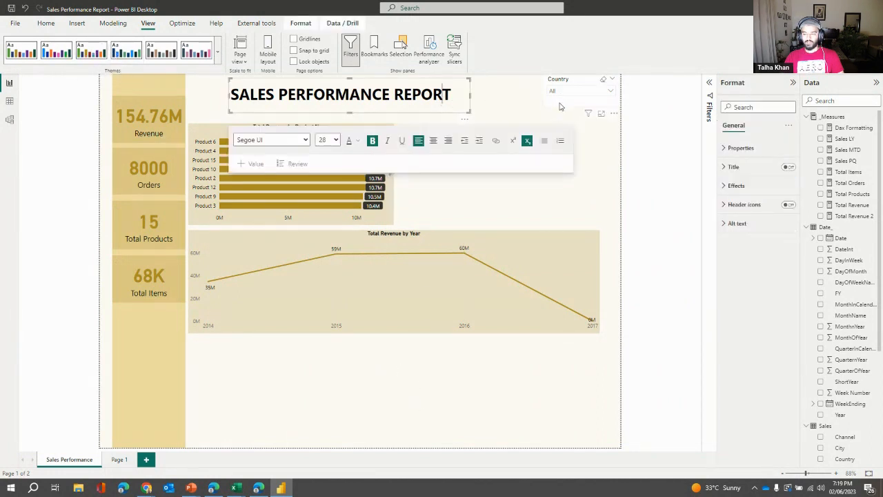
click(576, 103)
scroll(582, 131, up, 3)
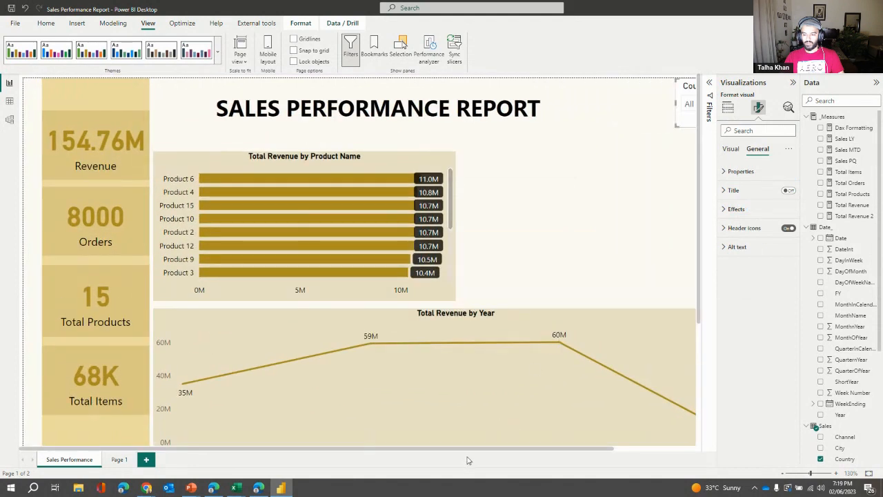
drag(473, 454, 577, 458)
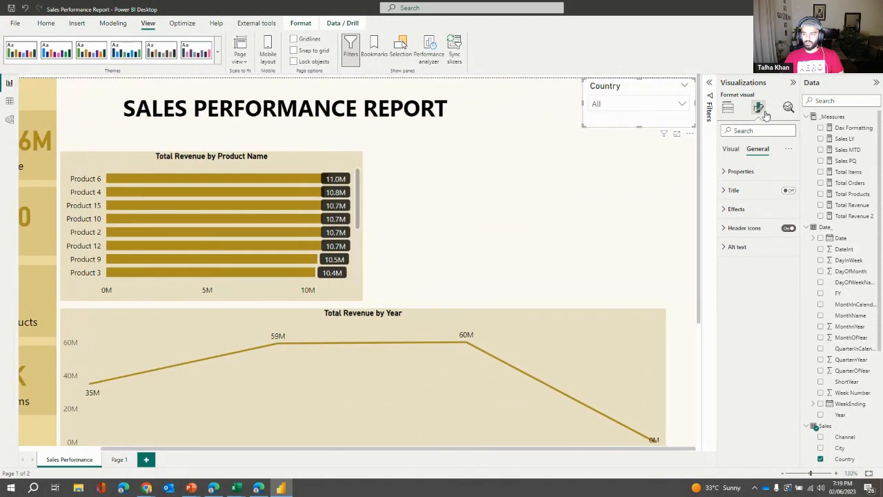
click(745, 209)
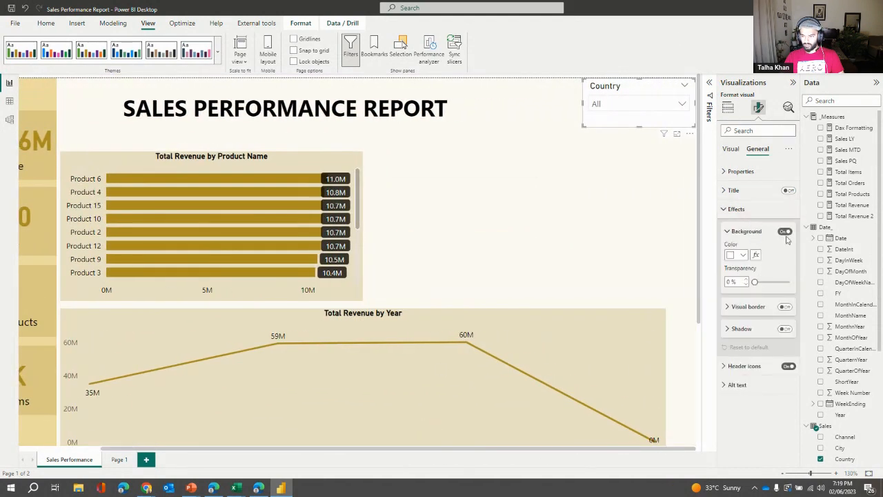
click(785, 231)
click(573, 169)
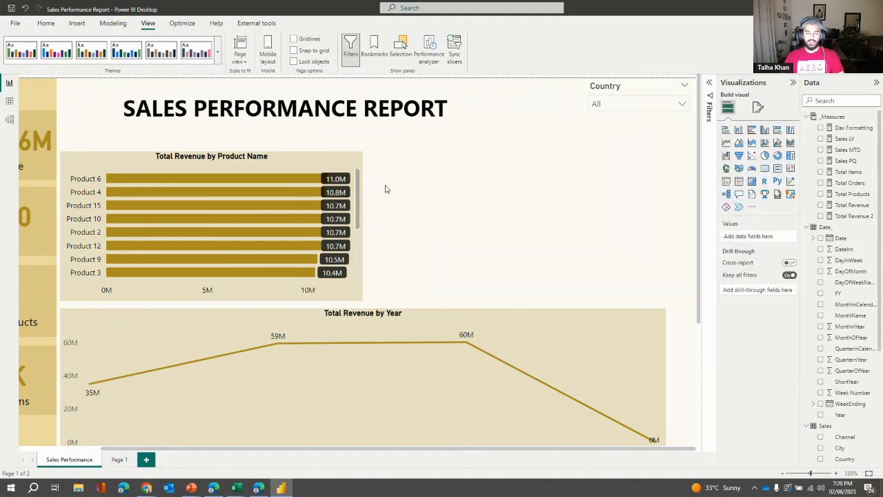
scroll(565, 177, down, 1)
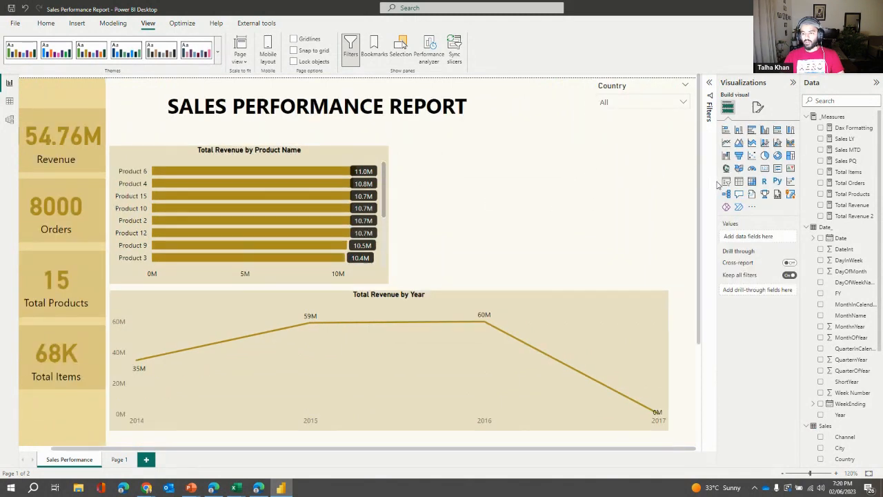
Step: Duplicate the Country slicer just below the original and replace the copy's field with Product Name from the Sales table
click(639, 117)
key(Down)
drag(694, 138, 695, 171)
scroll(847, 318, down, 3)
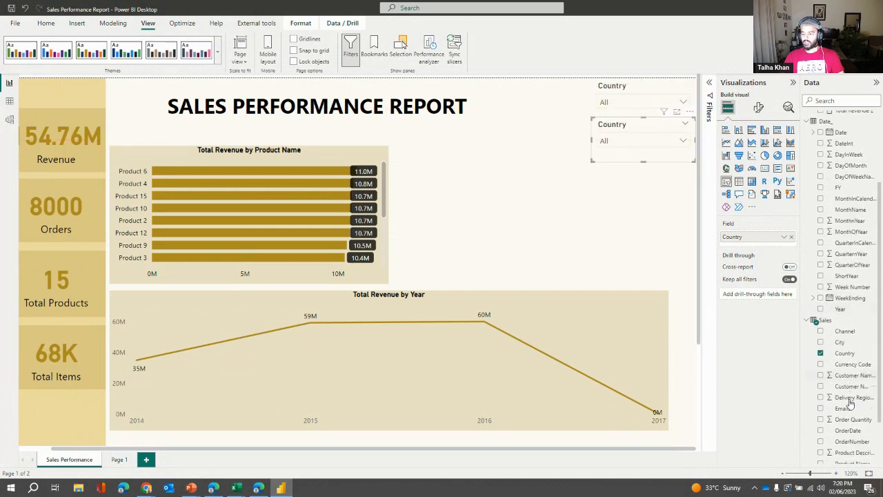
scroll(850, 404, down, 2)
drag(849, 408, 755, 236)
click(792, 248)
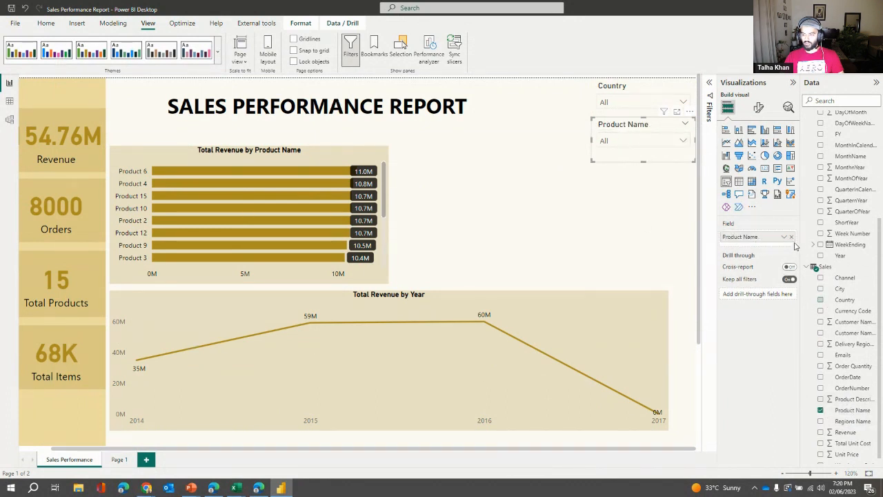
Step: Place the Product Name slicer between the report title and the Country slicer, level with the Country slicer
click(624, 193)
drag(580, 146, 478, 107)
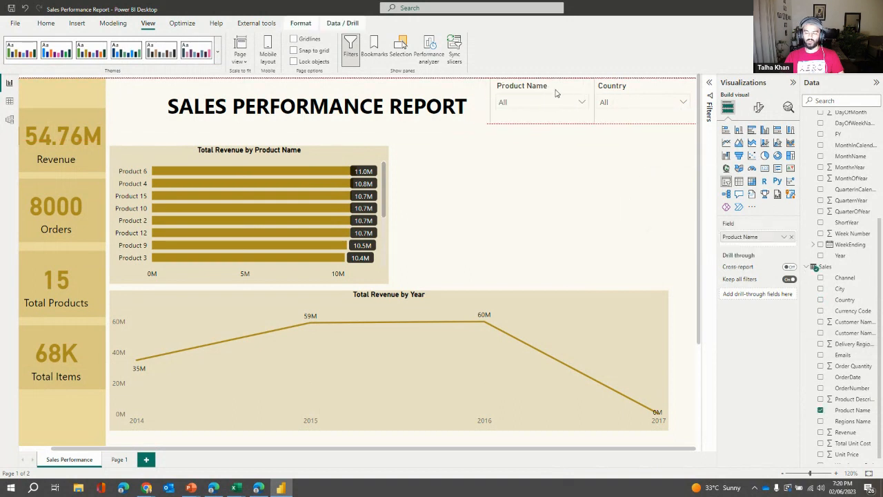
click(603, 205)
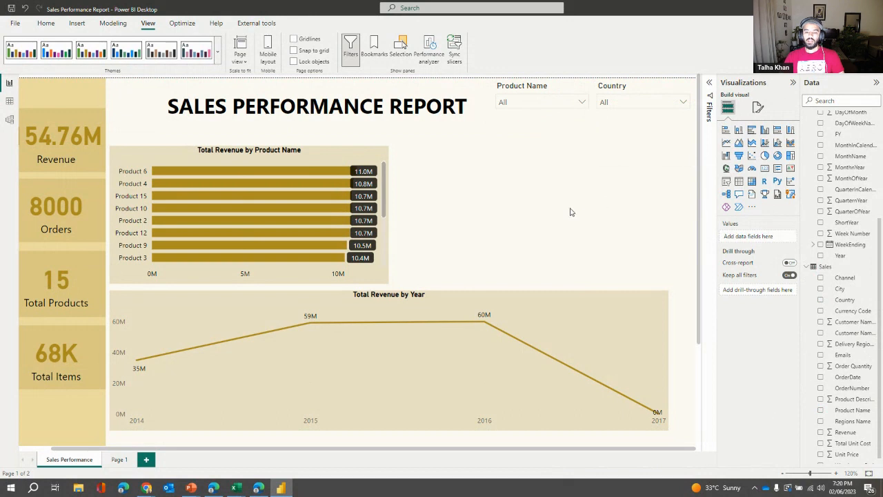
scroll(322, 207, down, 3)
scroll(320, 209, up, 4)
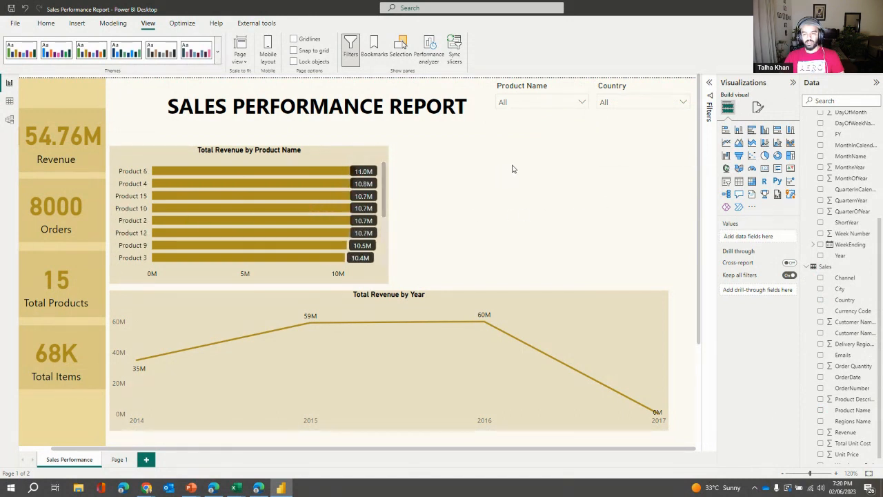
Step: Duplicate the Total Revenue by Product Name bar chart into the empty space beside it, with Customer Names on the copy's Y-axis
click(329, 157)
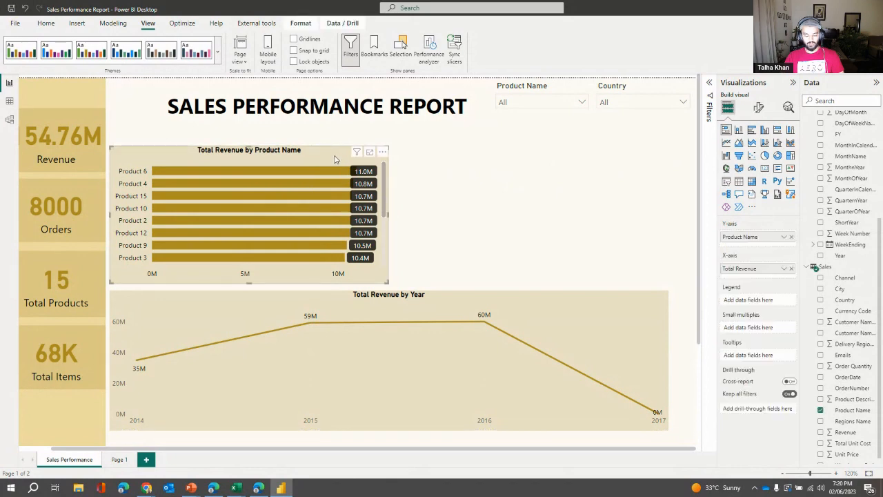
key(ctrl+c)
key(ctrl+v)
drag(335, 160, 635, 164)
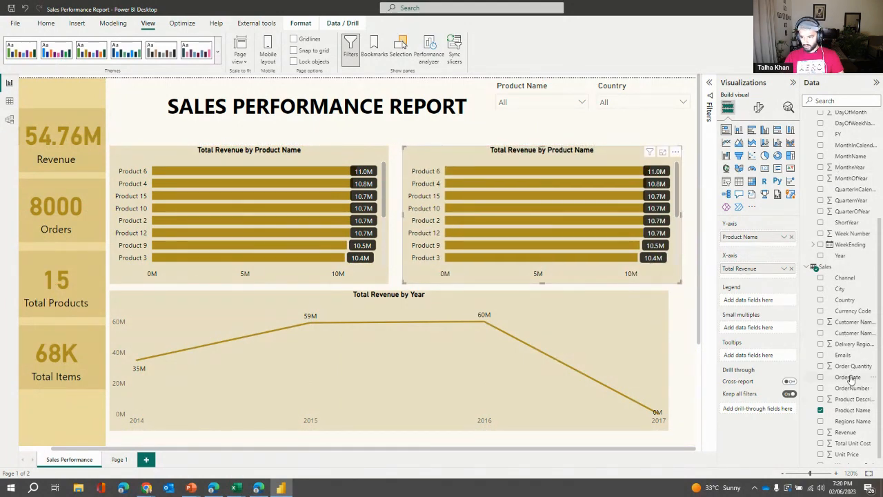
drag(850, 332, 787, 243)
click(791, 237)
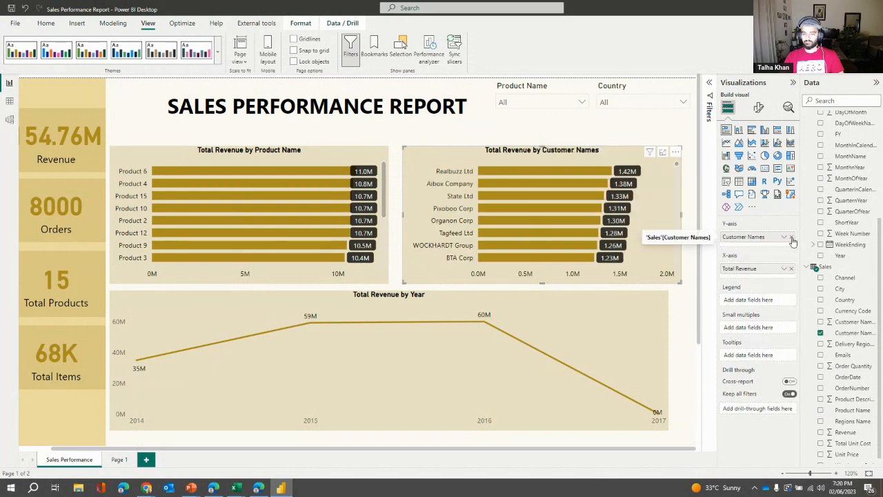
Step: Look through the bars of the Total Revenue by Customer Names chart and nudge the chart slightly closer to the product chart
scroll(595, 180, down, 10)
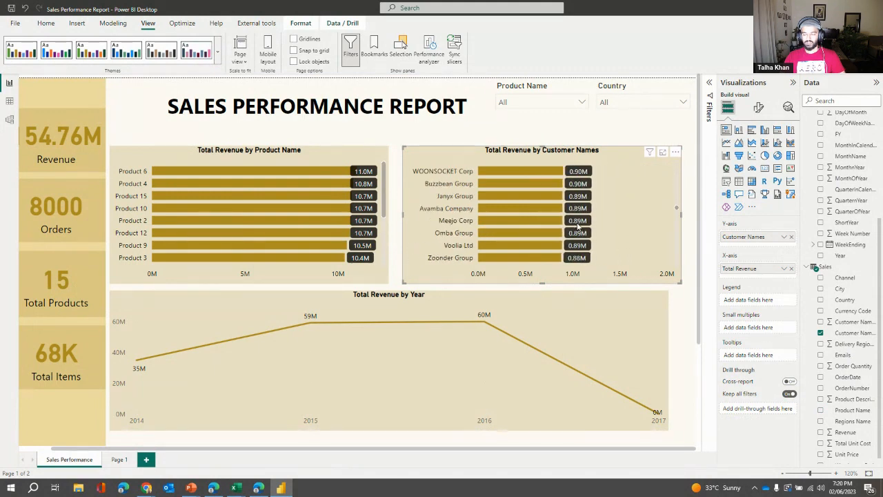
scroll(562, 223, down, 10)
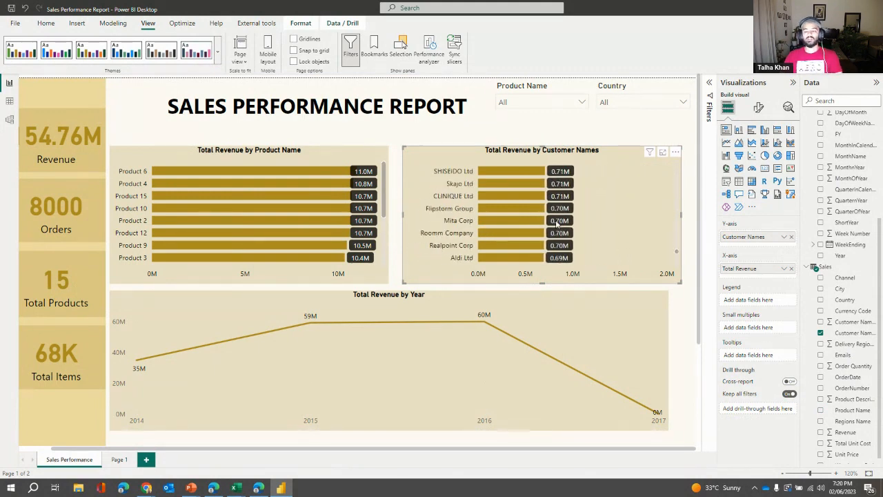
scroll(556, 222, up, 20)
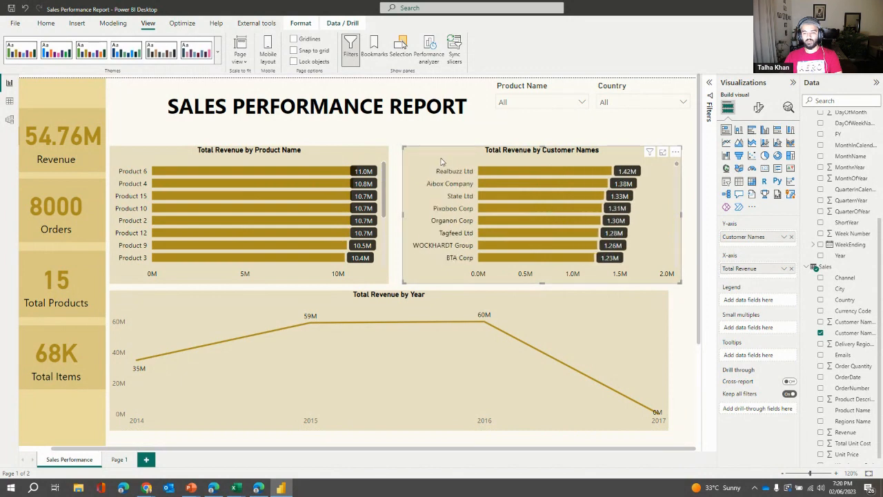
mouse_move(439, 165)
mouse_down()
mouse_move(402, 162)
mouse_move(437, 163)
mouse_up()
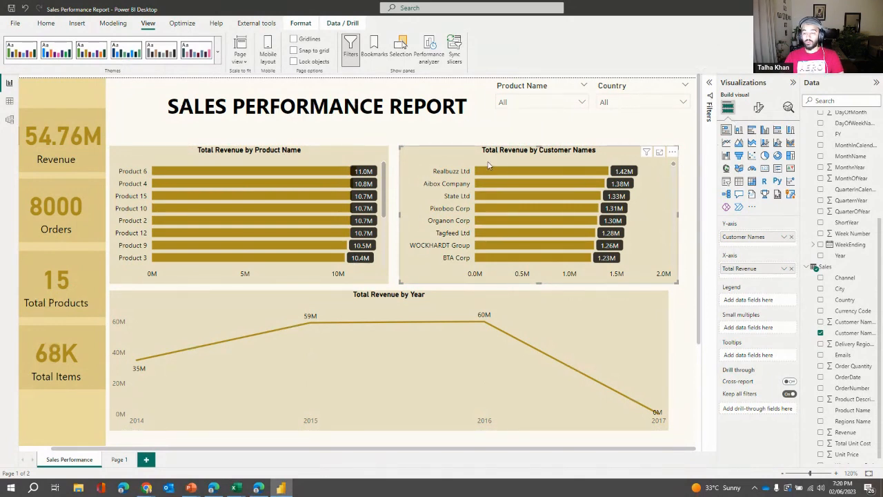
Step: Limit the customer chart to the top 7 Customer Names by Total Revenue with a Top N visual filter, and collapse the filters
click(707, 83)
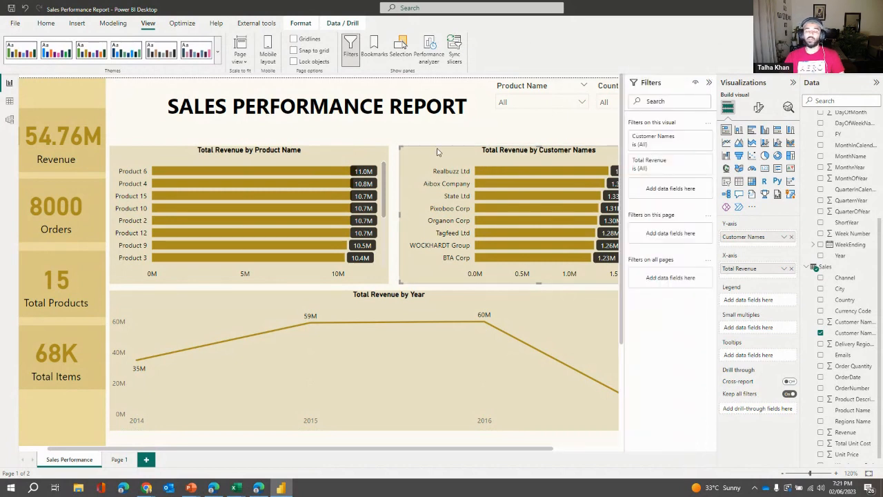
click(663, 138)
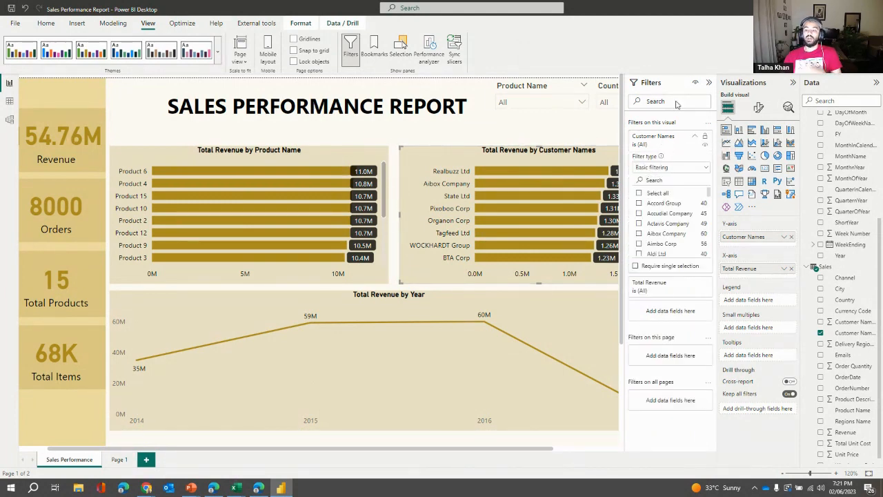
click(668, 168)
click(664, 204)
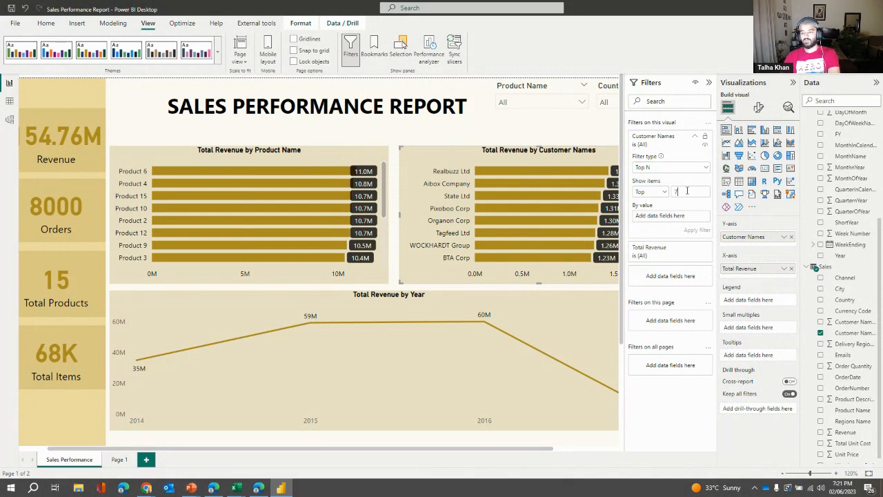
text(7)
scroll(848, 214, up, 4)
drag(850, 209, 676, 221)
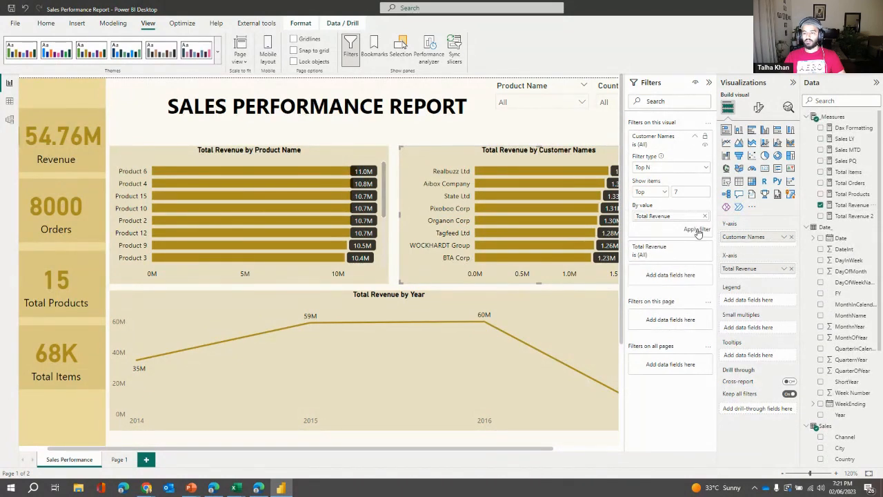
click(696, 229)
click(472, 134)
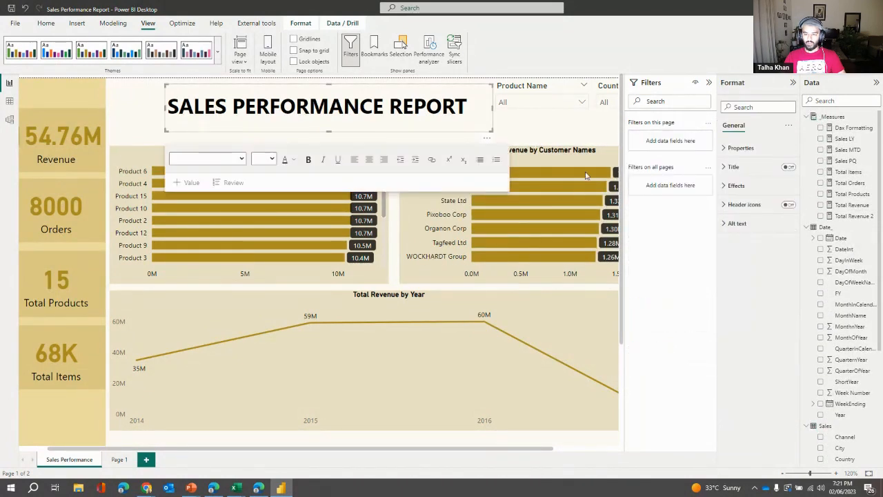
click(709, 83)
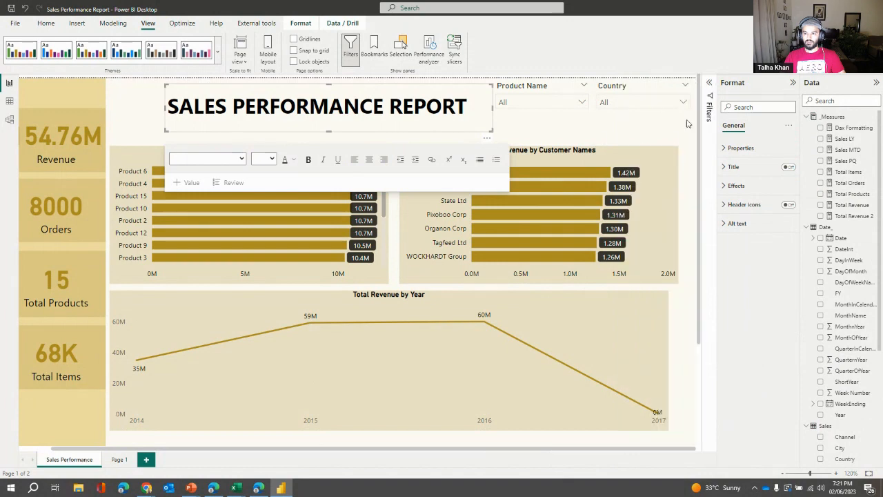
click(635, 139)
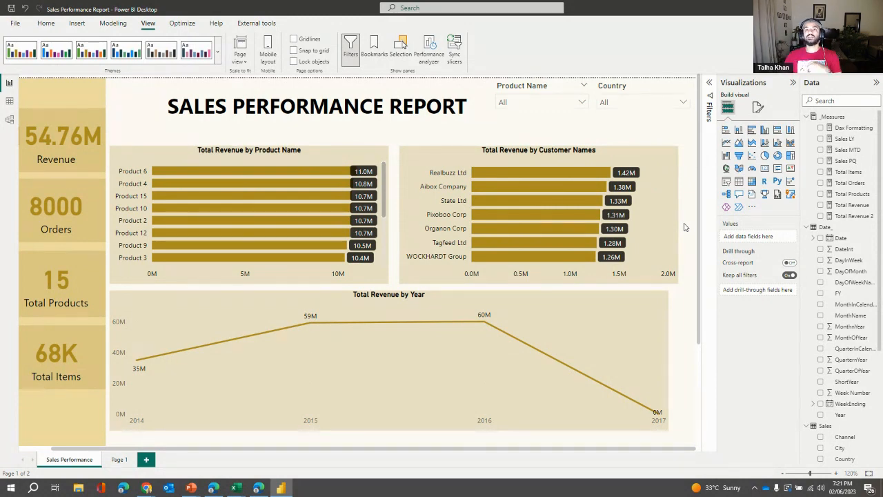
Step: Widen the Total Revenue by Year line chart so its right edge aligns with the customer chart above
click(665, 331)
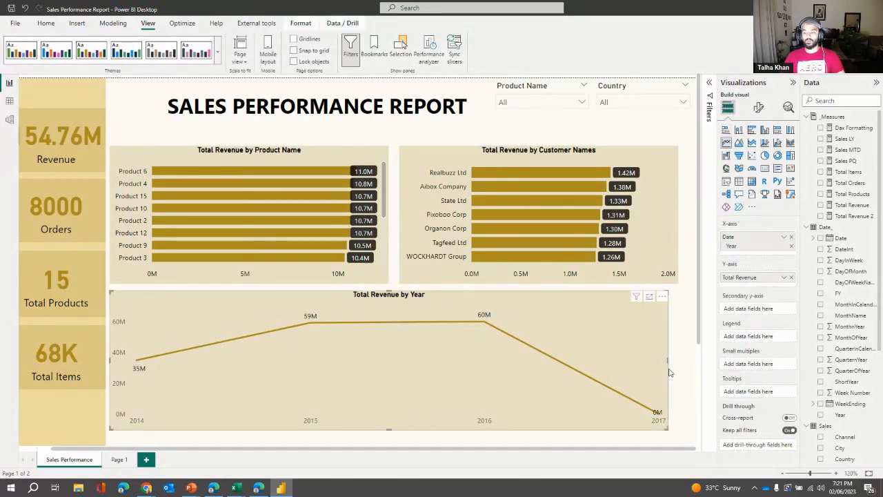
mouse_move(667, 360)
mouse_down()
mouse_move(685, 366)
mouse_move(678, 362)
mouse_up()
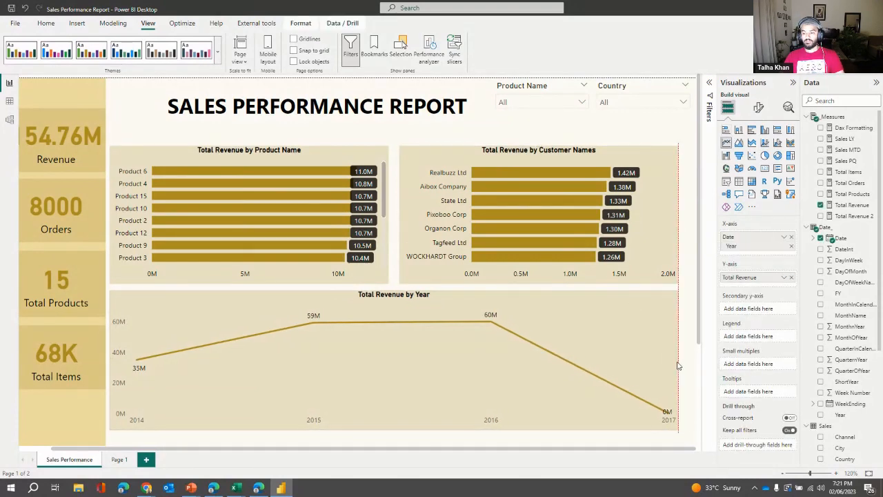
Step: Clear the Top N filter on Customer Names from the Total Revenue by Customer Names chart and look through its full customer list
click(325, 157)
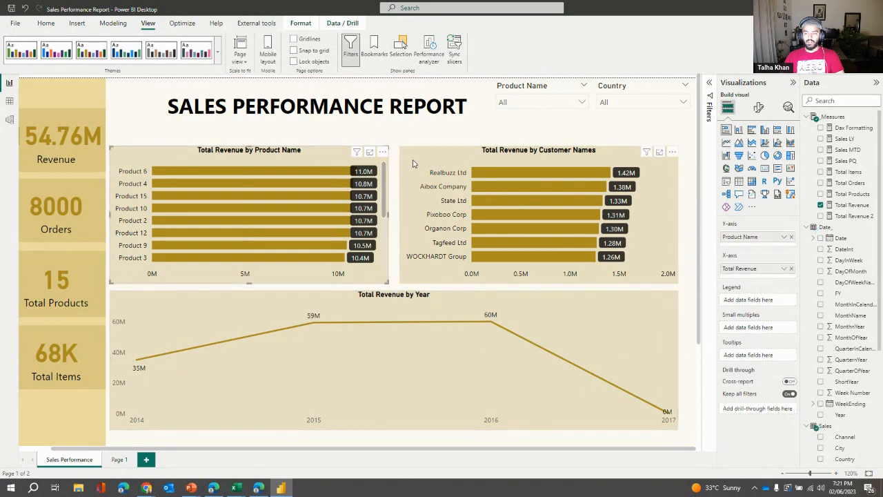
click(427, 161)
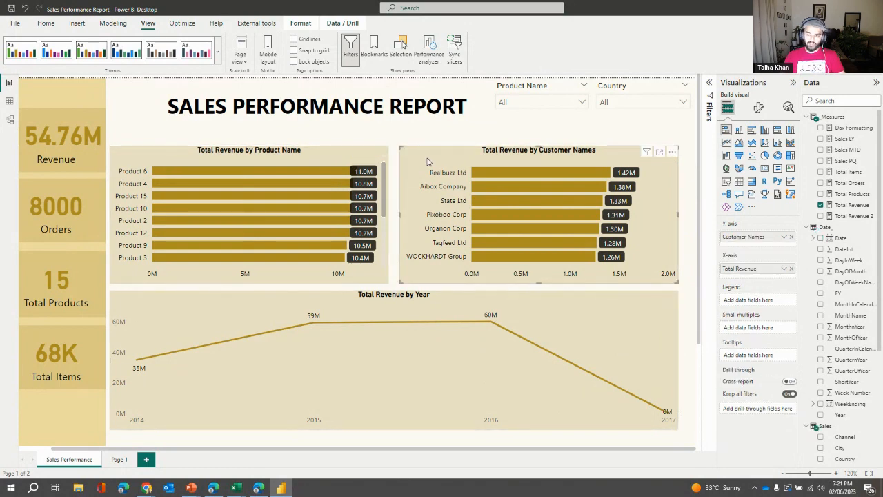
click(709, 83)
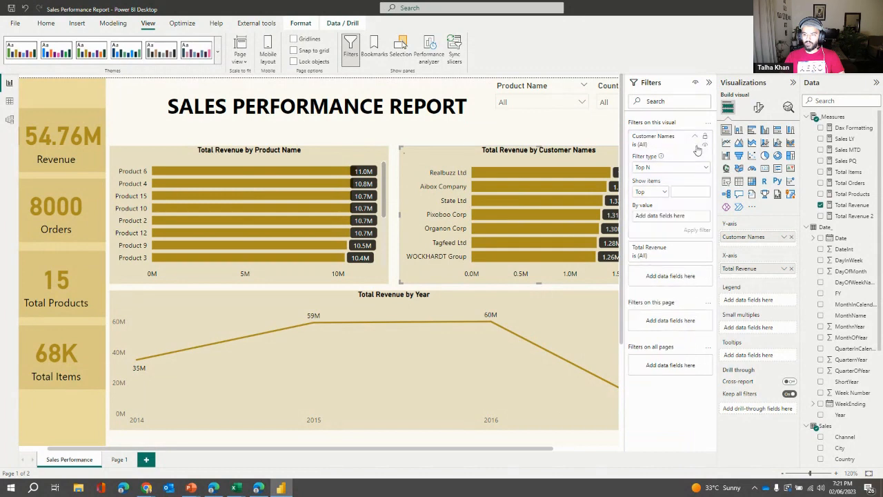
click(704, 144)
click(709, 83)
scroll(621, 210, down, 5)
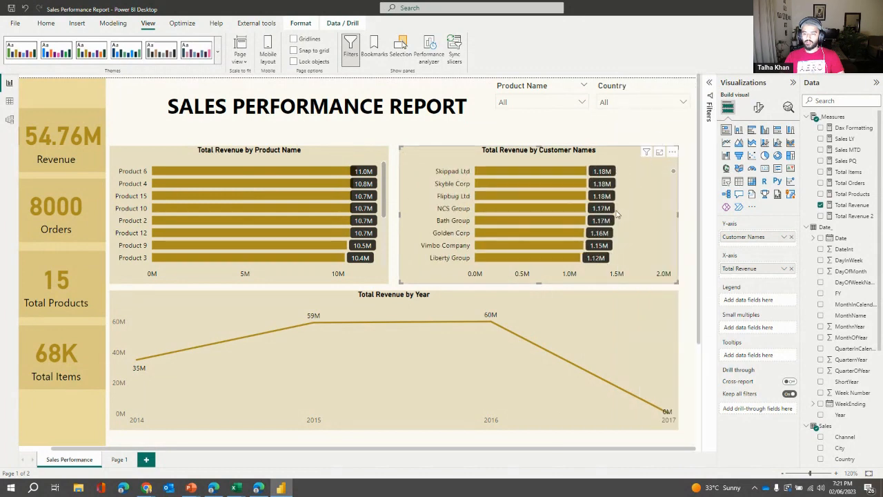
scroll(614, 213, down, 10)
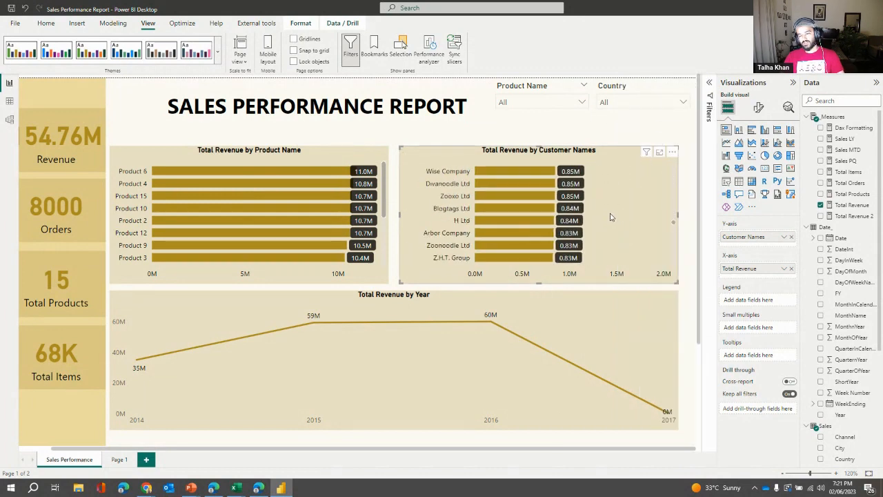
scroll(610, 217, down, 10)
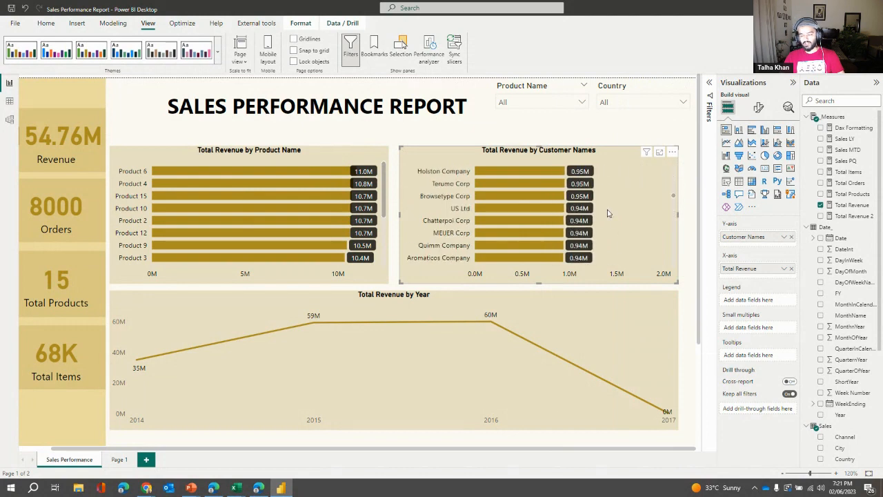
scroll(550, 220, up, 10)
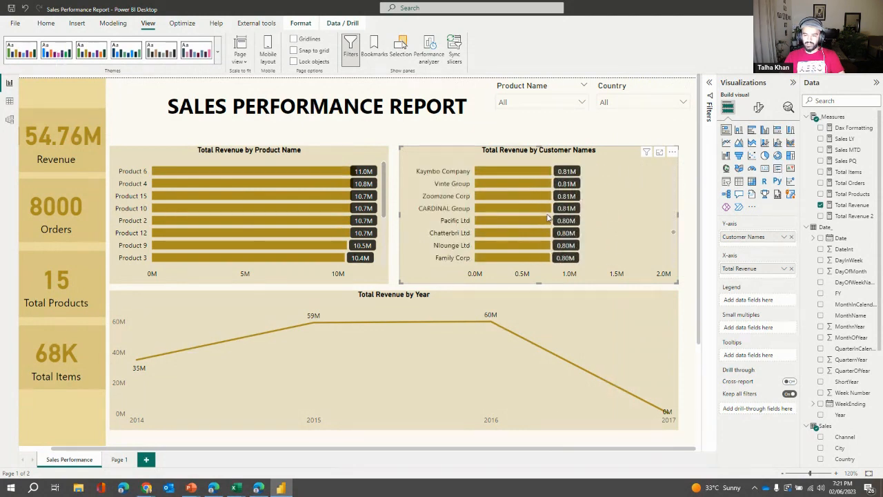
scroll(547, 217, up, 5)
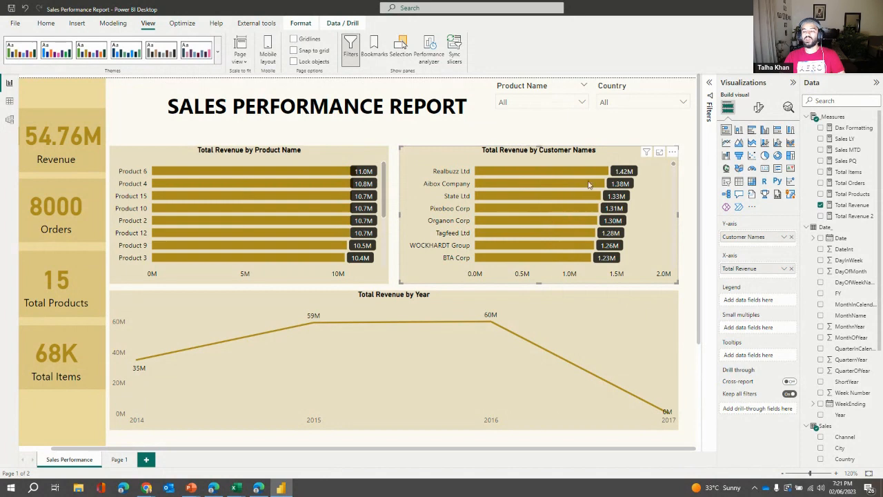
Step: Copy the customer chart's bar colour code #AD8F21 and open conditional formatting for the bars' default colour
click(758, 107)
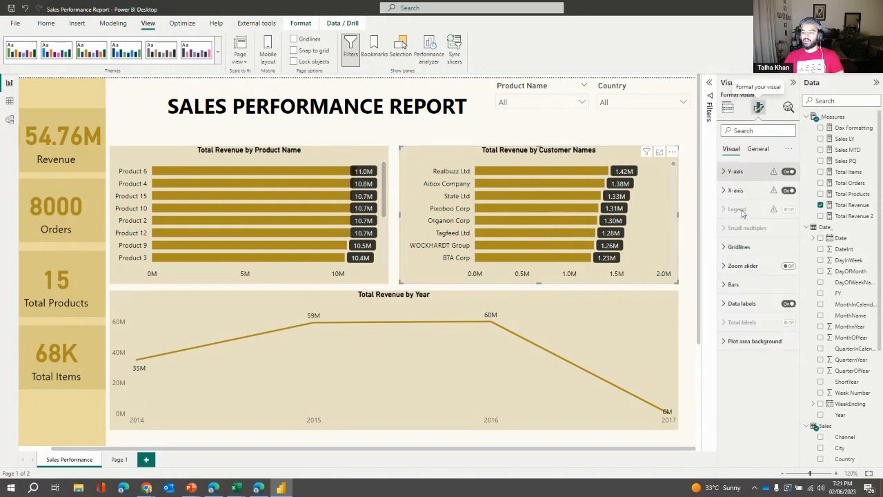
click(741, 286)
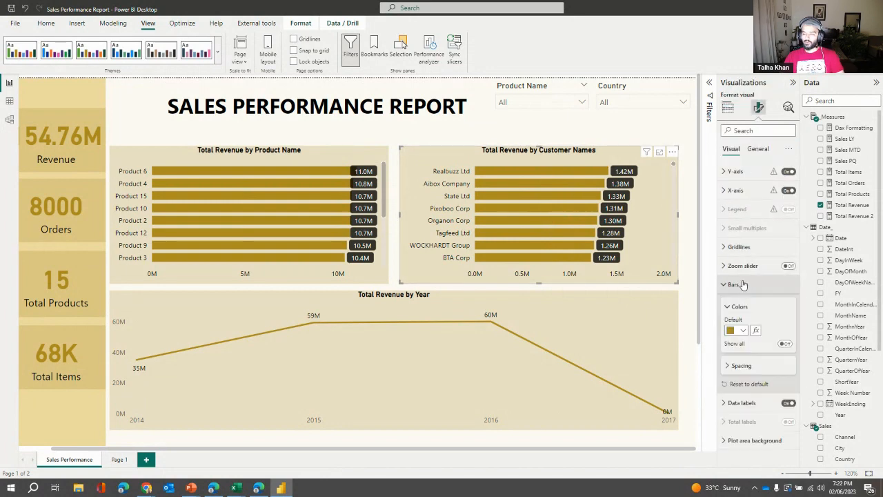
click(731, 330)
click(746, 315)
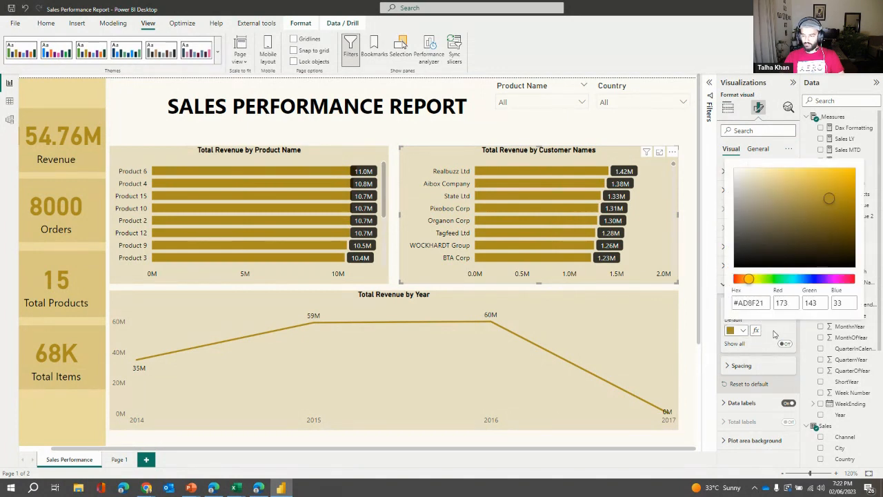
click(774, 332)
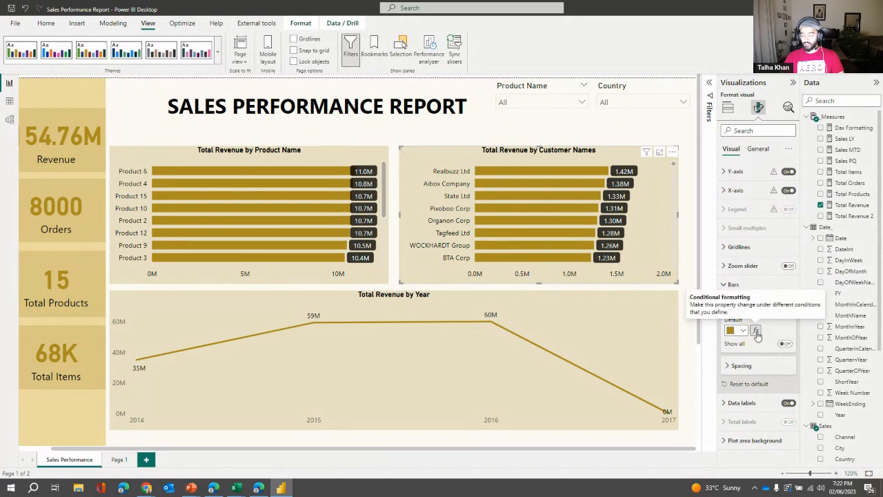
click(756, 331)
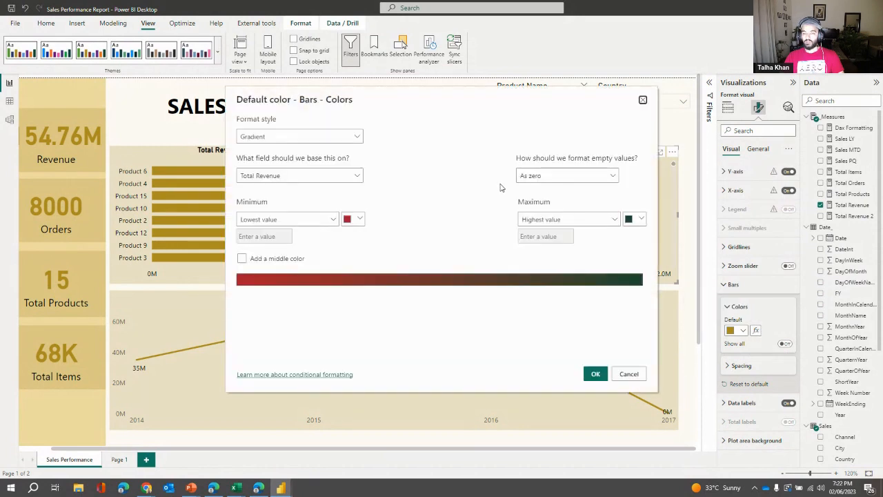
Step: Try the Rules and Field value format styles for the bar colours and return to Gradient
click(276, 143)
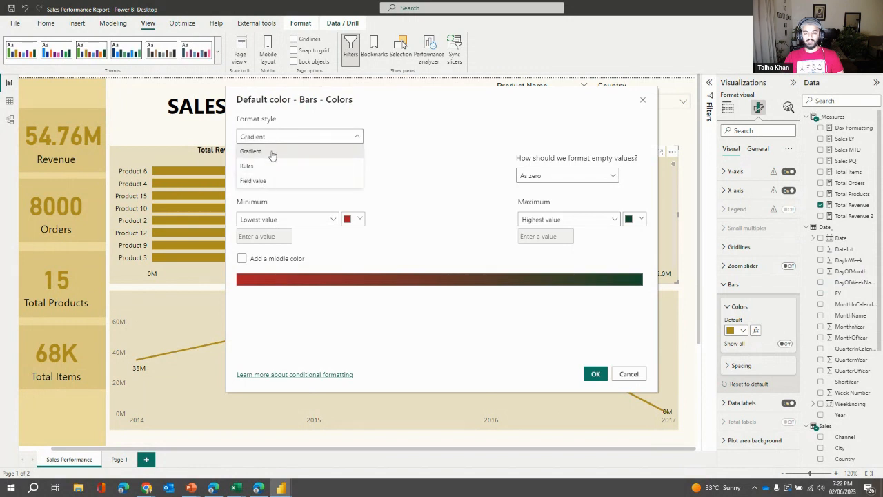
click(266, 166)
click(276, 140)
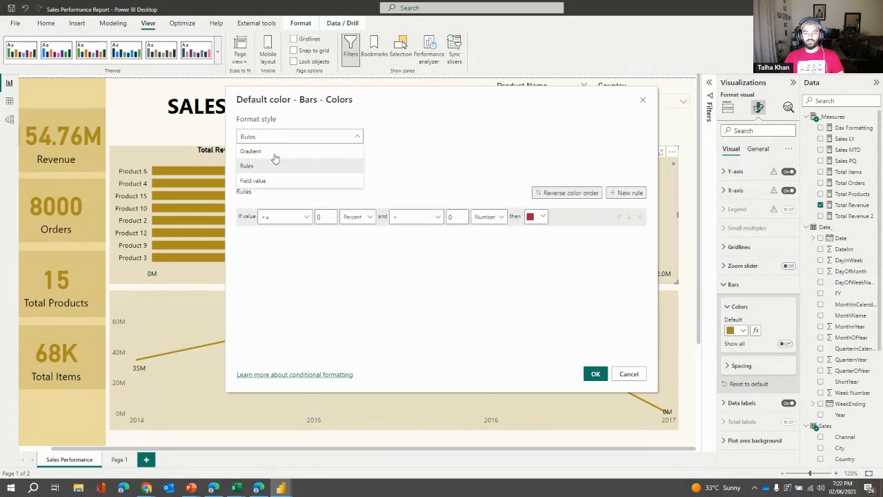
click(272, 180)
click(277, 137)
click(280, 151)
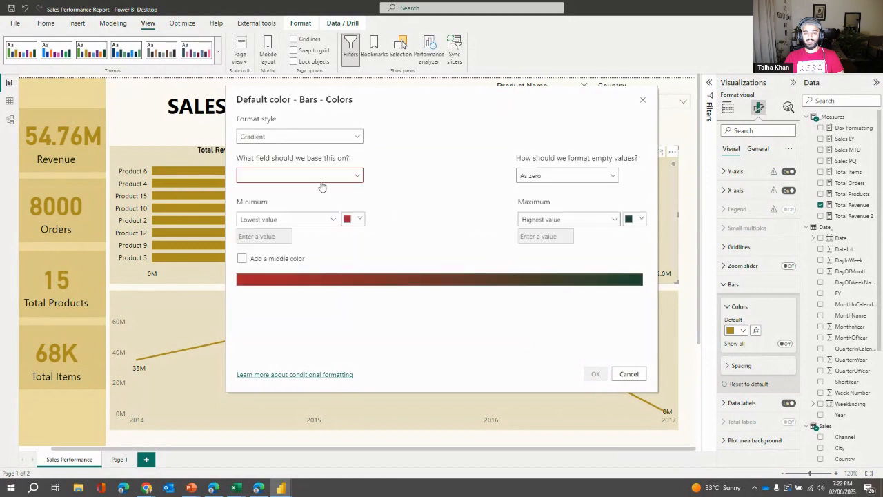
Step: Set the gradient's maximum colour for the highest value to #AD8F21
click(629, 222)
click(527, 362)
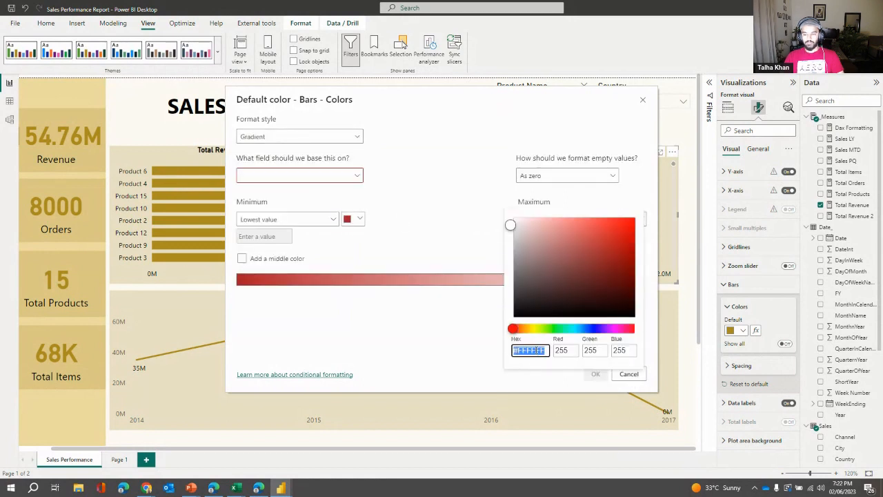
text(#AD8F21)
click(427, 335)
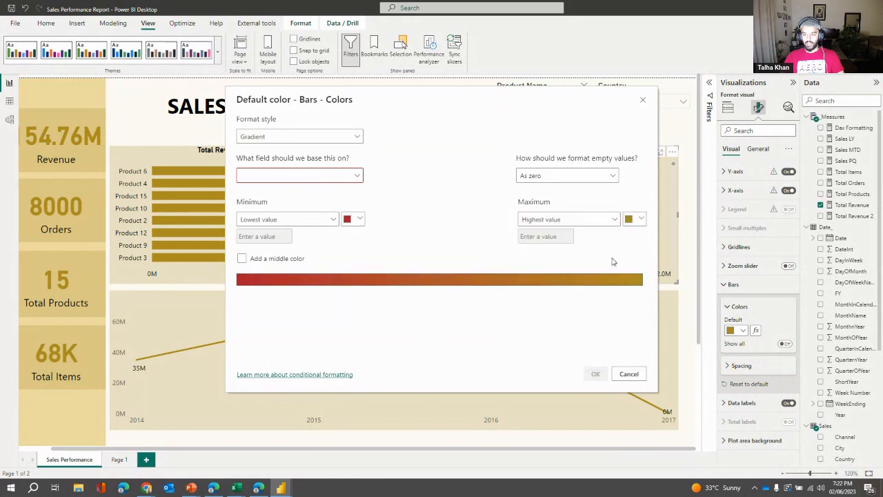
Step: Set the gradient's minimum colour for the lowest value to a pale cream tint of the same gold
click(348, 219)
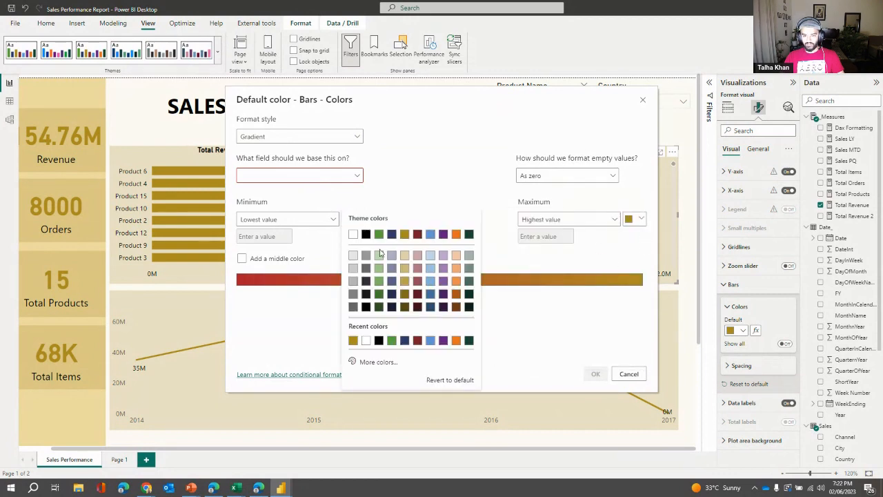
click(352, 340)
click(353, 220)
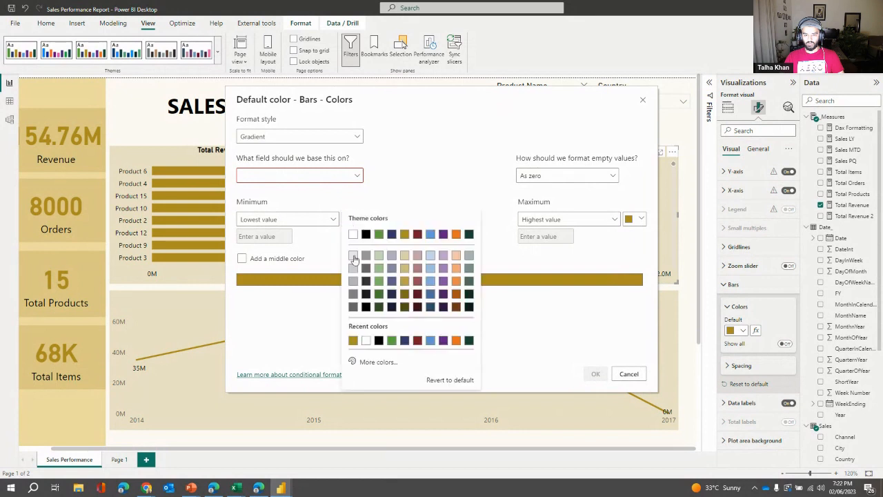
click(373, 362)
click(366, 222)
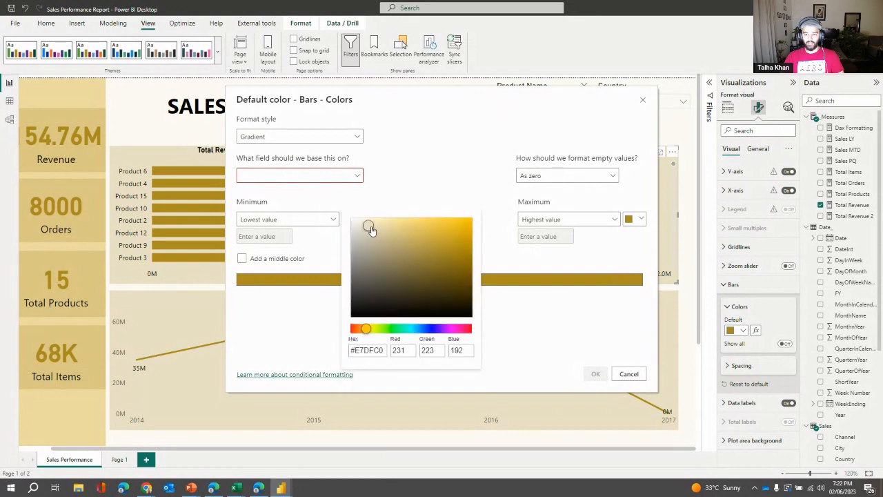
click(373, 189)
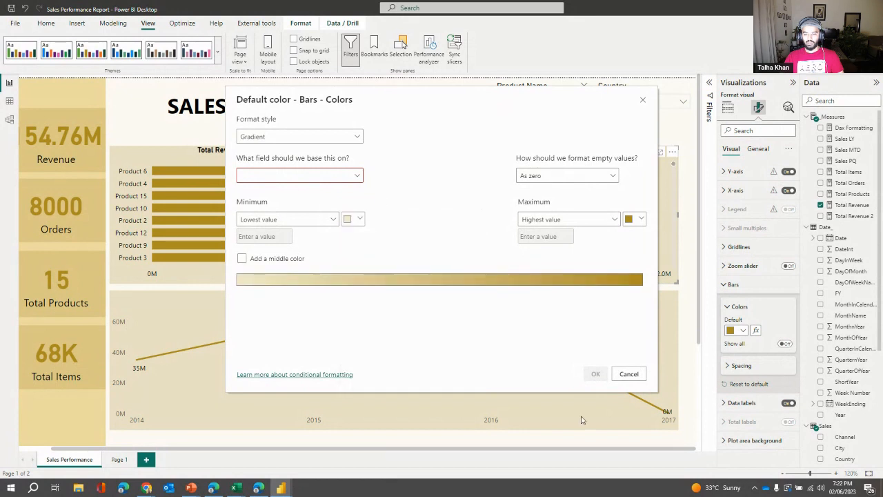
Step: Base the bar colour gradient on the Total Revenue 2 measure and apply the conditional formatting
click(288, 171)
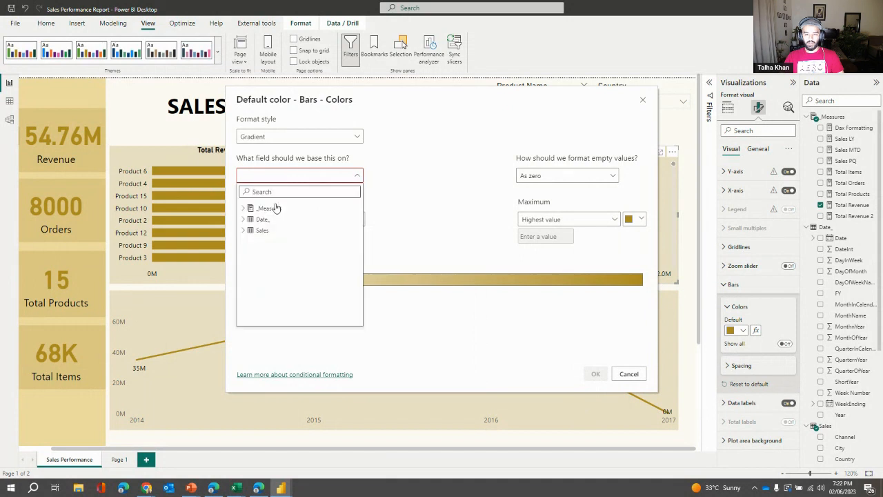
click(250, 210)
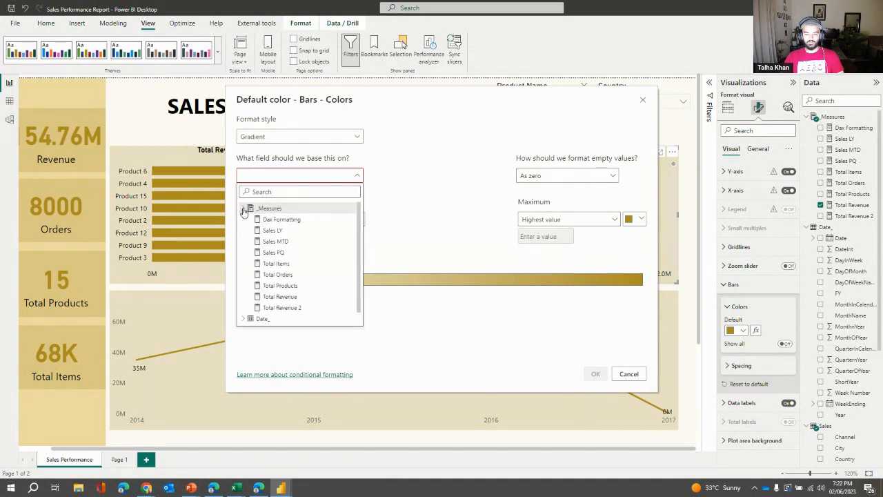
click(282, 310)
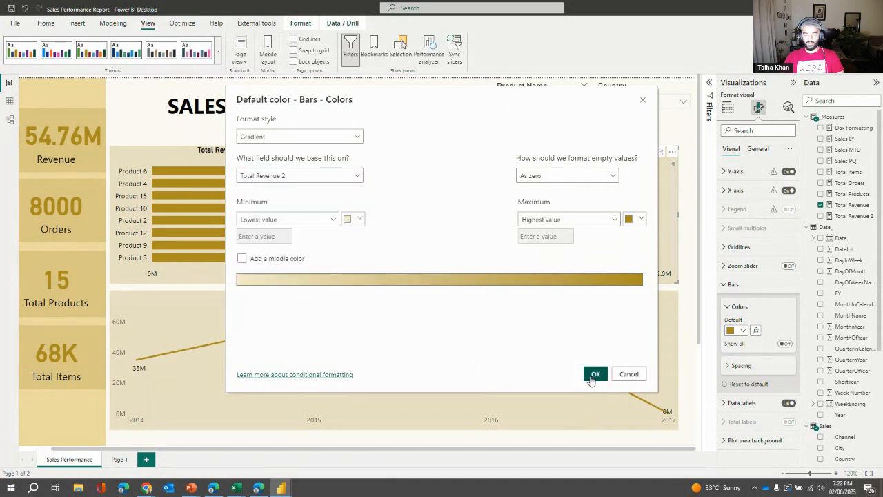
click(595, 373)
Step: Turn off the gradient legend on the Total Revenue by Customer Names chart
scroll(551, 178, down, 1)
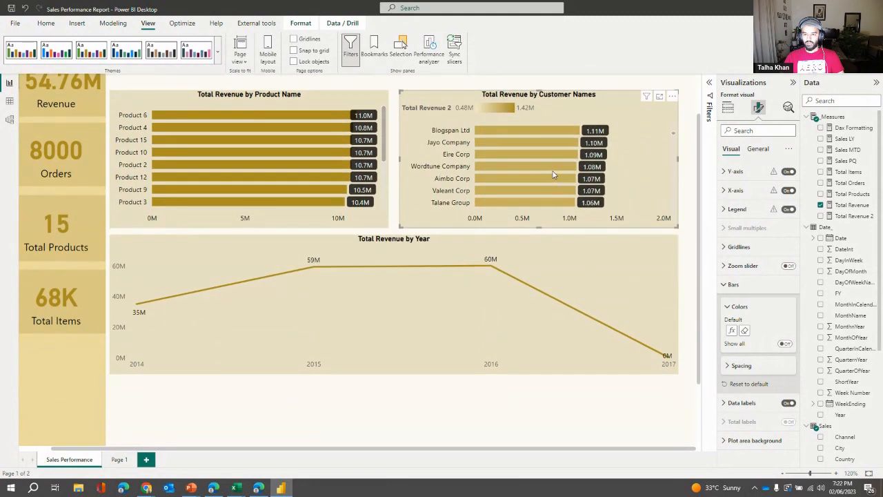
scroll(555, 177, up, 2)
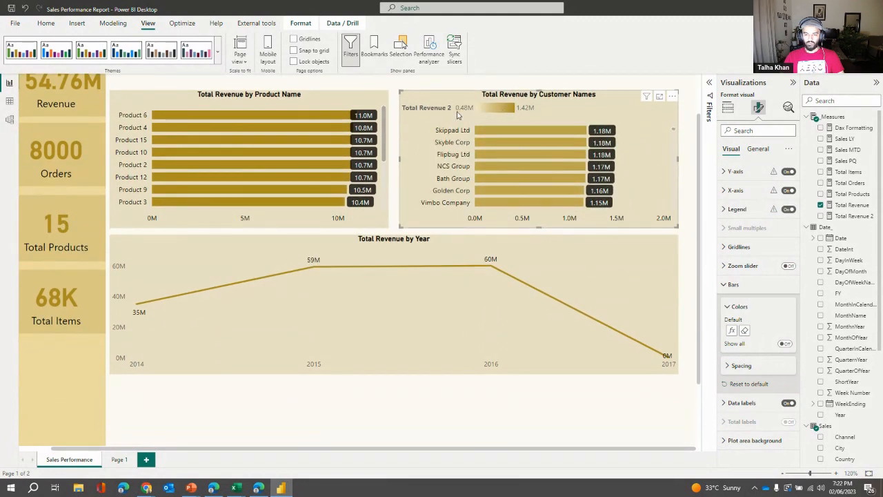
click(788, 210)
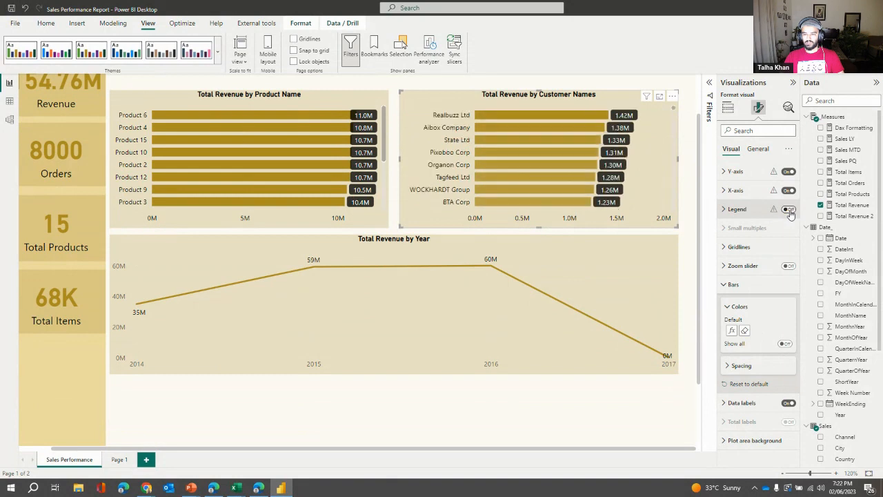
scroll(687, 171, up, 1)
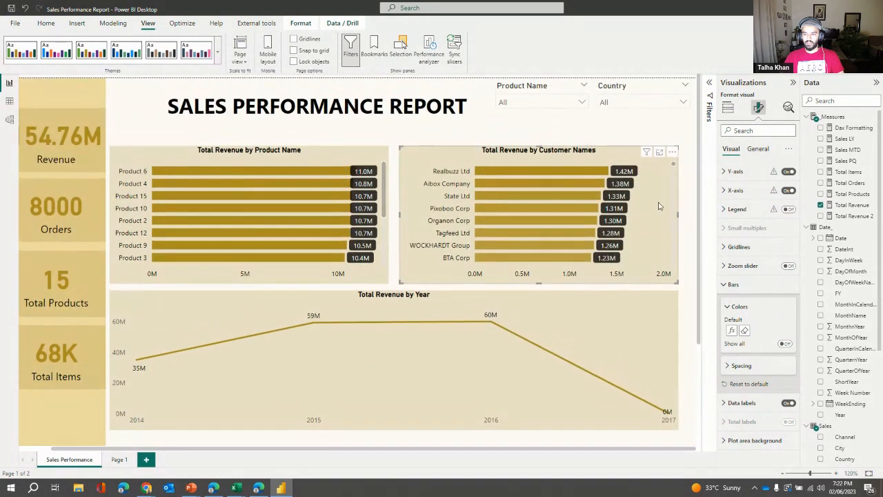
Step: Examine how the gradient shades the customer chart's bars from the highest-revenue to the lowest-revenue customers
scroll(566, 212, down, 3)
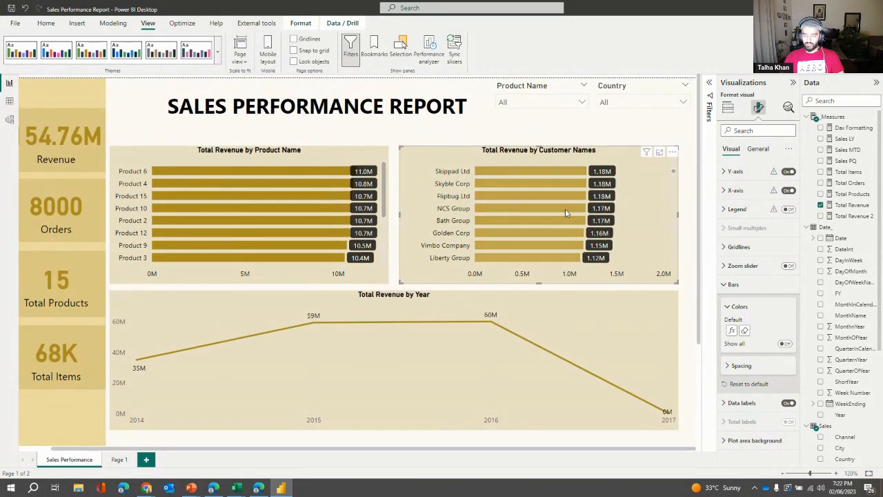
scroll(542, 208, down, 2)
scroll(542, 208, down, 8)
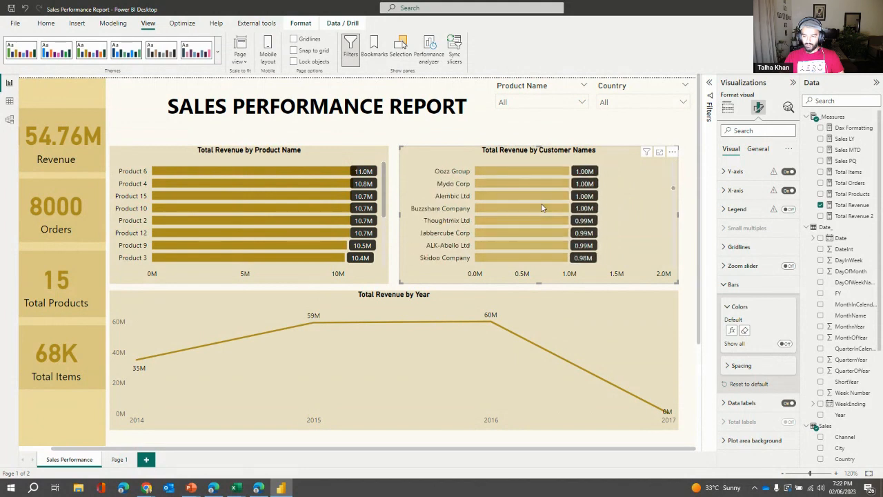
scroll(542, 208, up, 6)
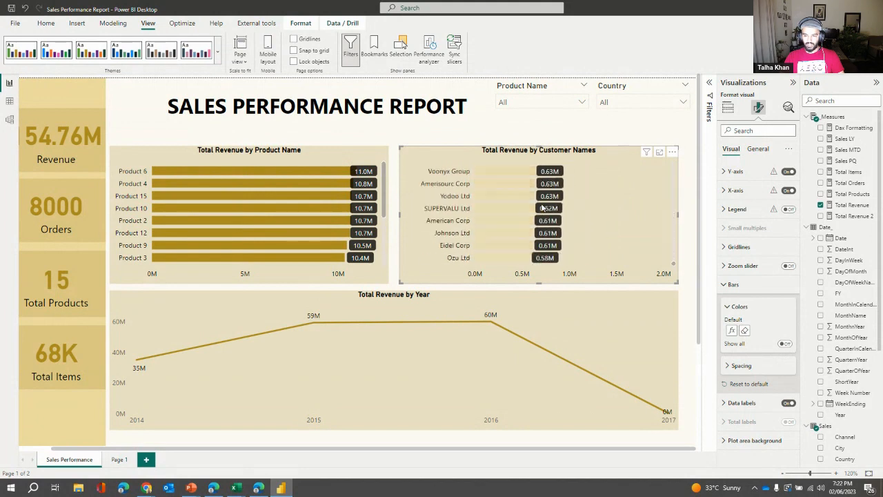
scroll(542, 207, up, 4)
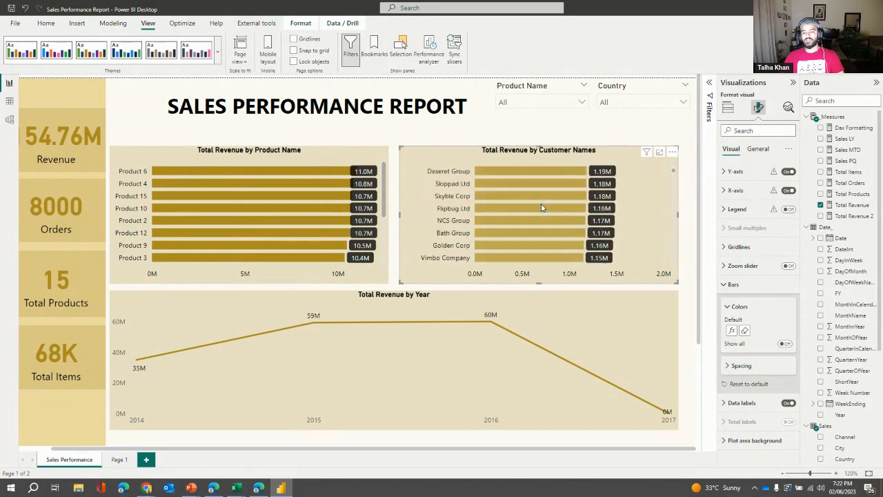
scroll(540, 206, down, 5)
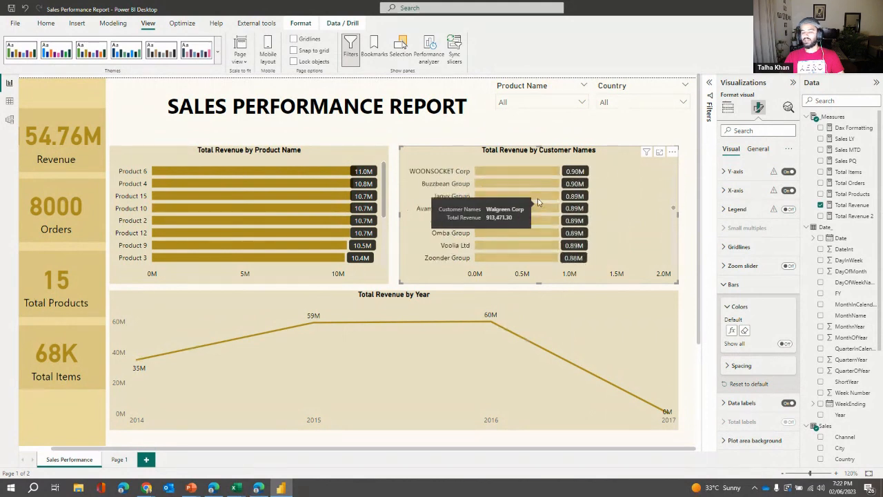
scroll(536, 194, up, 10)
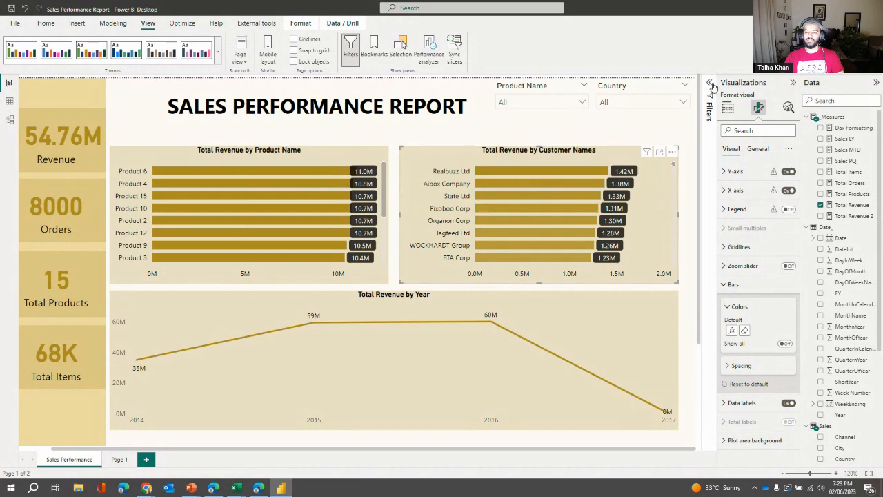
Step: Filter the Total Revenue by Customer Names chart to the top 7 customers by Total Revenue
click(709, 83)
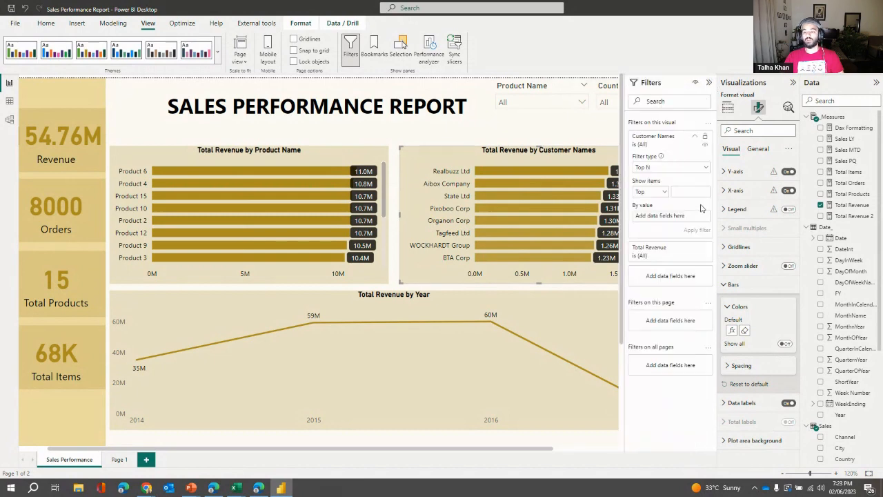
text(7)
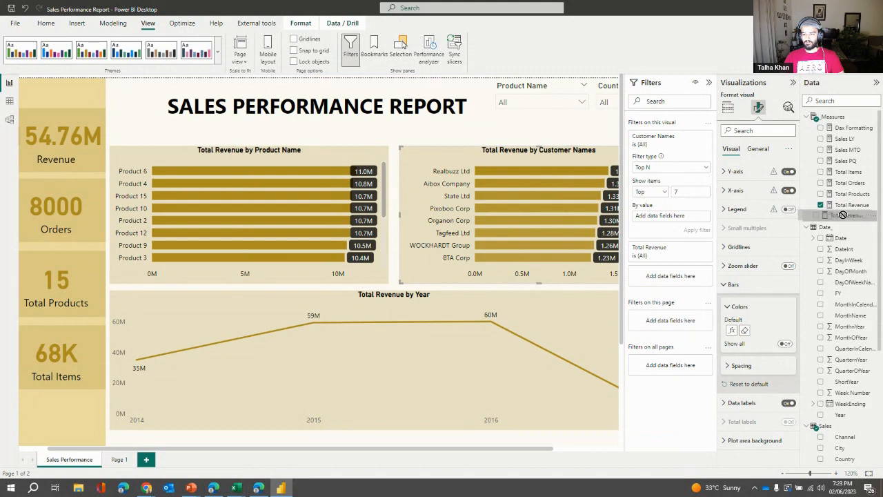
drag(852, 205, 645, 219)
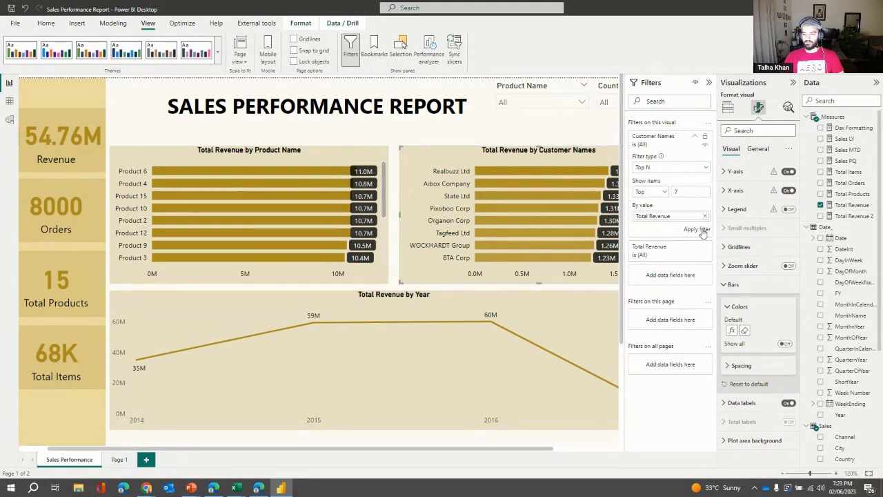
click(697, 230)
click(583, 132)
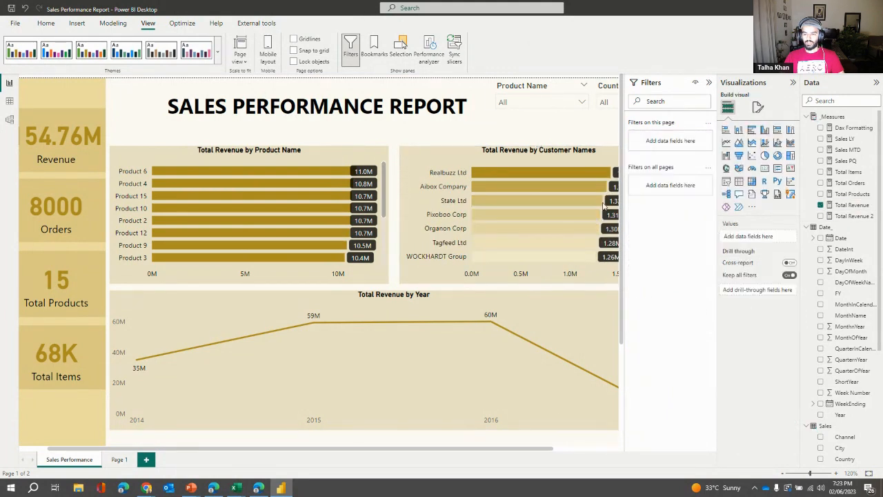
click(708, 82)
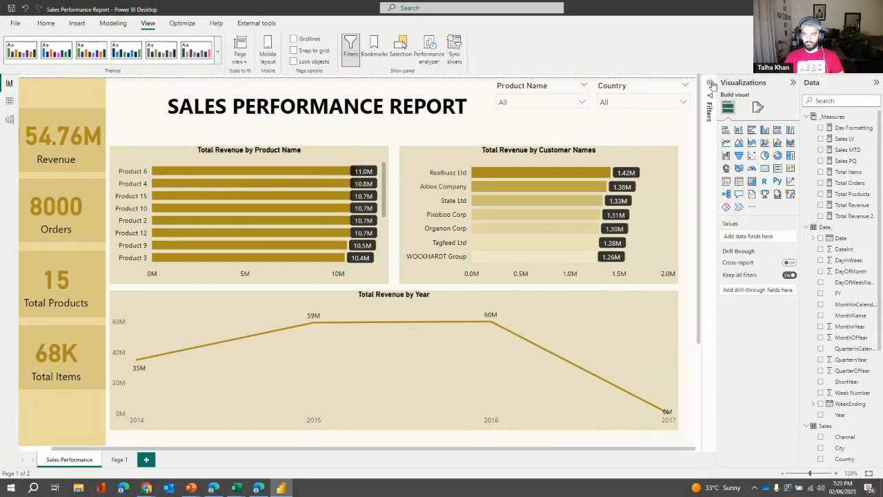
click(656, 244)
click(694, 184)
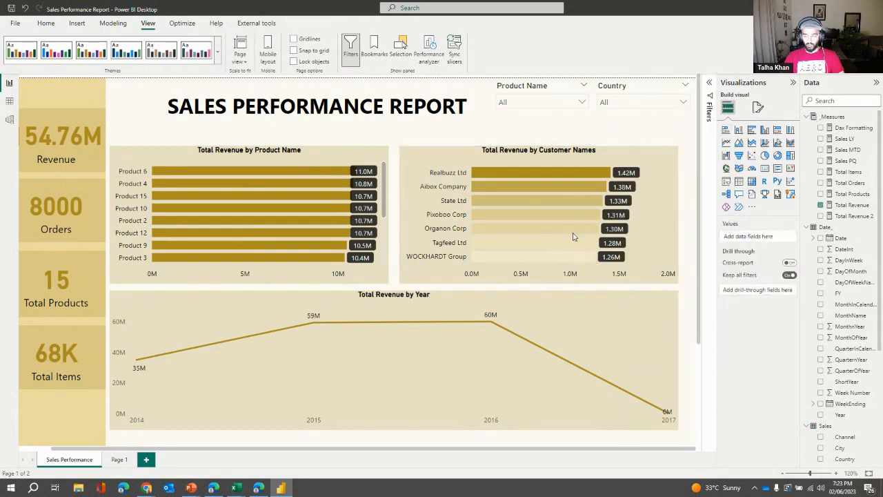
click(649, 231)
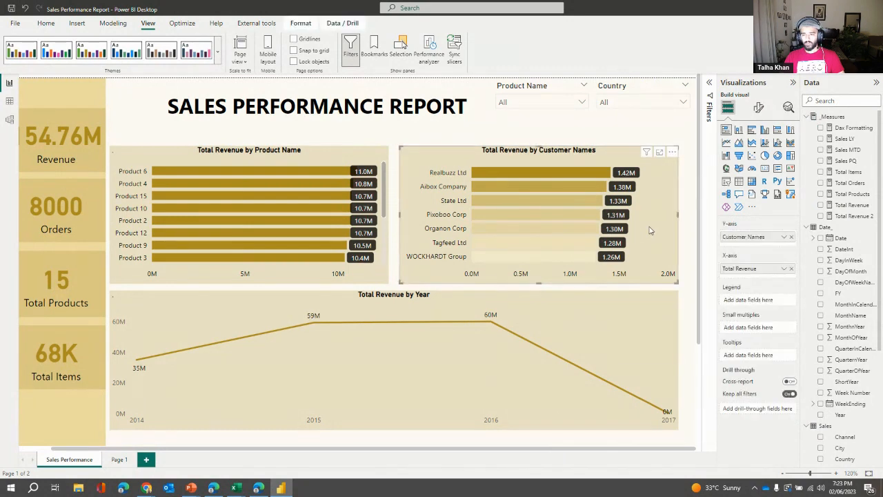
click(419, 138)
Step: Try several other report themes against the gradient-coloured customer bars and restore the Accessible City park theme
click(185, 52)
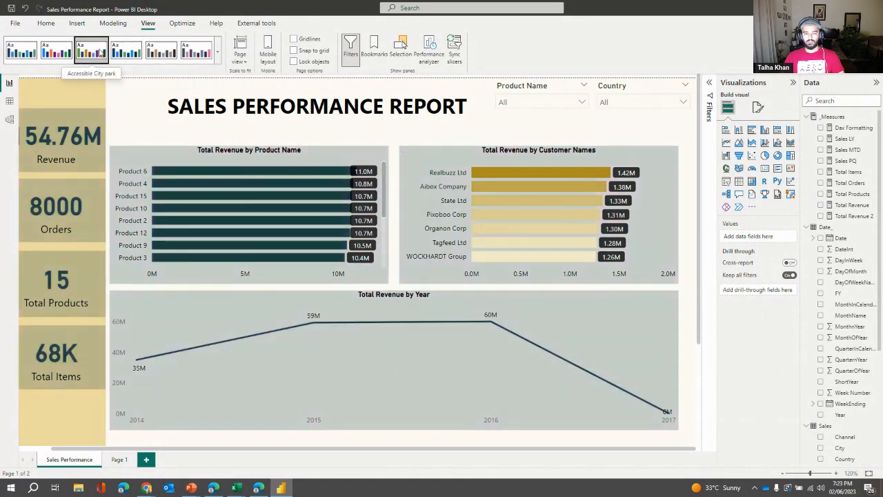
click(92, 52)
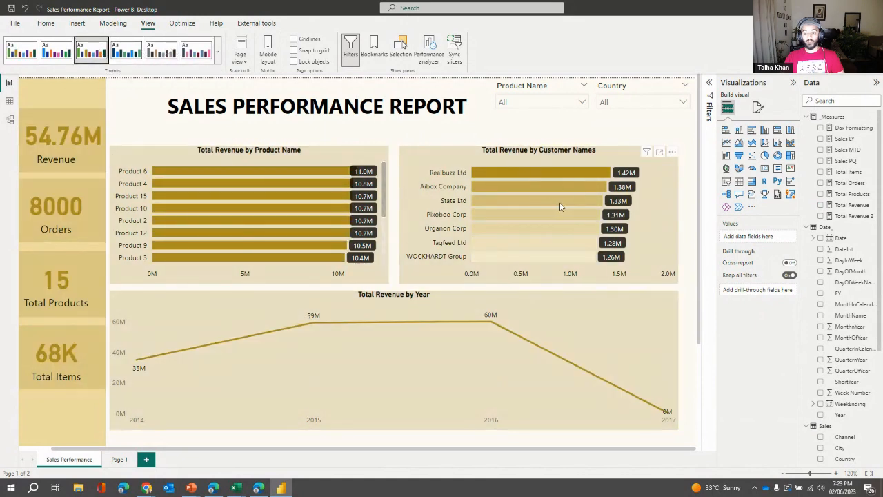
click(131, 52)
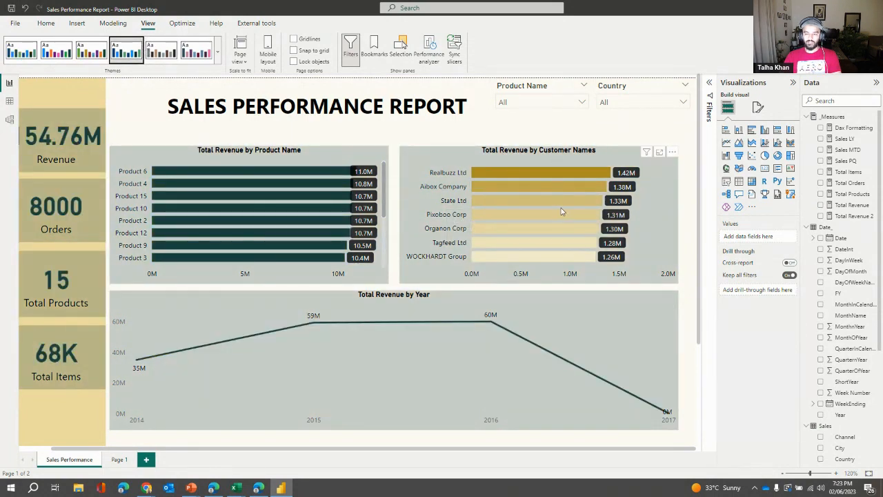
click(164, 55)
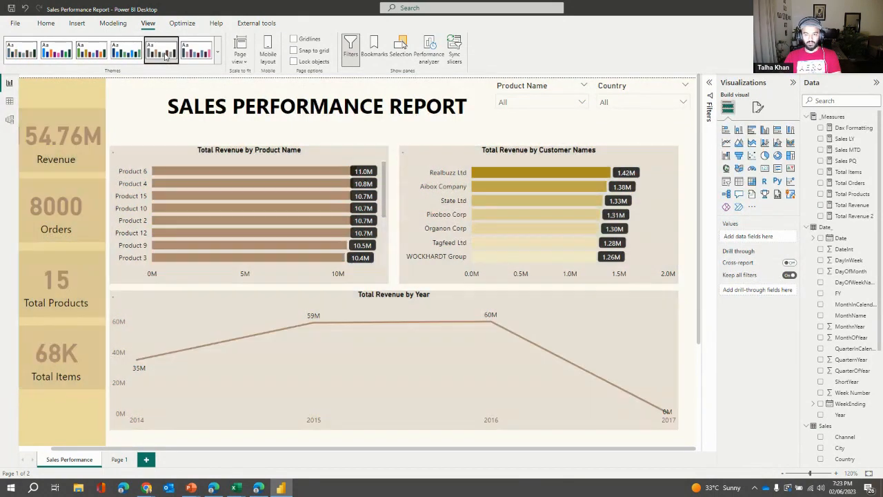
click(87, 50)
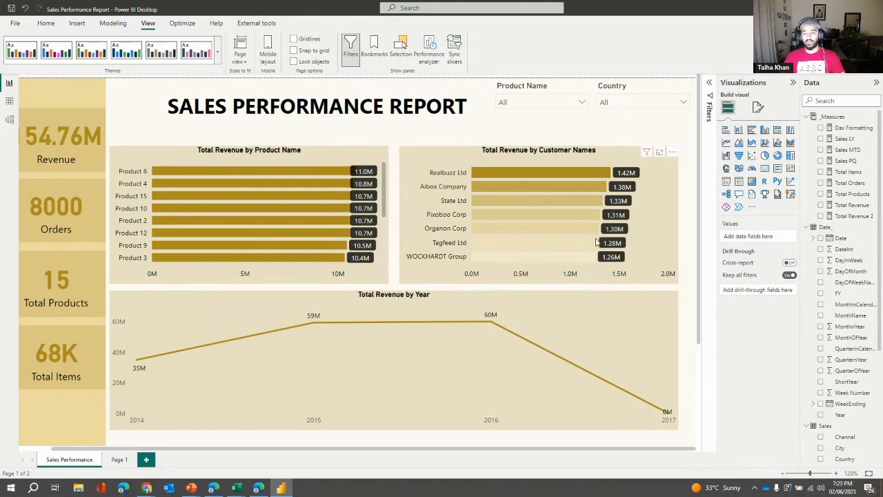
Step: Nudge the SALES PERFORMANCE REPORT title text box slightly upward and to the right on the page
click(373, 106)
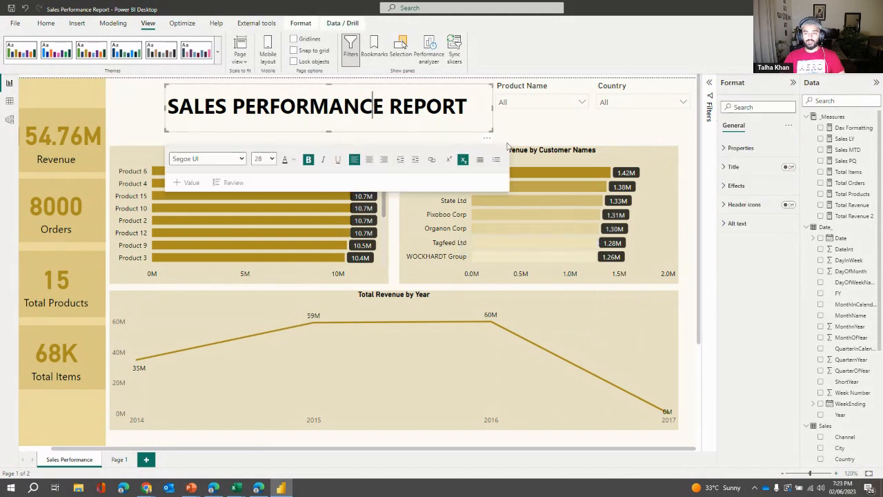
click(487, 140)
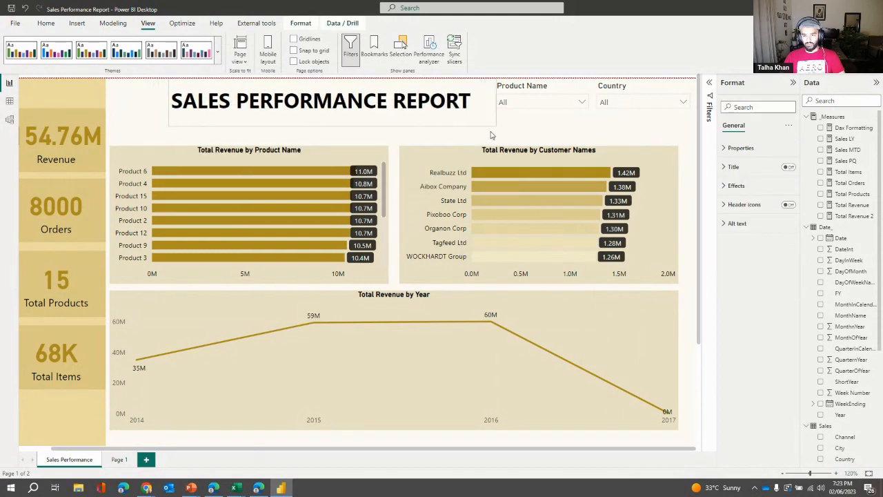
click(532, 136)
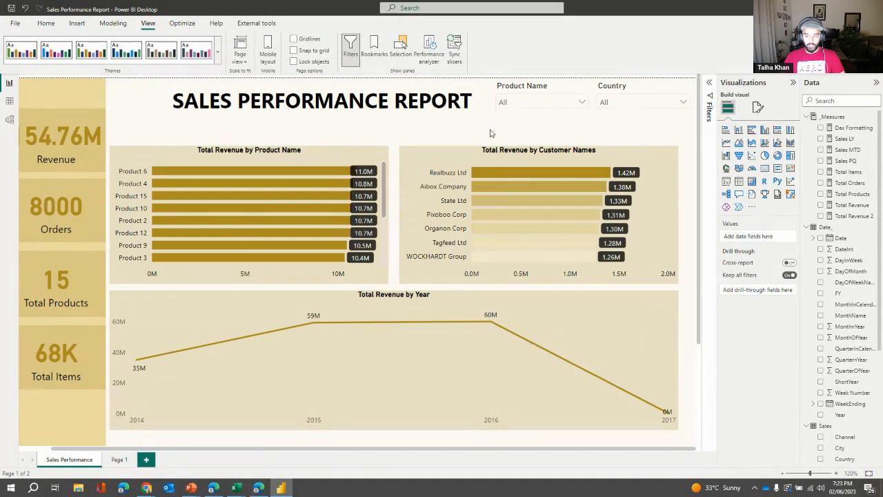
Step: Switch to the running PowerPoint slide show with the Outer Join slide
mouse_move(601, 183)
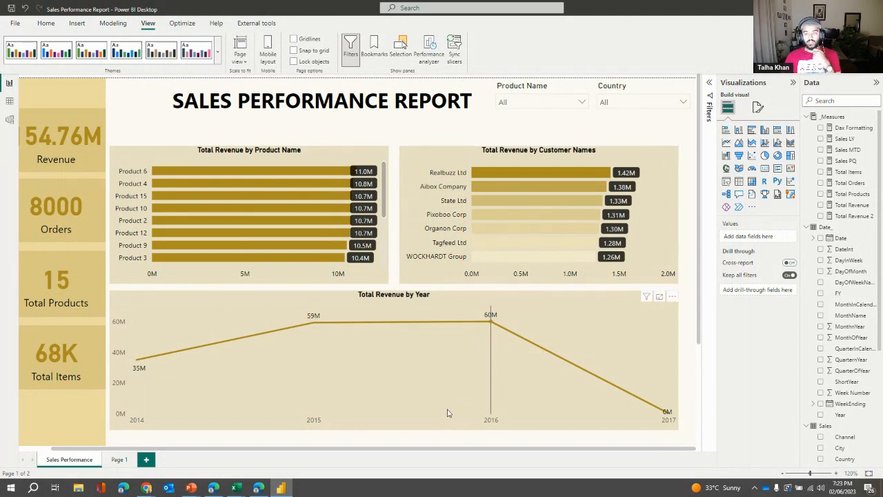
mouse_move(337, 389)
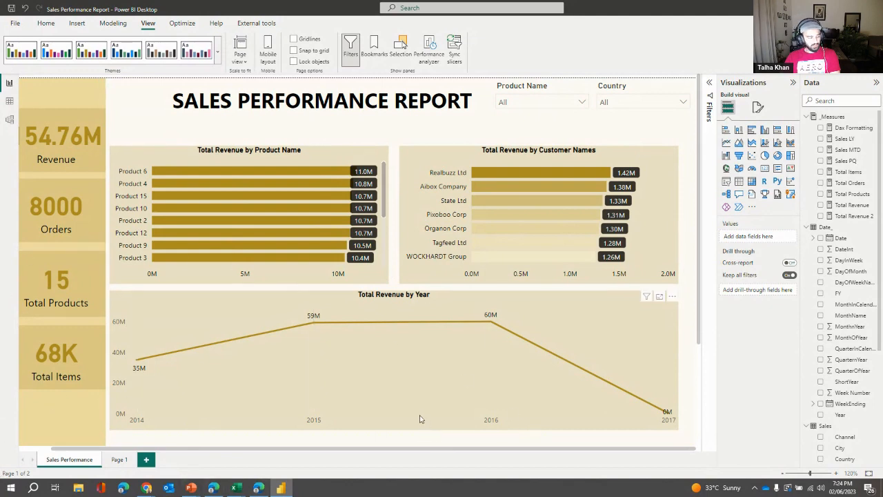
mouse_move(190, 490)
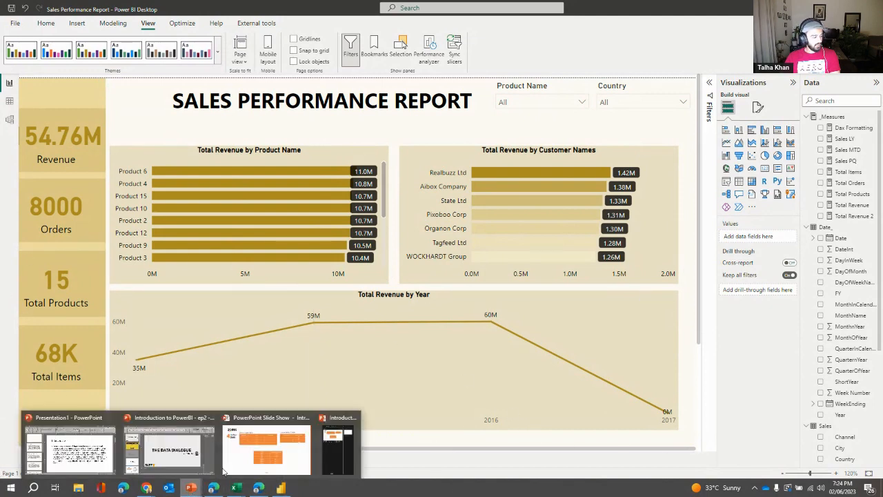
click(256, 452)
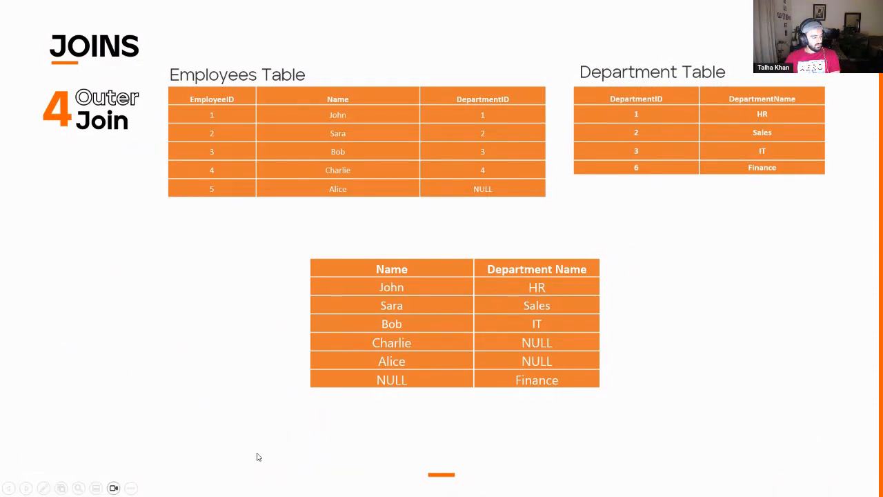